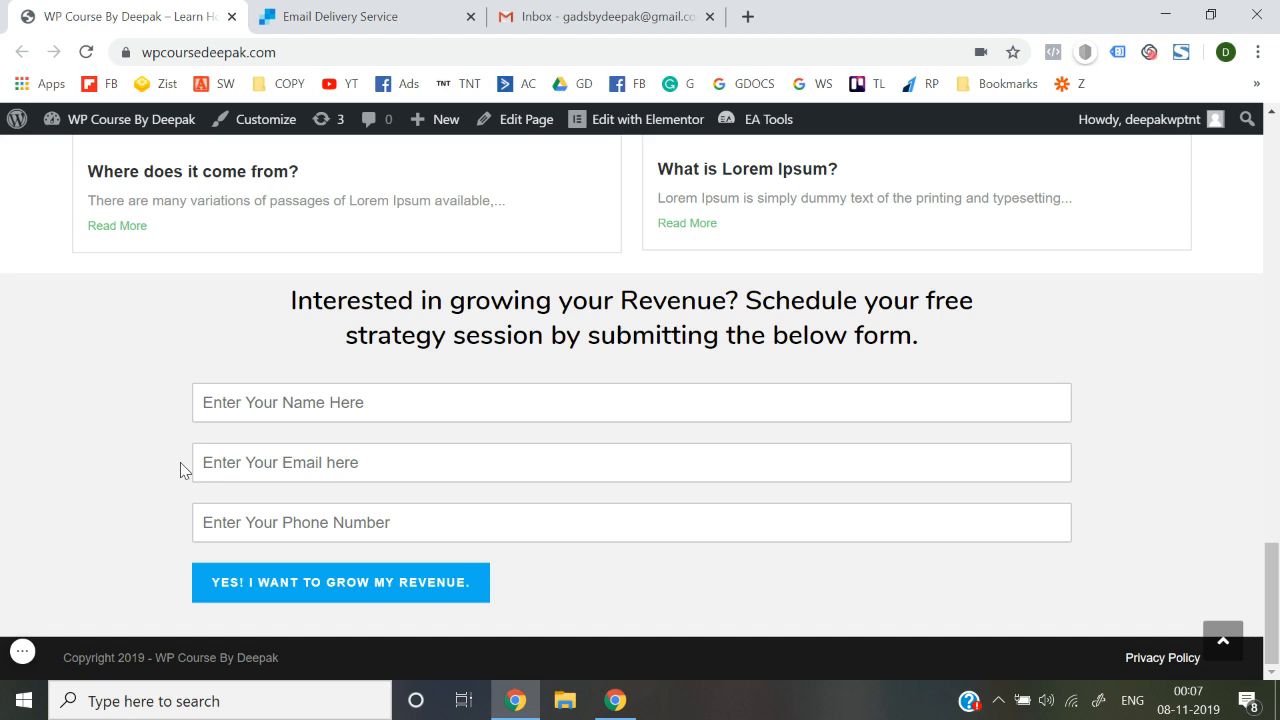
{"action": "left_click", "coordinate": [320, 400]}
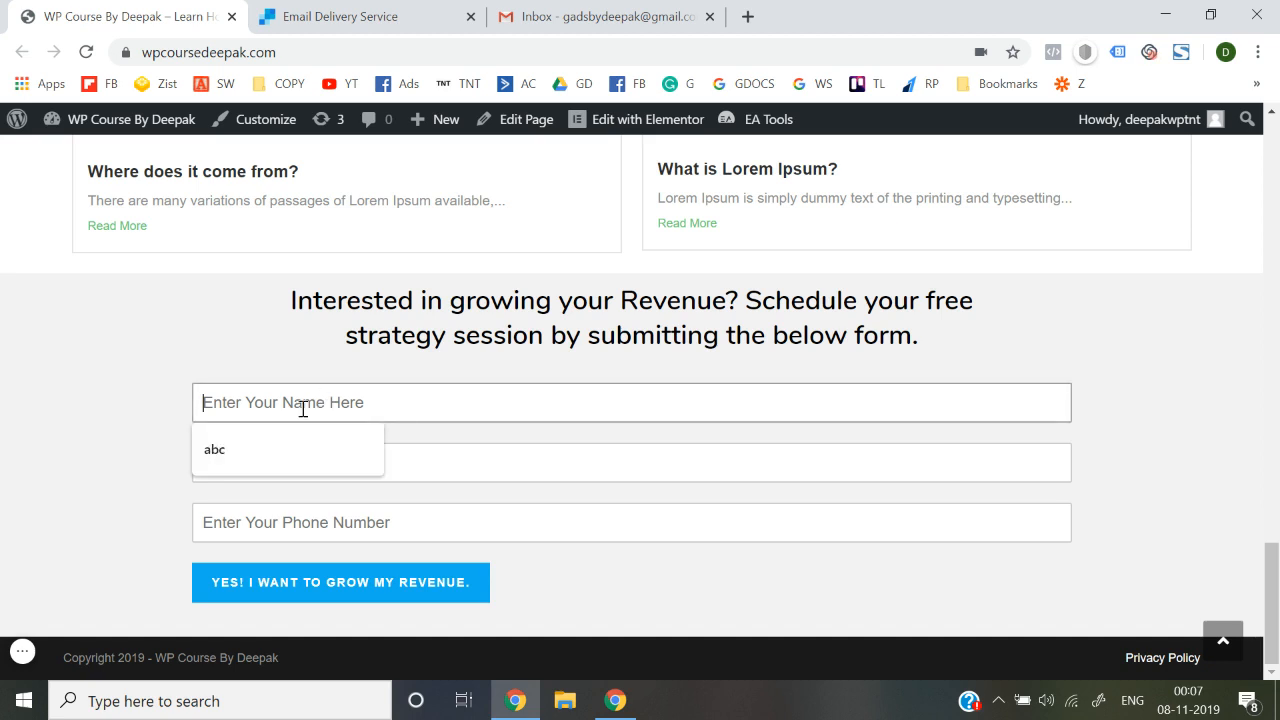
{"action": "left_click", "coordinate": [139, 518]}
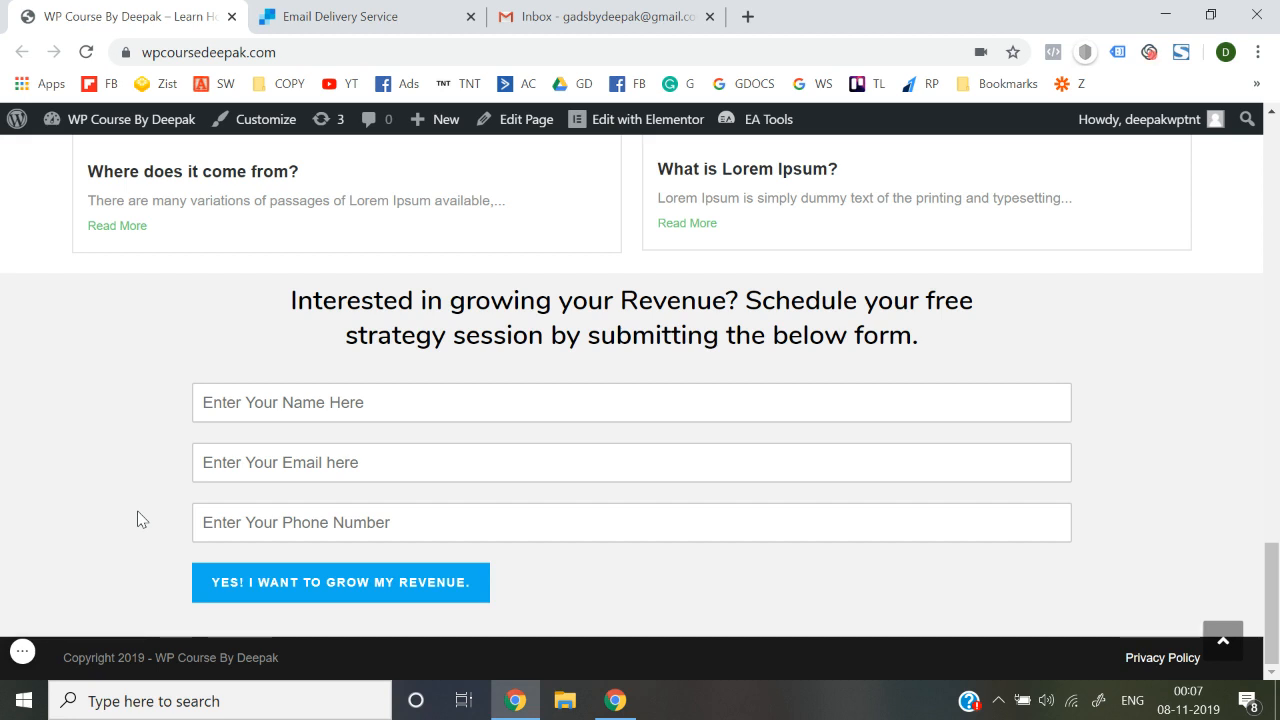
Step: Go to the site's admin dashboard and open the overview of all WPForms forms
{"action": "mouse_move", "coordinate": [143, 131]}
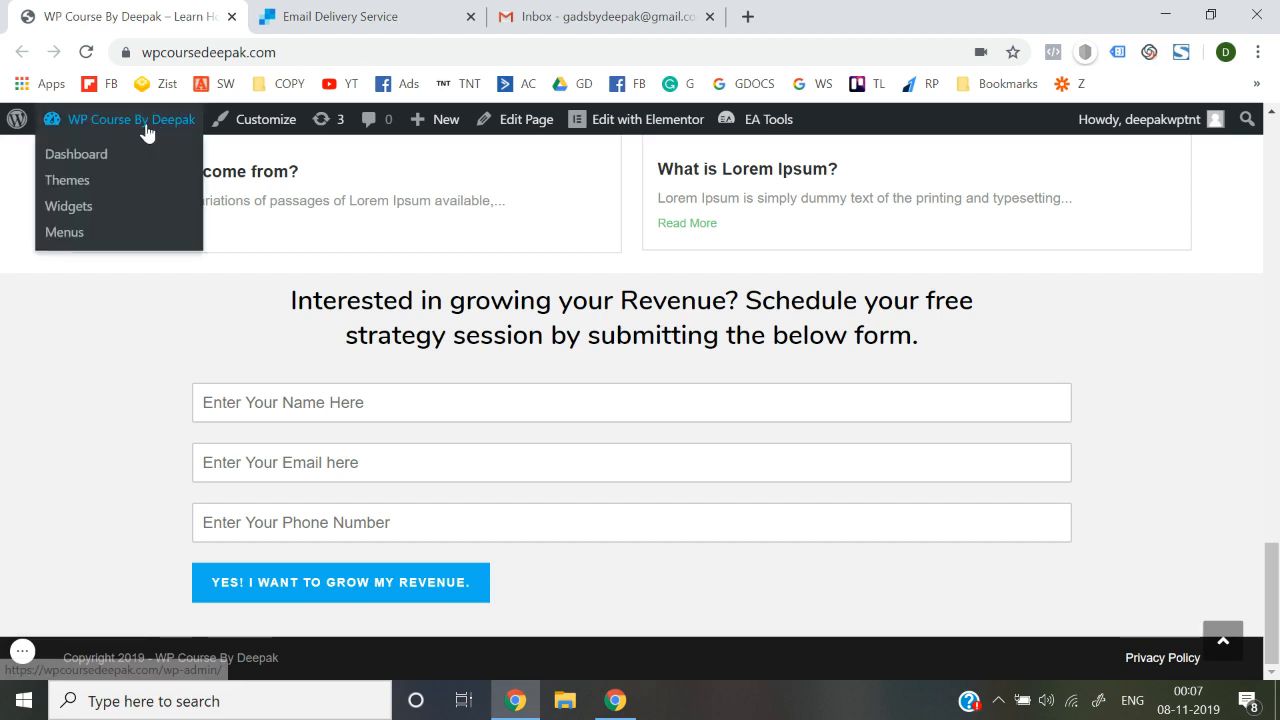
{"action": "left_click", "coordinate": [86, 158]}
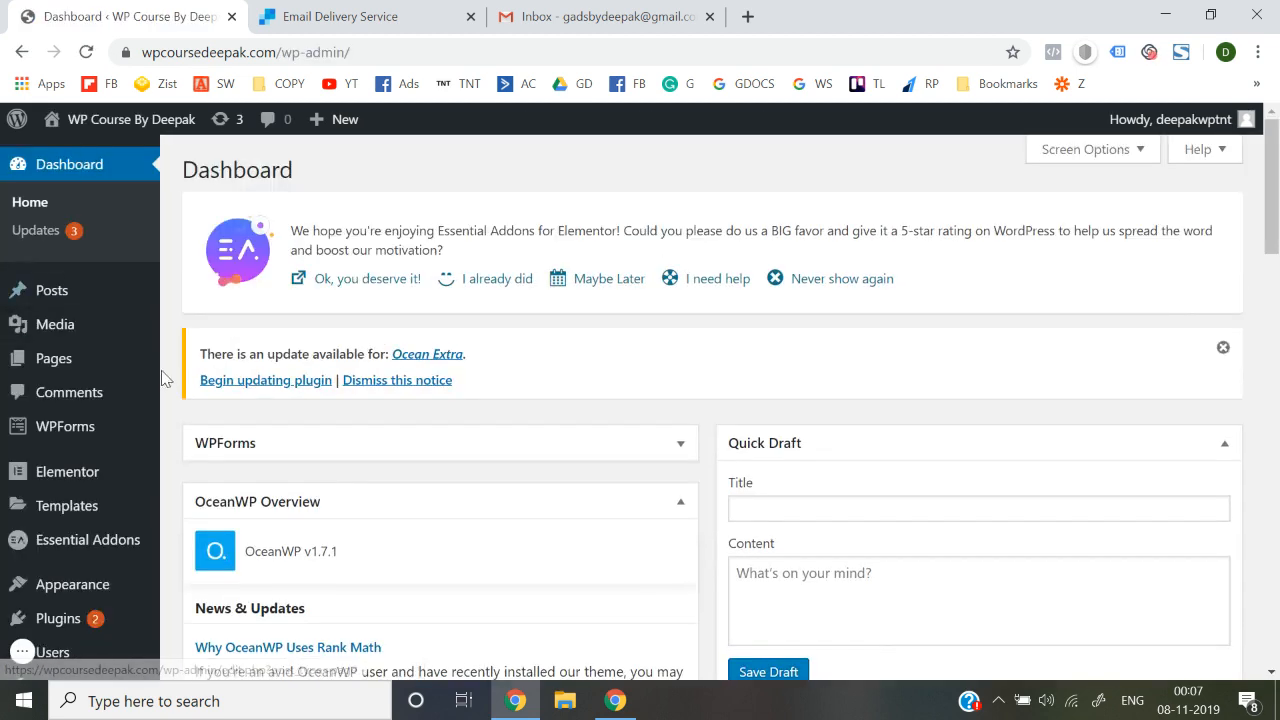
{"action": "mouse_move", "coordinate": [92, 428]}
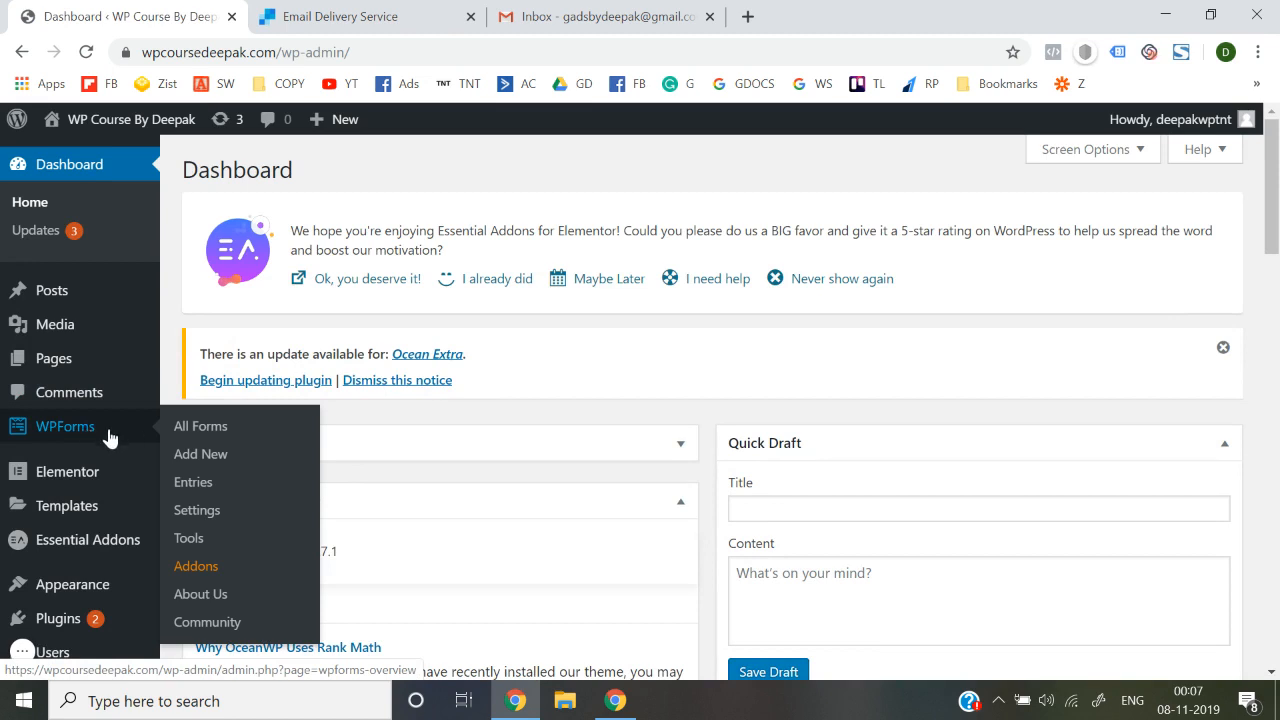
{"action": "left_click", "coordinate": [196, 443]}
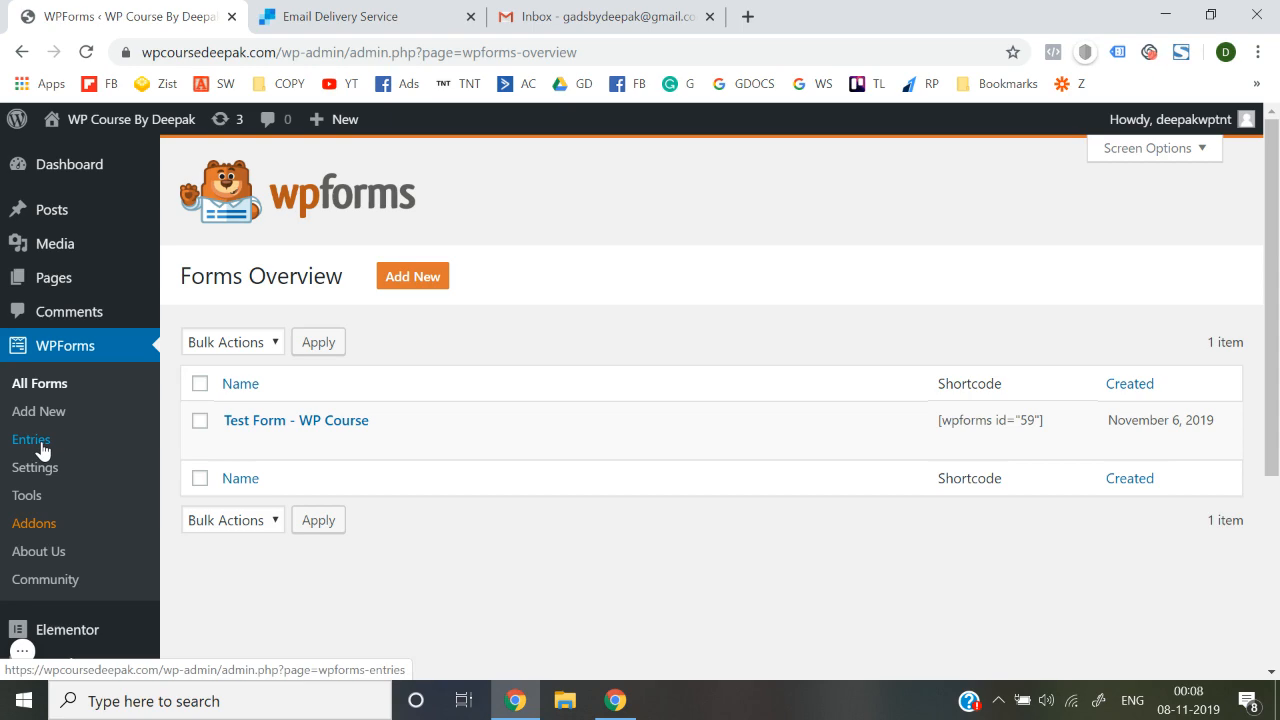
Step: Look through the WPForms Entries page to check whether form submissions are stored there
{"action": "left_click", "coordinate": [31, 440]}
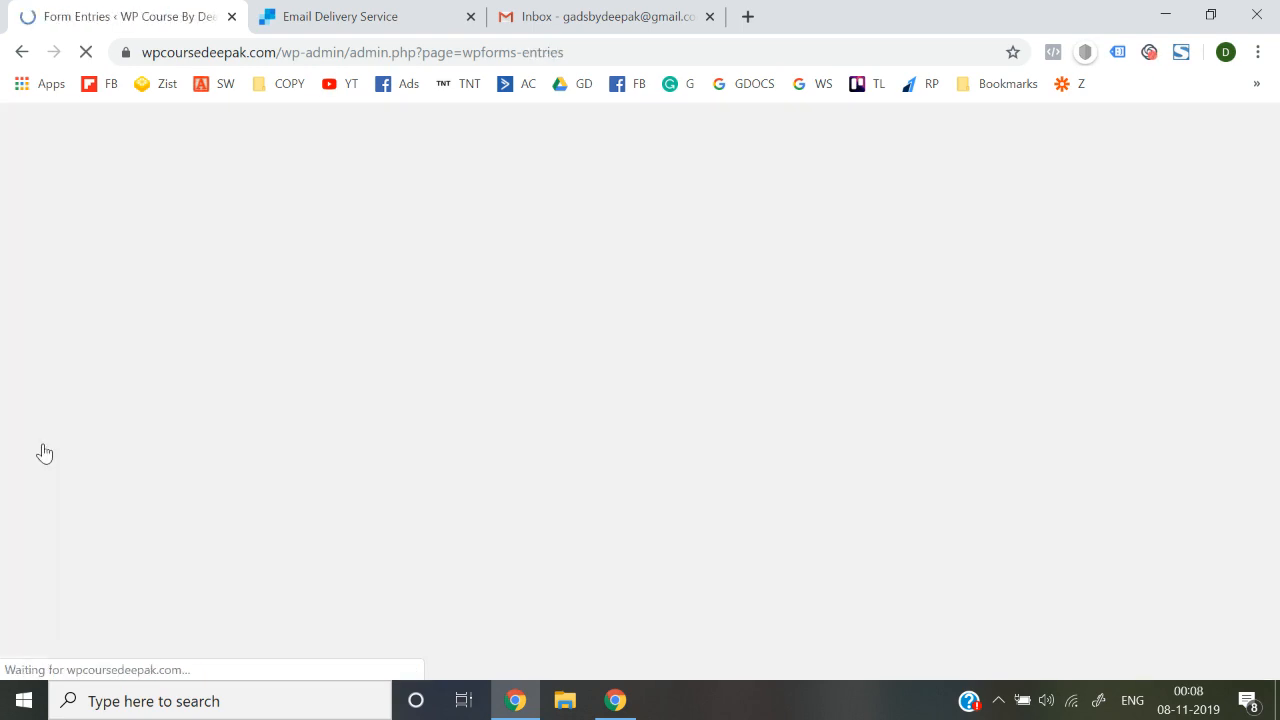
{"action": "scroll", "coordinate": [477, 493], "scroll_direction": "down", "scroll_amount": 3}
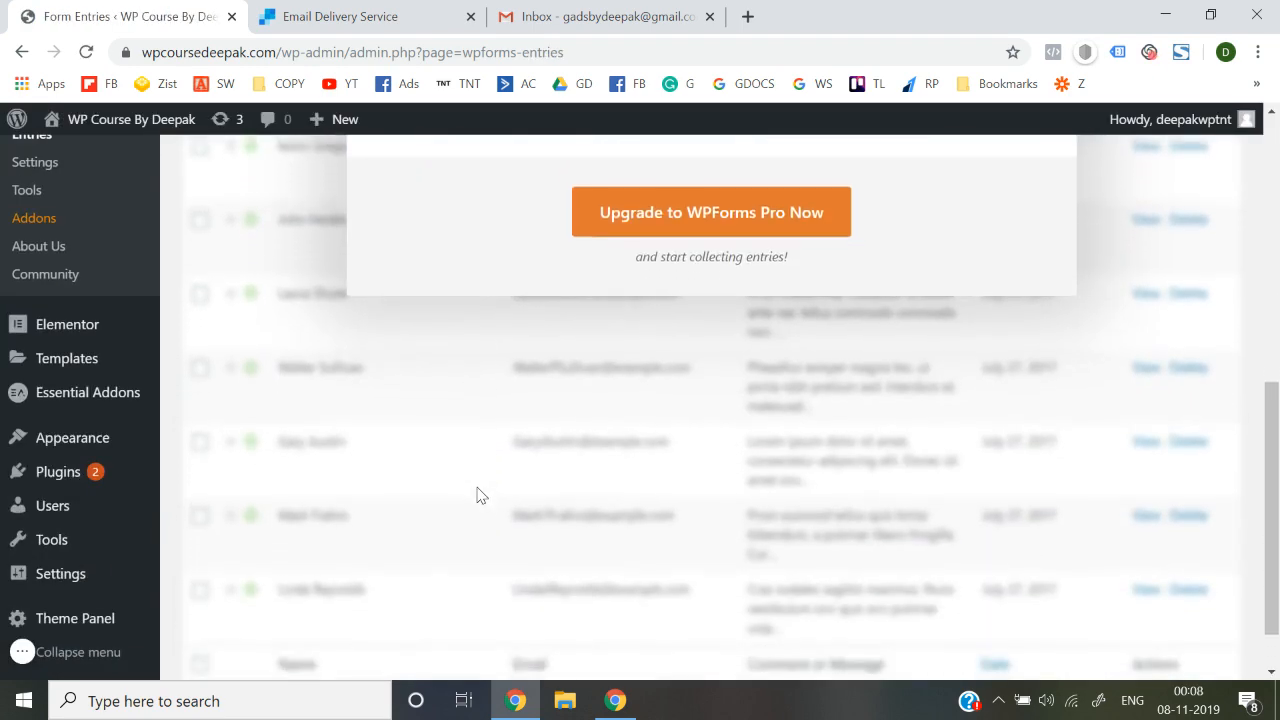
{"action": "scroll", "coordinate": [480, 494], "scroll_direction": "up", "scroll_amount": 10}
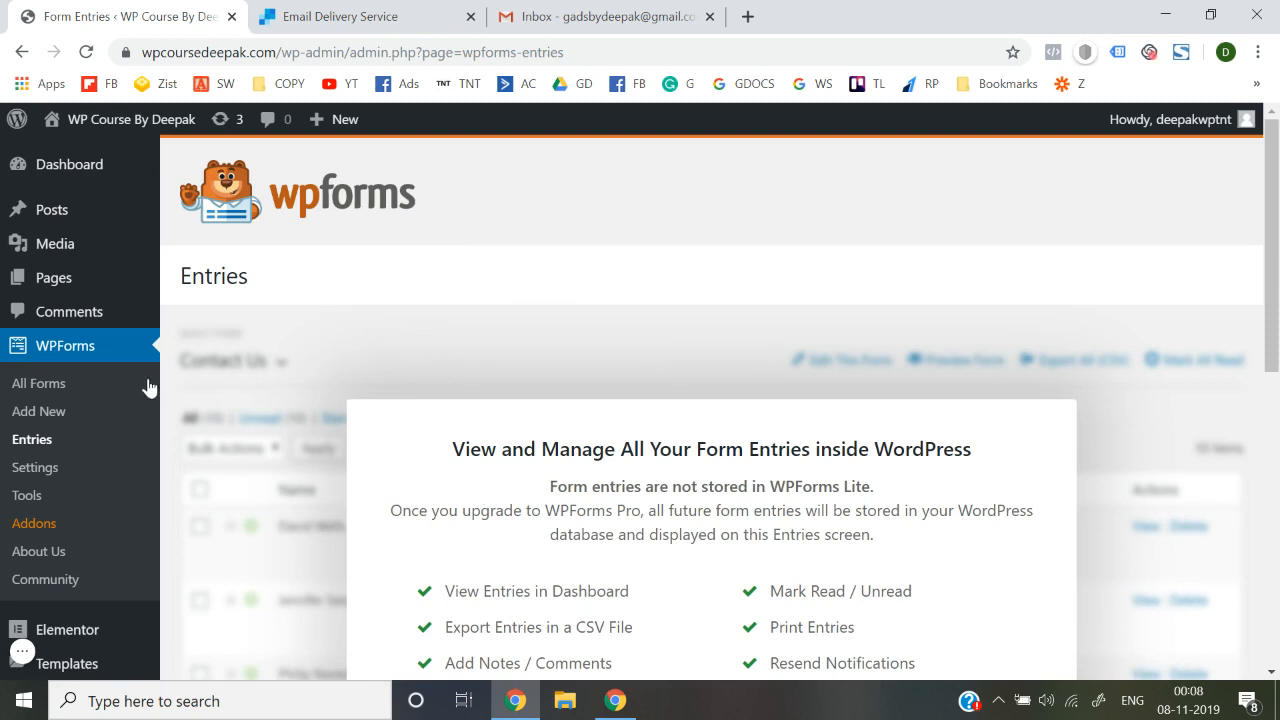
Step: Open the form Test Form - WP Course for editing and display its notification settings
{"action": "left_click", "coordinate": [68, 378]}
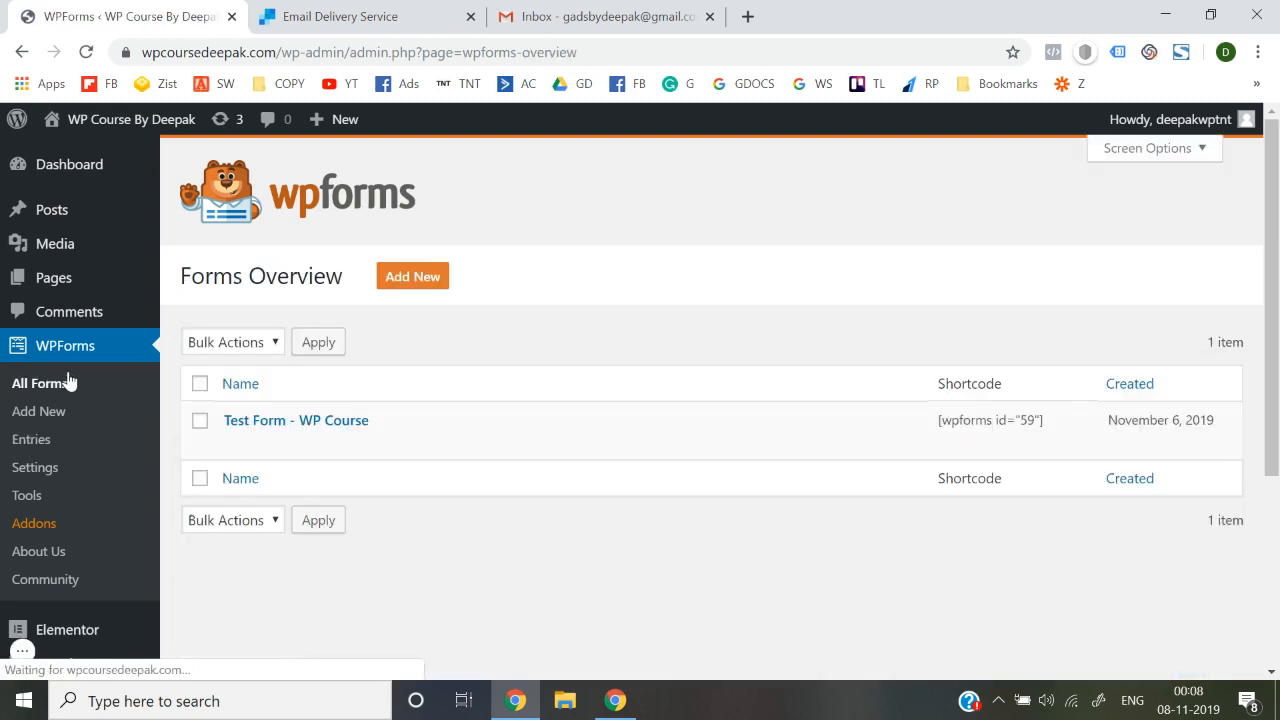
{"action": "left_click", "coordinate": [235, 443]}
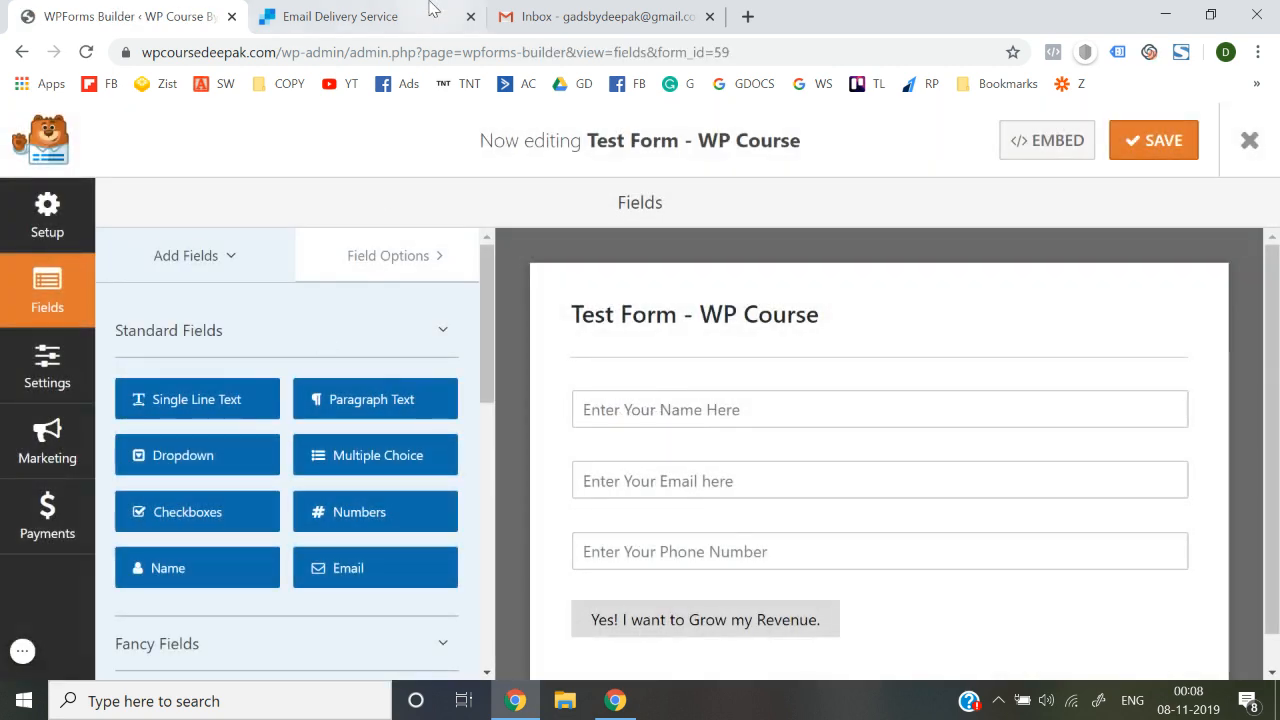
{"action": "left_click", "coordinate": [55, 378]}
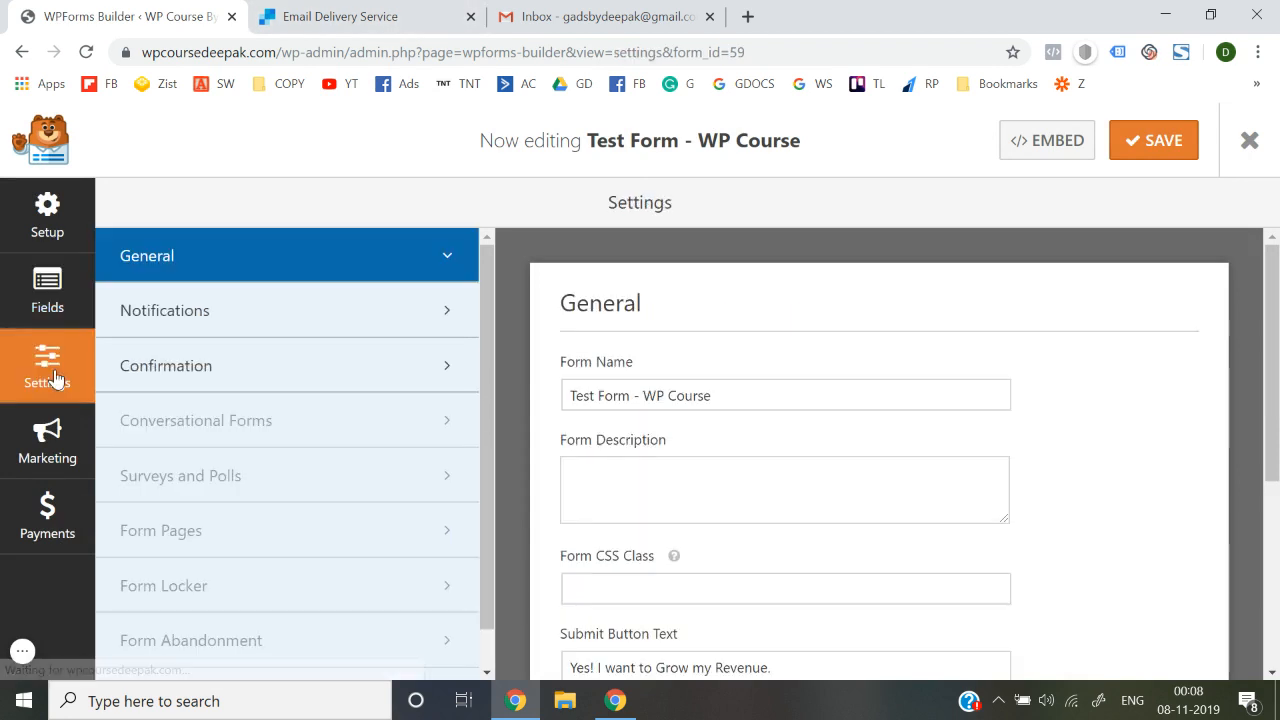
{"action": "left_click", "coordinate": [210, 372]}
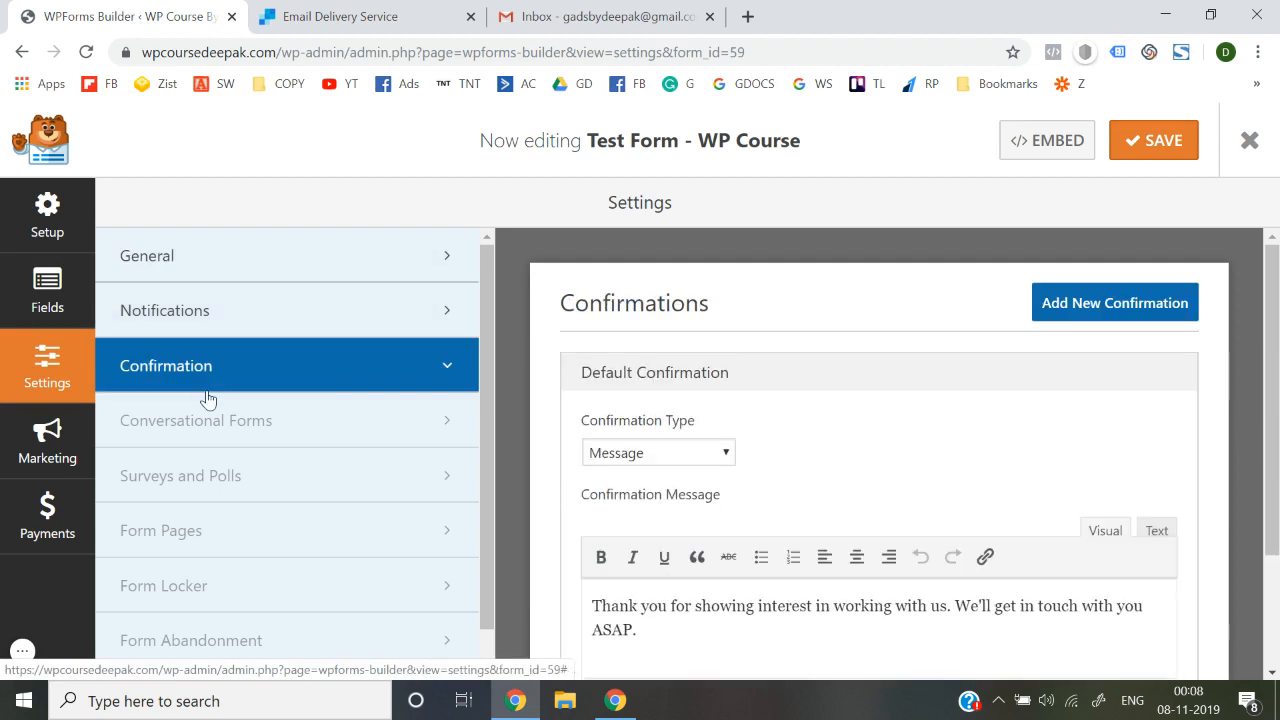
{"action": "left_click", "coordinate": [245, 332]}
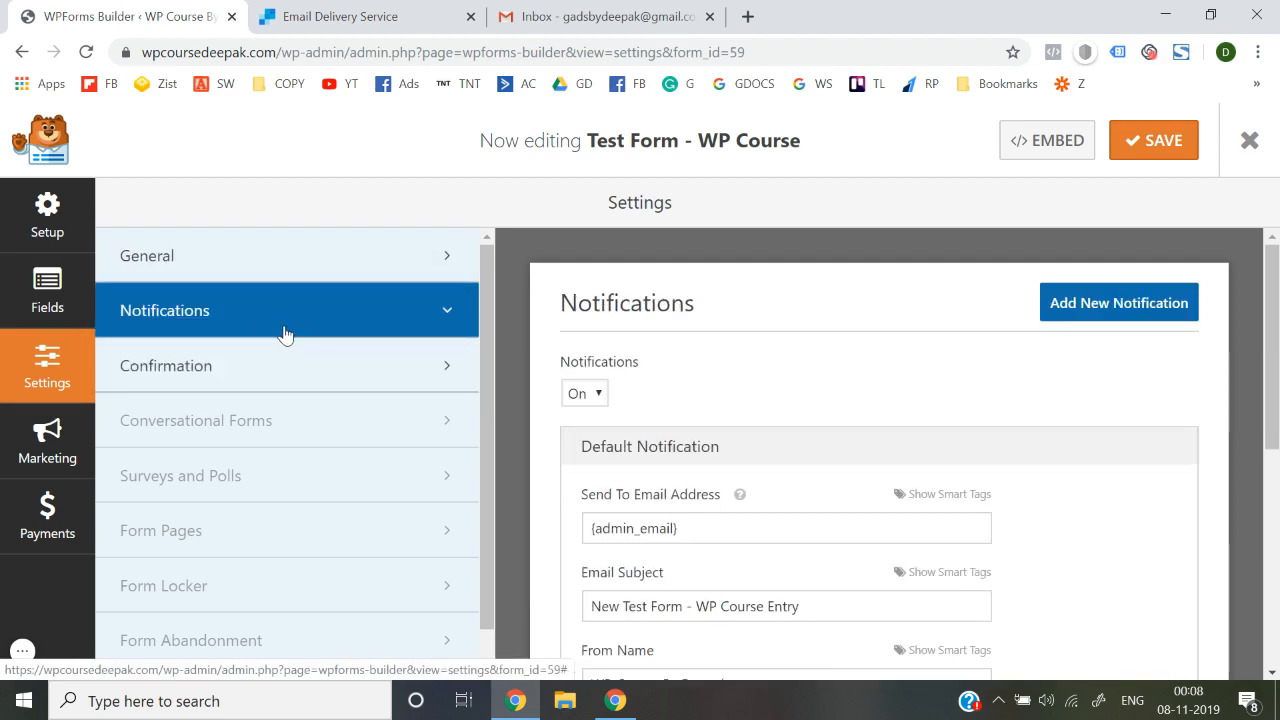
Step: Replace the {admin_email} tag in the default notification's Send To Email Address with the recipient's Gmail address
{"action": "scroll", "coordinate": [738, 364], "scroll_direction": "down", "scroll_amount": 2}
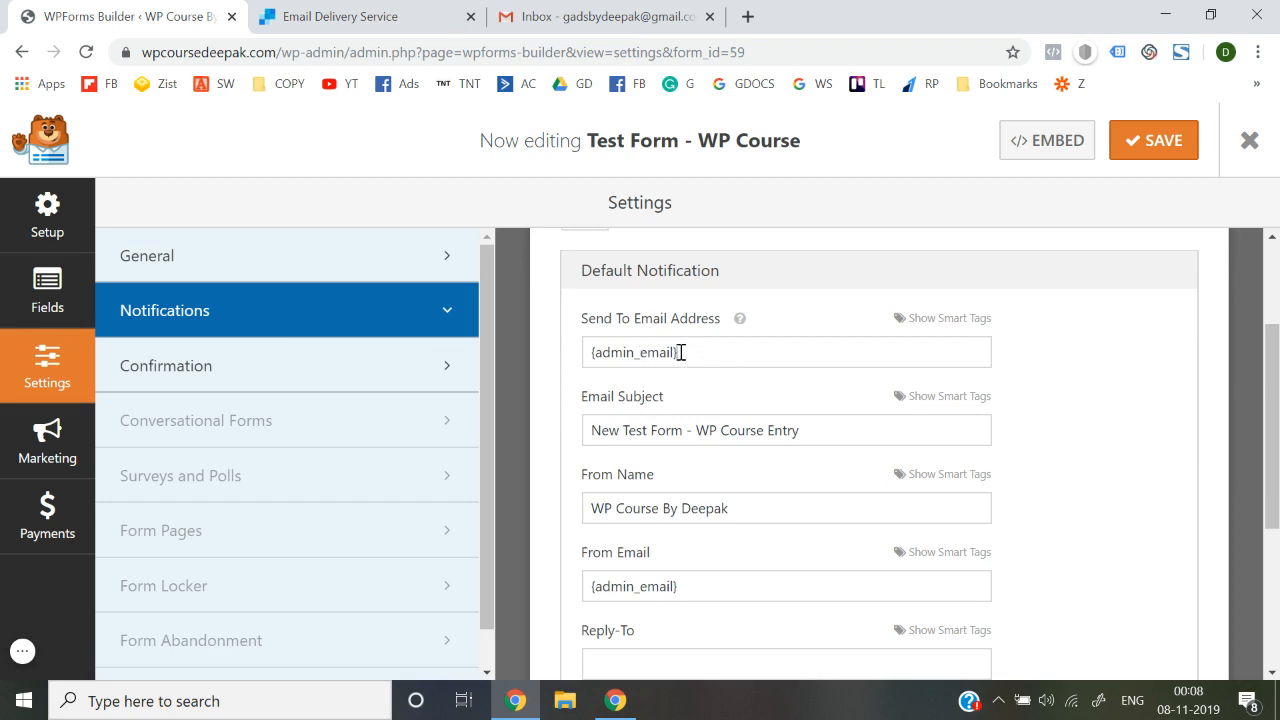
{"action": "left_click_drag", "start_coordinate": [680, 352], "coordinate": [586, 355]}
{"action": "key", "text": "BackSpace"}
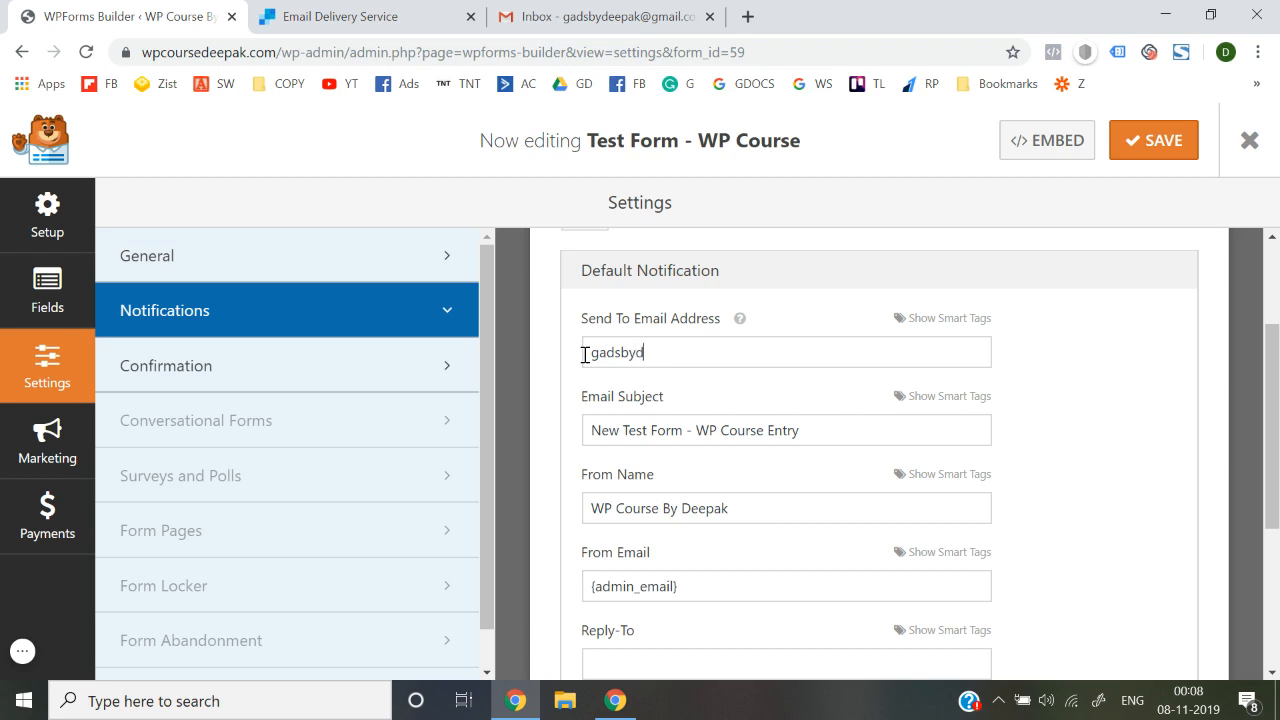
{"action": "type", "text": "@gmail.com"}
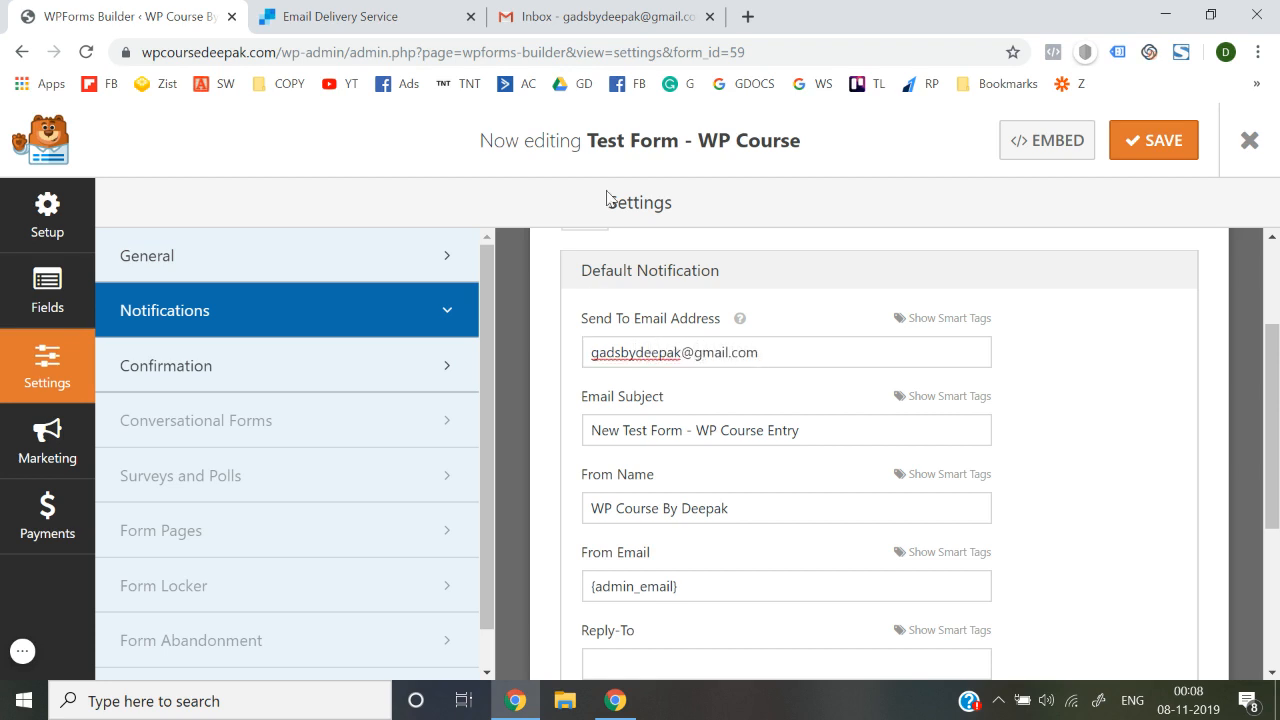
Step: Switch to Gmail and check which account's email address is signed in
{"action": "left_click", "coordinate": [583, 10]}
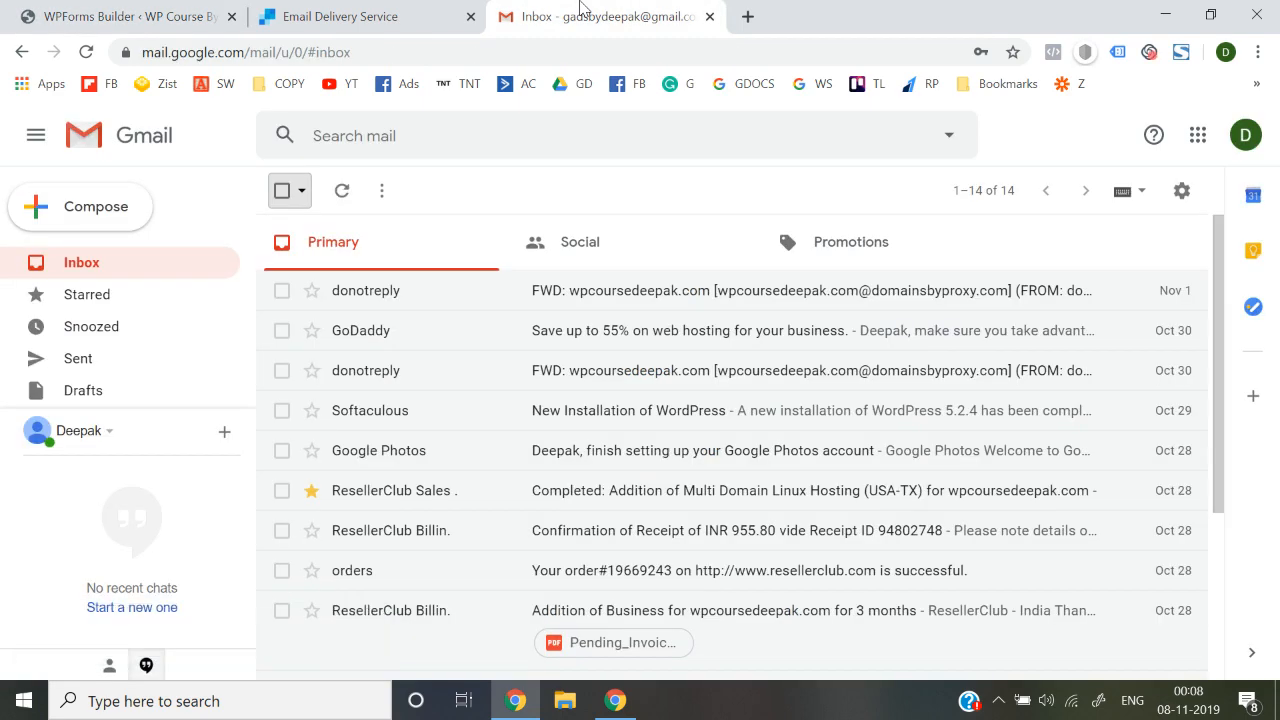
{"action": "left_click", "coordinate": [1241, 142]}
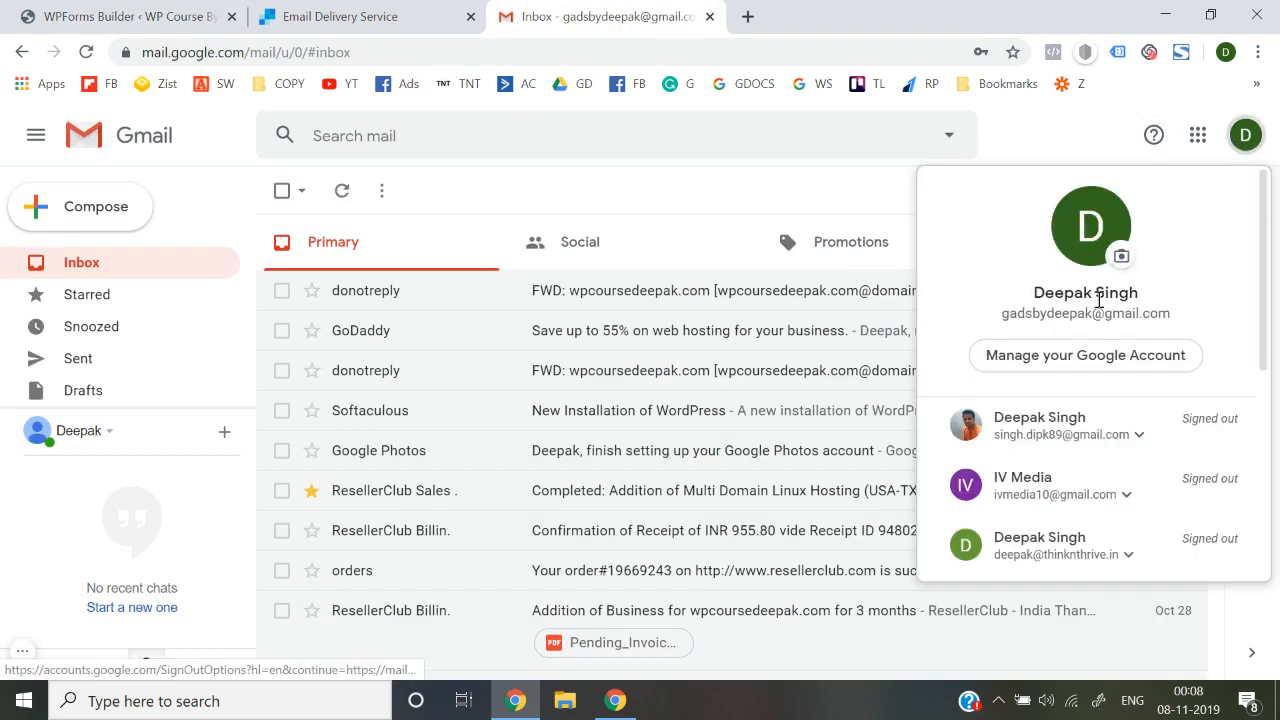
{"action": "left_click", "coordinate": [380, 16]}
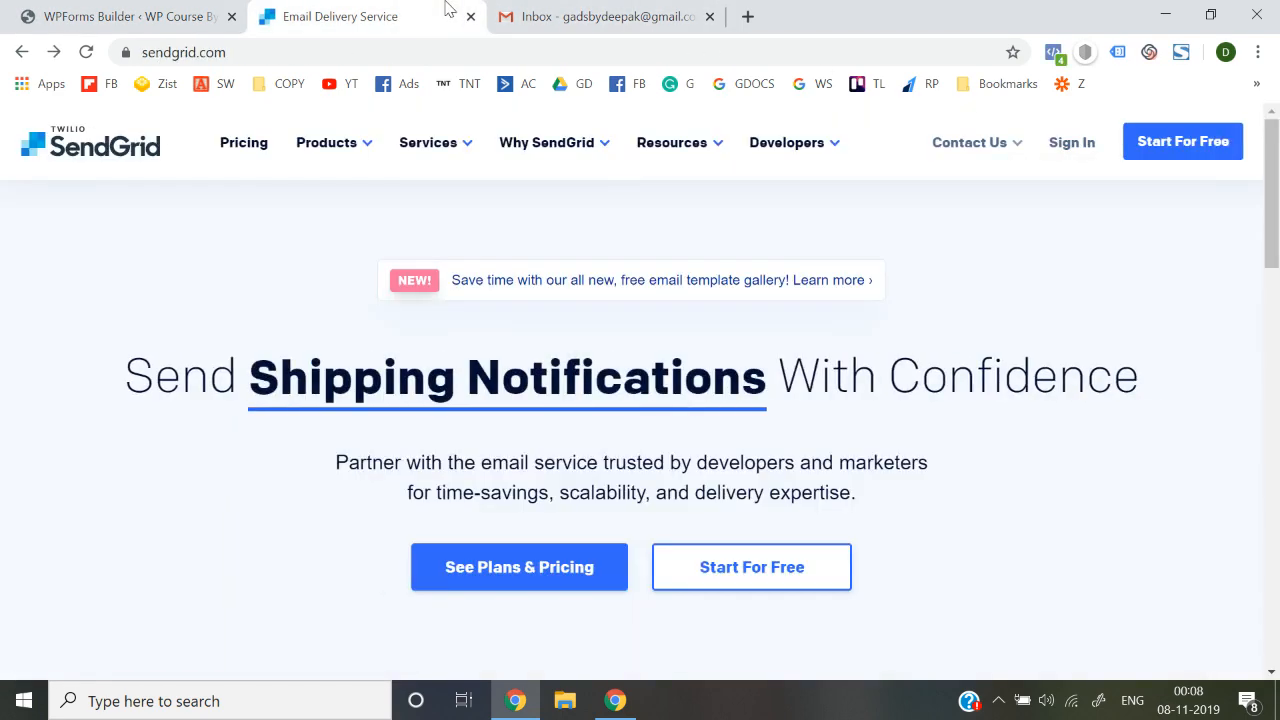
Step: Back in the form's notification settings, copy the recipient email address and set the Email Subject to New Lead
{"action": "left_click", "coordinate": [222, 18]}
{"action": "triple_click", "coordinate": [811, 364]}
{"action": "key", "text": "ctrl+c"}
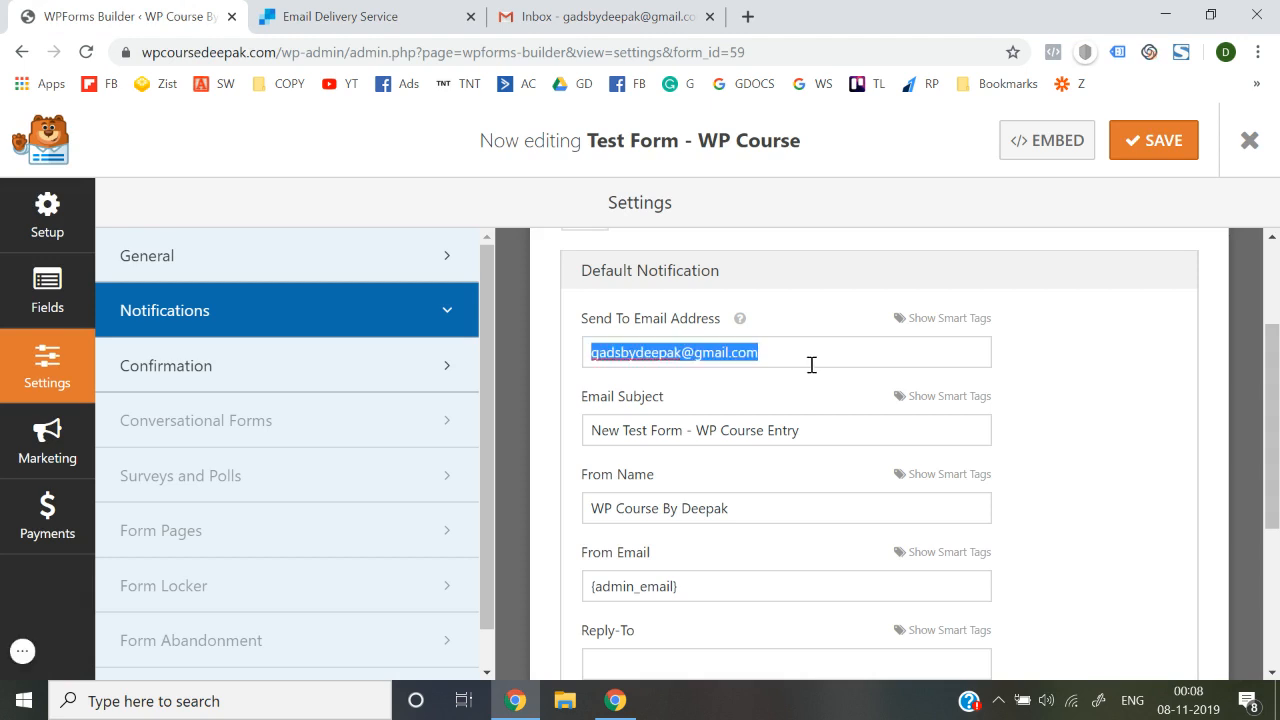
{"action": "triple_click", "coordinate": [818, 437]}
{"action": "type", "text": "New Lead"}
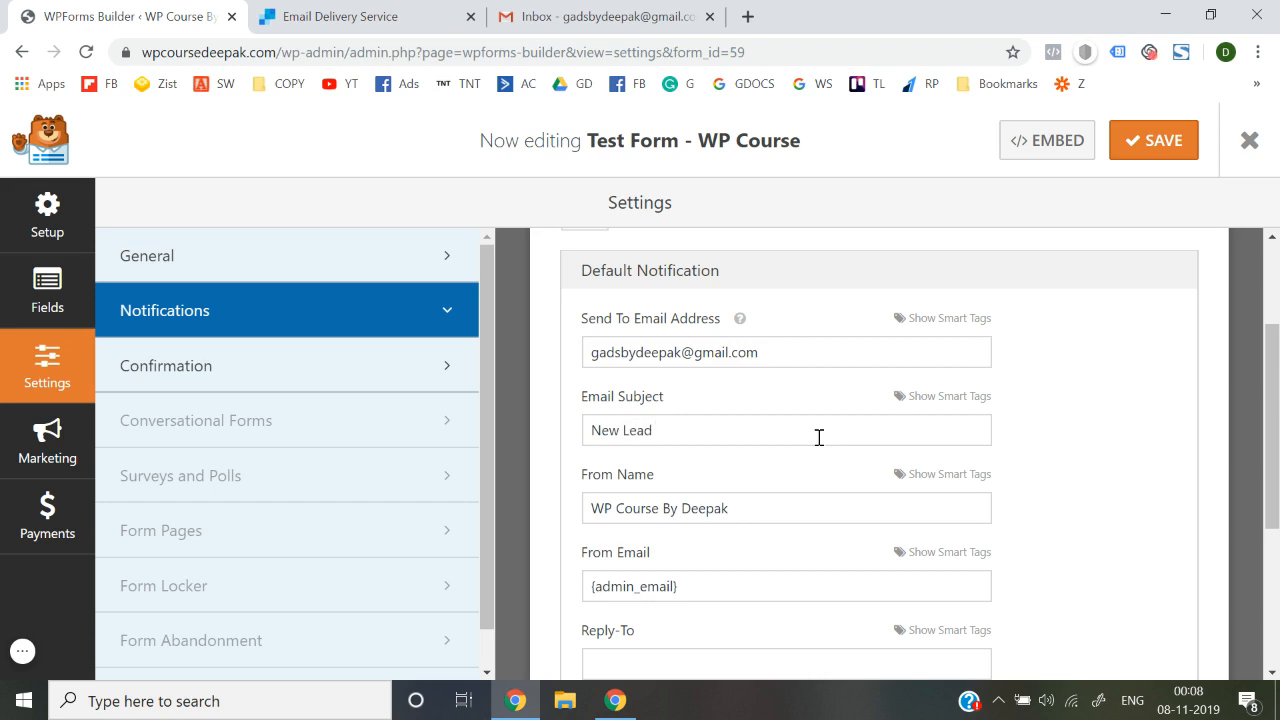
Step: Replace the notification's From Email with the copied email address
{"action": "scroll", "coordinate": [818, 437], "scroll_direction": "down", "scroll_amount": 1}
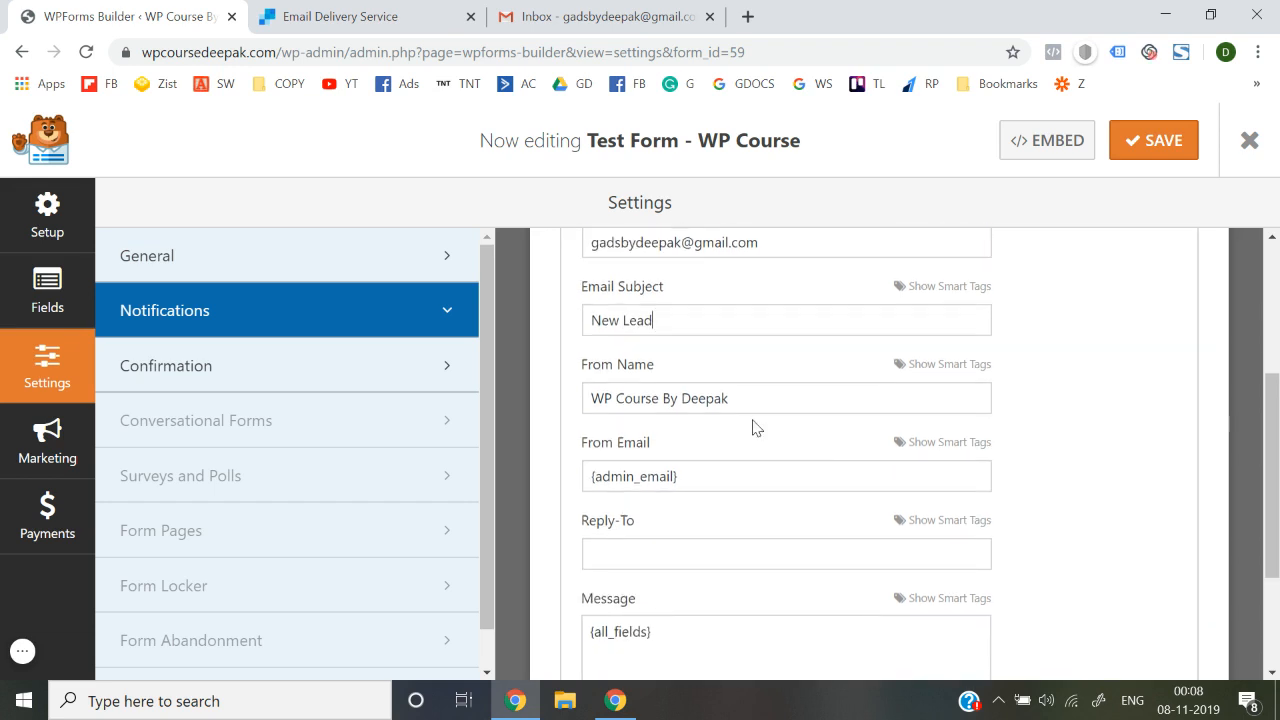
{"action": "triple_click", "coordinate": [714, 476]}
{"action": "key", "text": "BackSpace"}
{"action": "key", "text": "ctrl+v"}
Step: Review the remaining notification fields, save the form and close the form builder
{"action": "scroll", "coordinate": [1110, 511], "scroll_direction": "up", "scroll_amount": 1}
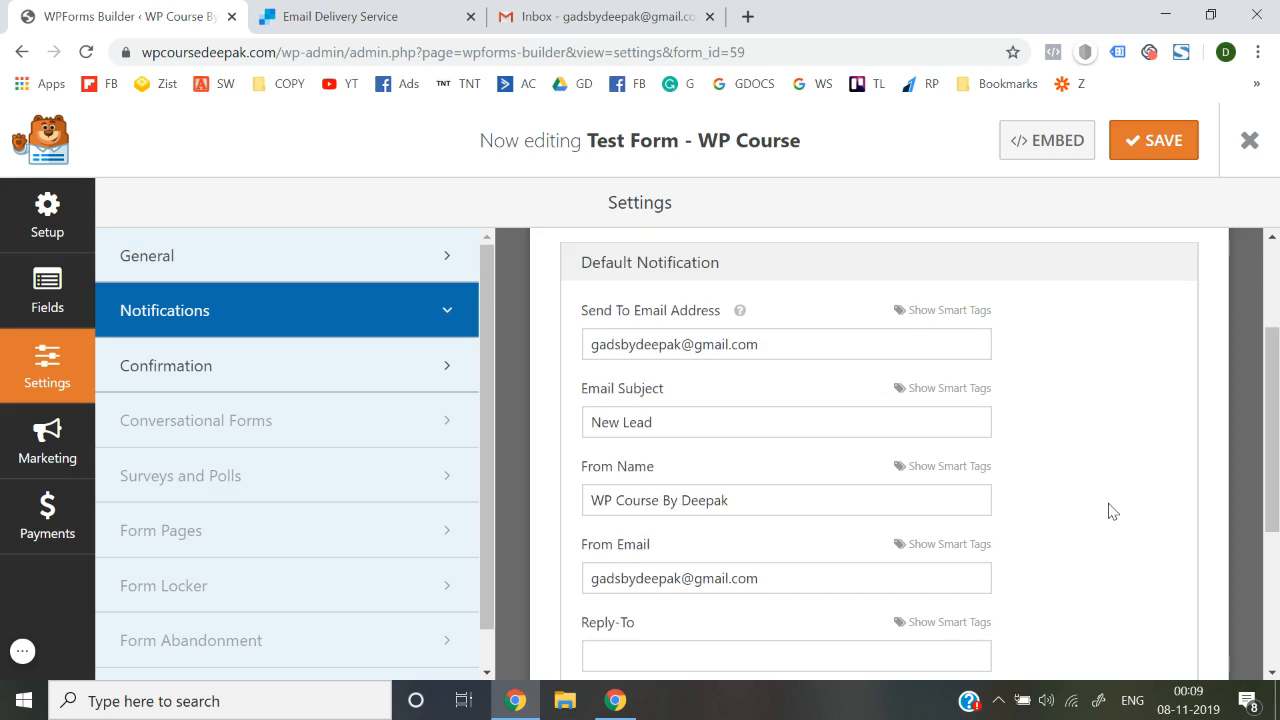
{"action": "scroll", "coordinate": [648, 568], "scroll_direction": "down", "scroll_amount": 3}
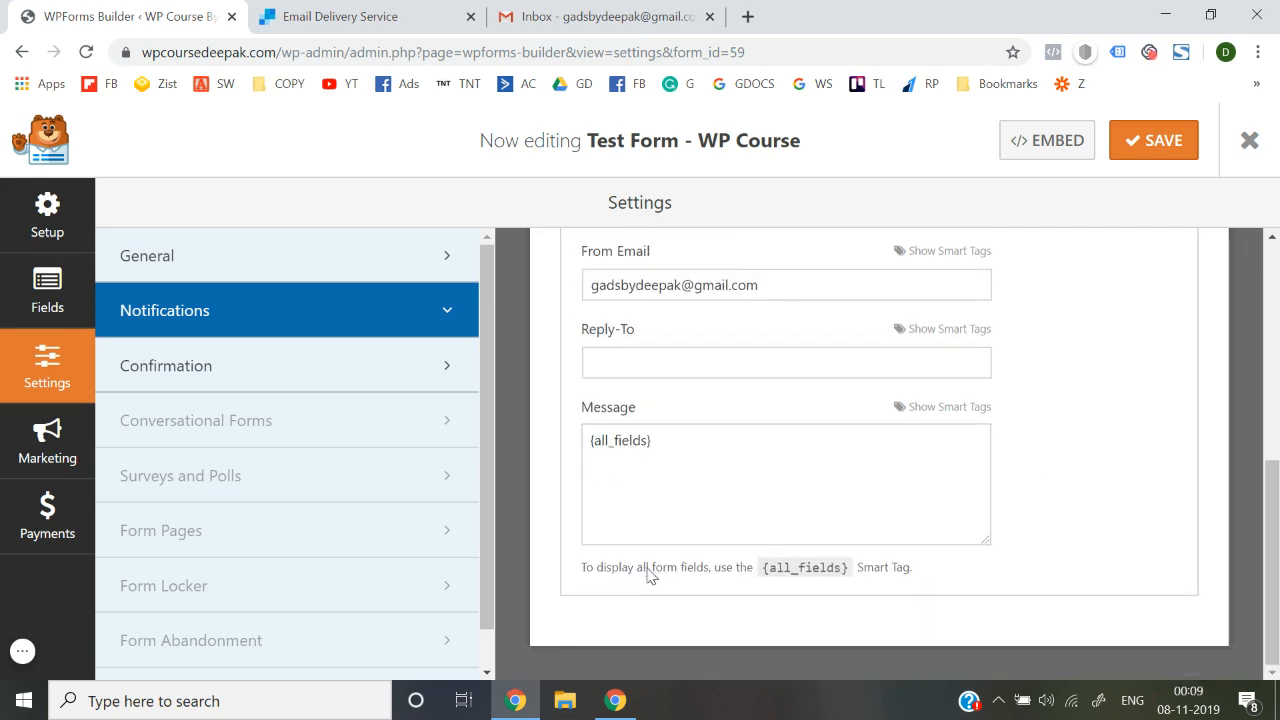
{"action": "scroll", "coordinate": [648, 568], "scroll_direction": "up", "scroll_amount": 4}
{"action": "left_click", "coordinate": [1143, 162]}
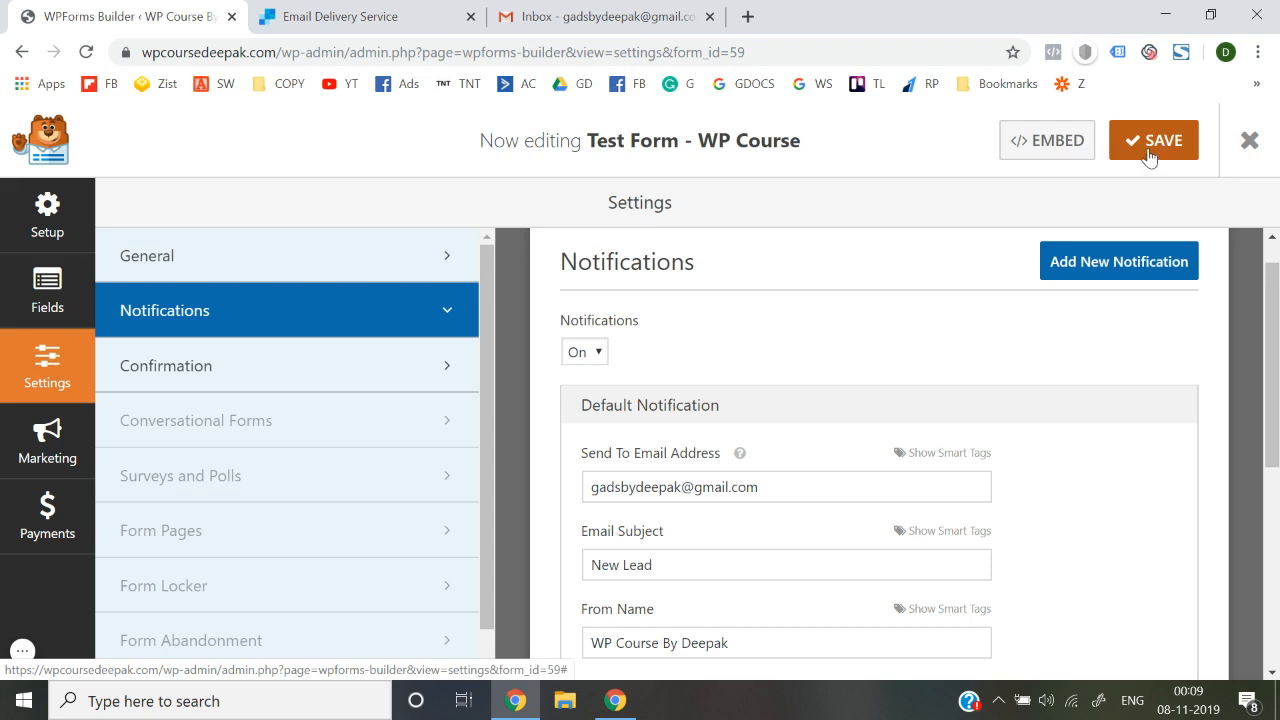
{"action": "left_click", "coordinate": [1147, 157]}
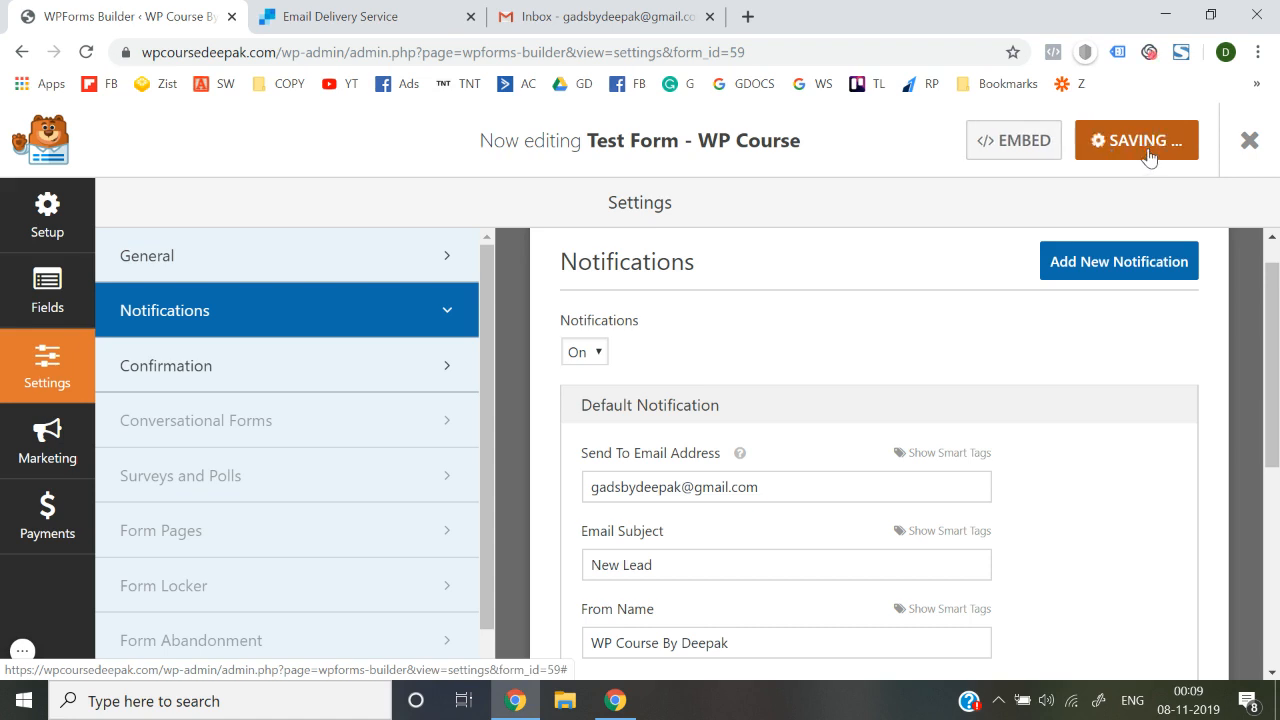
{"action": "left_click", "coordinate": [1255, 150]}
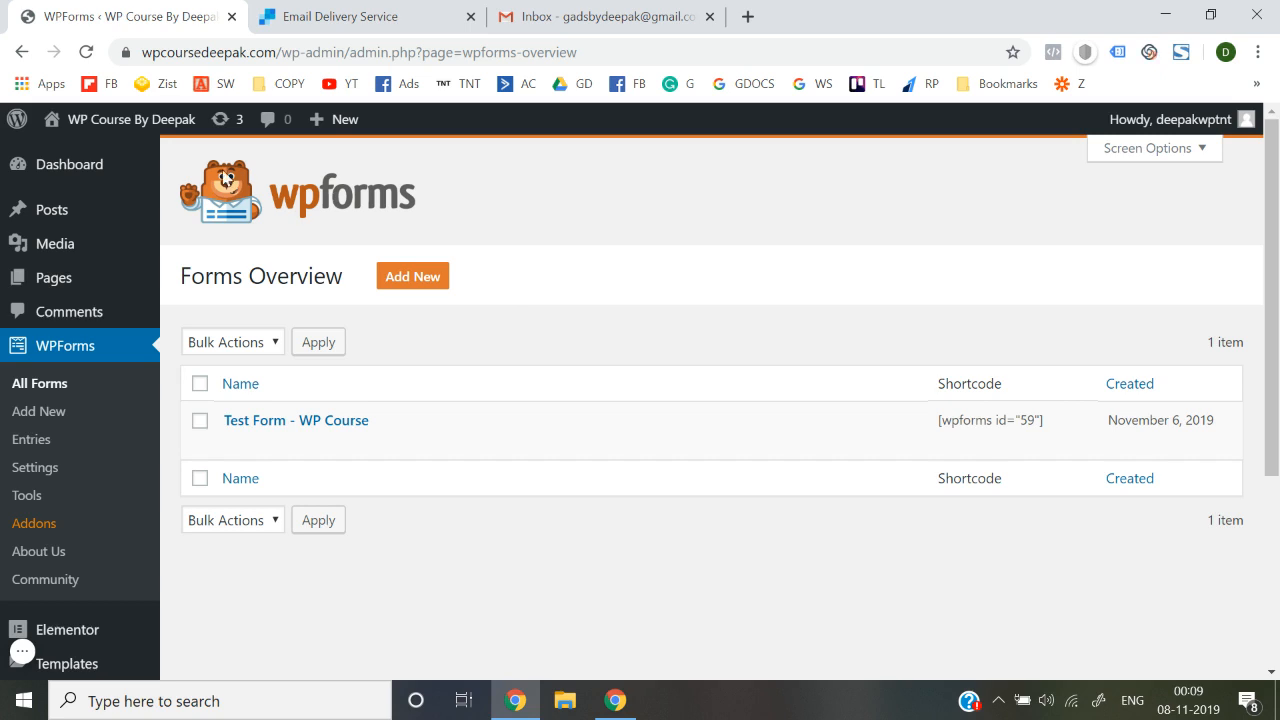
Step: Open the live site in a new browser tab and go to the strategy session form near the page's end
{"action": "mouse_move", "coordinate": [95, 125]}
{"action": "right_click", "coordinate": [80, 158]}
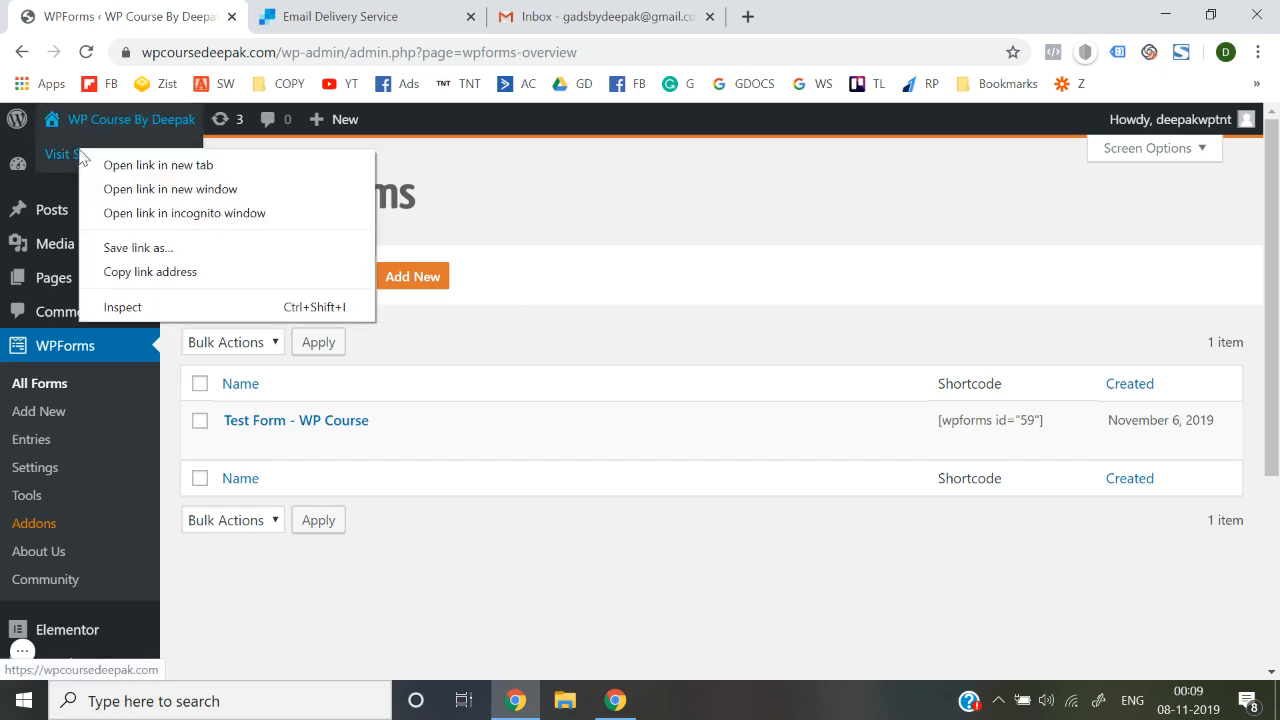
{"action": "left_click", "coordinate": [95, 167]}
{"action": "left_click", "coordinate": [320, 10]}
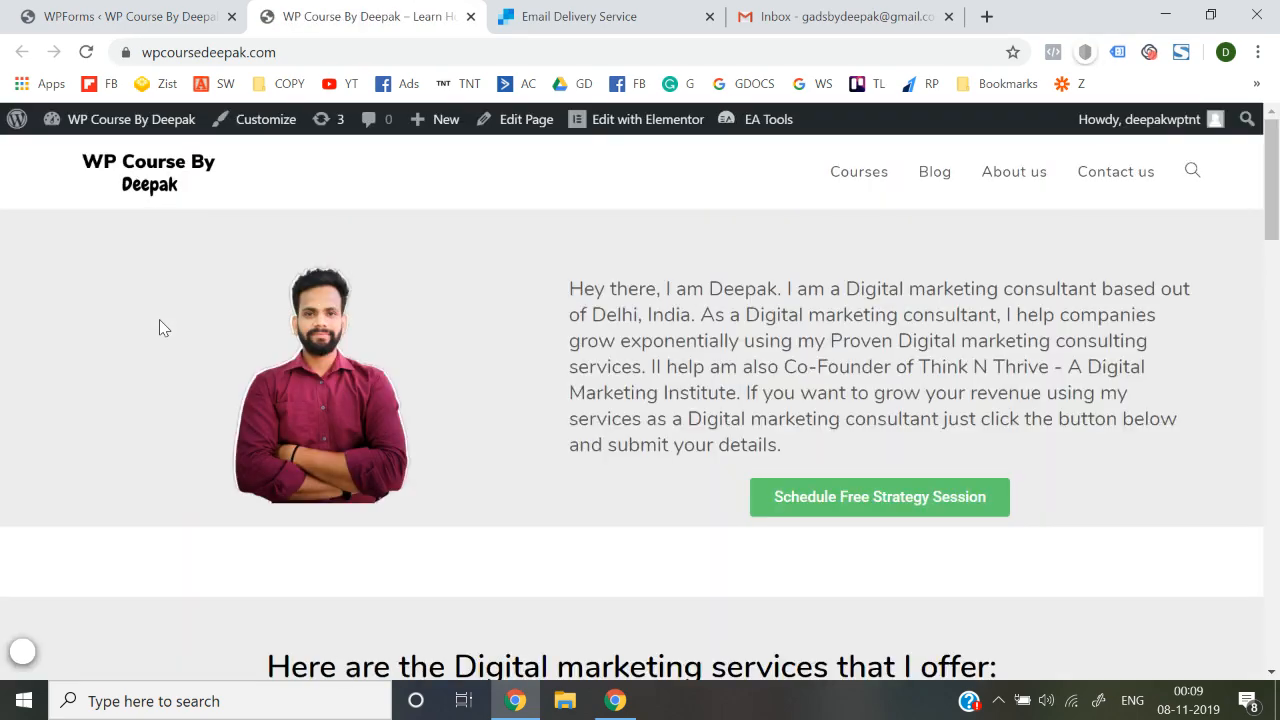
{"action": "scroll", "coordinate": [159, 328], "scroll_direction": "down", "scroll_amount": 15}
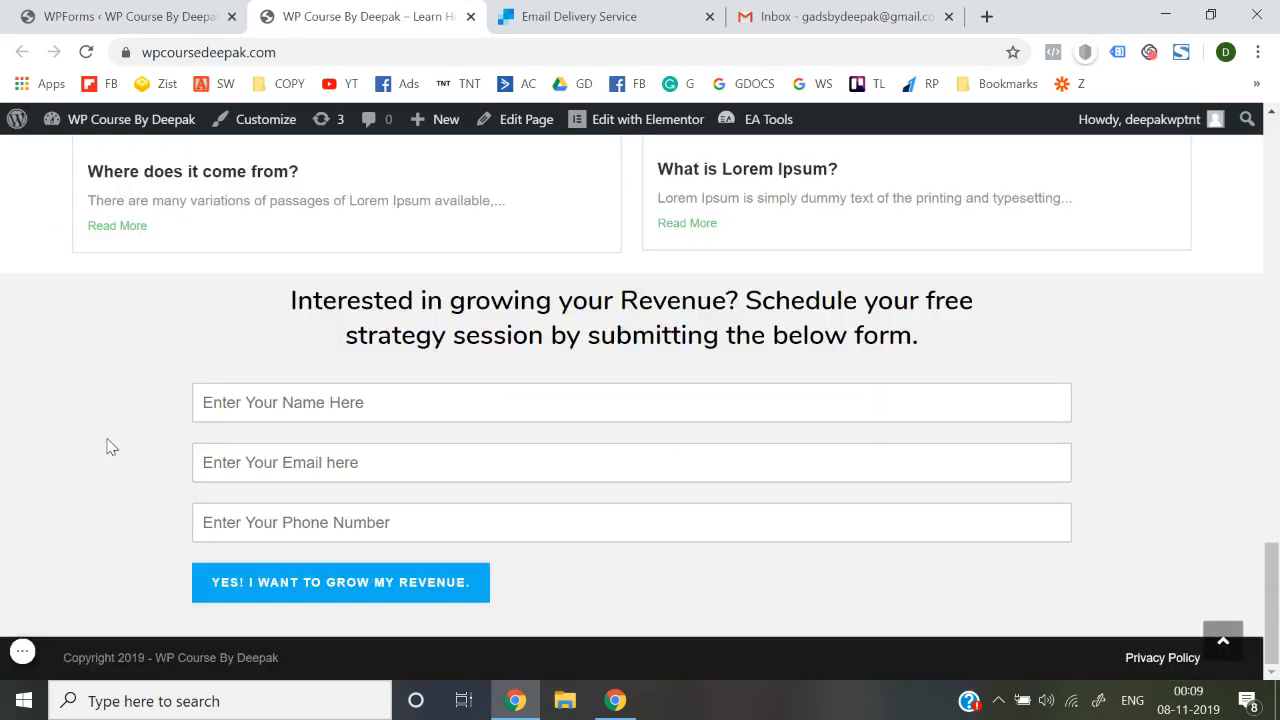
Step: Switch to Gmail, dismiss the account details and check the inbox before testing the form
{"action": "left_click", "coordinate": [848, 16]}
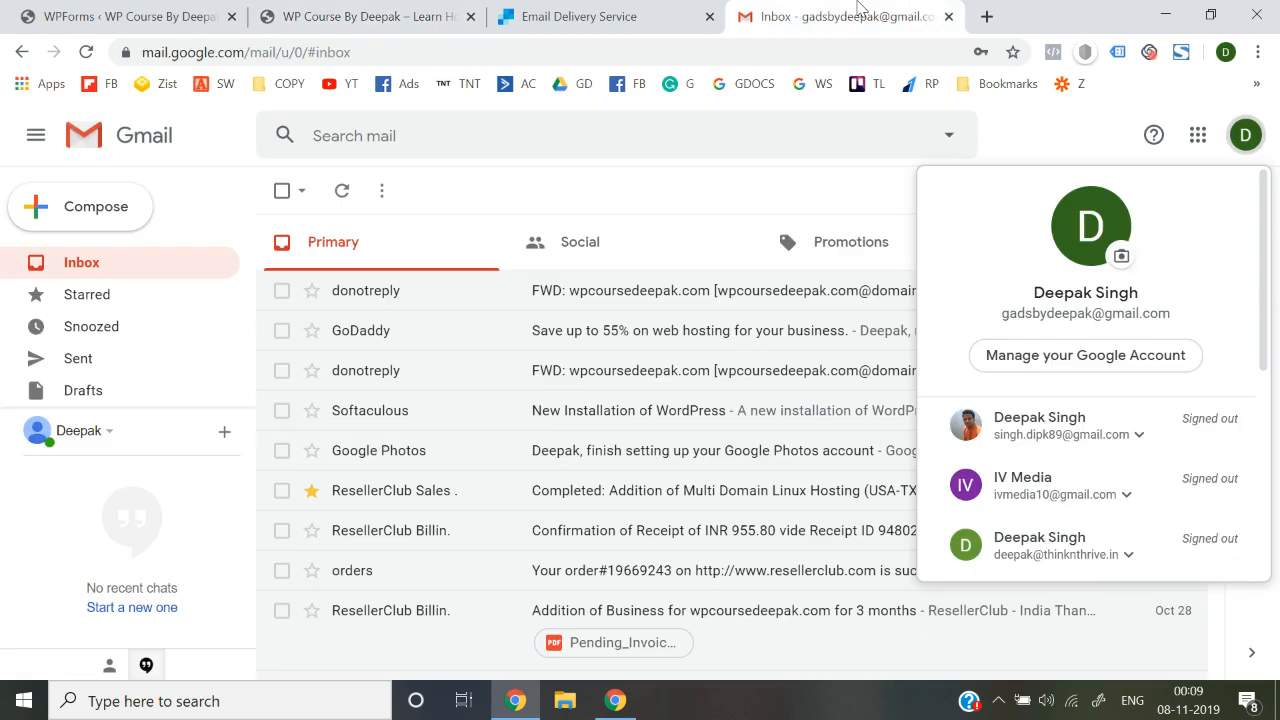
{"action": "left_click", "coordinate": [476, 177]}
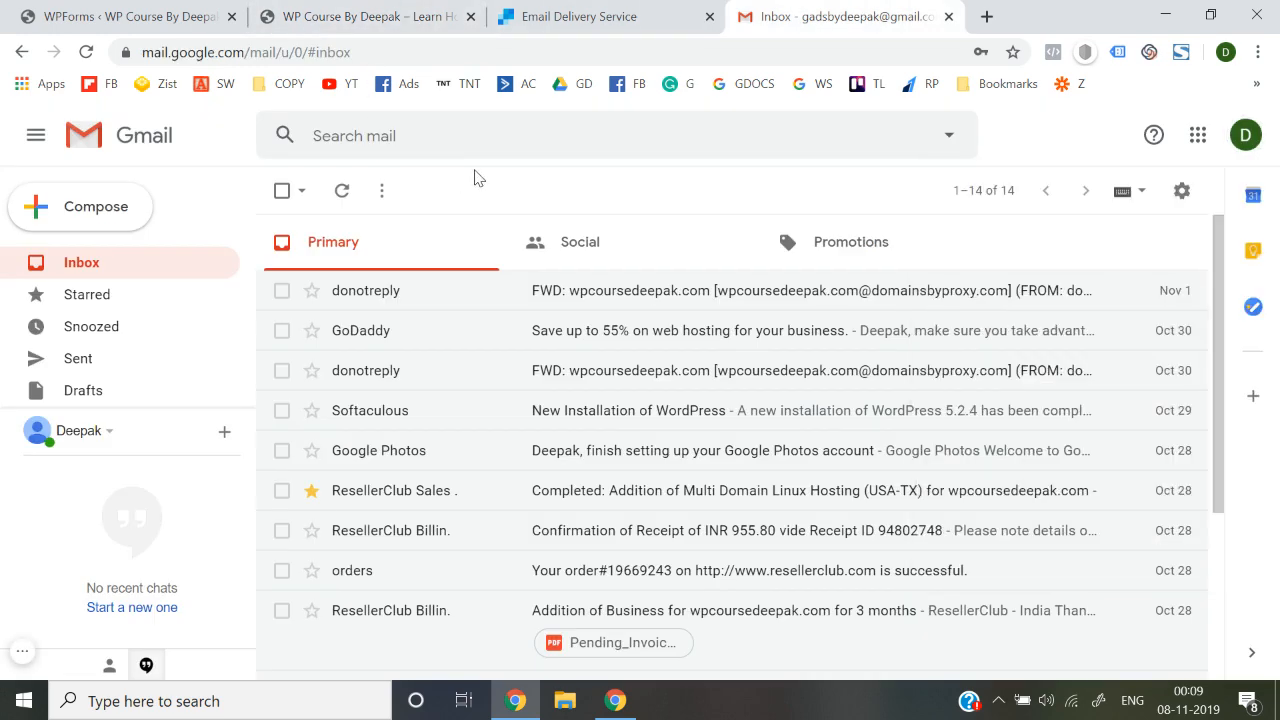
Step: Fill in the live site's strategy session form with the name abc, a test email and a test phone number, and submit it
{"action": "left_click", "coordinate": [388, 10]}
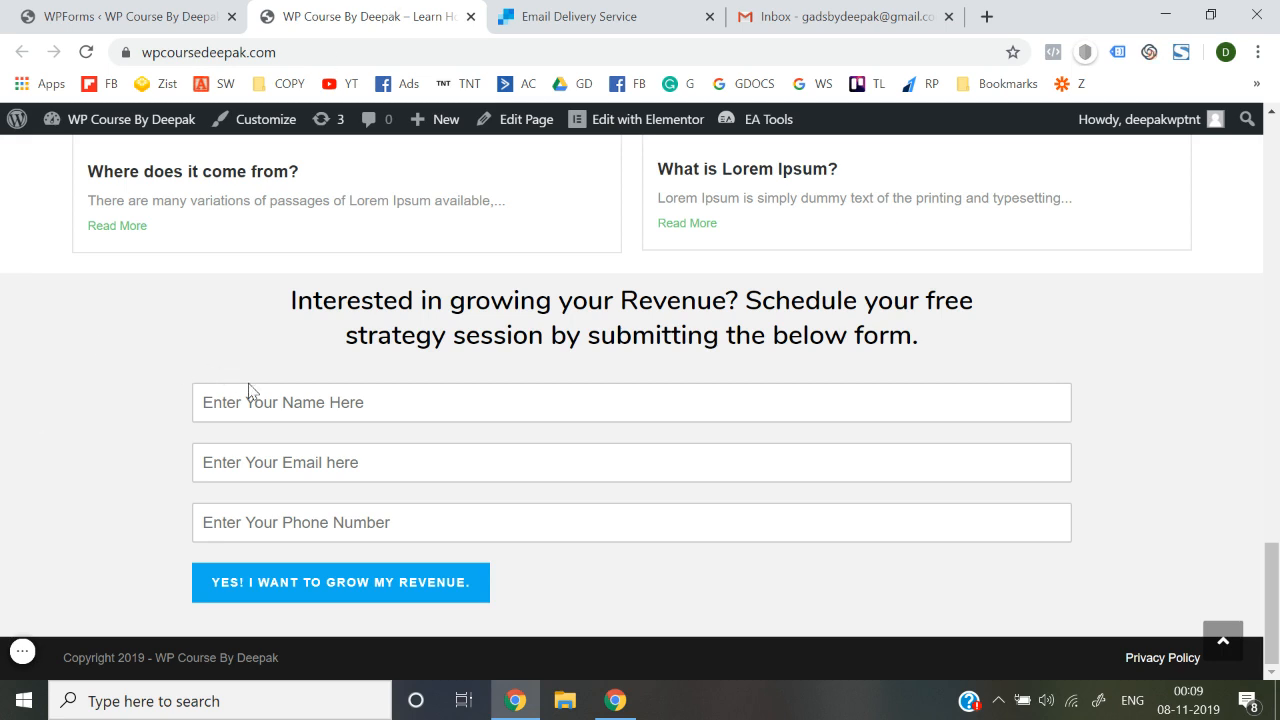
{"action": "left_click", "coordinate": [283, 408]}
{"action": "key", "text": "Down"}
{"action": "key", "text": "Return"}
{"action": "key", "text": "Tab"}
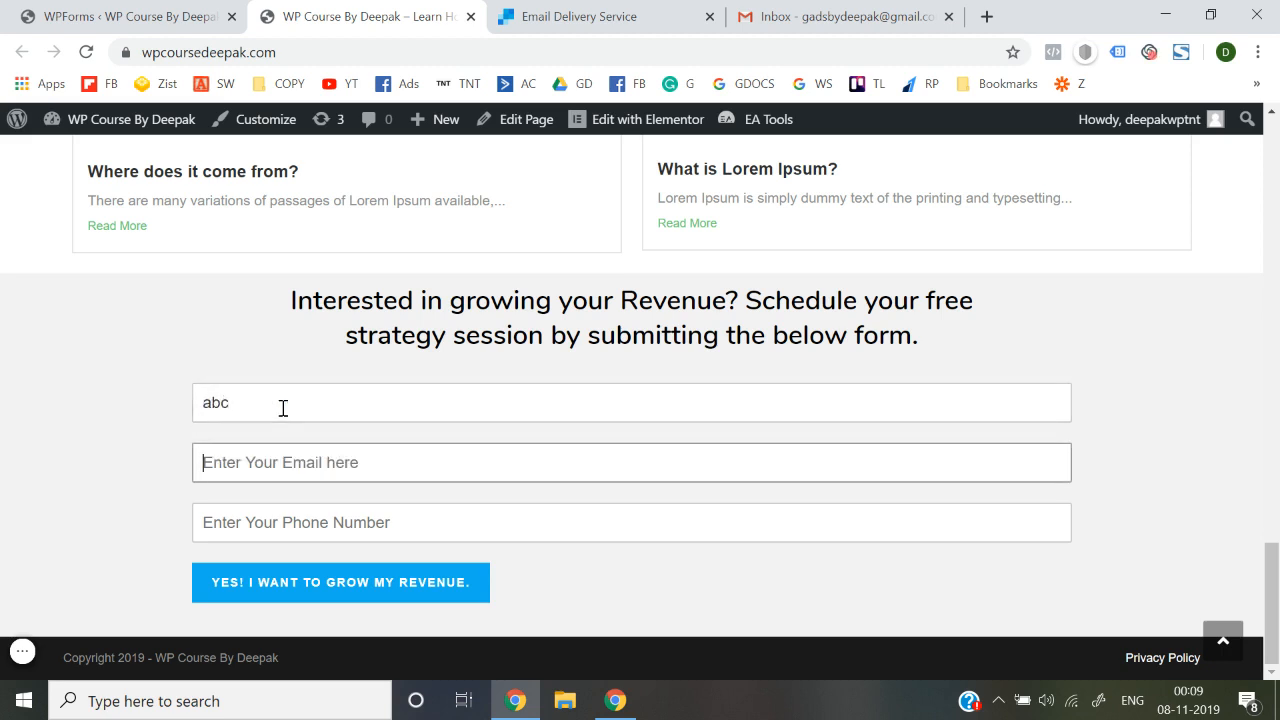
{"action": "type", "text": "abc@gmail.com"}
{"action": "key", "text": "Tab"}
{"action": "type", "text": "1"}
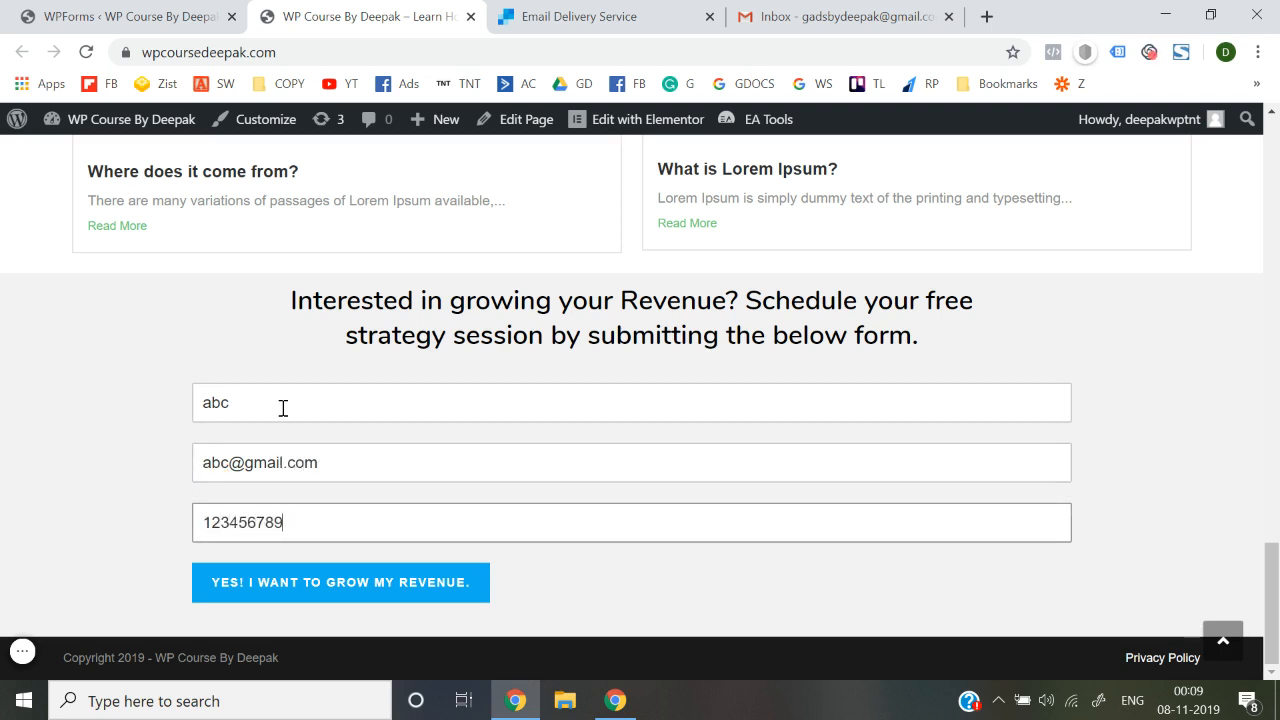
{"action": "left_click", "coordinate": [294, 606]}
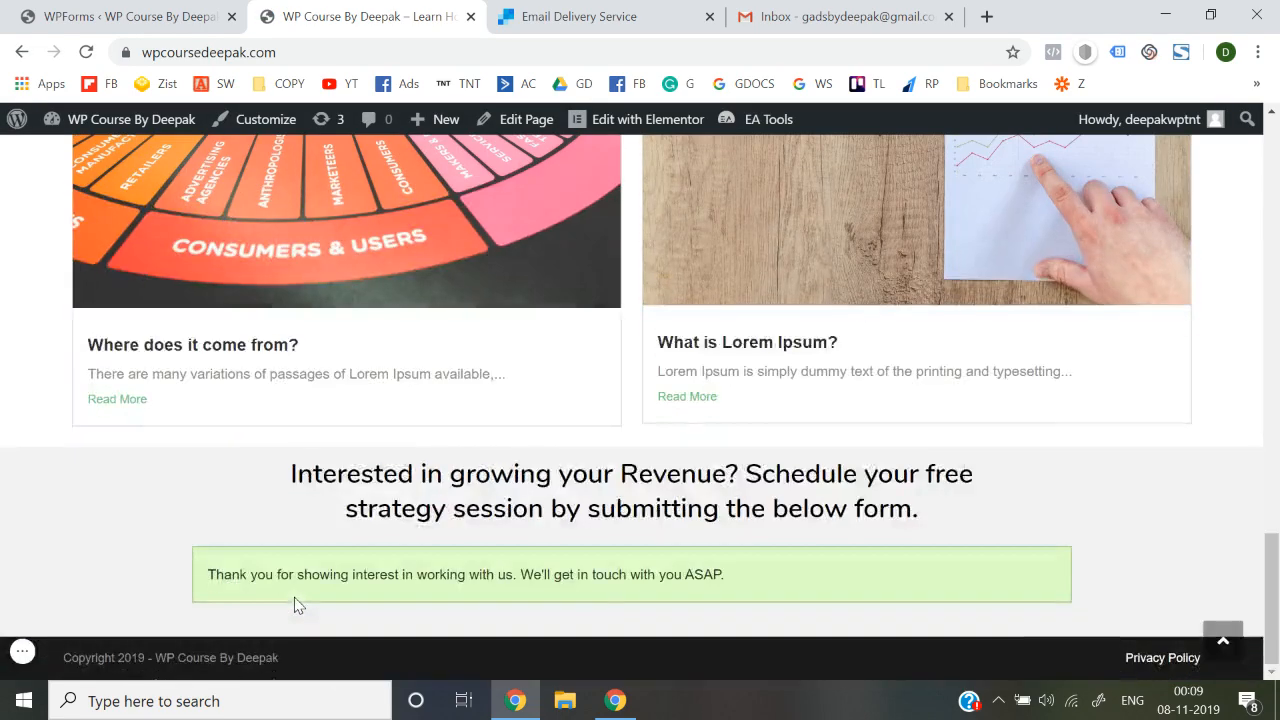
Step: Switch to Gmail, reload the inbox to look for the form notification and open the Spam folder
{"action": "left_click", "coordinate": [850, 16]}
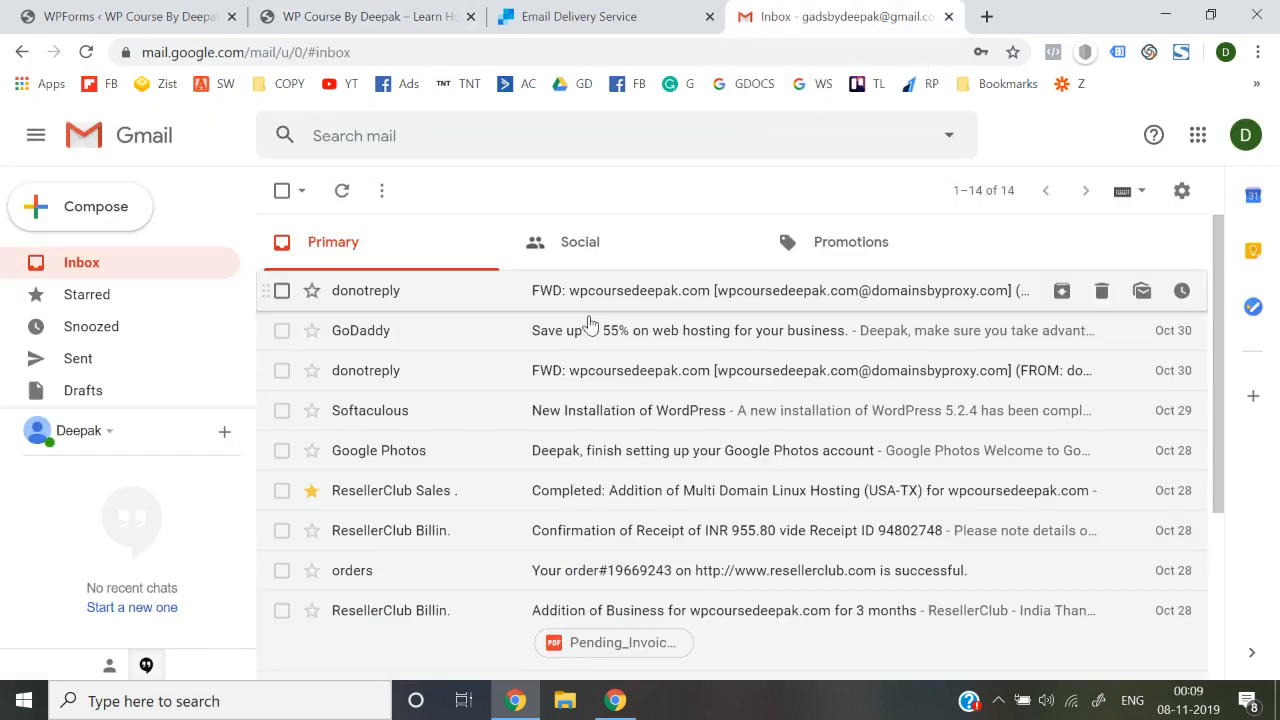
{"action": "left_click", "coordinate": [86, 51]}
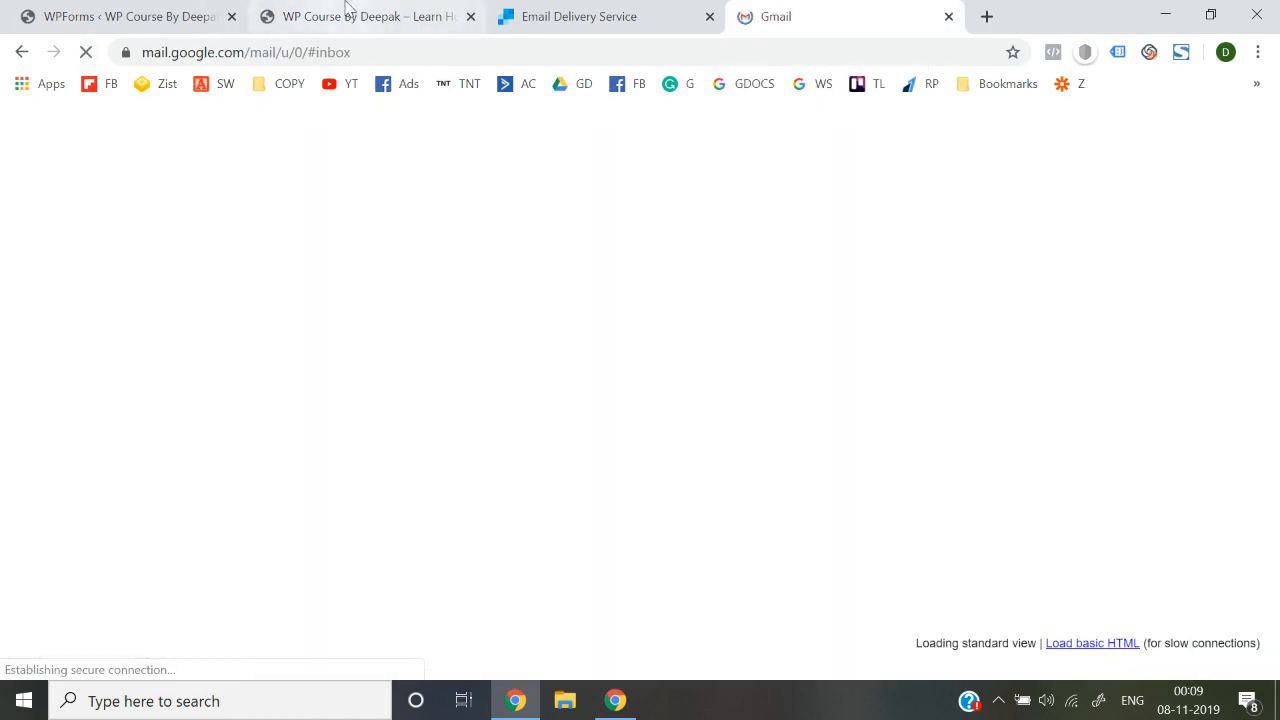
{"action": "left_click", "coordinate": [347, 10]}
{"action": "left_click", "coordinate": [857, 10]}
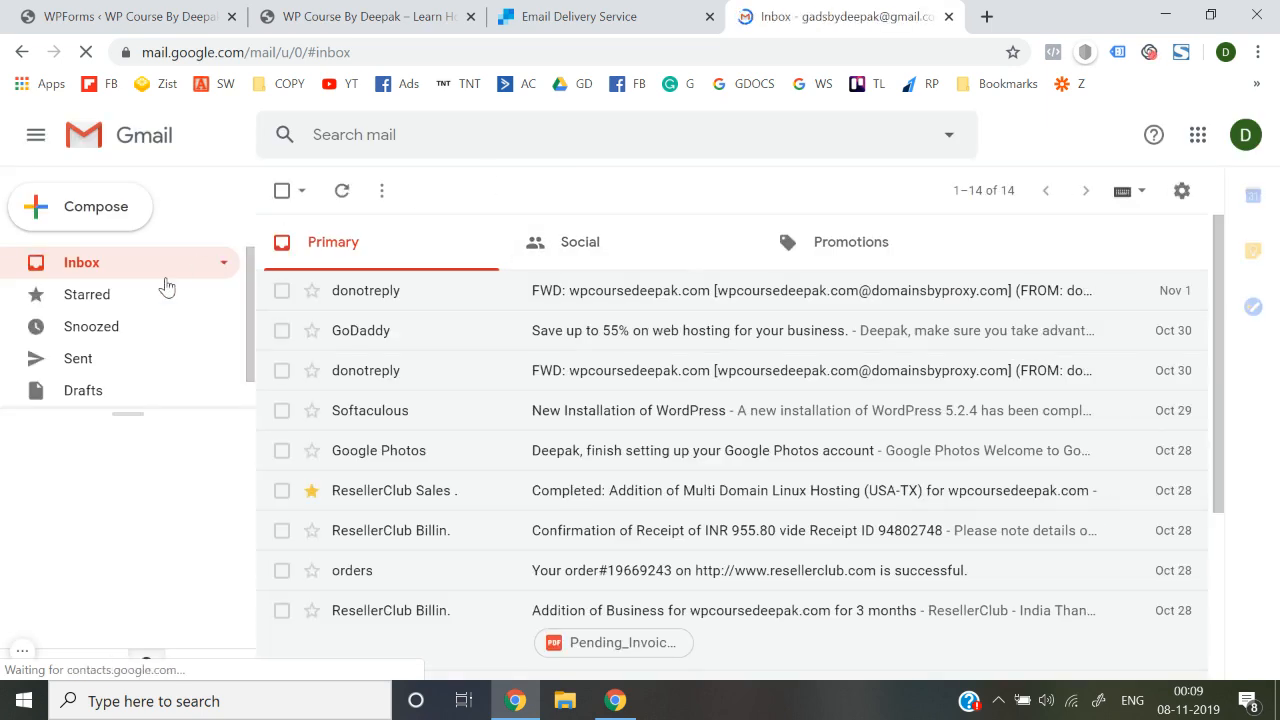
{"action": "scroll", "coordinate": [97, 388], "scroll_direction": "down", "scroll_amount": 1}
{"action": "left_click", "coordinate": [98, 400]}
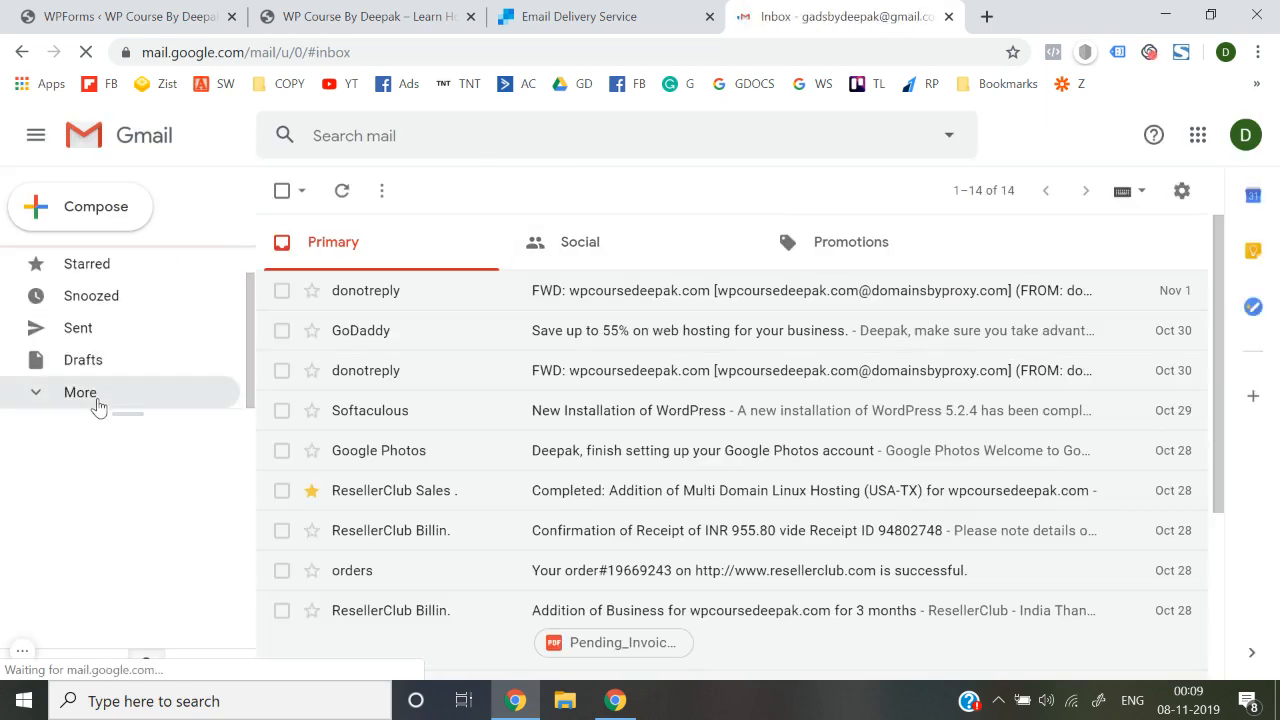
{"action": "scroll", "coordinate": [98, 403], "scroll_direction": "down", "scroll_amount": 2}
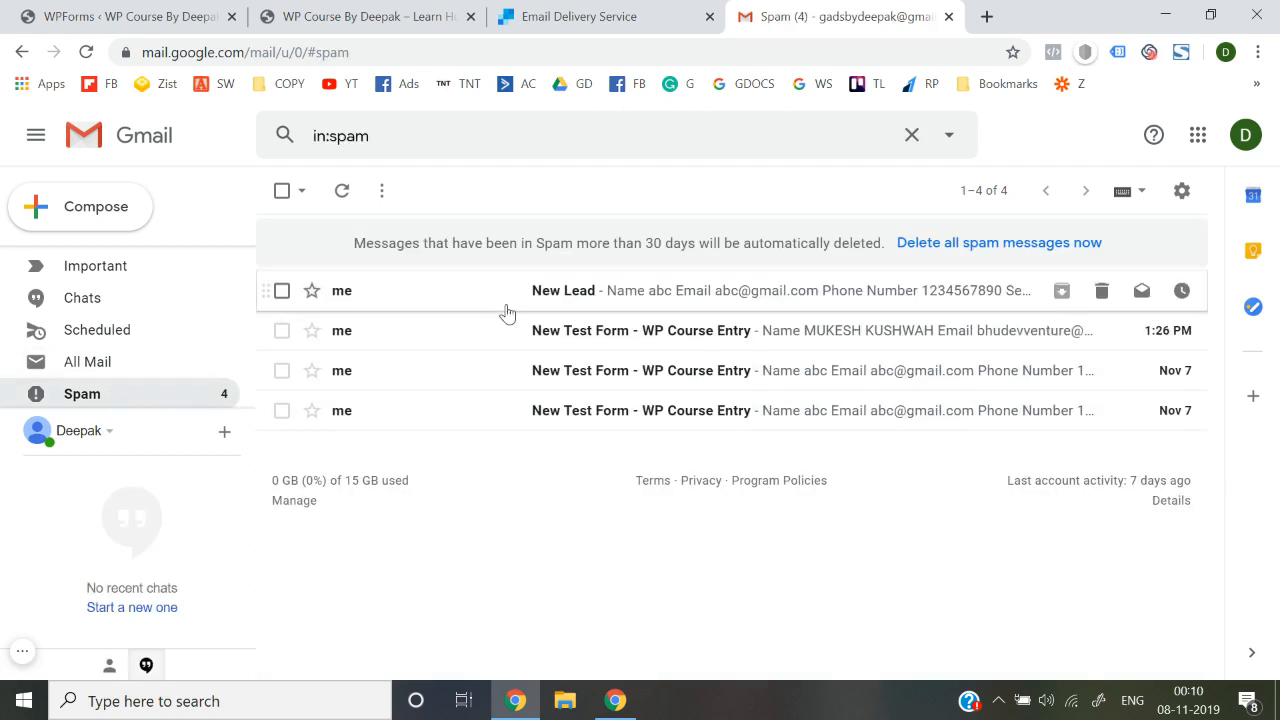
Step: Open the New Lead message in Spam, review its submitted details and report it as not spam
{"action": "left_click", "coordinate": [557, 290]}
{"action": "scroll", "coordinate": [556, 464], "scroll_direction": "down", "scroll_amount": 4}
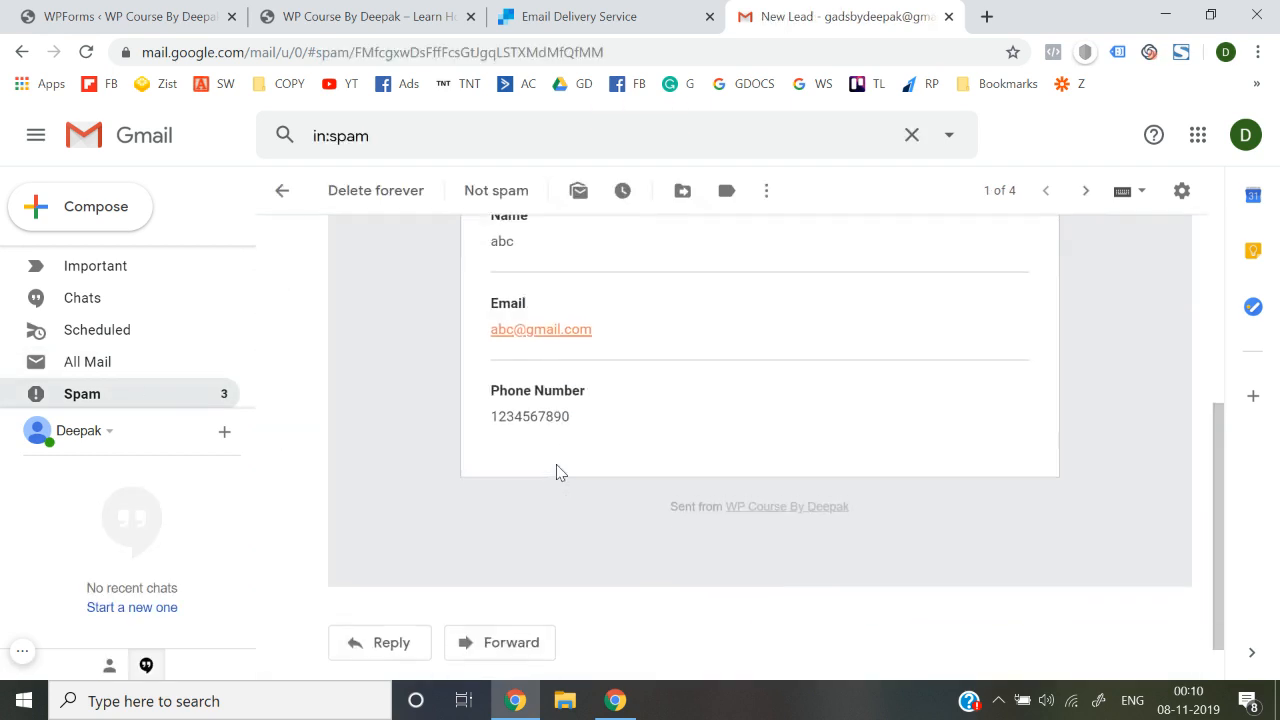
{"action": "scroll", "coordinate": [557, 466], "scroll_direction": "up", "scroll_amount": 4}
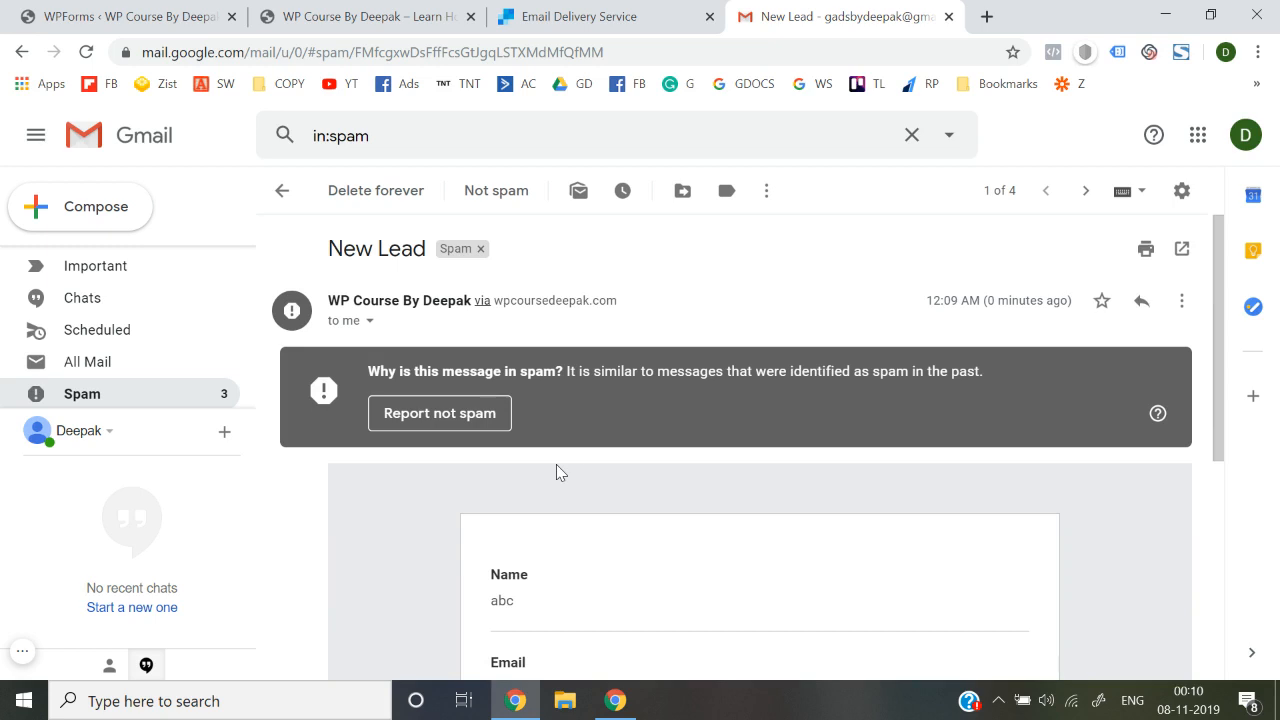
{"action": "left_click", "coordinate": [460, 424]}
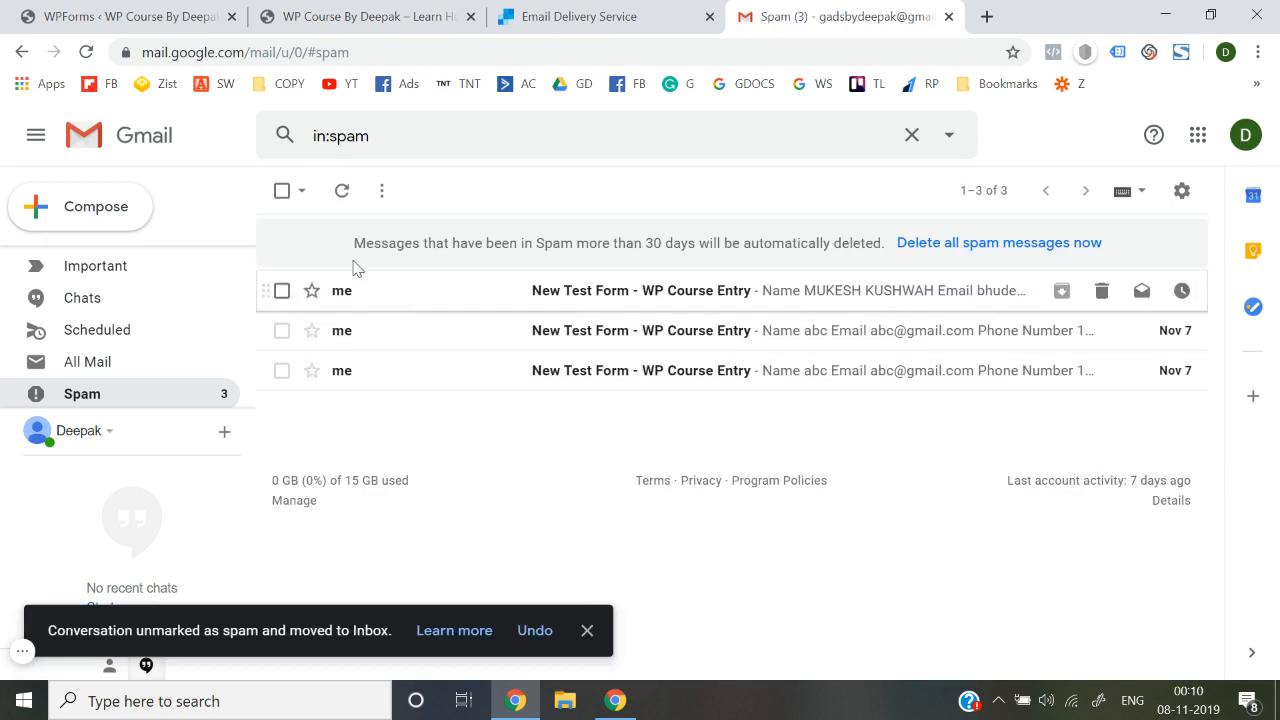
Step: Read the newest New Test Form - WP Course Entry message in Spam and return to the message list
{"action": "left_click", "coordinate": [718, 291]}
{"action": "scroll", "coordinate": [706, 470], "scroll_direction": "down", "scroll_amount": 4}
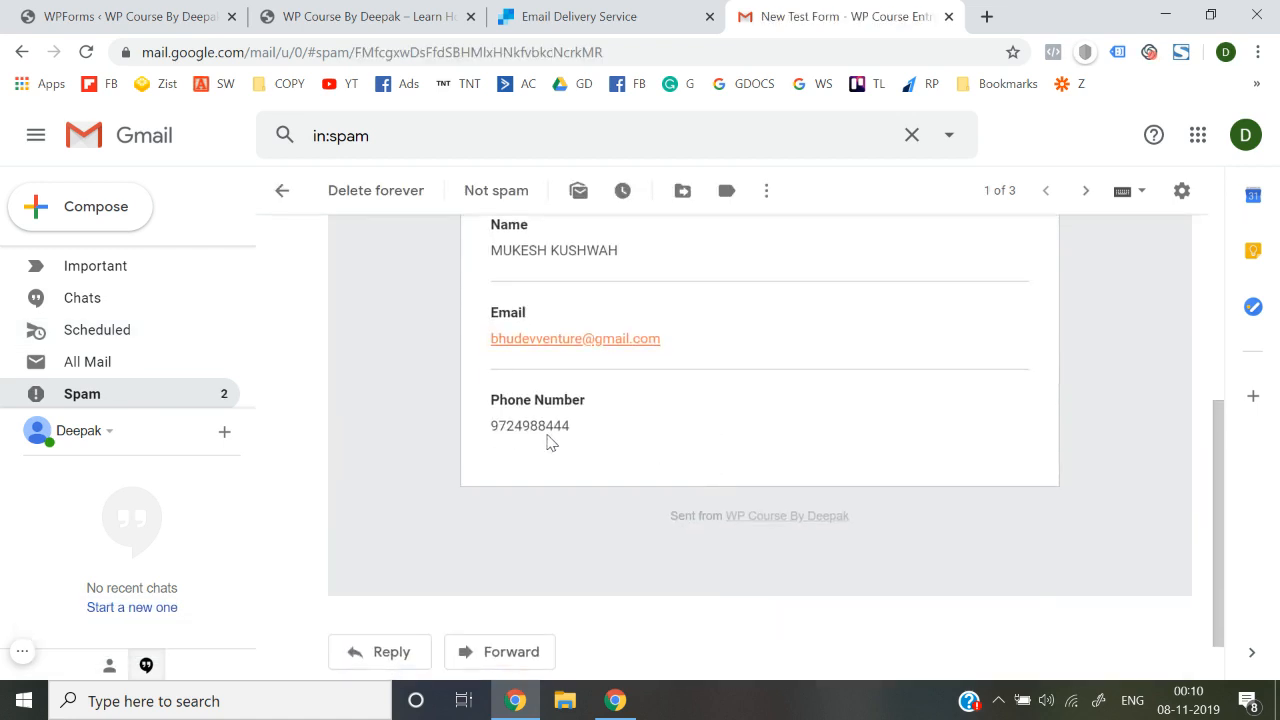
{"action": "scroll", "coordinate": [547, 442], "scroll_direction": "up", "scroll_amount": 1}
{"action": "scroll", "coordinate": [563, 428], "scroll_direction": "up", "scroll_amount": 3}
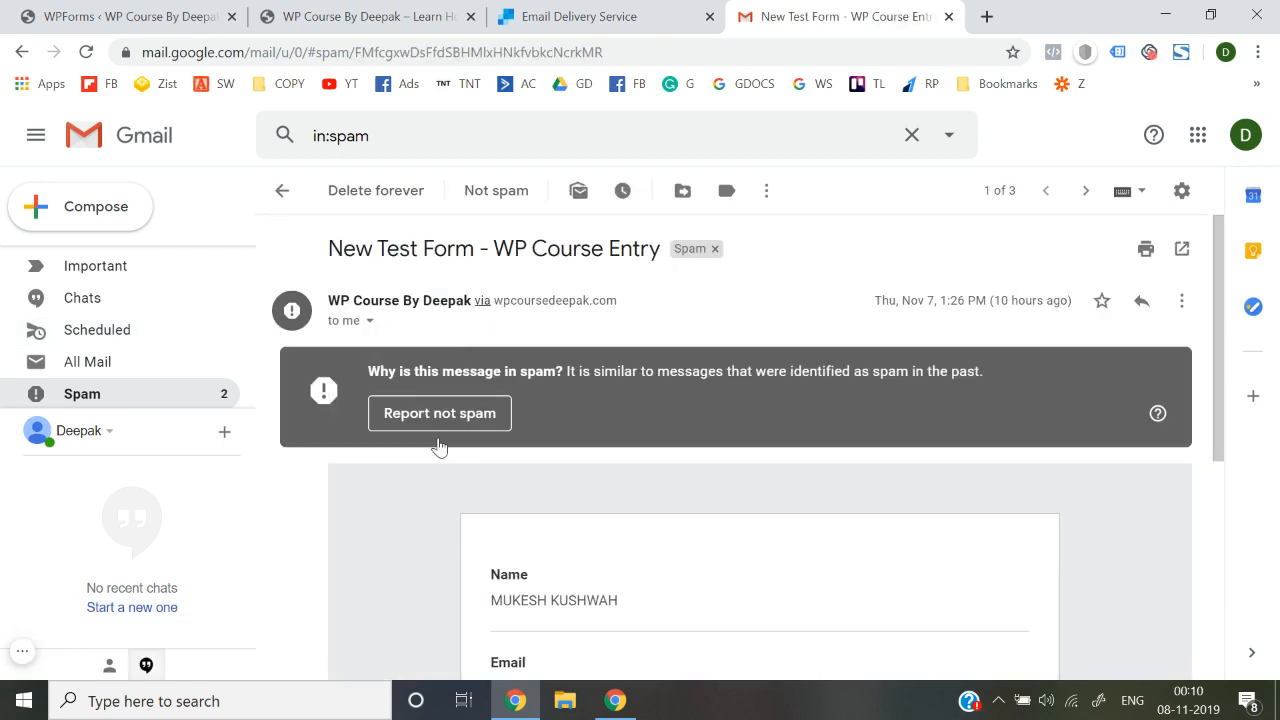
{"action": "scroll", "coordinate": [451, 474], "scroll_direction": "down", "scroll_amount": 3}
{"action": "scroll", "coordinate": [537, 458], "scroll_direction": "up", "scroll_amount": 3}
{"action": "left_click", "coordinate": [282, 190]}
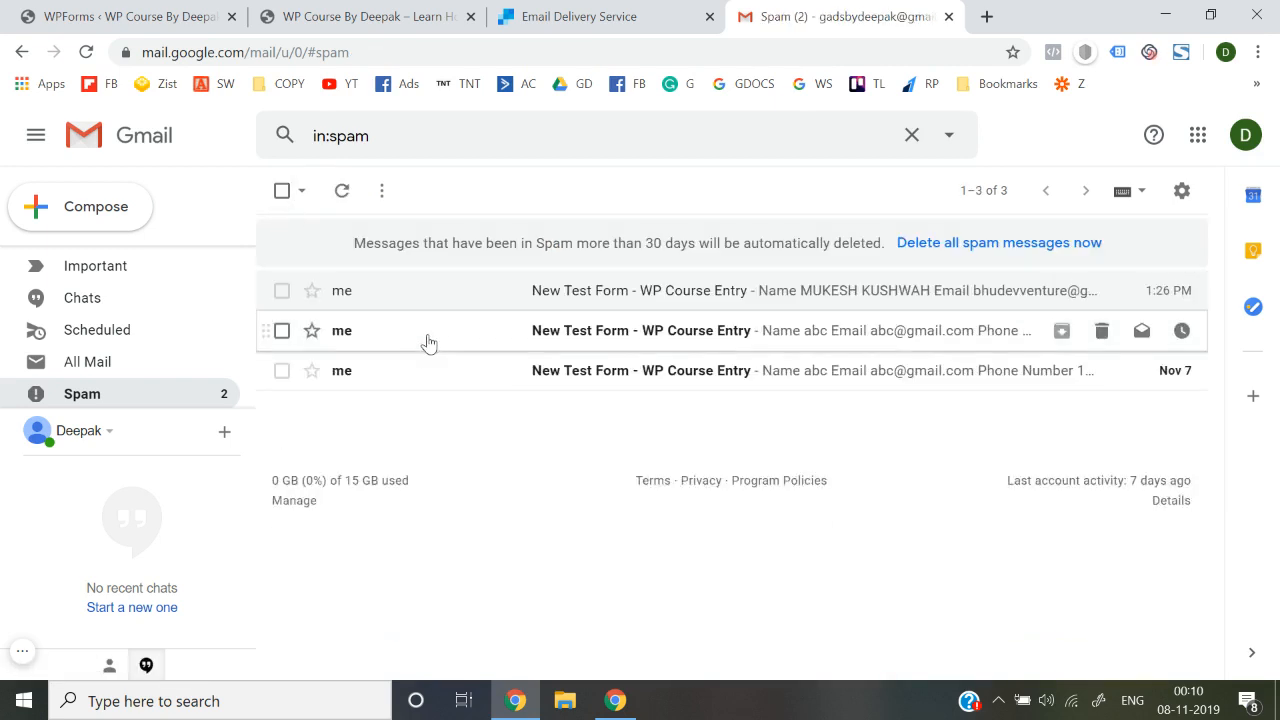
Step: Read the two older New Test Form - WP Course Entry messages in Spam
{"action": "left_click", "coordinate": [500, 337]}
{"action": "scroll", "coordinate": [469, 320], "scroll_direction": "down", "scroll_amount": 3}
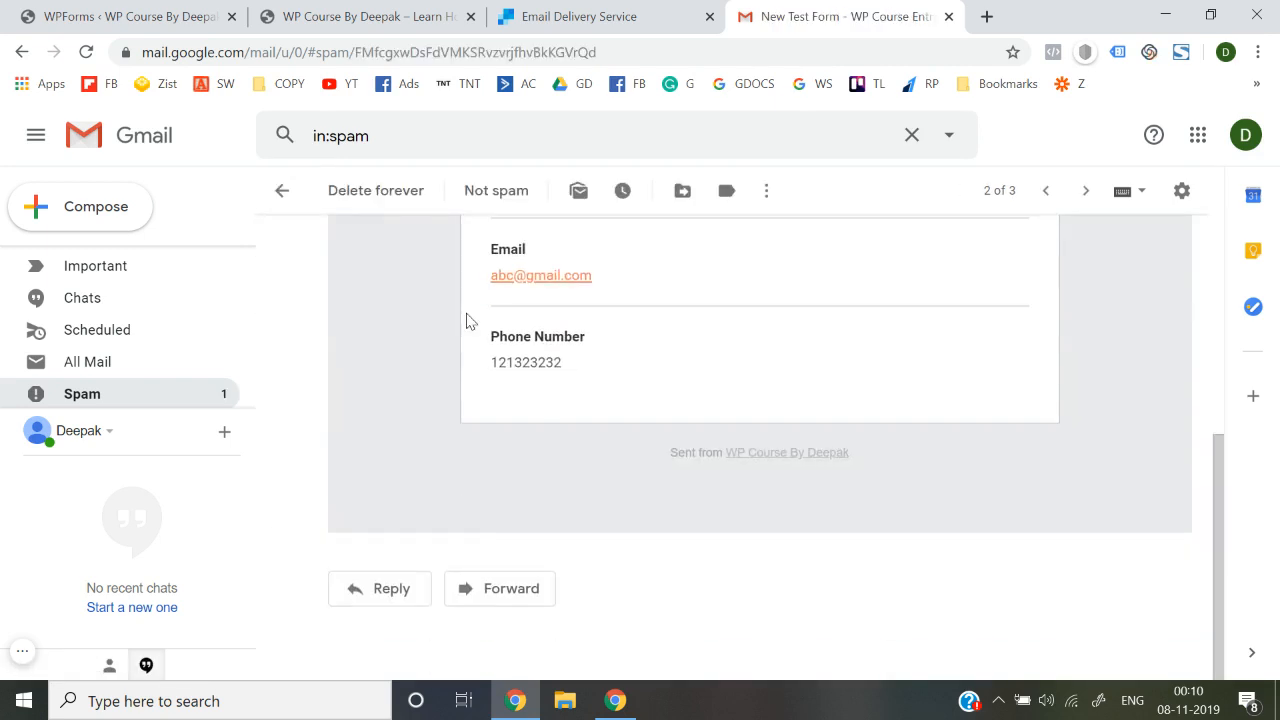
{"action": "left_click", "coordinate": [290, 195]}
{"action": "left_click", "coordinate": [474, 372]}
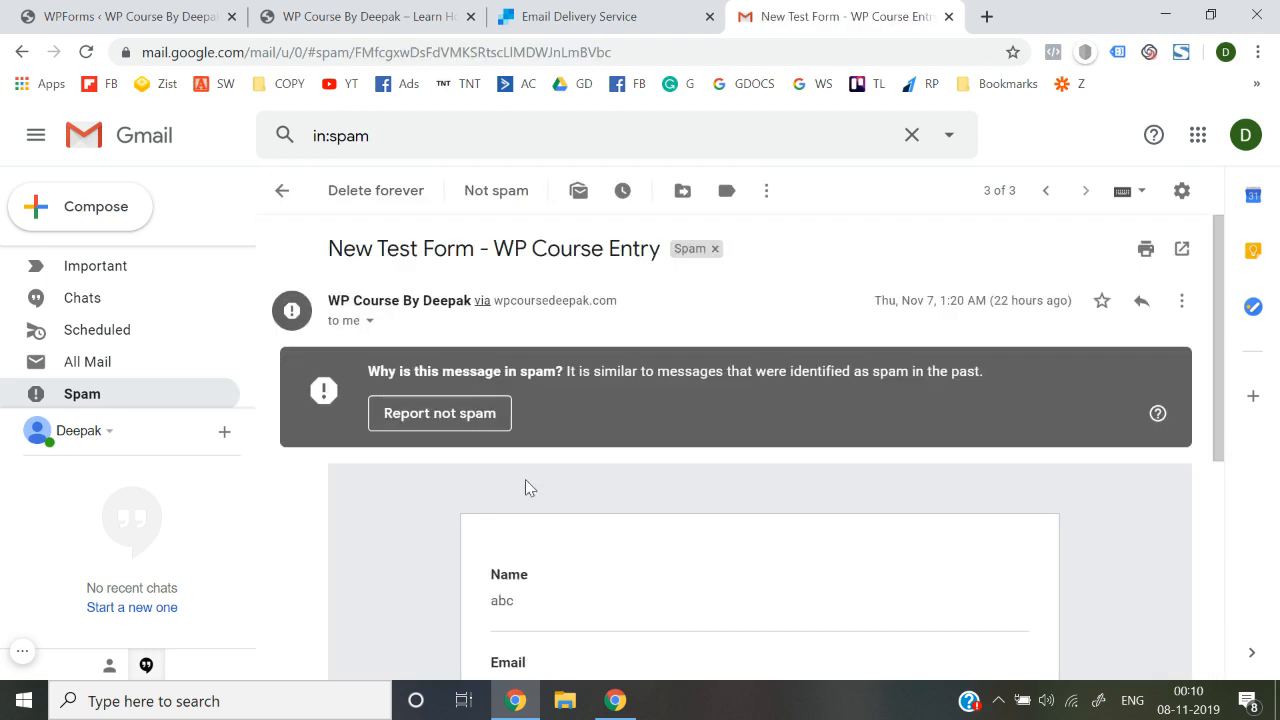
{"action": "scroll", "coordinate": [530, 487], "scroll_direction": "down", "scroll_amount": 5}
{"action": "scroll", "coordinate": [394, 412], "scroll_direction": "up", "scroll_amount": 5}
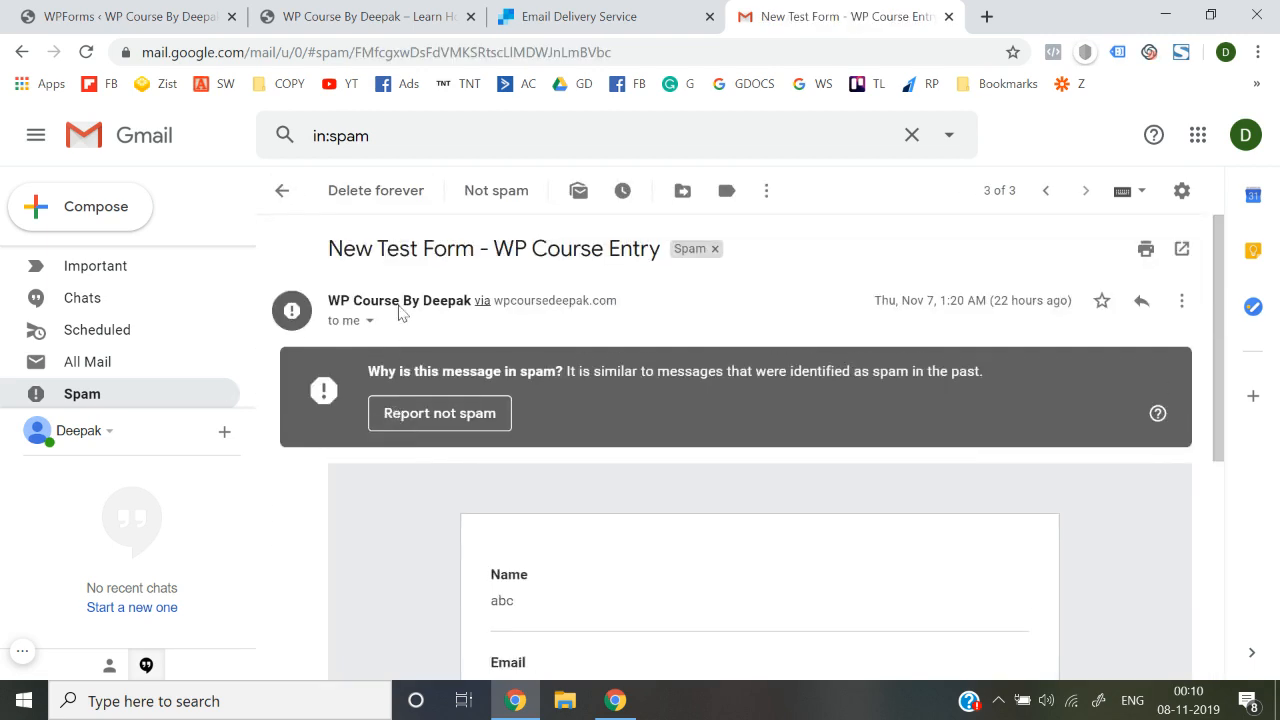
Step: Leave the Spam folder and check the Inbox for the New Lead message
{"action": "left_click", "coordinate": [284, 191]}
{"action": "scroll", "coordinate": [209, 295], "scroll_direction": "up", "scroll_amount": 3}
{"action": "left_click", "coordinate": [154, 268]}
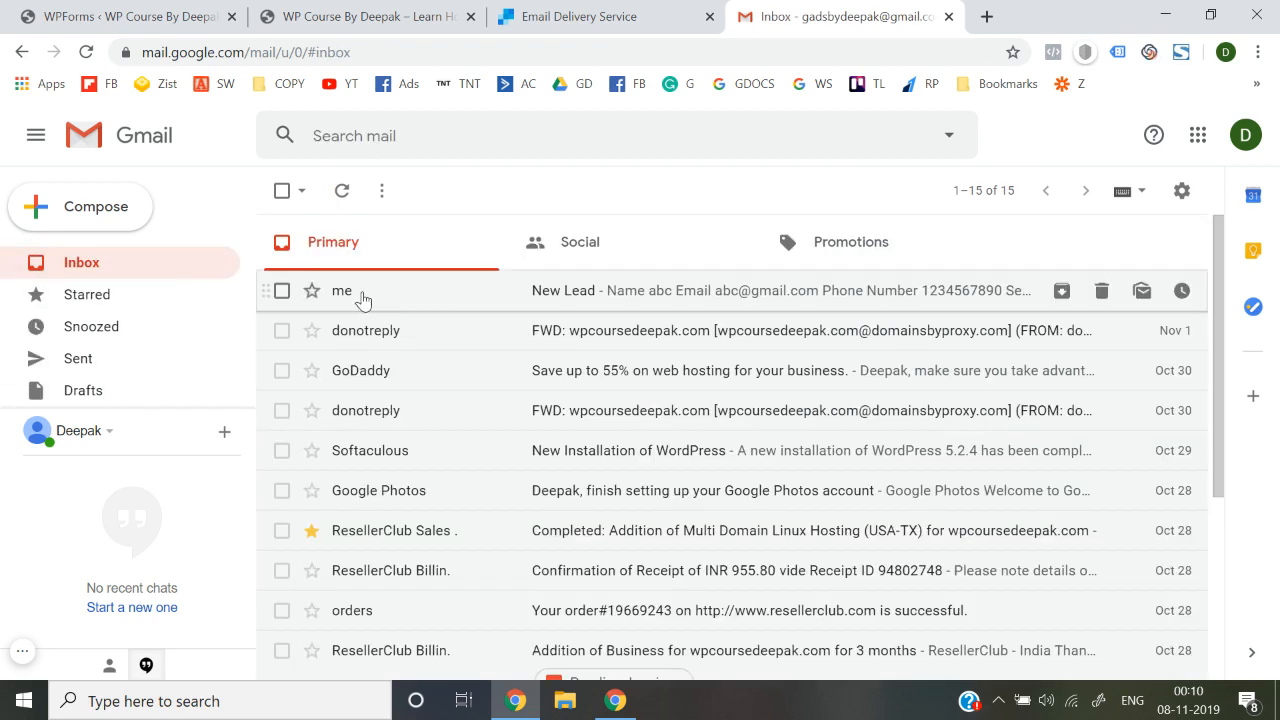
Step: Return to the top of the live site and switch to the SendGrid website to view its homepage
{"action": "left_click", "coordinate": [451, 10]}
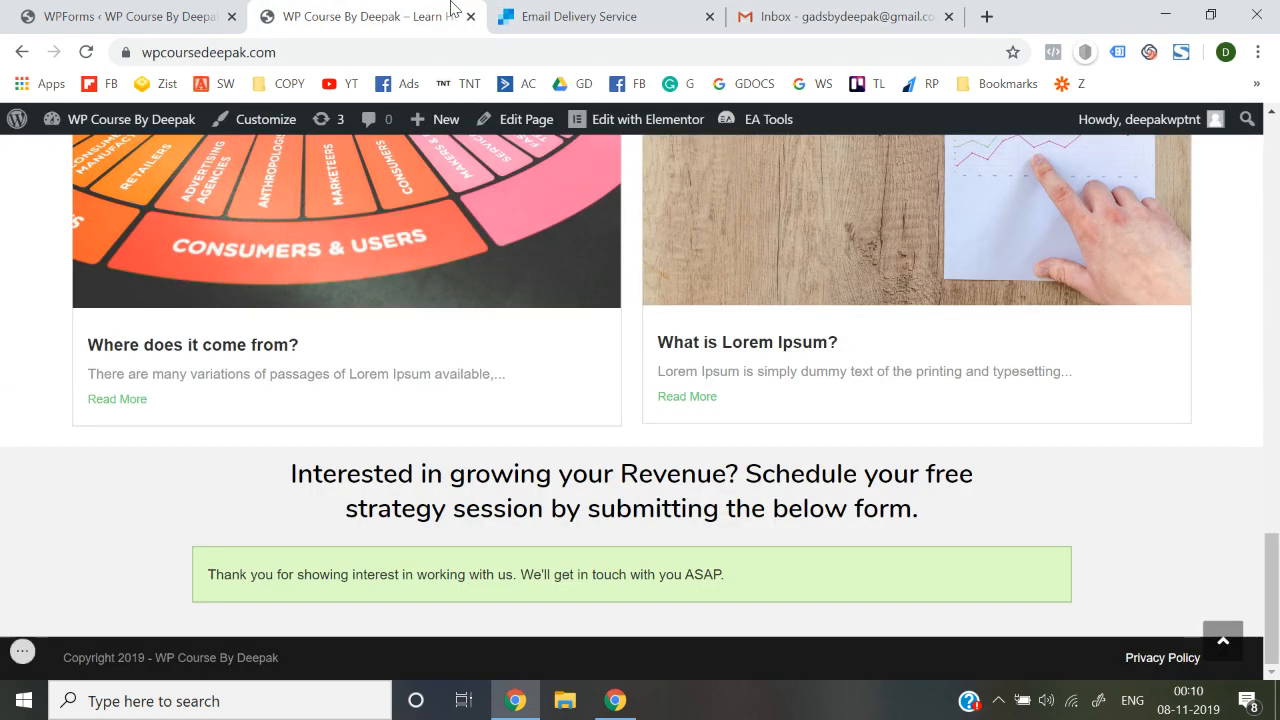
{"action": "scroll", "coordinate": [33, 326], "scroll_direction": "up", "scroll_amount": 1}
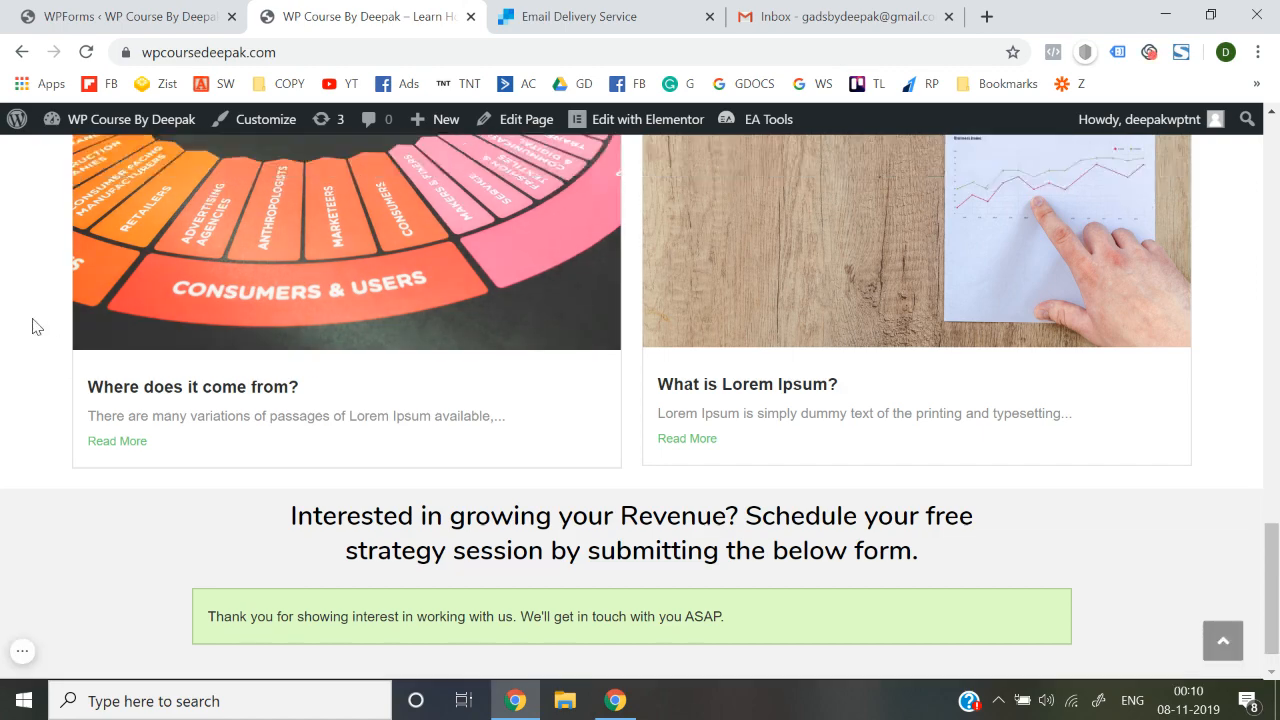
{"action": "scroll", "coordinate": [33, 323], "scroll_direction": "up", "scroll_amount": 15}
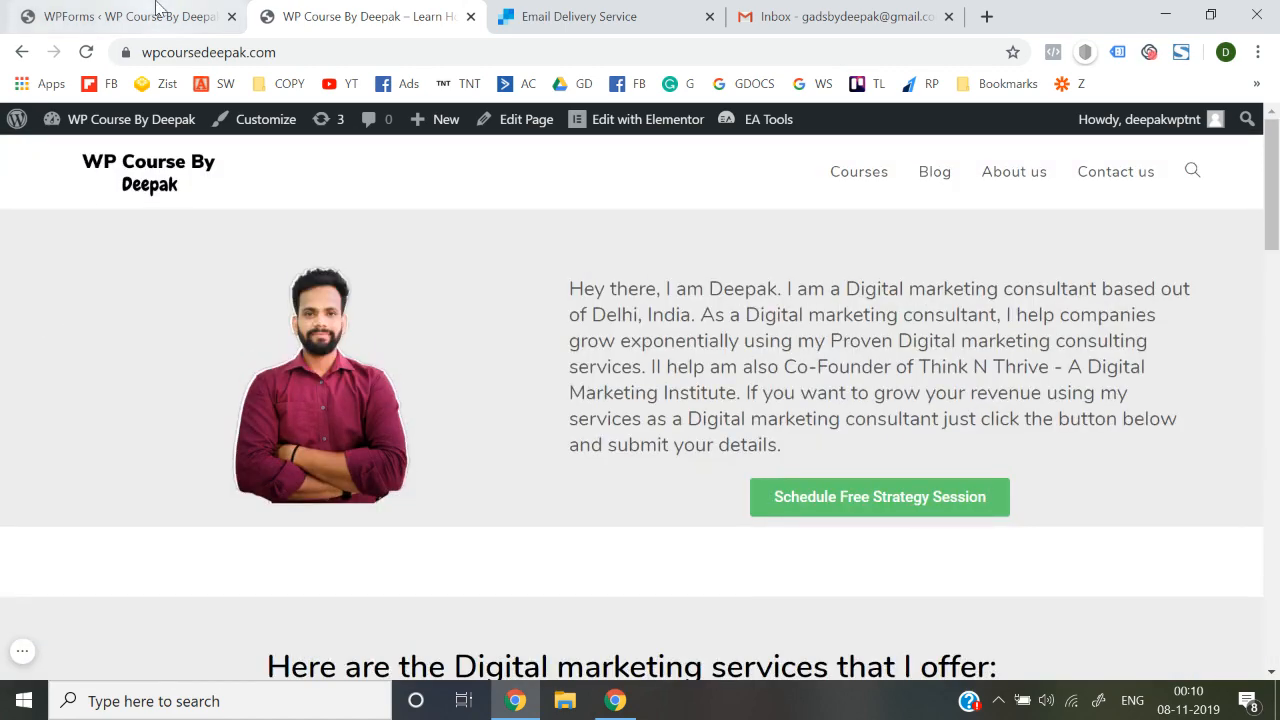
{"action": "left_click", "coordinate": [157, 8]}
{"action": "left_click", "coordinate": [645, 8]}
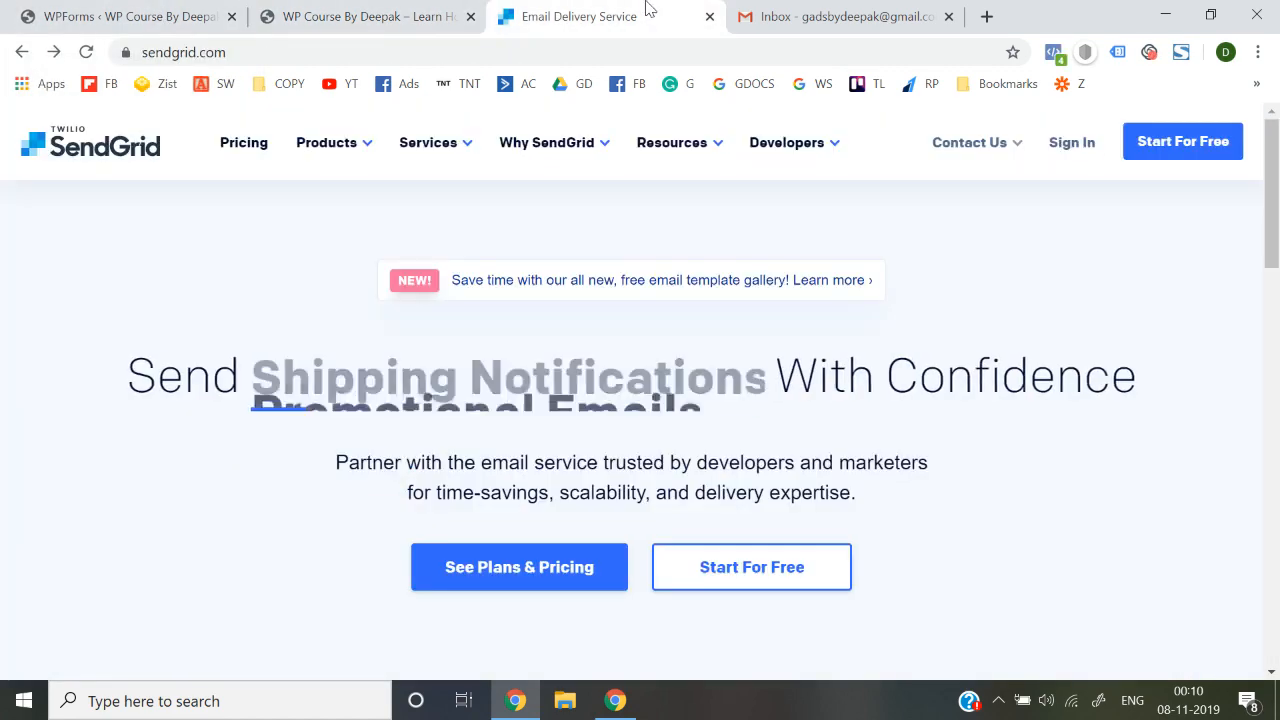
{"action": "left_click", "coordinate": [145, 317]}
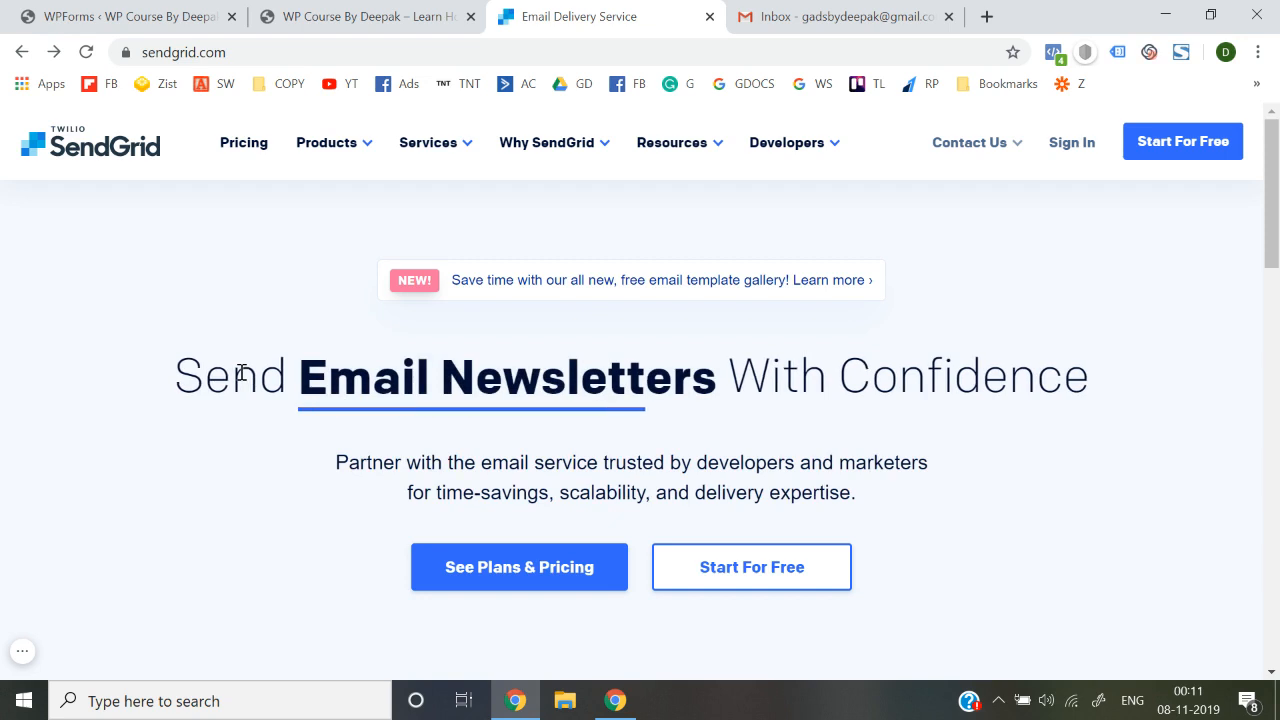
Step: Switch back to the live site, go to the submitted strategy session form and reload the page to get an empty form
{"action": "left_click", "coordinate": [368, 12]}
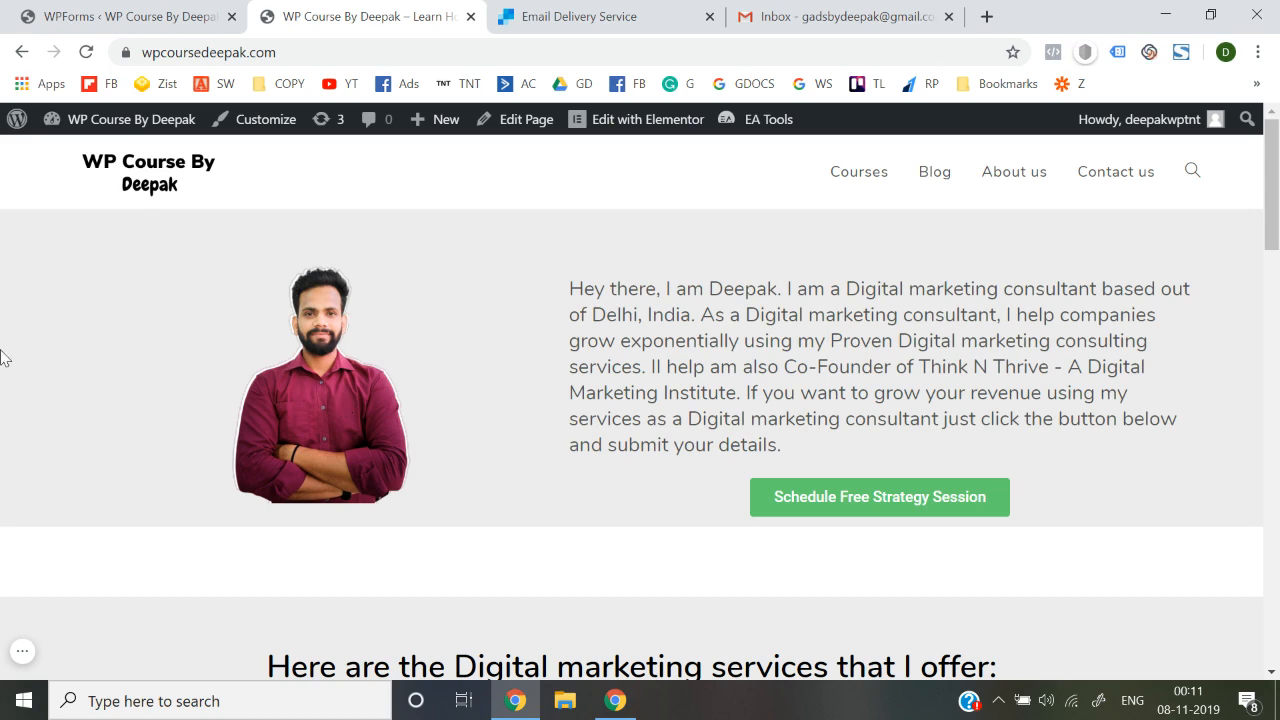
{"action": "scroll", "coordinate": [405, 402], "scroll_direction": "down", "scroll_amount": 4}
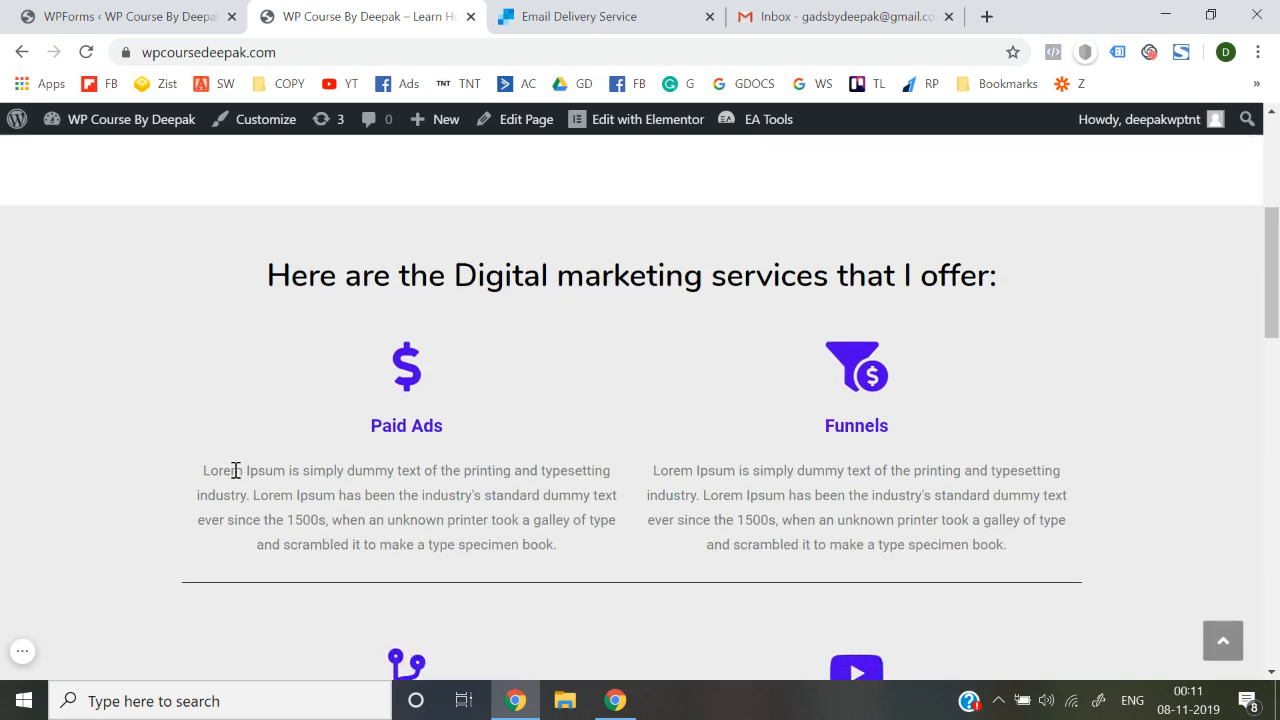
{"action": "scroll", "coordinate": [234, 470], "scroll_direction": "down", "scroll_amount": 4}
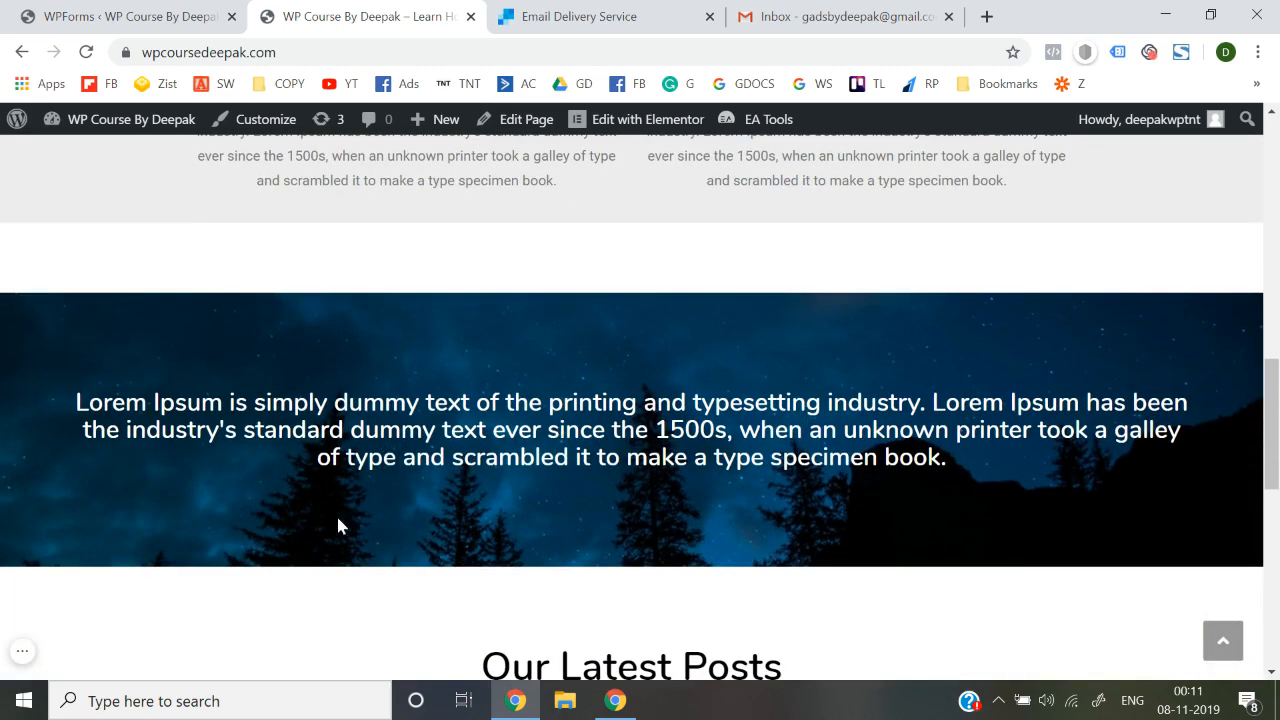
{"action": "scroll", "coordinate": [338, 520], "scroll_direction": "down", "scroll_amount": 1}
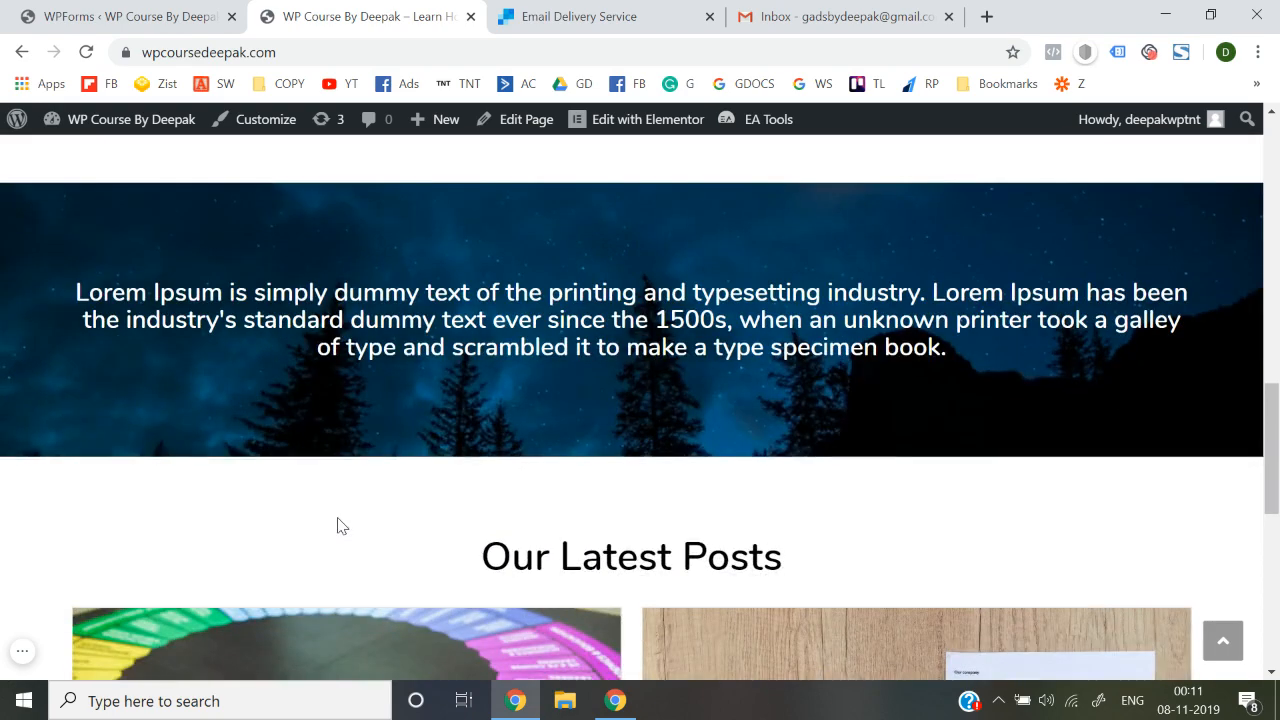
{"action": "scroll", "coordinate": [337, 526], "scroll_direction": "down", "scroll_amount": 3}
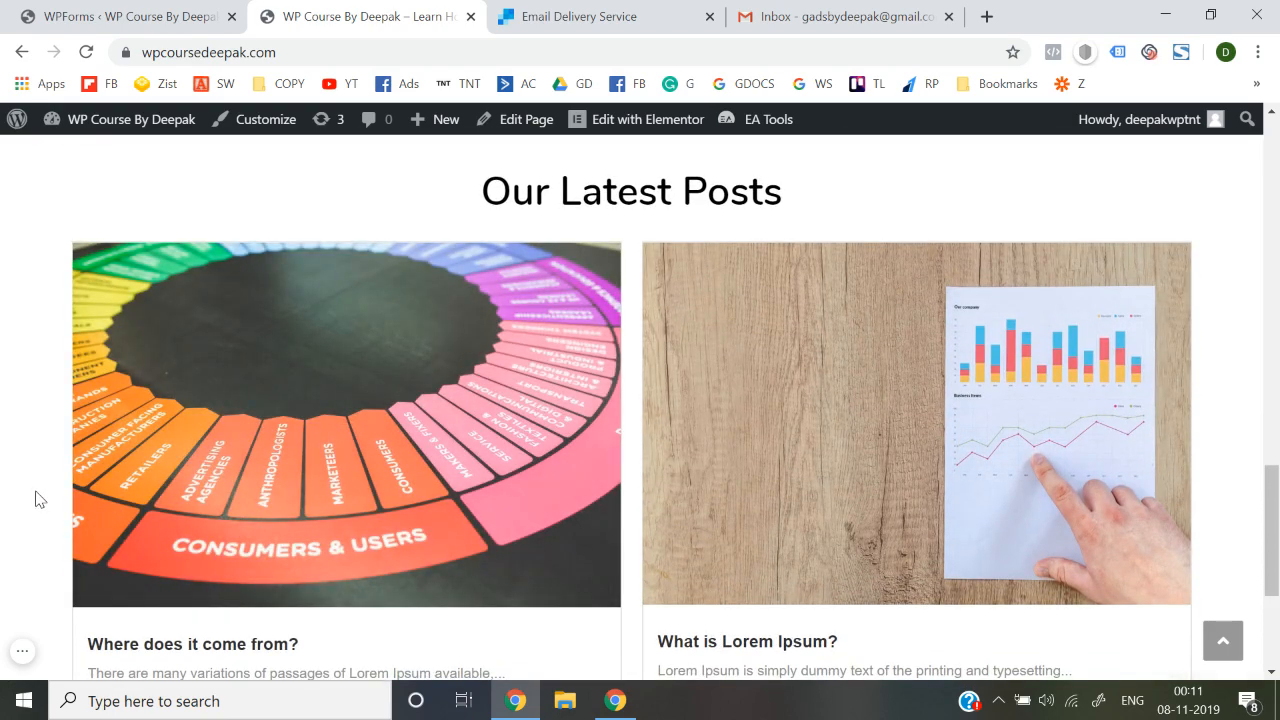
{"action": "scroll", "coordinate": [333, 331], "scroll_direction": "down", "scroll_amount": 2}
{"action": "scroll", "coordinate": [357, 431], "scroll_direction": "down", "scroll_amount": 1}
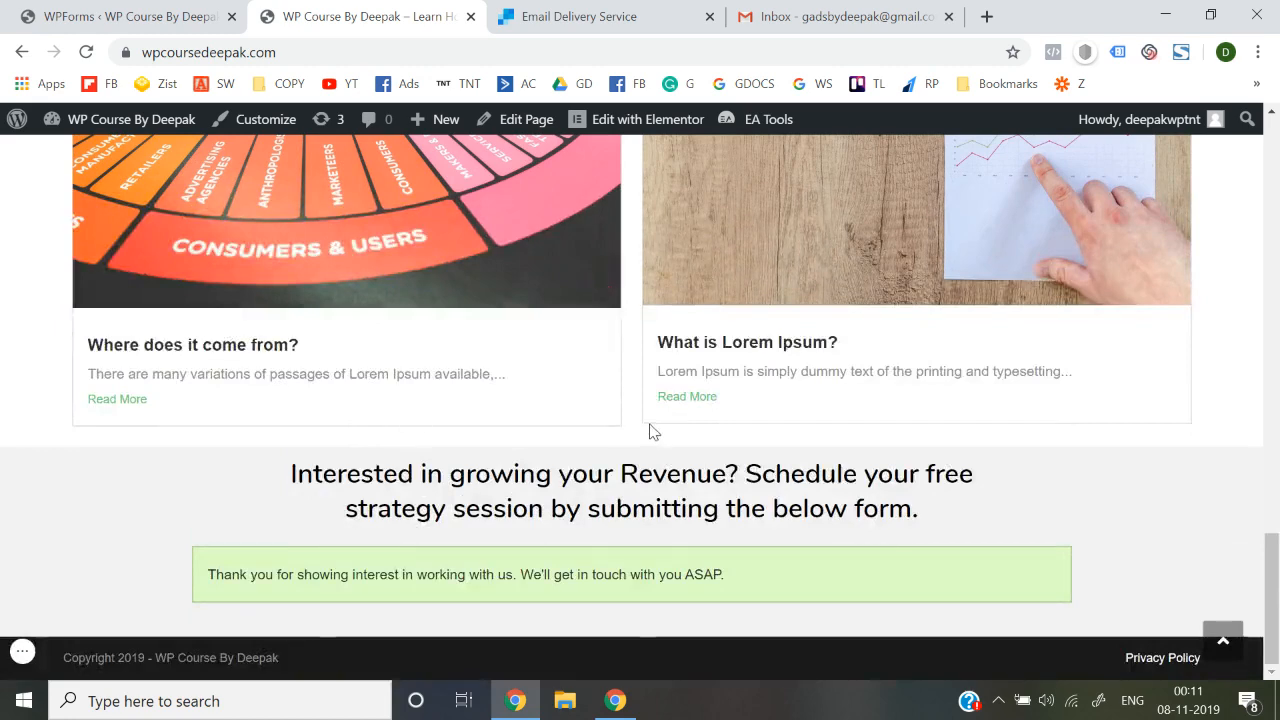
{"action": "left_click", "coordinate": [312, 62]}
{"action": "key", "text": "Return"}
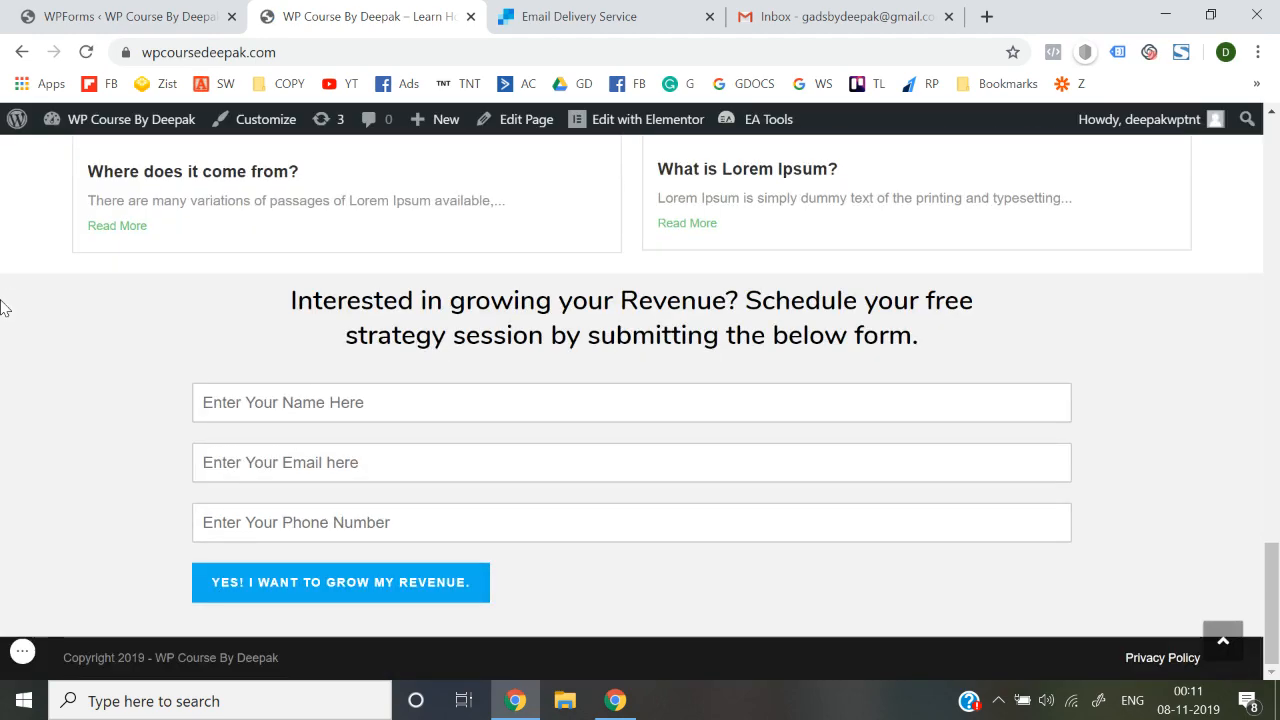
{"action": "scroll", "coordinate": [3, 307], "scroll_direction": "up", "scroll_amount": 20}
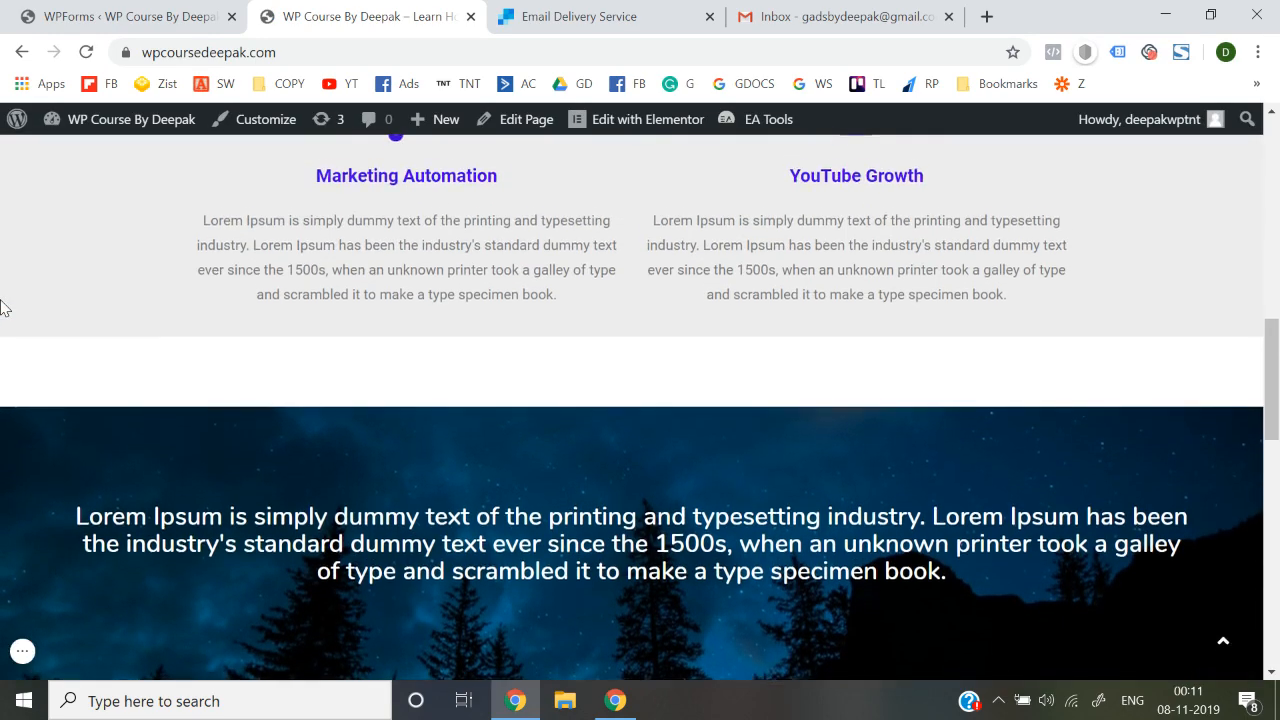
{"action": "scroll", "coordinate": [3, 307], "scroll_direction": "up", "scroll_amount": 1}
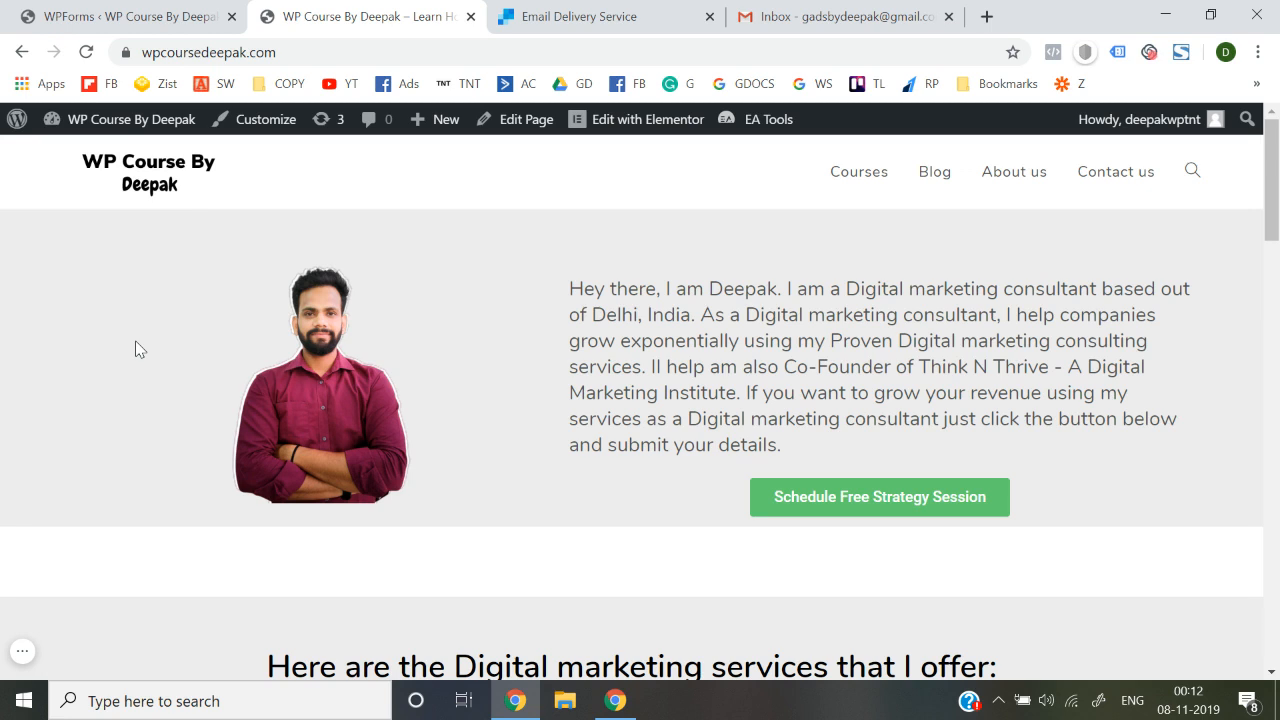
{"action": "scroll", "coordinate": [139, 348], "scroll_direction": "down", "scroll_amount": 5}
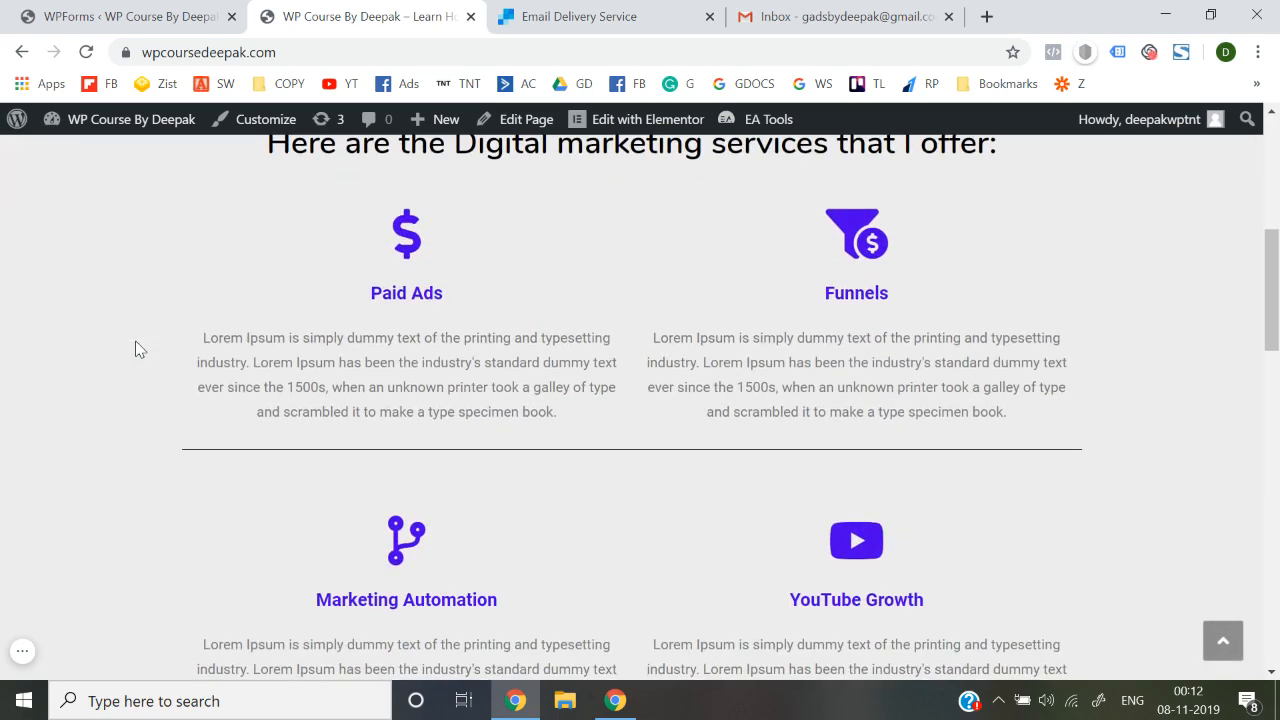
{"action": "scroll", "coordinate": [139, 348], "scroll_direction": "down", "scroll_amount": 14}
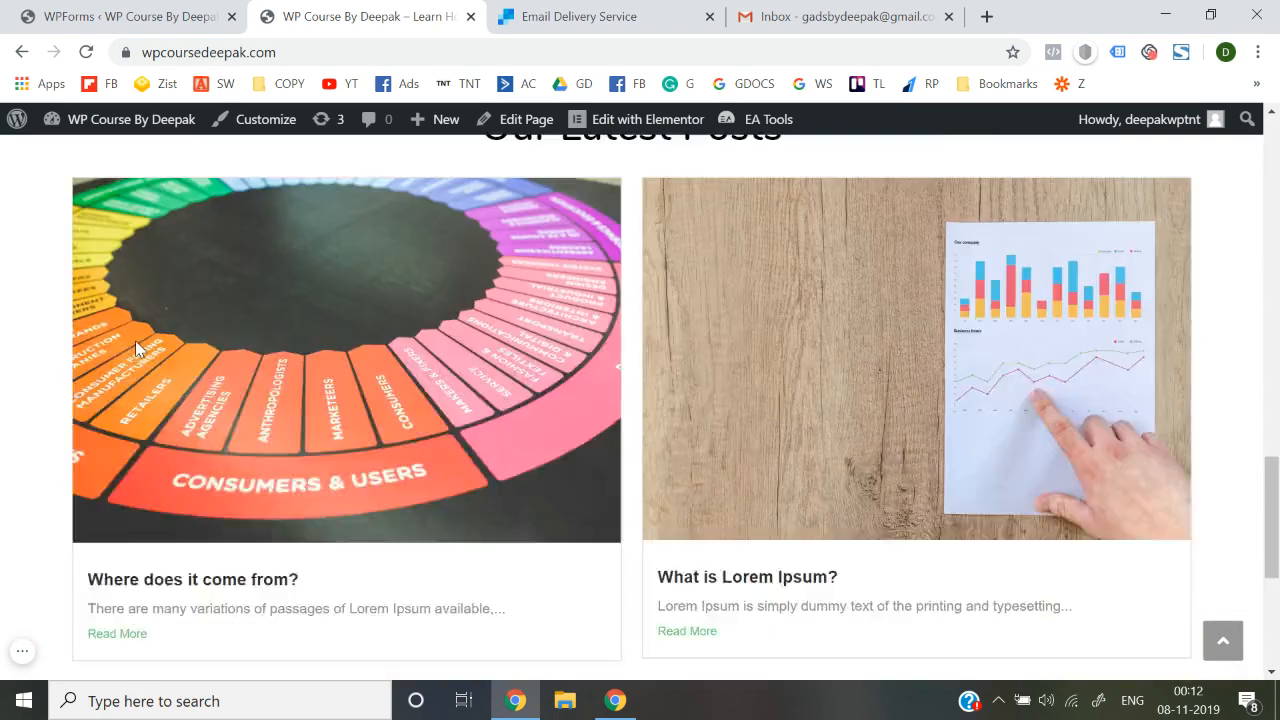
Step: Look over the live homepage from its introduction down to the strategy session form and return to its beginning
{"action": "scroll", "coordinate": [135, 340], "scroll_direction": "up", "scroll_amount": 4}
{"action": "scroll", "coordinate": [135, 340], "scroll_direction": "up", "scroll_amount": 15}
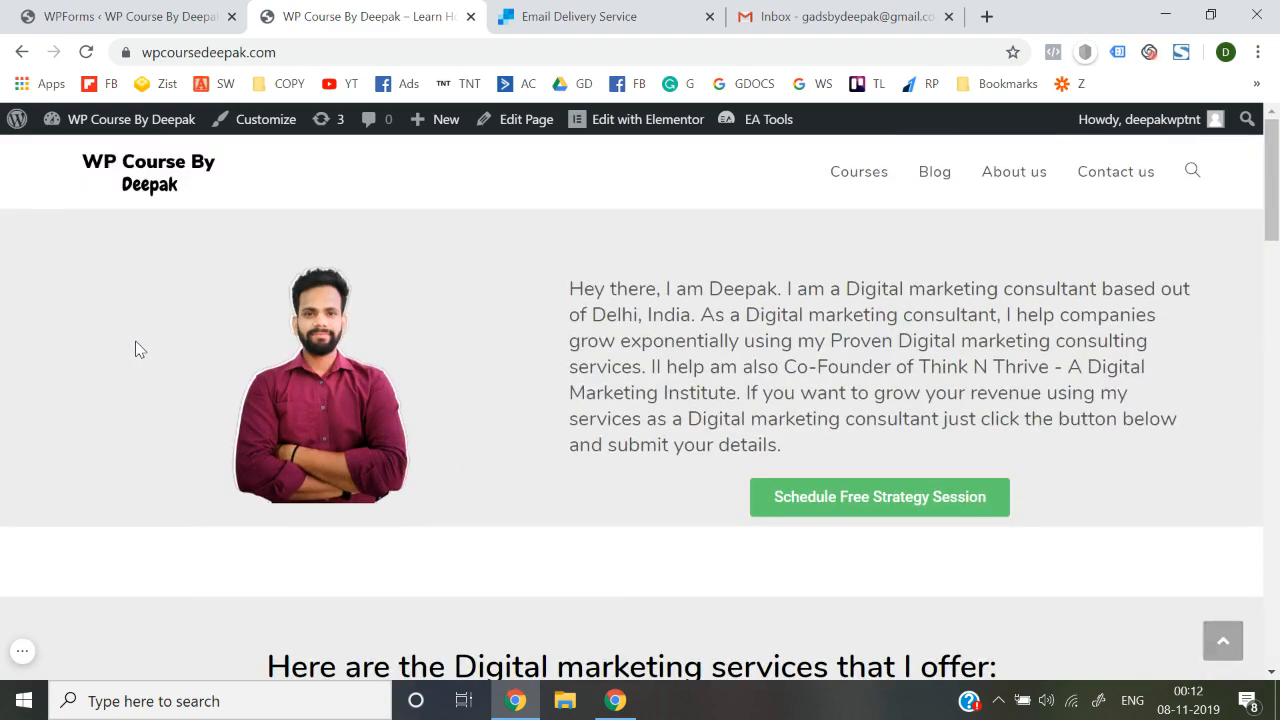
{"action": "scroll", "coordinate": [139, 348], "scroll_direction": "down", "scroll_amount": 6}
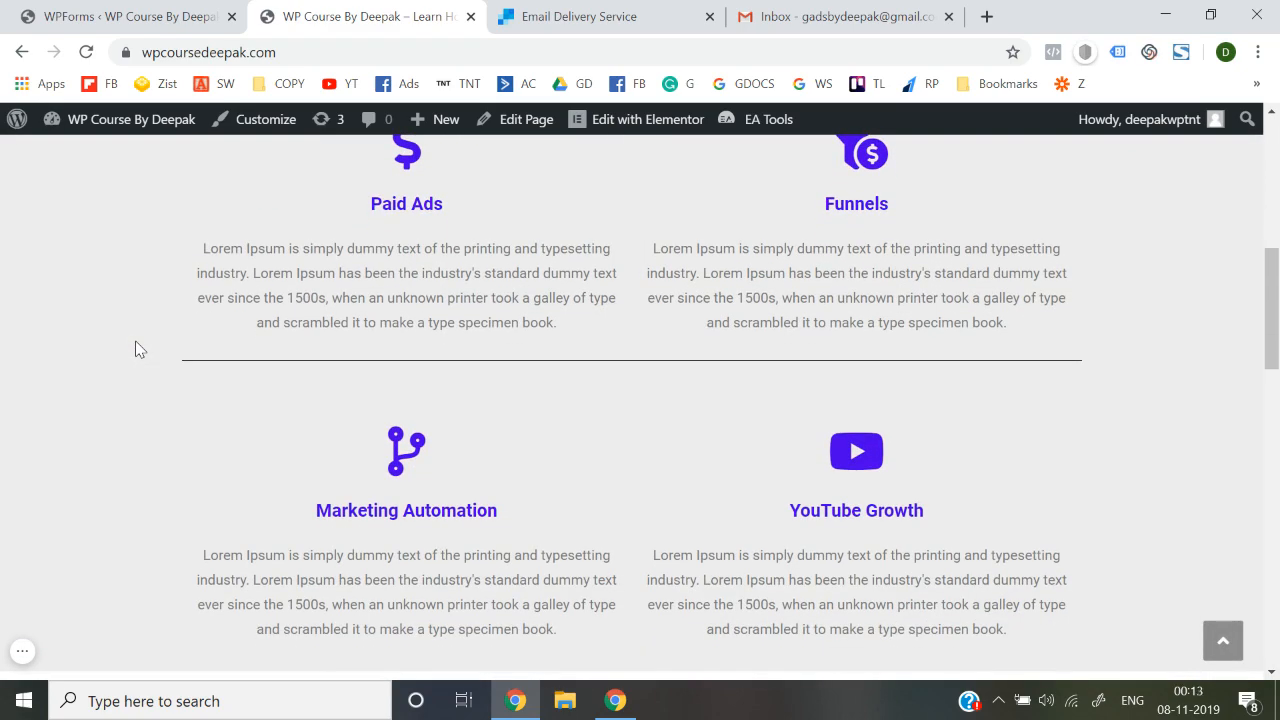
{"action": "scroll", "coordinate": [139, 348], "scroll_direction": "up", "scroll_amount": 6}
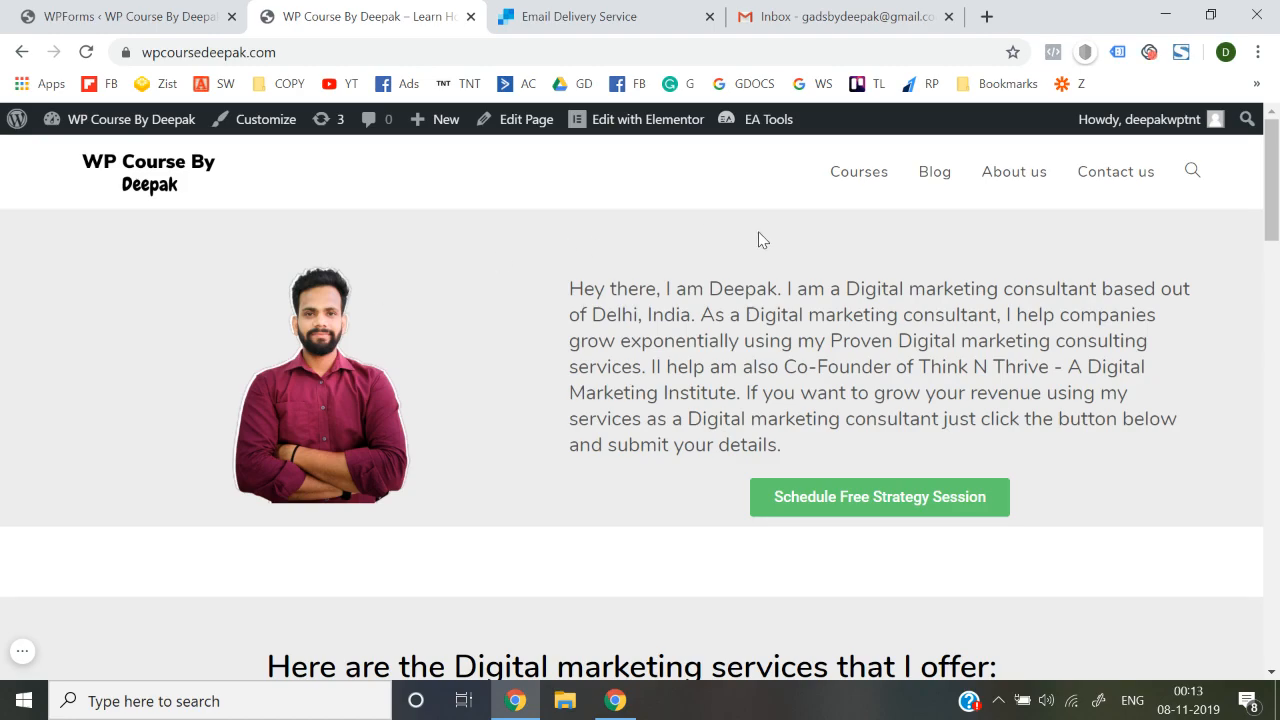
{"action": "scroll", "coordinate": [758, 238], "scroll_direction": "down", "scroll_amount": 15}
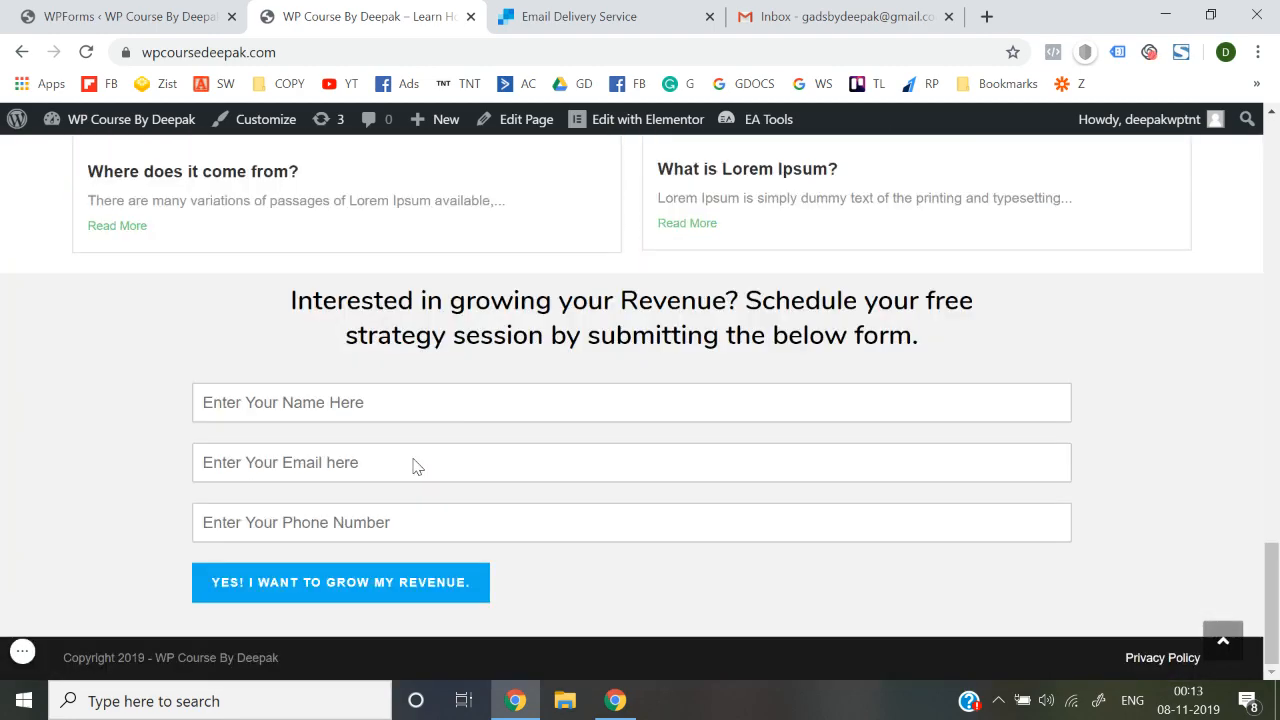
{"action": "scroll", "coordinate": [414, 458], "scroll_direction": "up", "scroll_amount": 8}
{"action": "scroll", "coordinate": [414, 458], "scroll_direction": "up", "scroll_amount": 7}
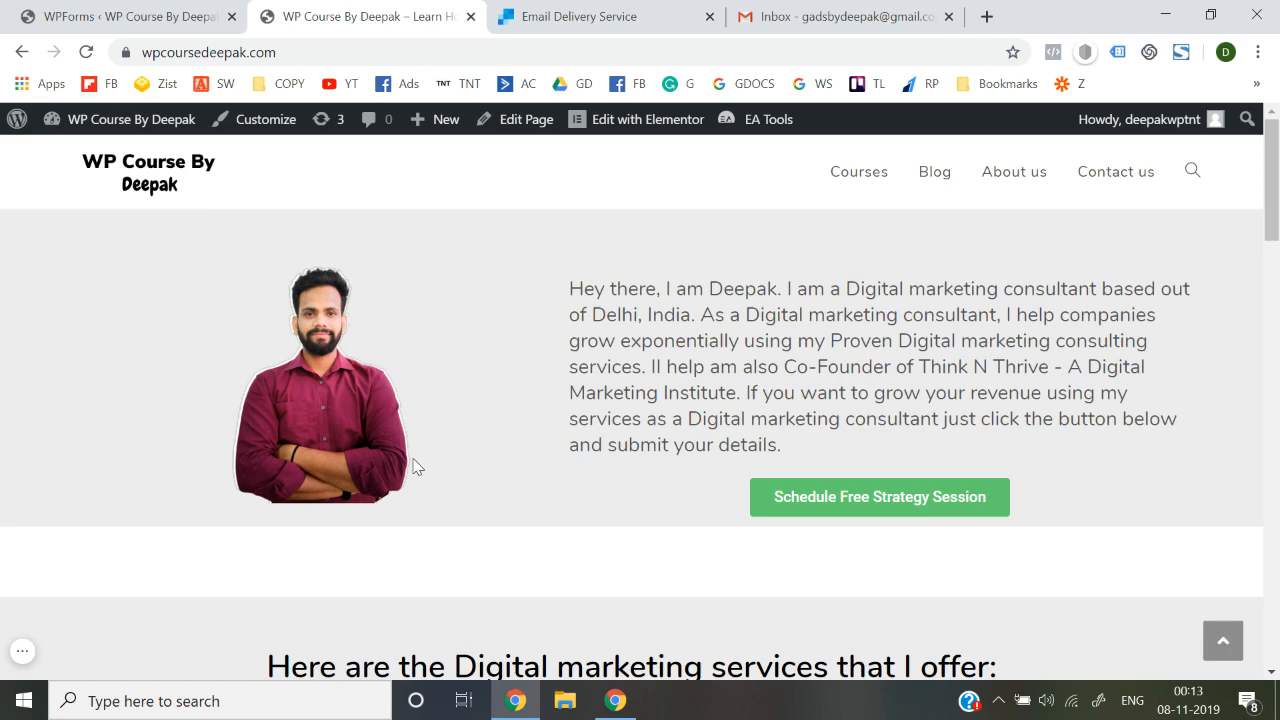
Step: View the live site's Blog page and Courses page, and return to the homepage
{"action": "left_click", "coordinate": [940, 171]}
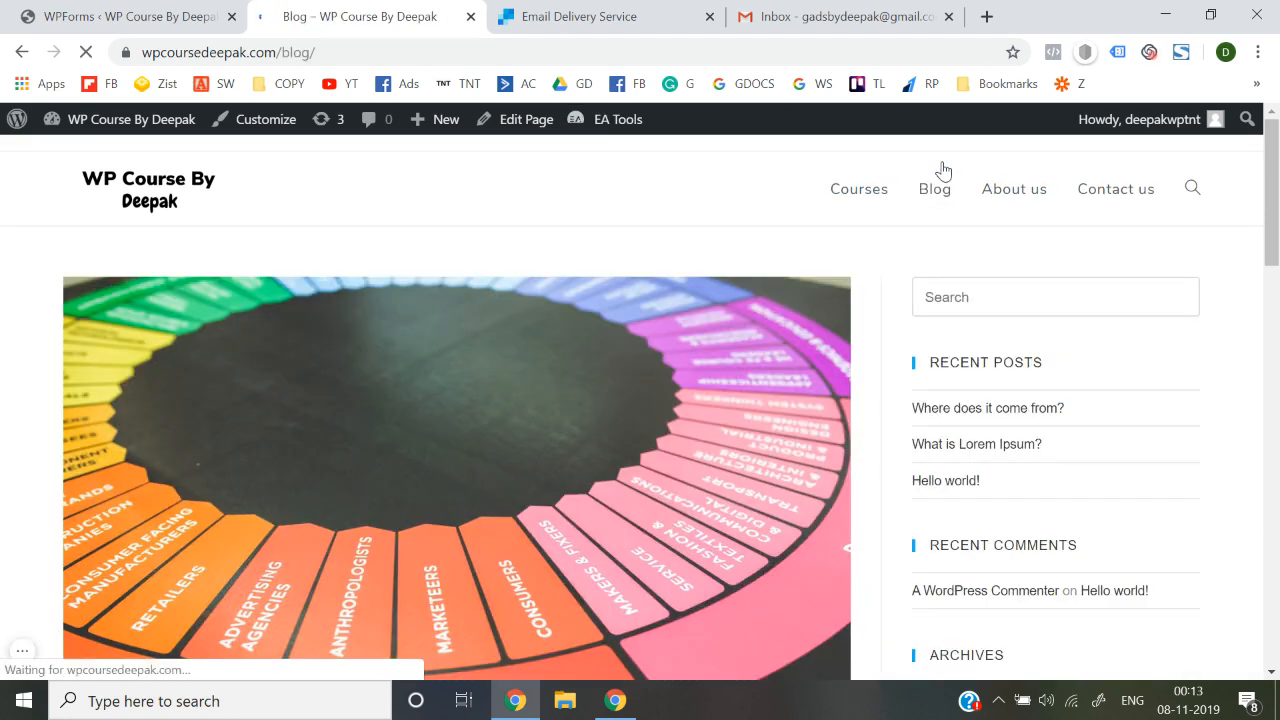
{"action": "scroll", "coordinate": [828, 400], "scroll_direction": "down", "scroll_amount": 15}
{"action": "scroll", "coordinate": [828, 400], "scroll_direction": "up", "scroll_amount": 15}
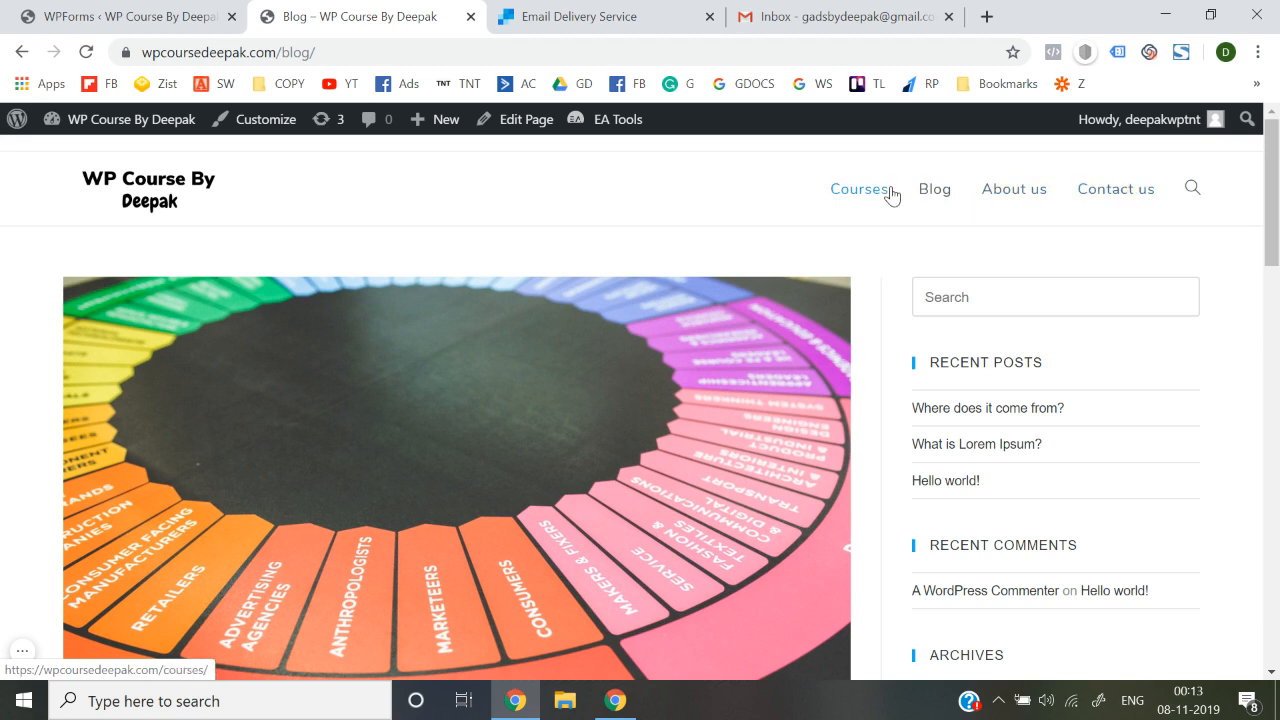
{"action": "left_click", "coordinate": [856, 194]}
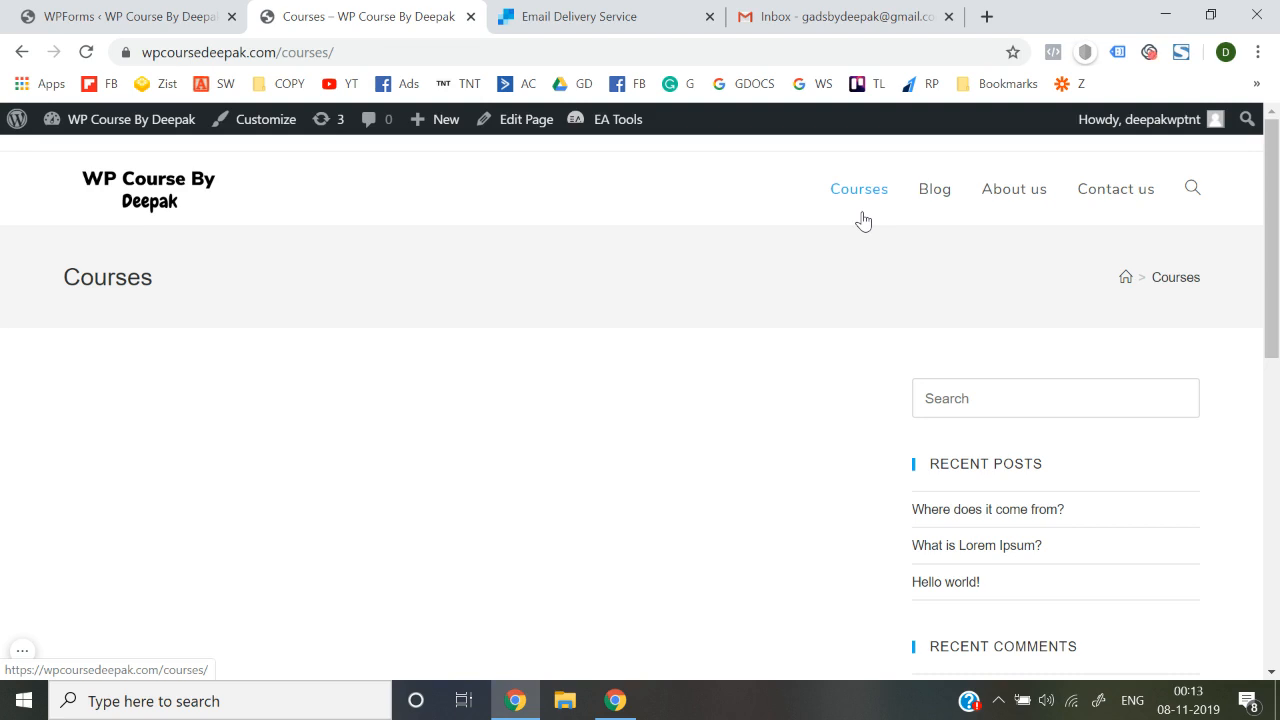
{"action": "left_click", "coordinate": [142, 182]}
Step: Switch to the WordPress admin and publish a new page titled Facebook Ads Course
{"action": "left_click", "coordinate": [165, 8]}
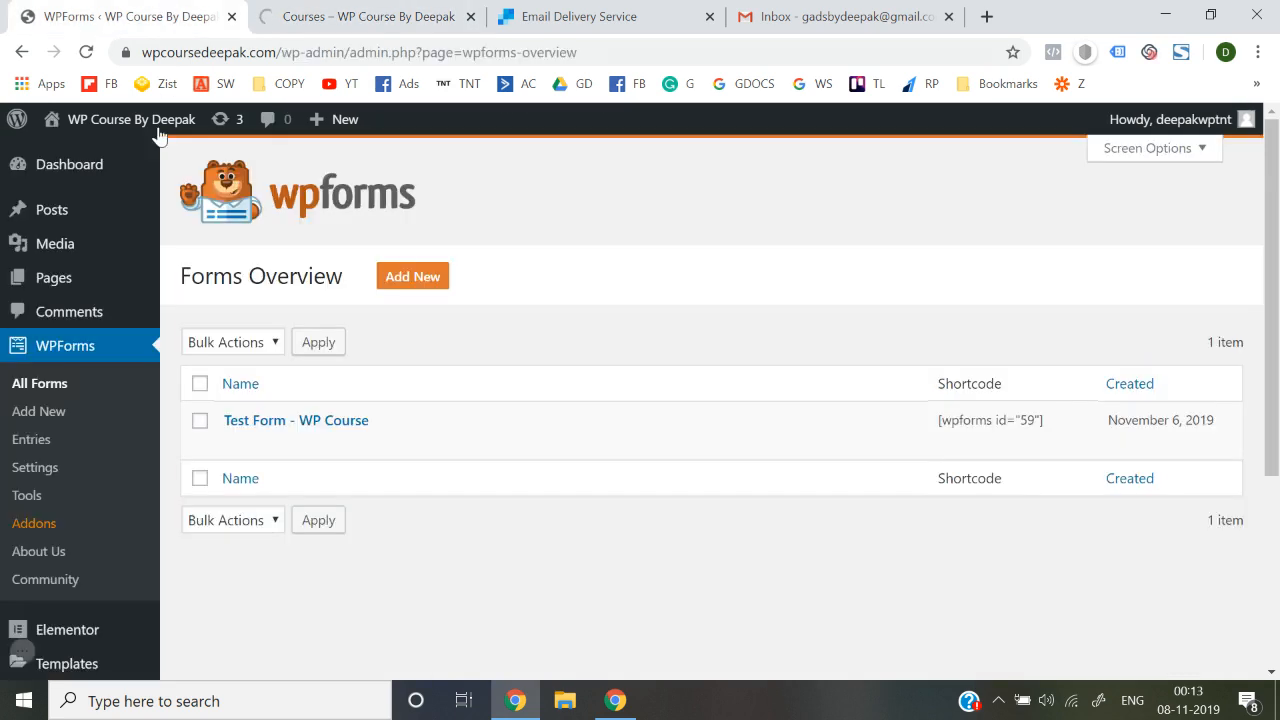
{"action": "mouse_move", "coordinate": [142, 296]}
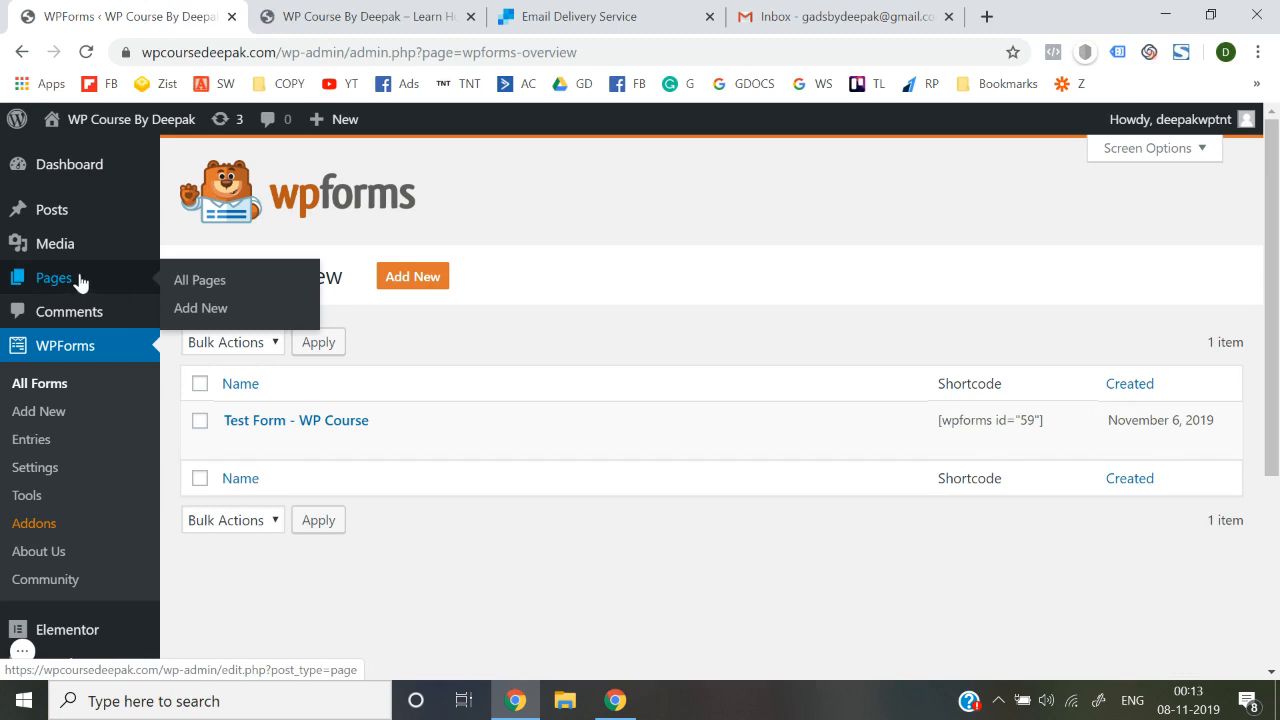
{"action": "left_click", "coordinate": [196, 312]}
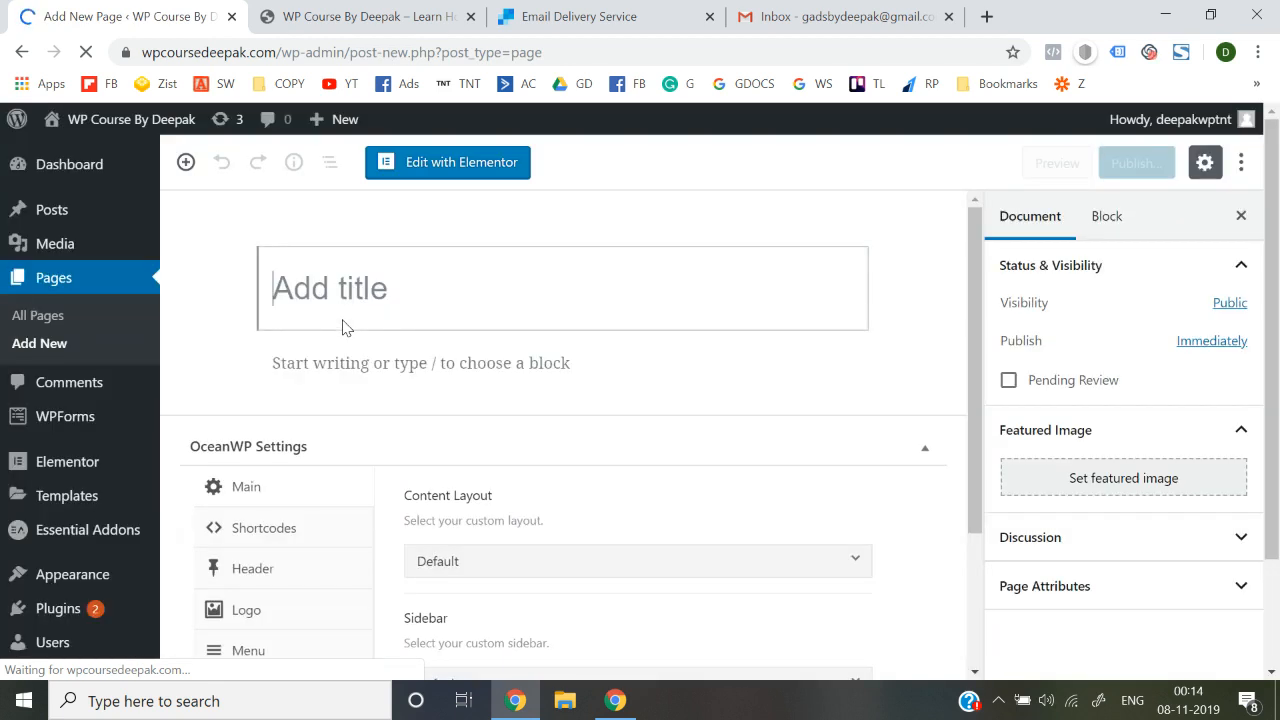
{"action": "type", "text": "F"}
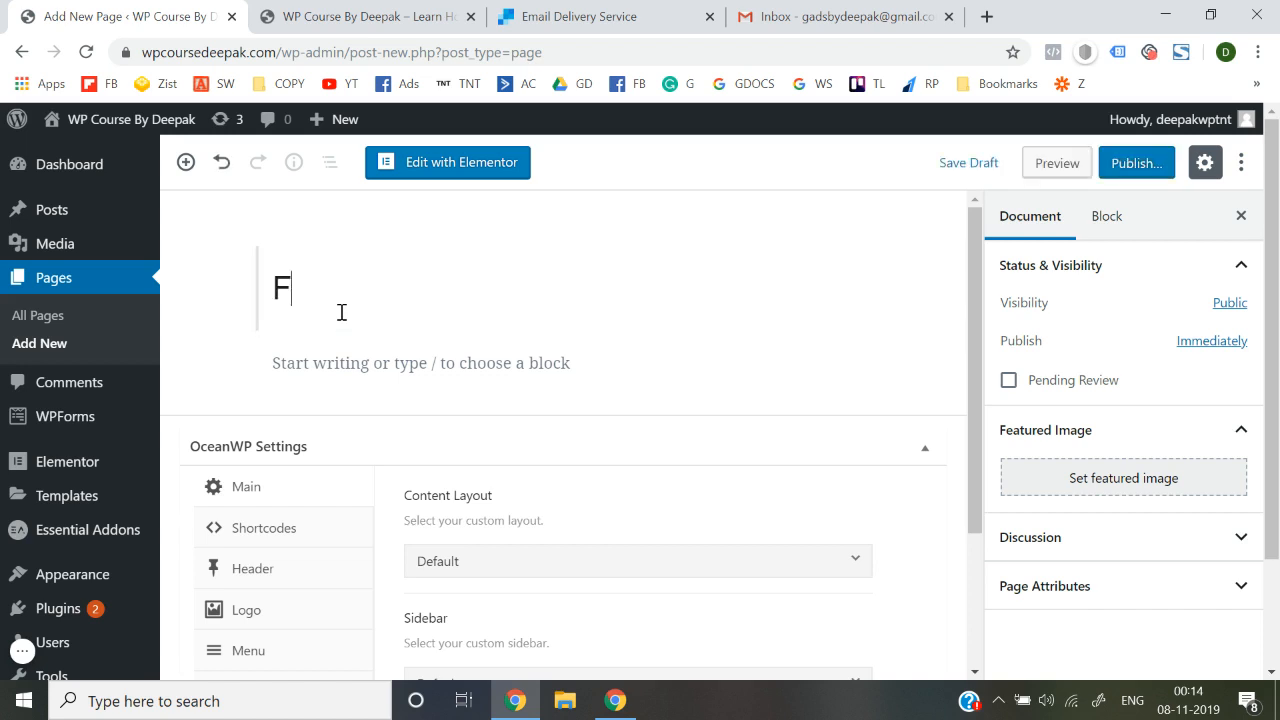
{"action": "type", "text": "acebook Ads Course"}
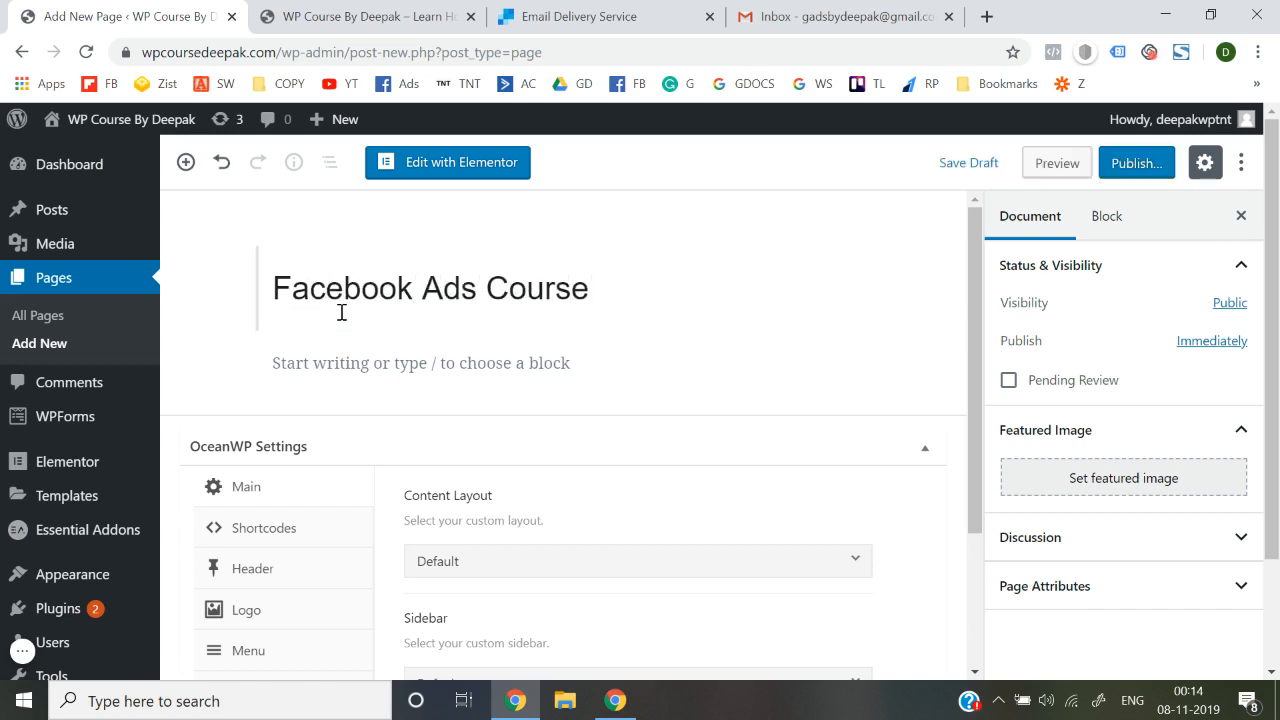
{"action": "left_click", "coordinate": [1127, 166]}
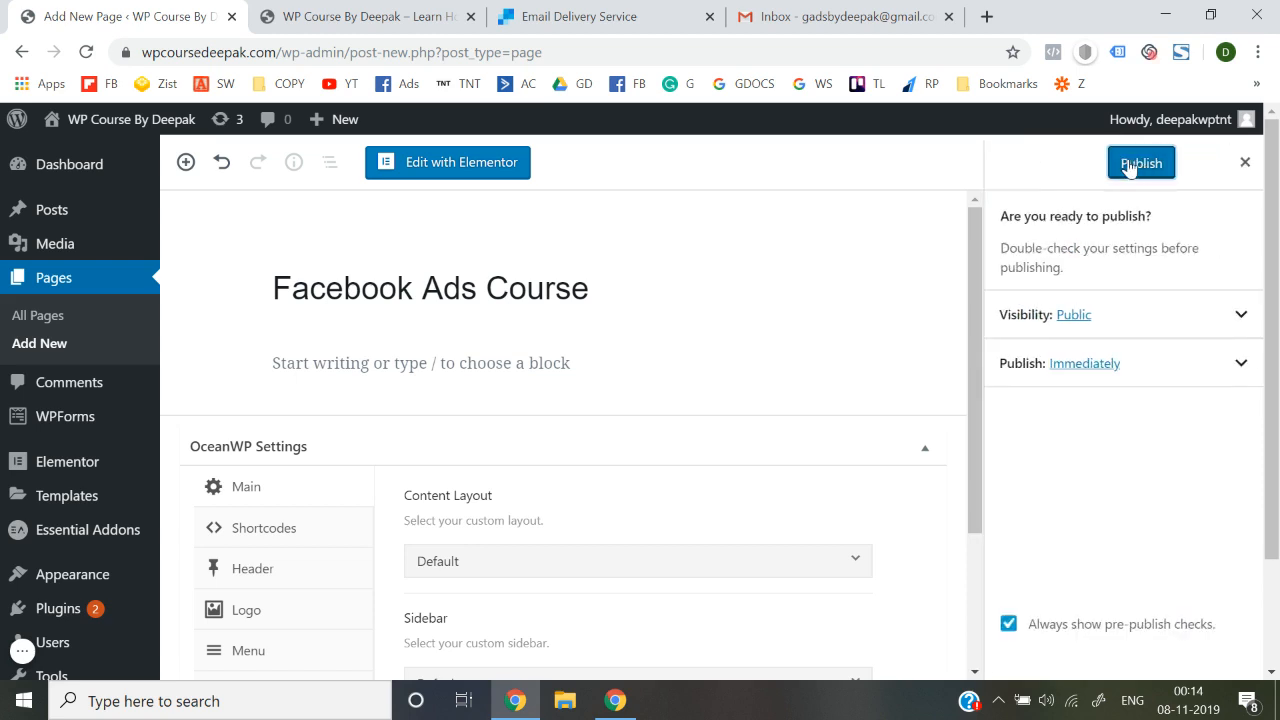
{"action": "left_click", "coordinate": [1127, 166]}
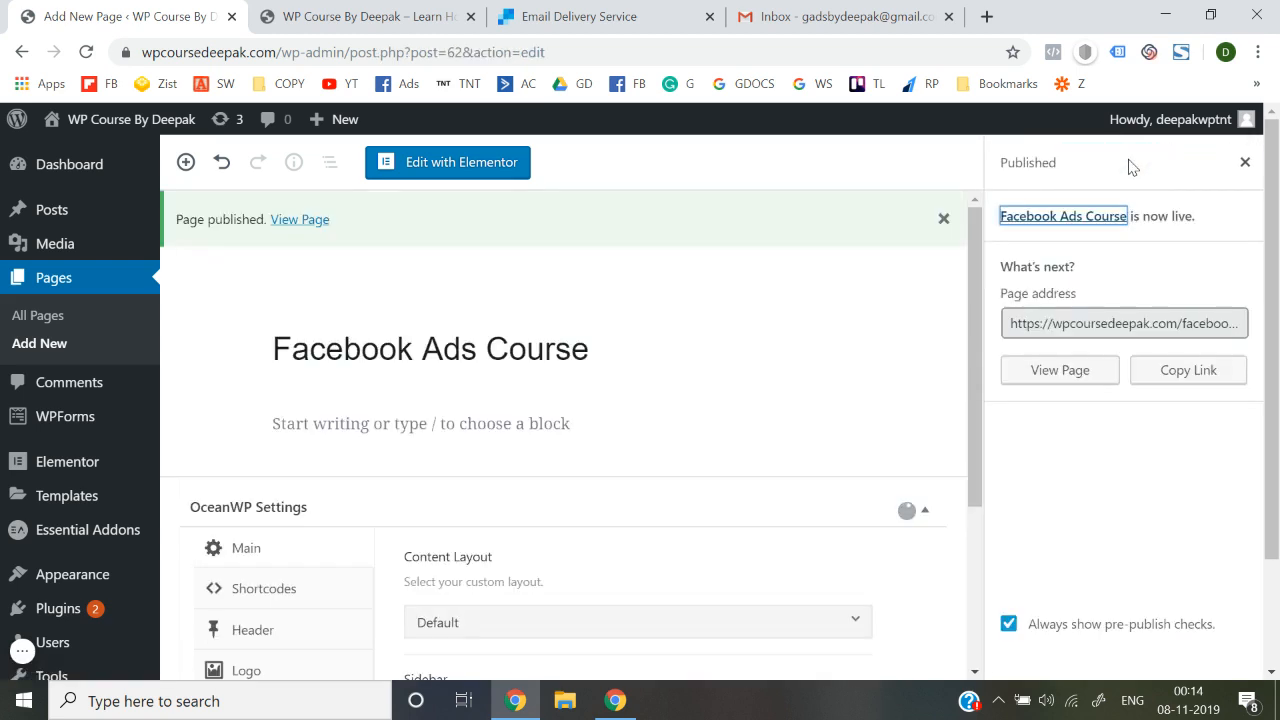
{"action": "left_click", "coordinate": [1245, 162]}
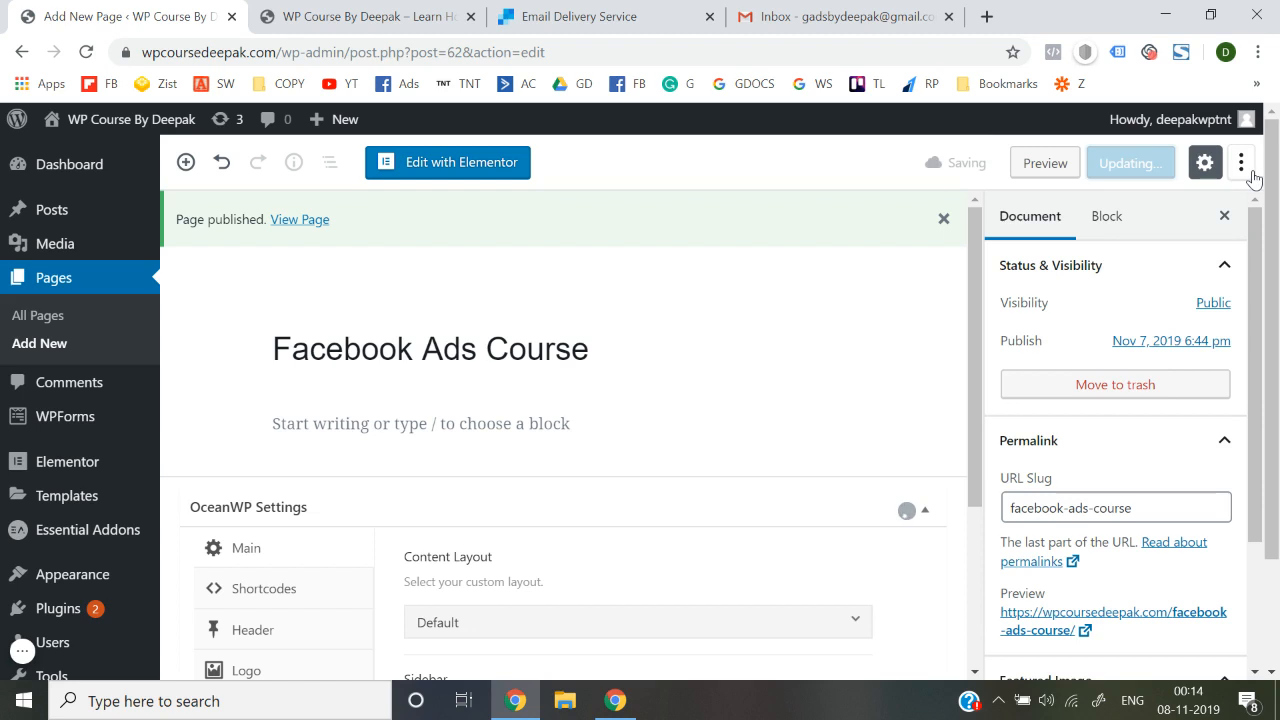
Step: Create another new page titled Google Ads Course and publish it
{"action": "left_click", "coordinate": [47, 346]}
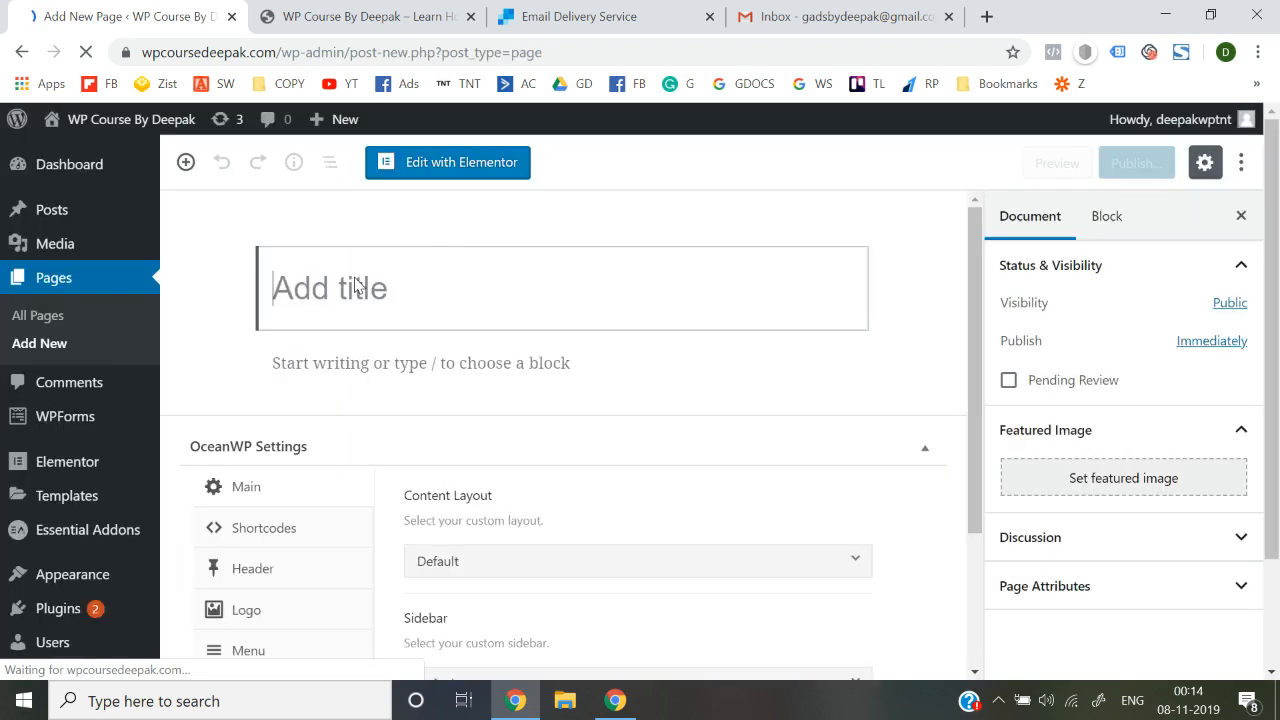
{"action": "type", "text": "Goo"}
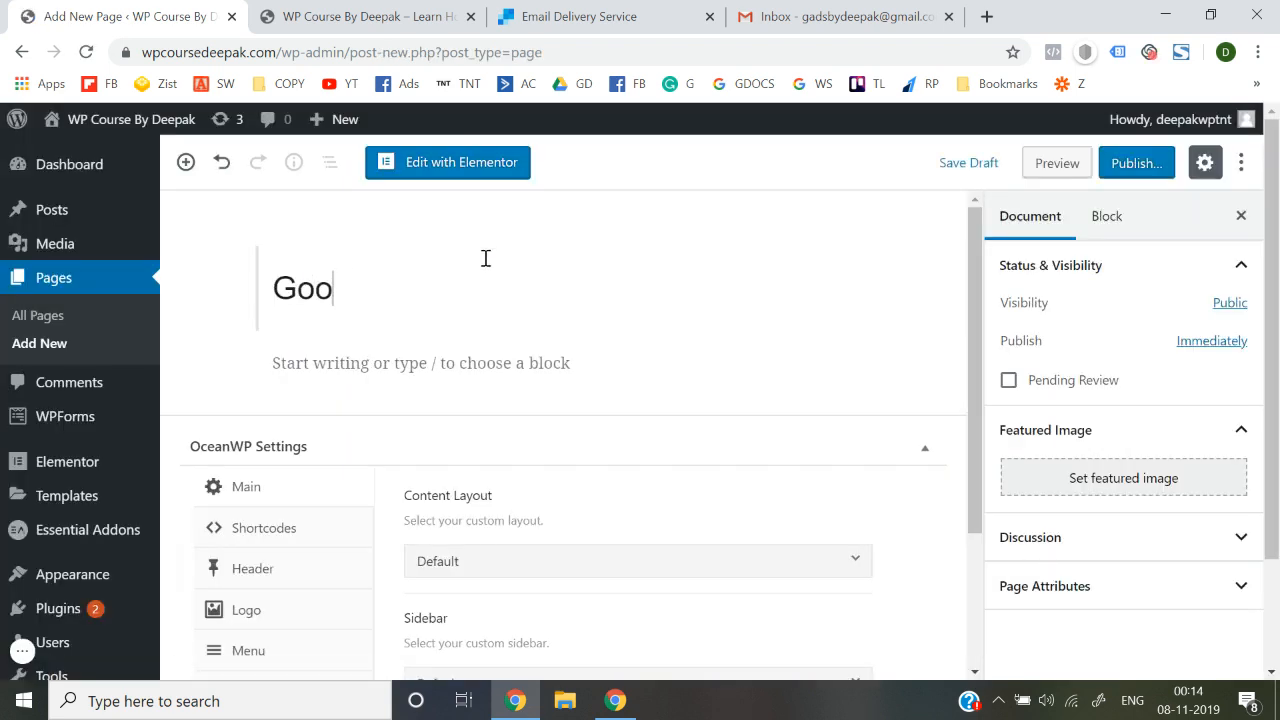
{"action": "type", "text": "gle Ads Cou"}
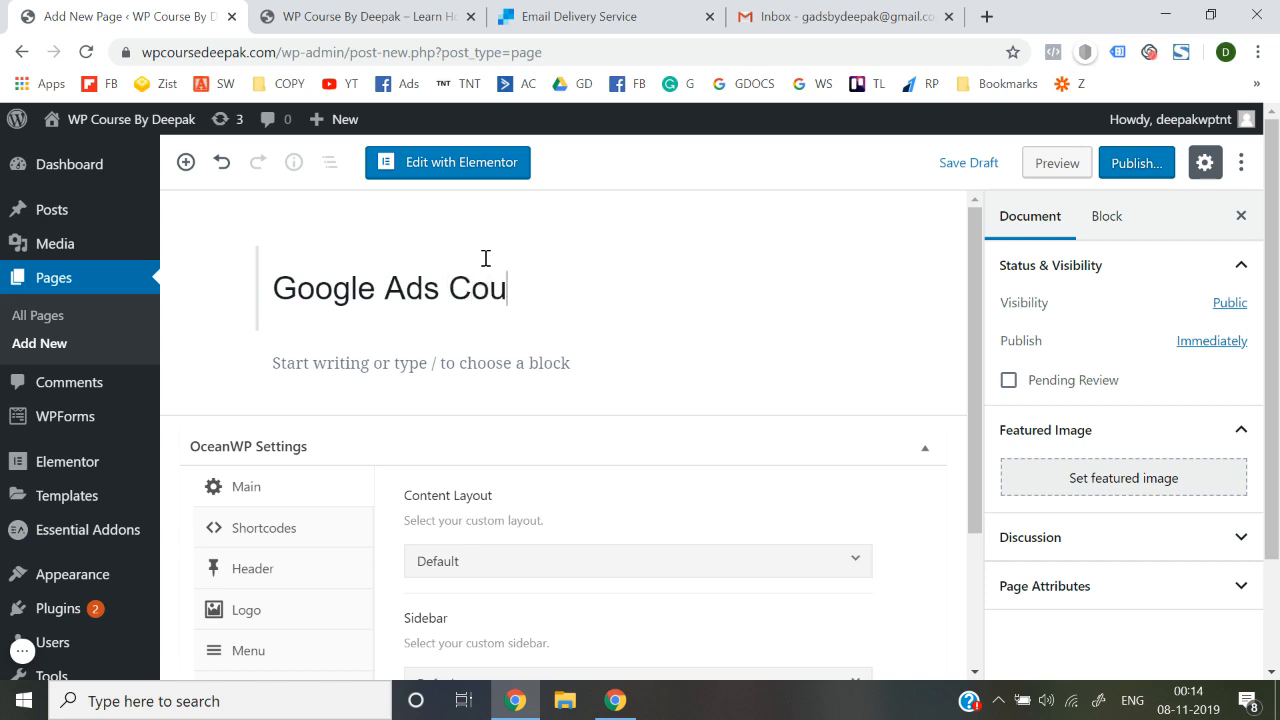
{"action": "type", "text": "rse"}
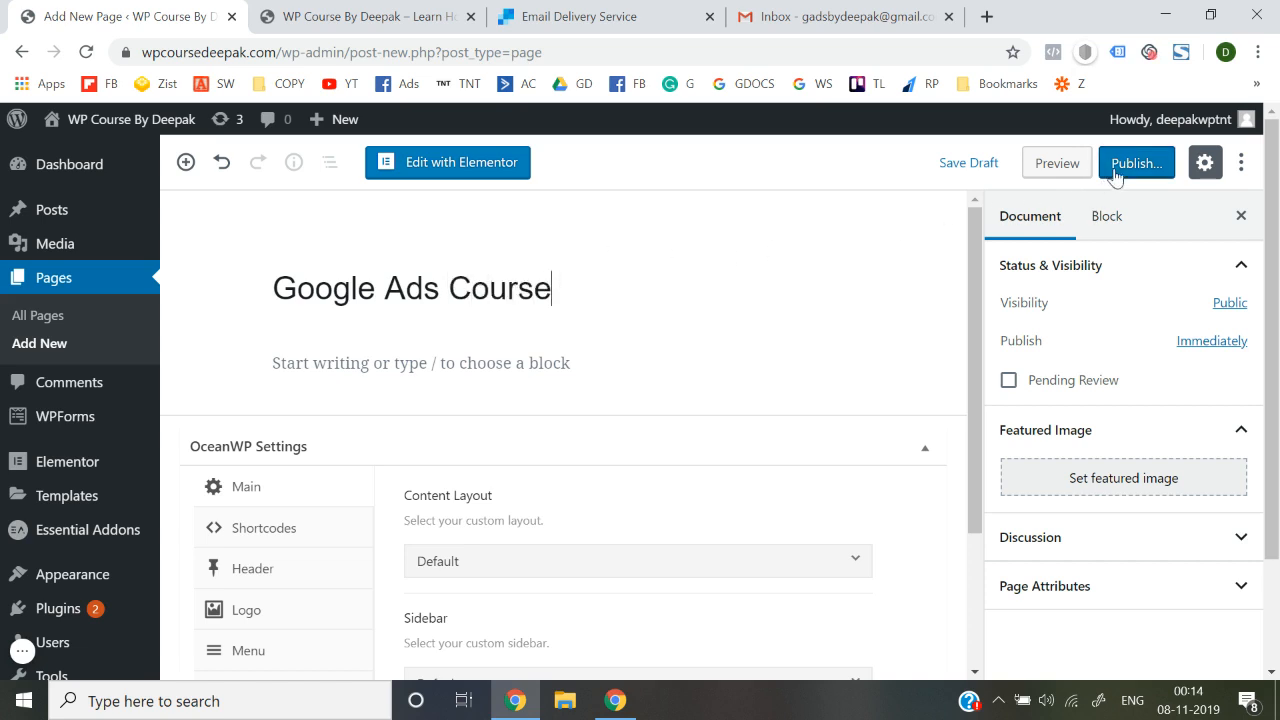
{"action": "left_click", "coordinate": [1118, 170]}
{"action": "left_click", "coordinate": [1114, 172]}
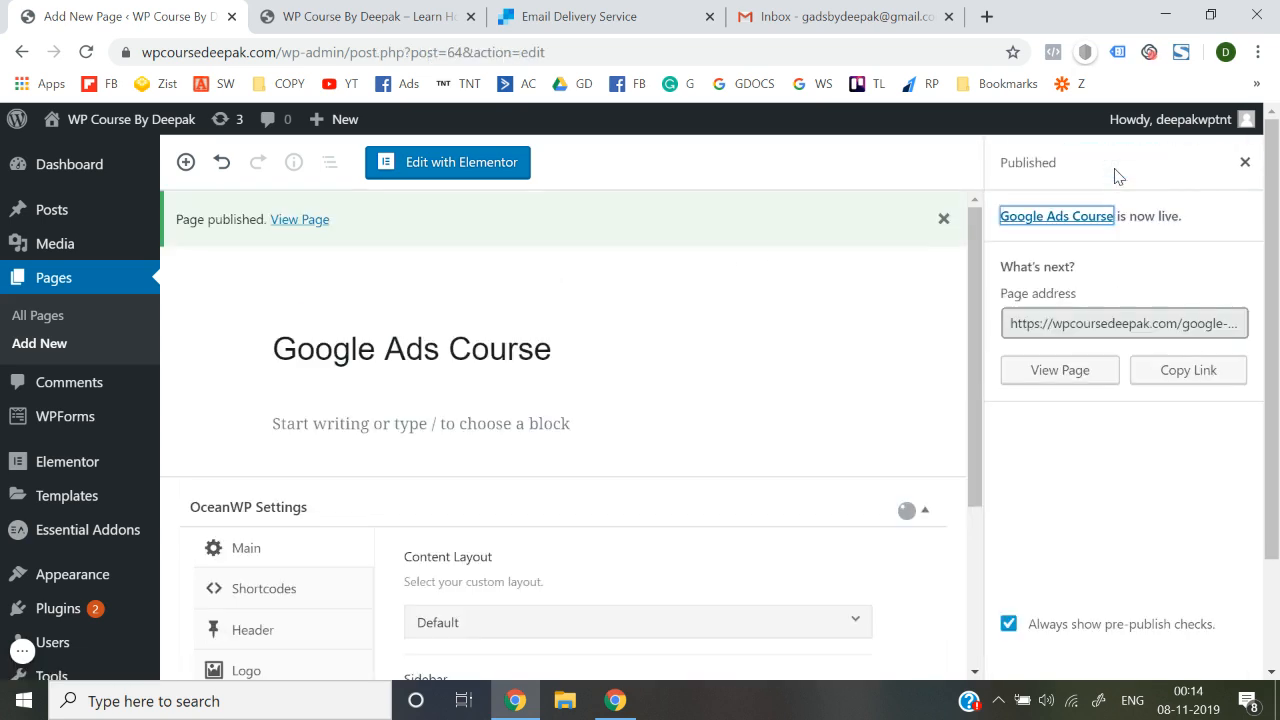
{"action": "left_click", "coordinate": [1245, 161]}
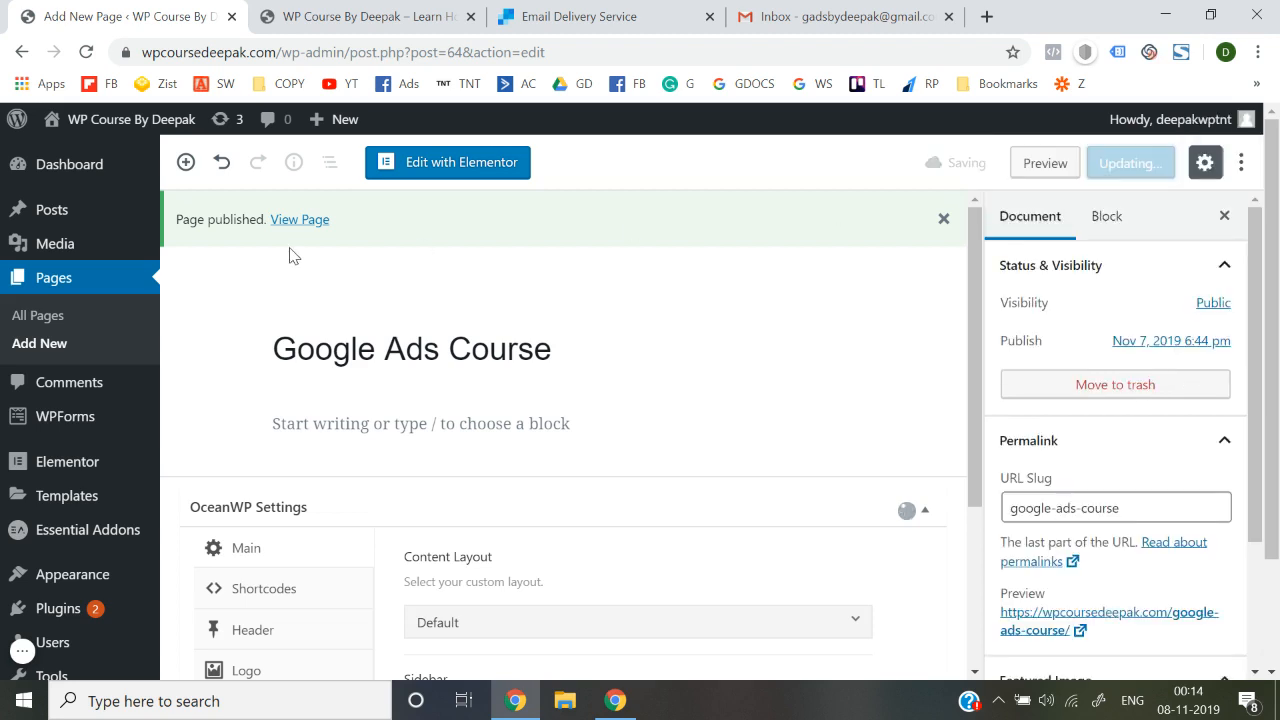
Step: Check the live site's header navigation, return to the WordPress admin and open the menu editor
{"action": "left_click", "coordinate": [365, 12]}
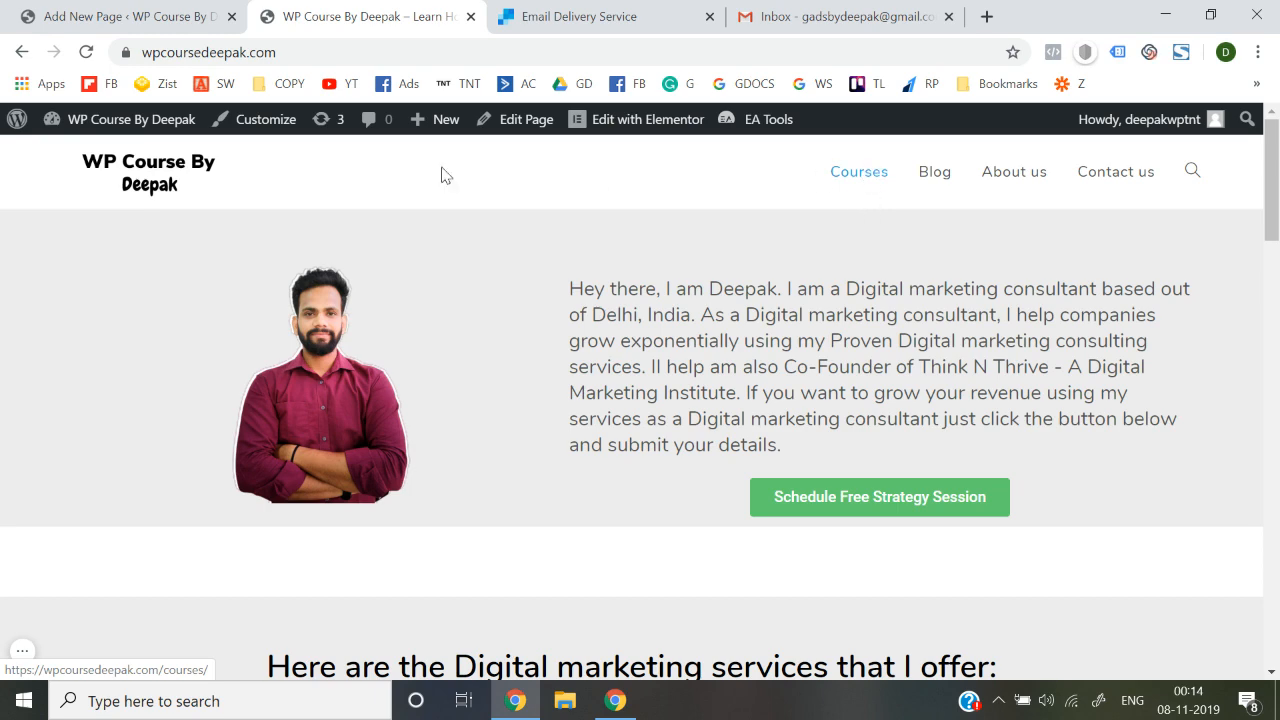
{"action": "left_click", "coordinate": [88, 14]}
{"action": "scroll", "coordinate": [40, 400], "scroll_direction": "down", "scroll_amount": 1}
{"action": "mouse_move", "coordinate": [62, 405]}
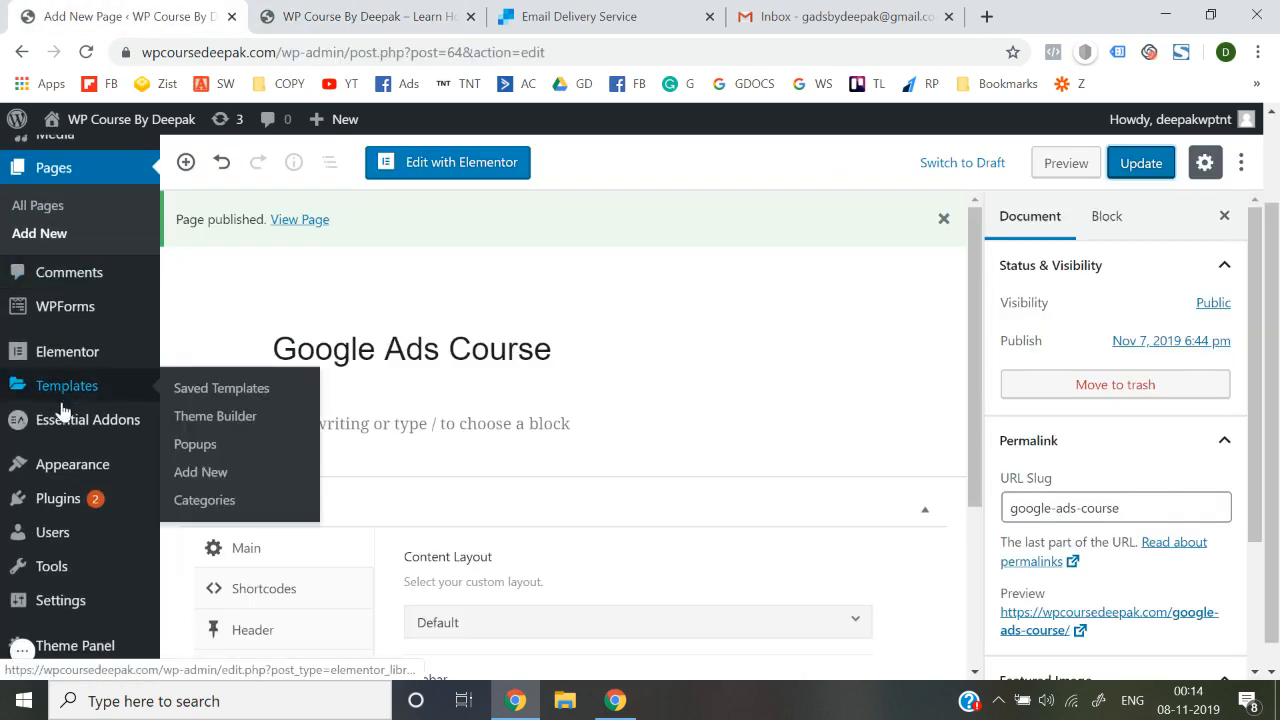
{"action": "mouse_move", "coordinate": [88, 500]}
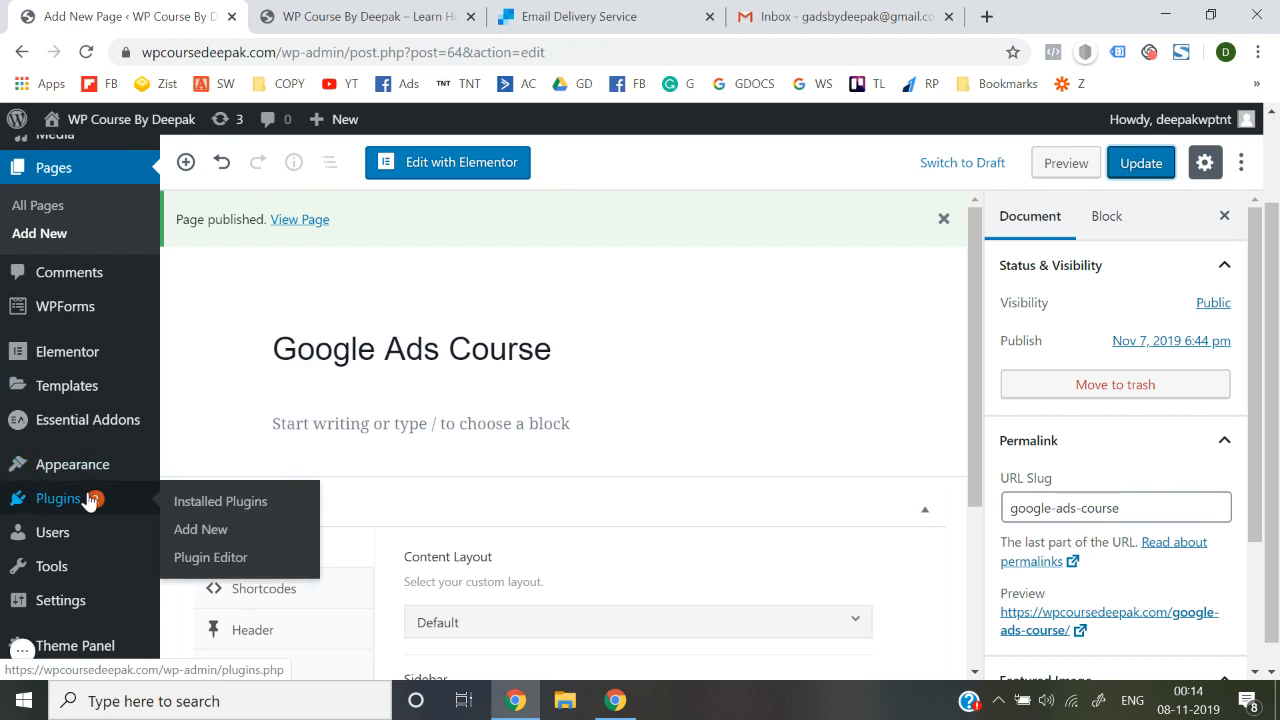
{"action": "mouse_move", "coordinate": [80, 464]}
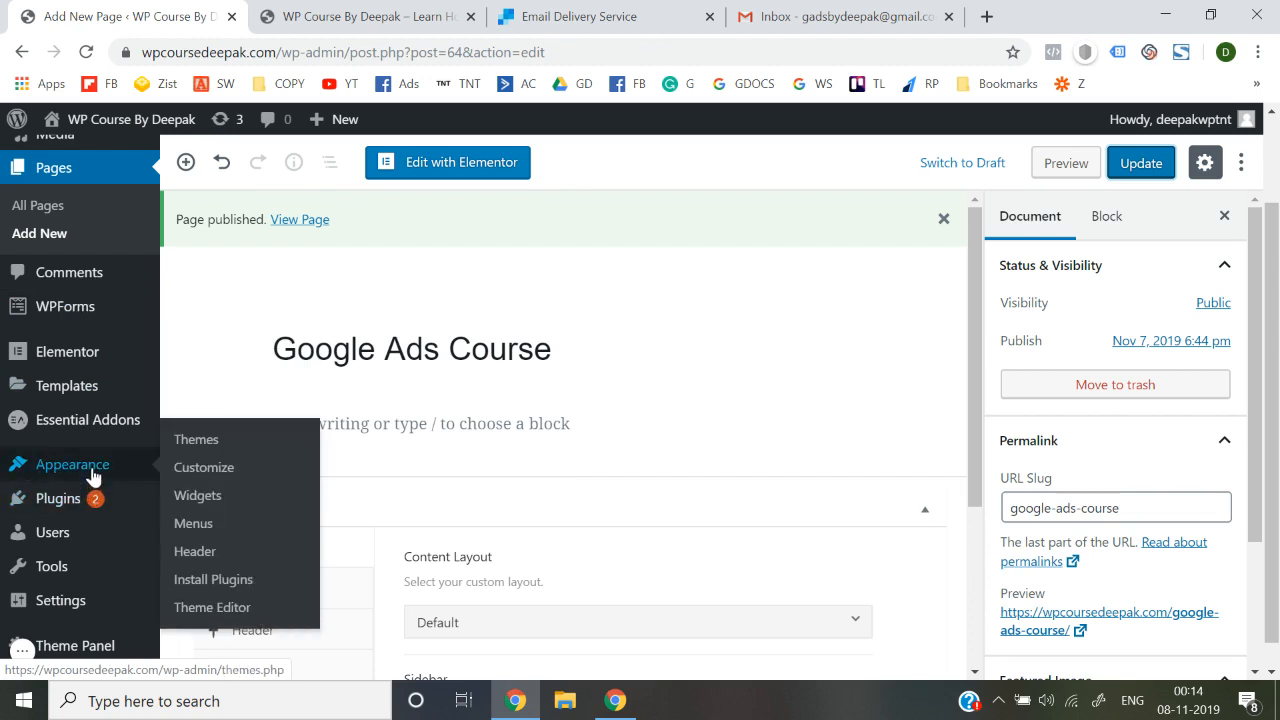
{"action": "left_click", "coordinate": [193, 523]}
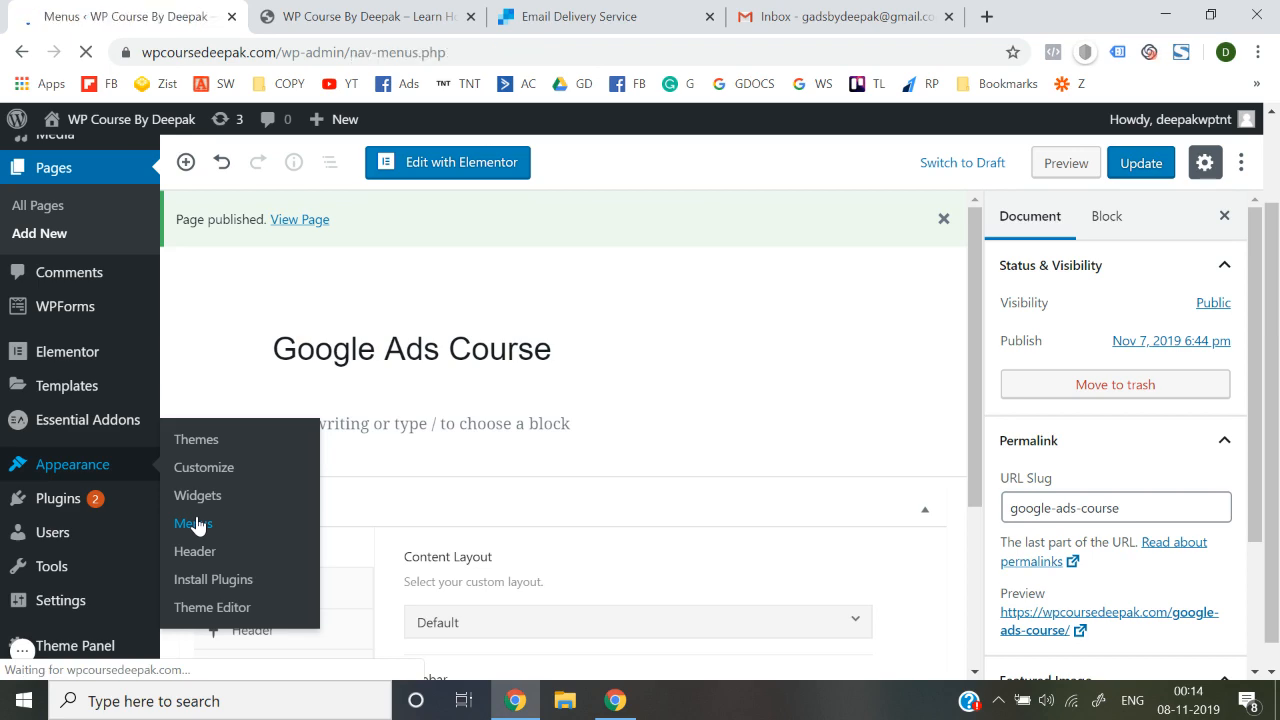
Step: Add the Google Ads Course and Facebook Ads Course pages to the Header Menu
{"action": "scroll", "coordinate": [386, 524], "scroll_direction": "down", "scroll_amount": 2}
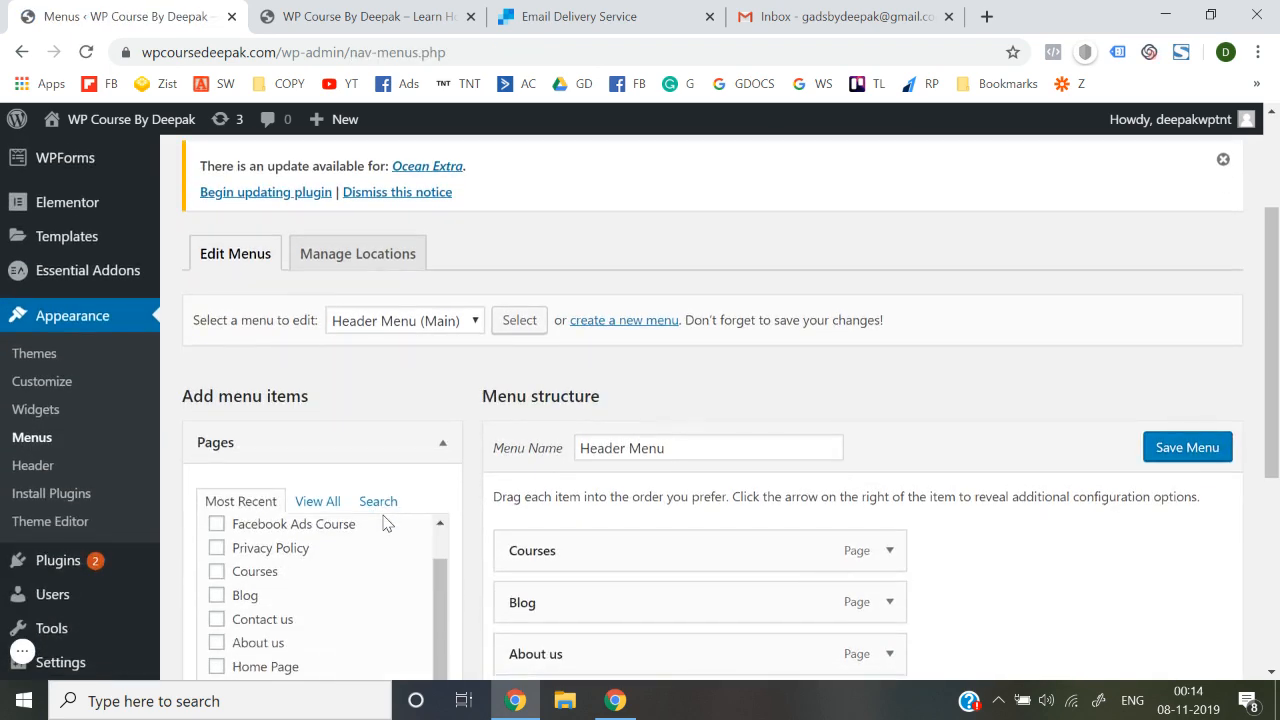
{"action": "scroll", "coordinate": [563, 426], "scroll_direction": "down", "scroll_amount": 2}
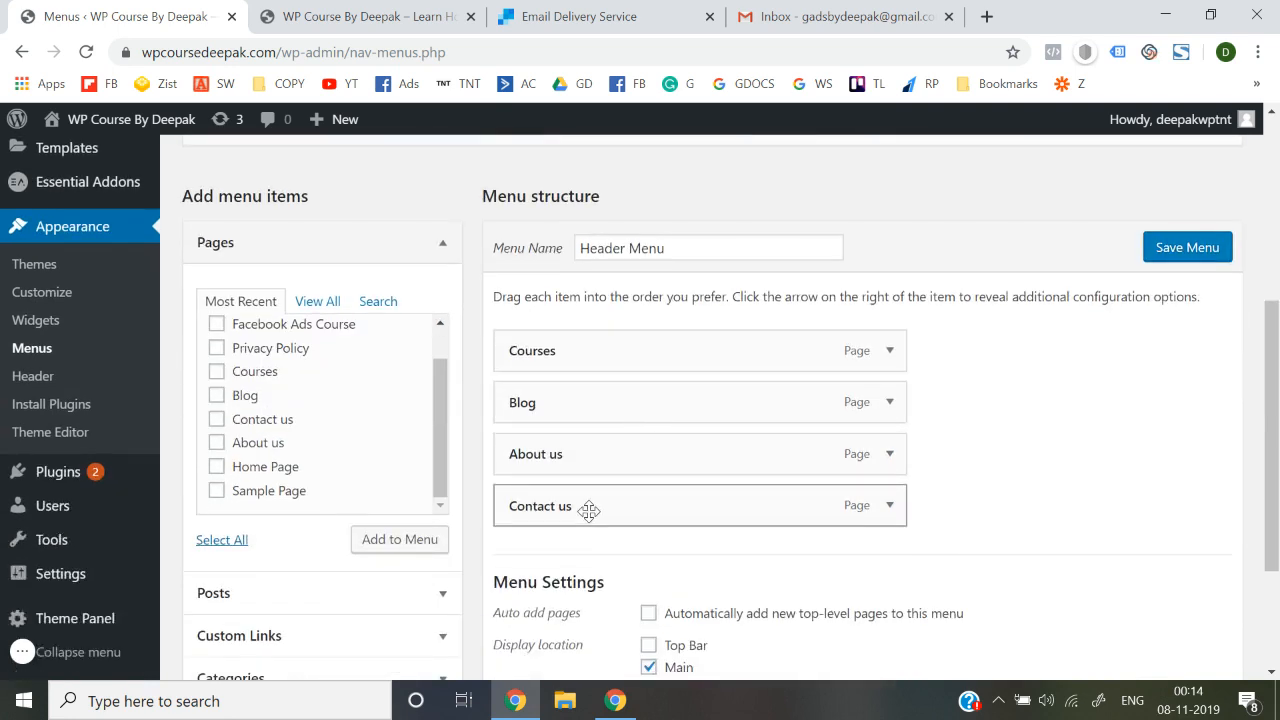
{"action": "scroll", "coordinate": [288, 437], "scroll_direction": "up", "scroll_amount": 1}
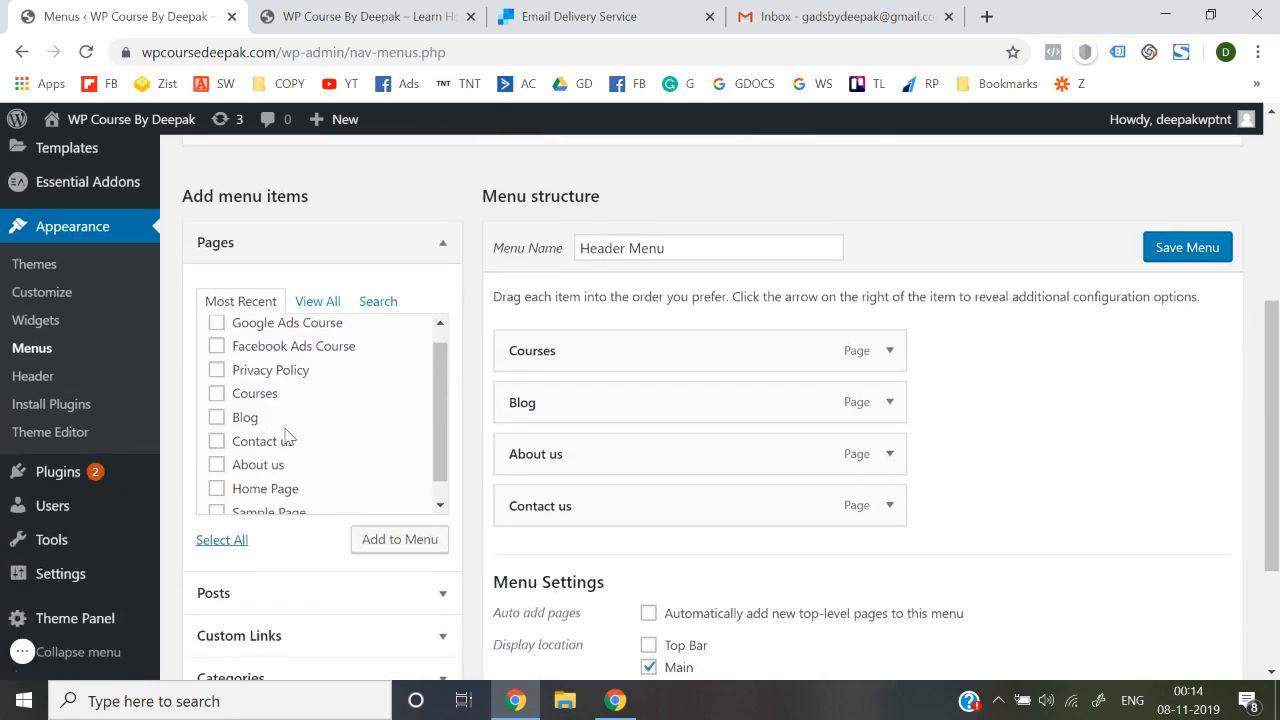
{"action": "scroll", "coordinate": [267, 433], "scroll_direction": "up", "scroll_amount": 1}
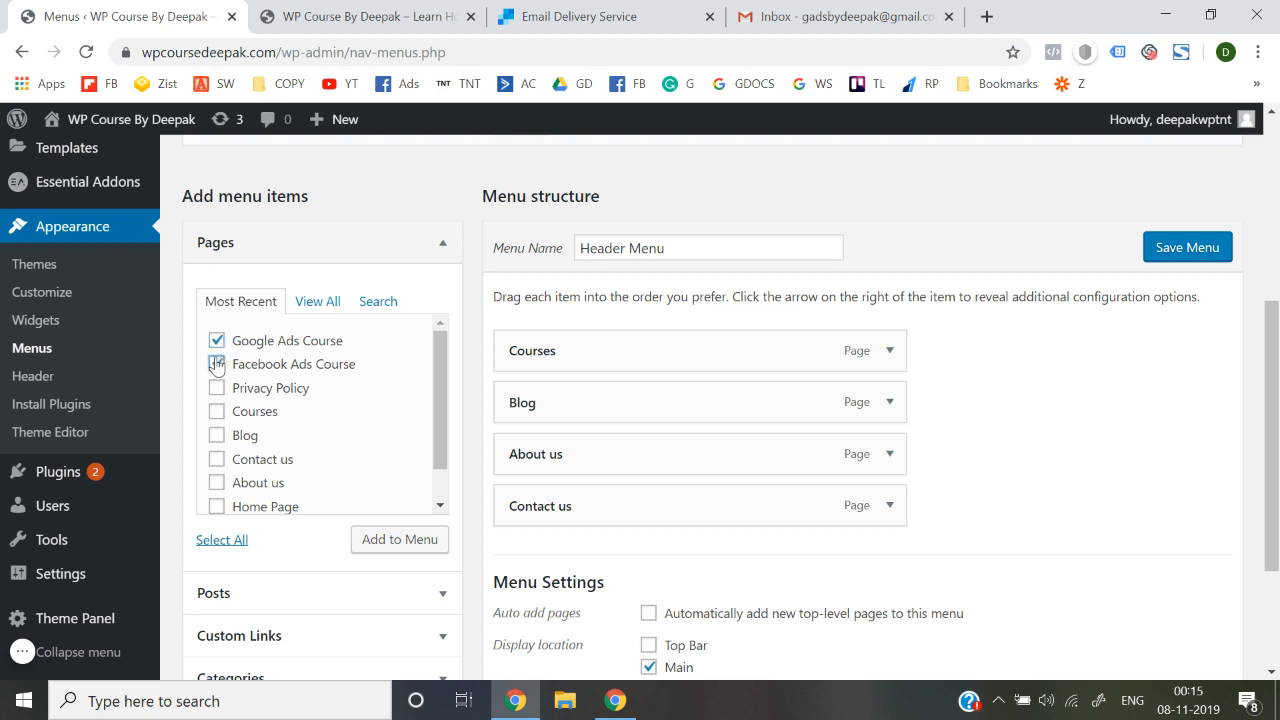
{"action": "left_click", "coordinate": [388, 545]}
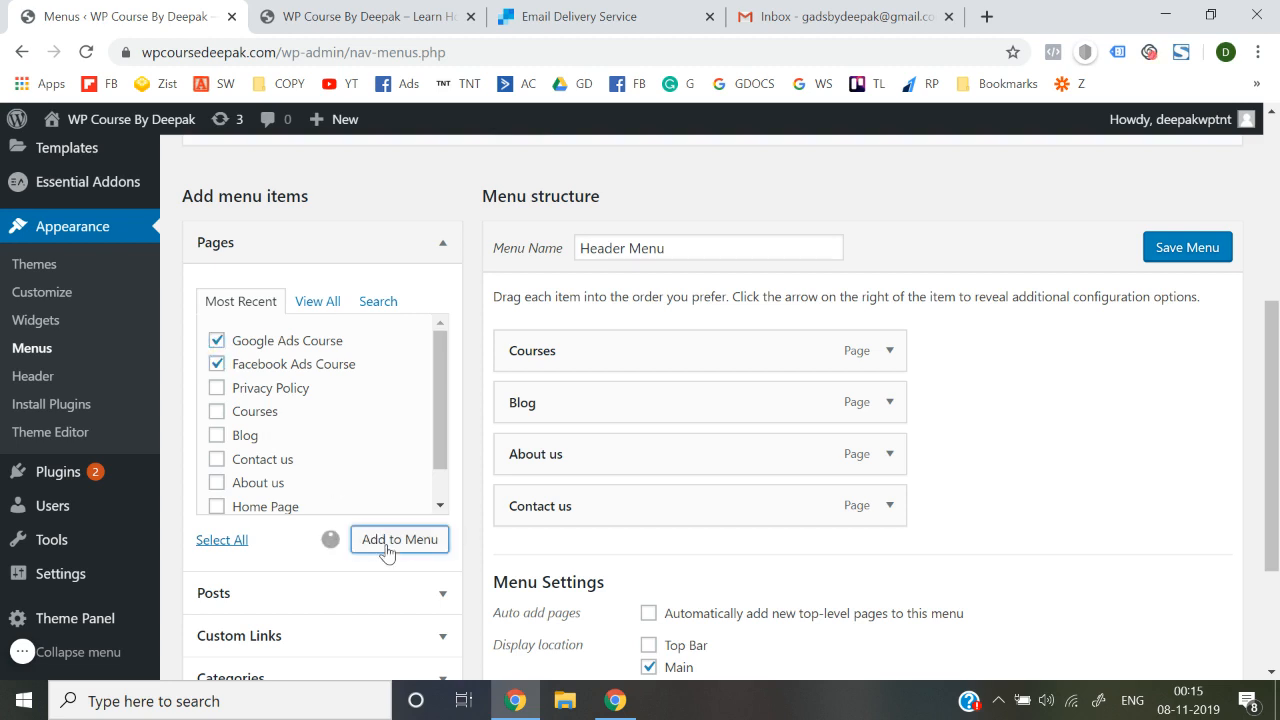
Step: Nest Google Ads Course and Facebook Ads Course as sub items under Courses in that order, and save the Header Menu
{"action": "scroll", "coordinate": [897, 454], "scroll_direction": "down", "scroll_amount": 1}
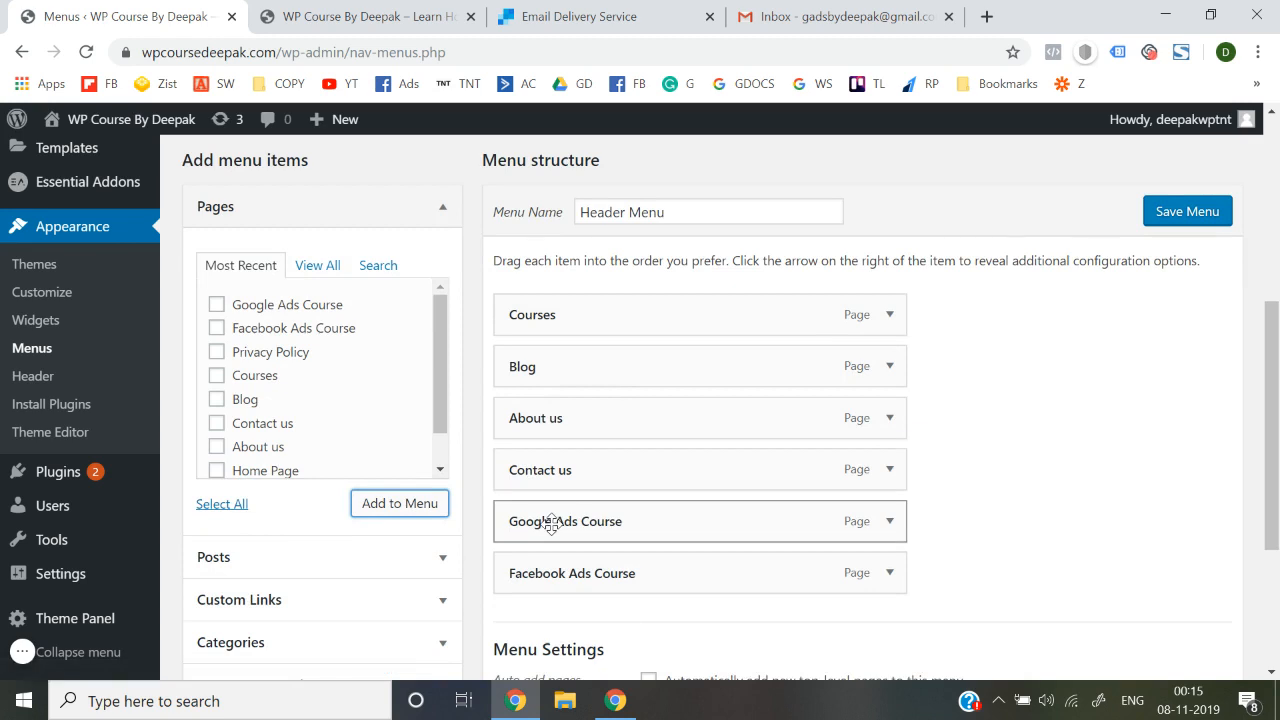
{"action": "left_click_drag", "start_coordinate": [551, 523], "coordinate": [572, 366]}
{"action": "left_click_drag", "start_coordinate": [547, 560], "coordinate": [553, 410]}
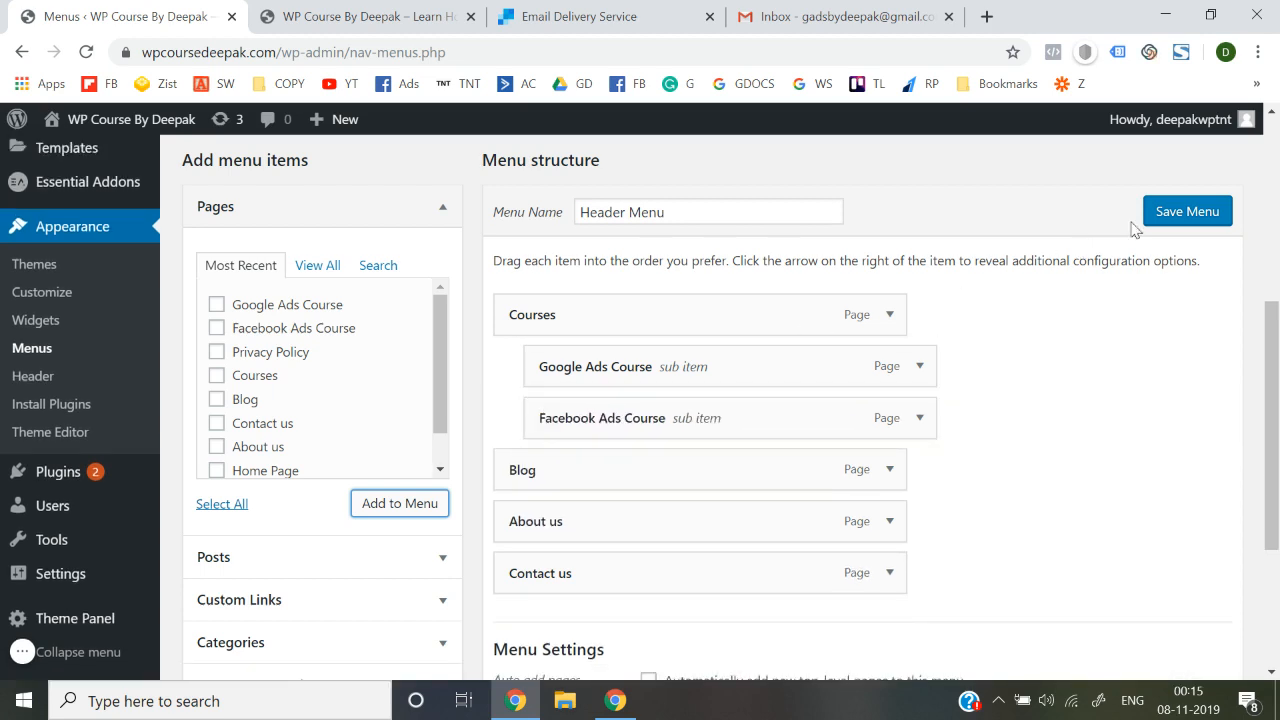
{"action": "left_click", "coordinate": [1186, 211]}
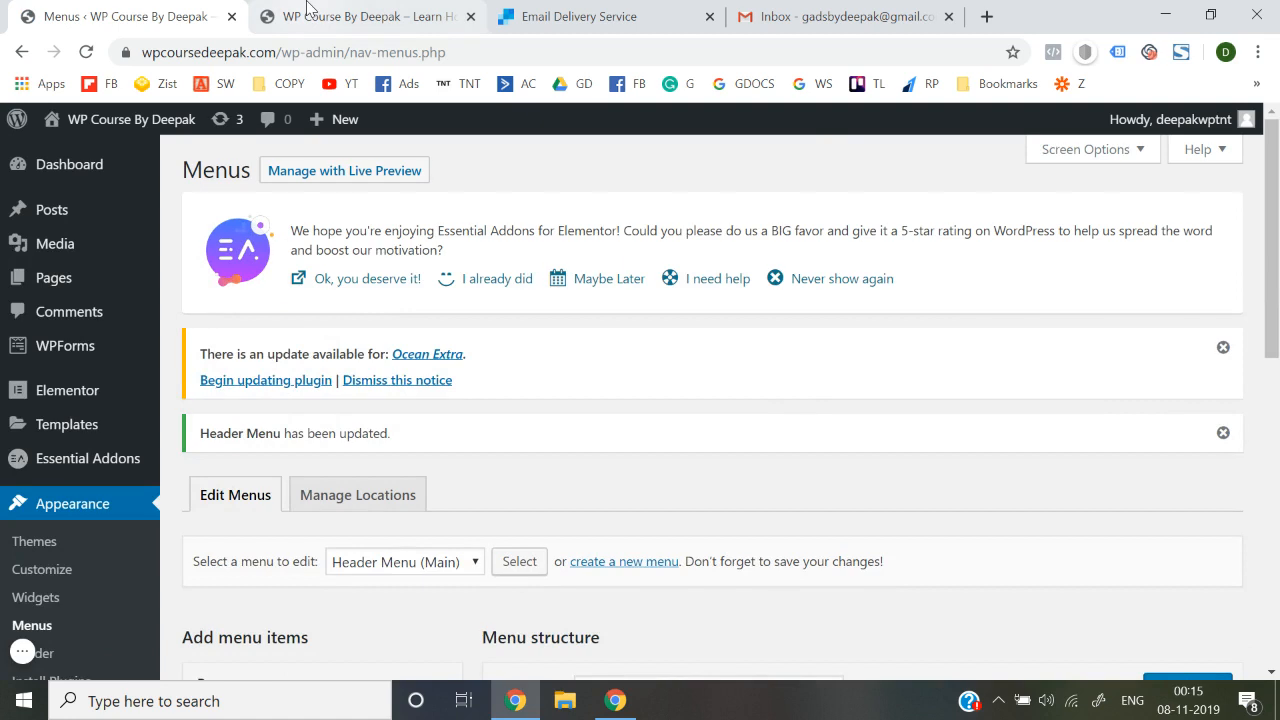
Step: Reload the live site's home page, check the Courses dropdown entries and open the Courses page
{"action": "left_click", "coordinate": [310, 12]}
{"action": "left_click", "coordinate": [403, 54]}
{"action": "key", "text": "Return"}
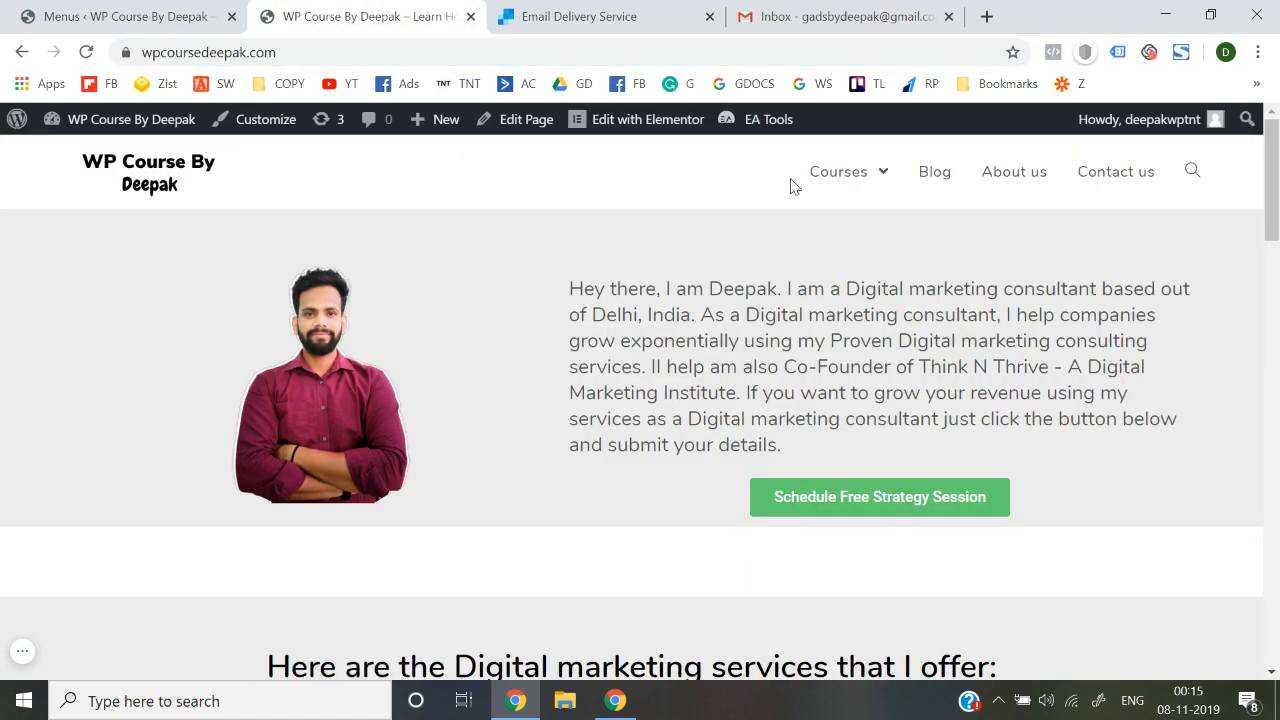
{"action": "mouse_move", "coordinate": [893, 175]}
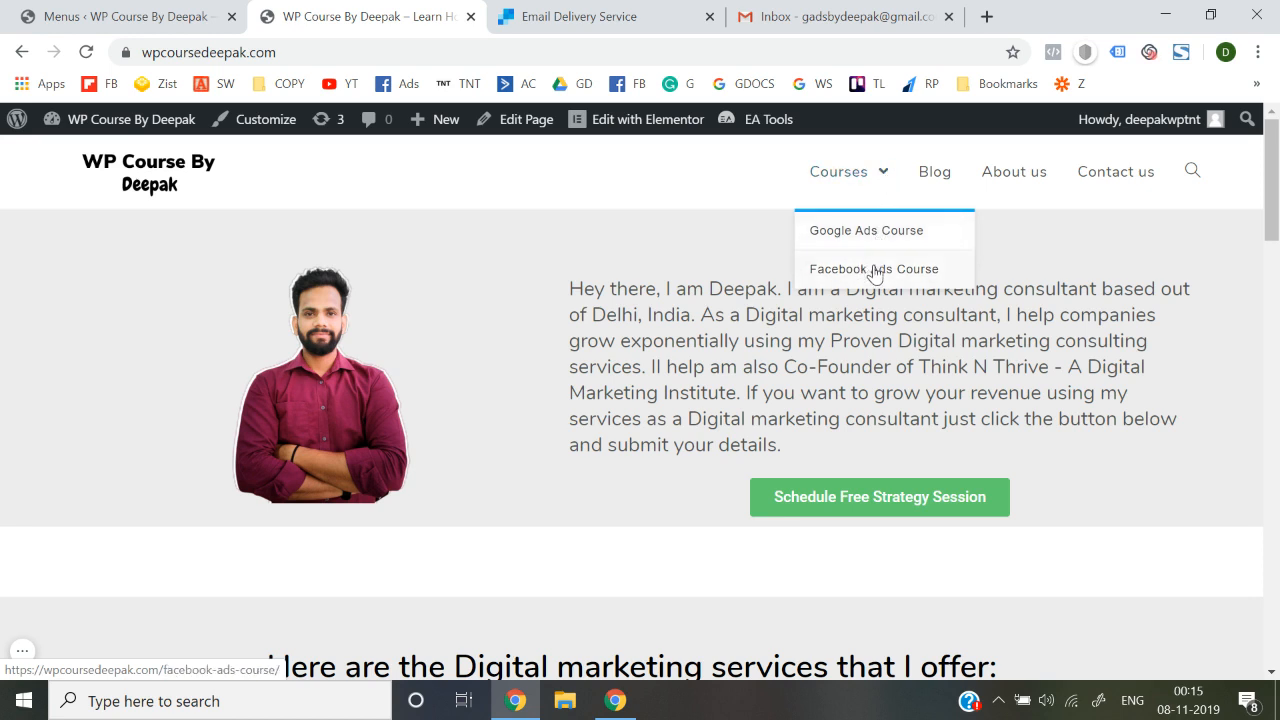
{"action": "left_click", "coordinate": [840, 178]}
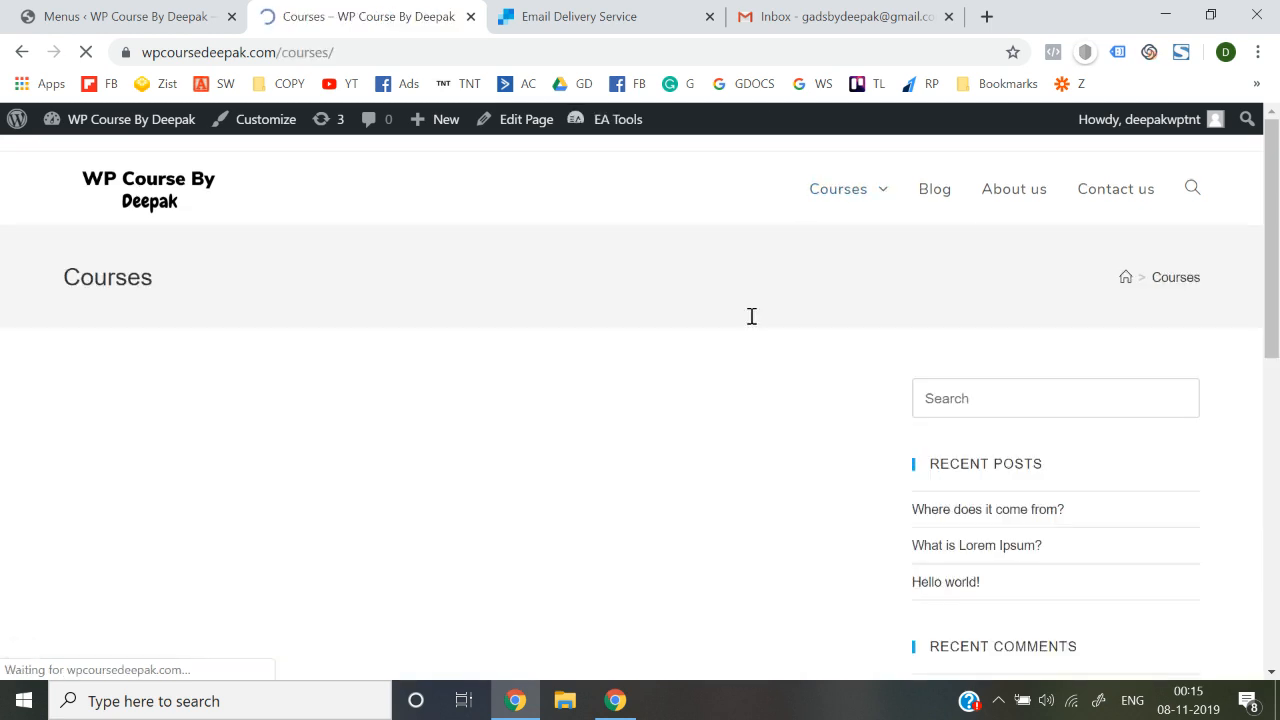
{"action": "mouse_move", "coordinate": [877, 197]}
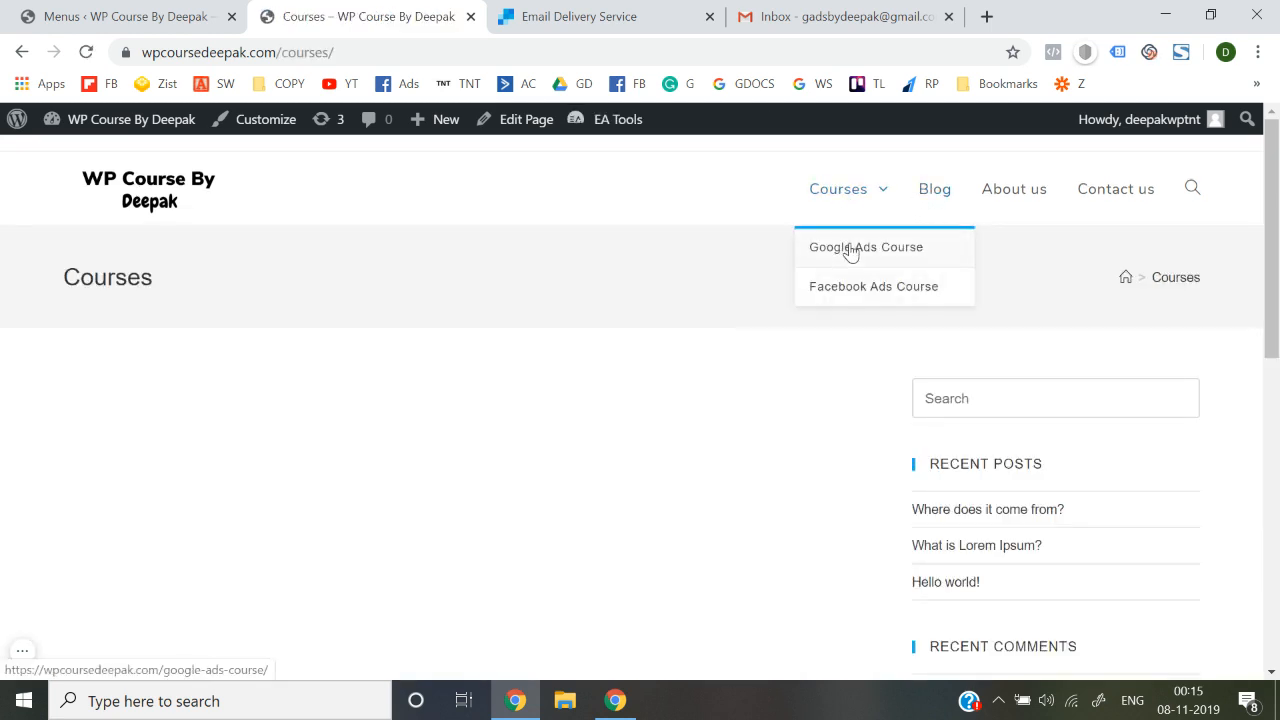
{"action": "left_click", "coordinate": [840, 190]}
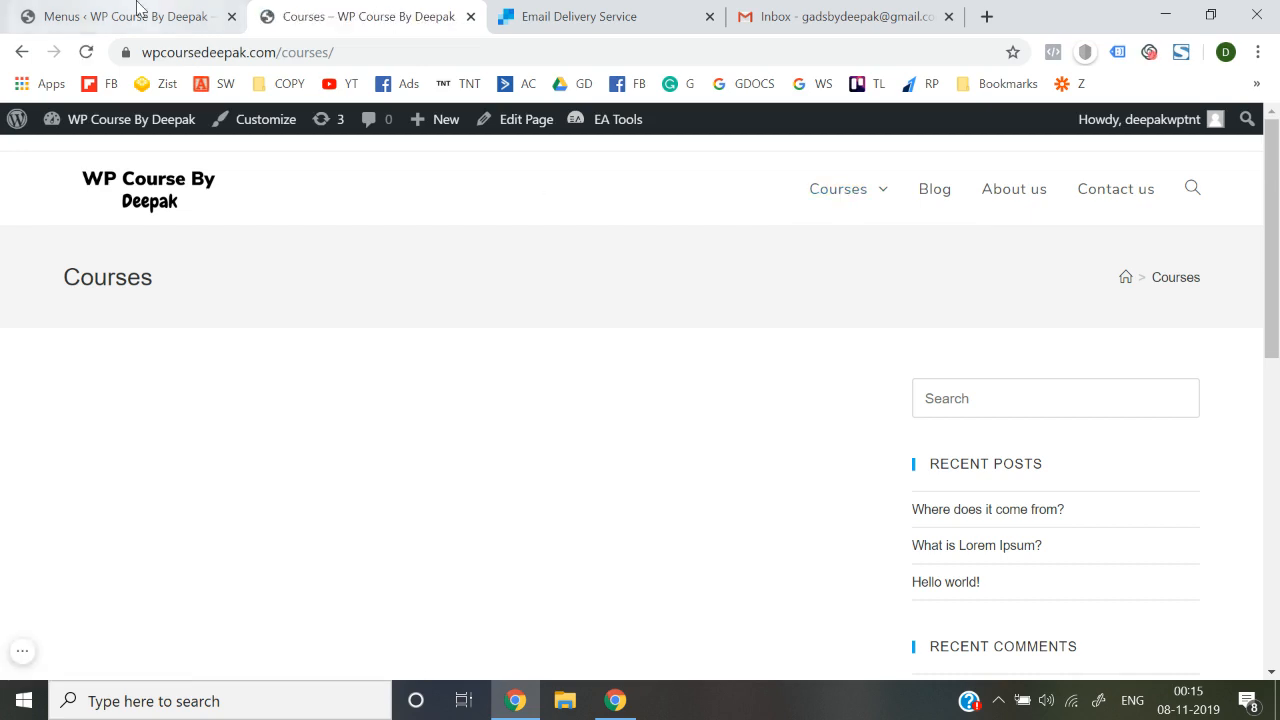
Step: Disable the link on the Courses item in the Header Menu and save the menu
{"action": "left_click", "coordinate": [138, 12]}
{"action": "scroll", "coordinate": [474, 480], "scroll_direction": "down", "scroll_amount": 5}
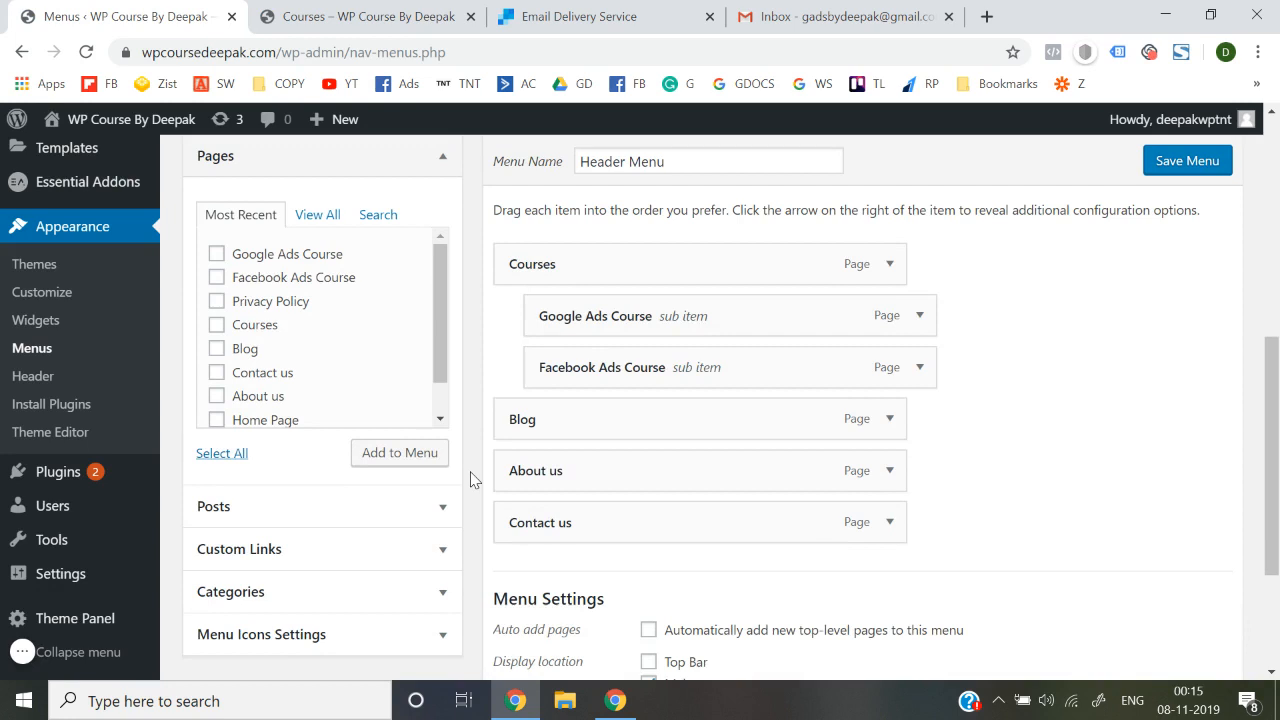
{"action": "left_click", "coordinate": [887, 266]}
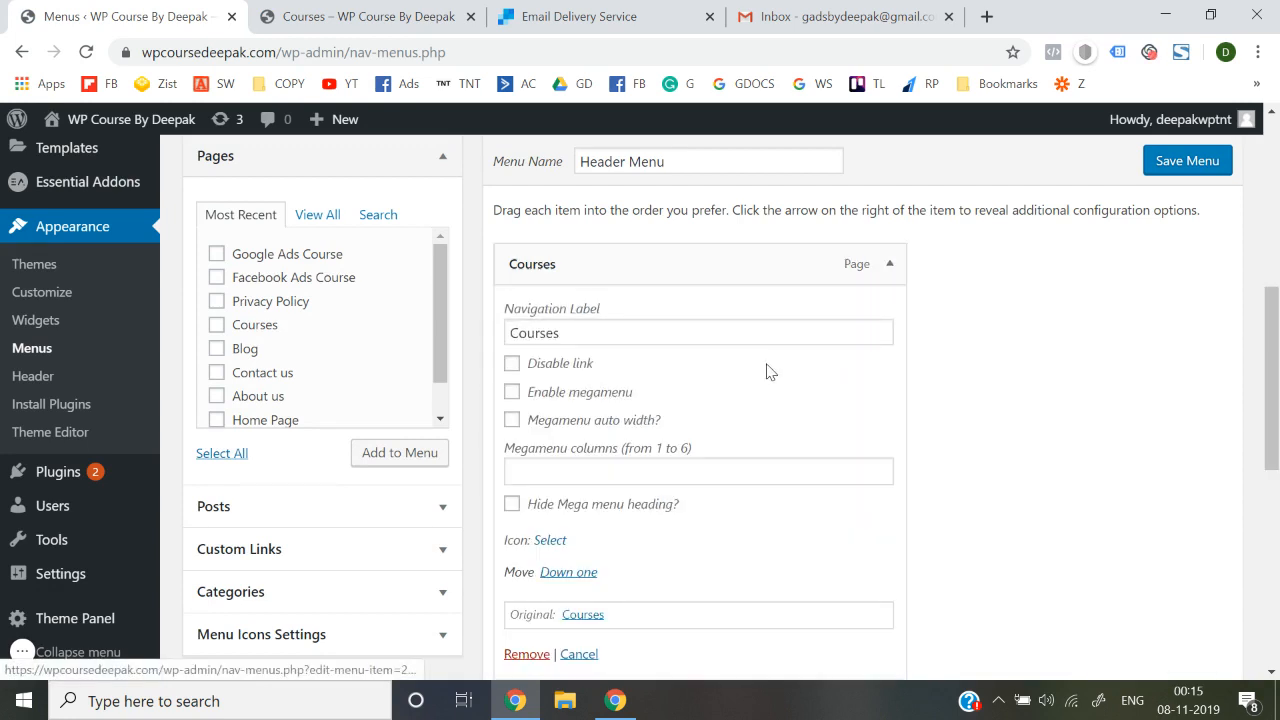
{"action": "left_click", "coordinate": [513, 366]}
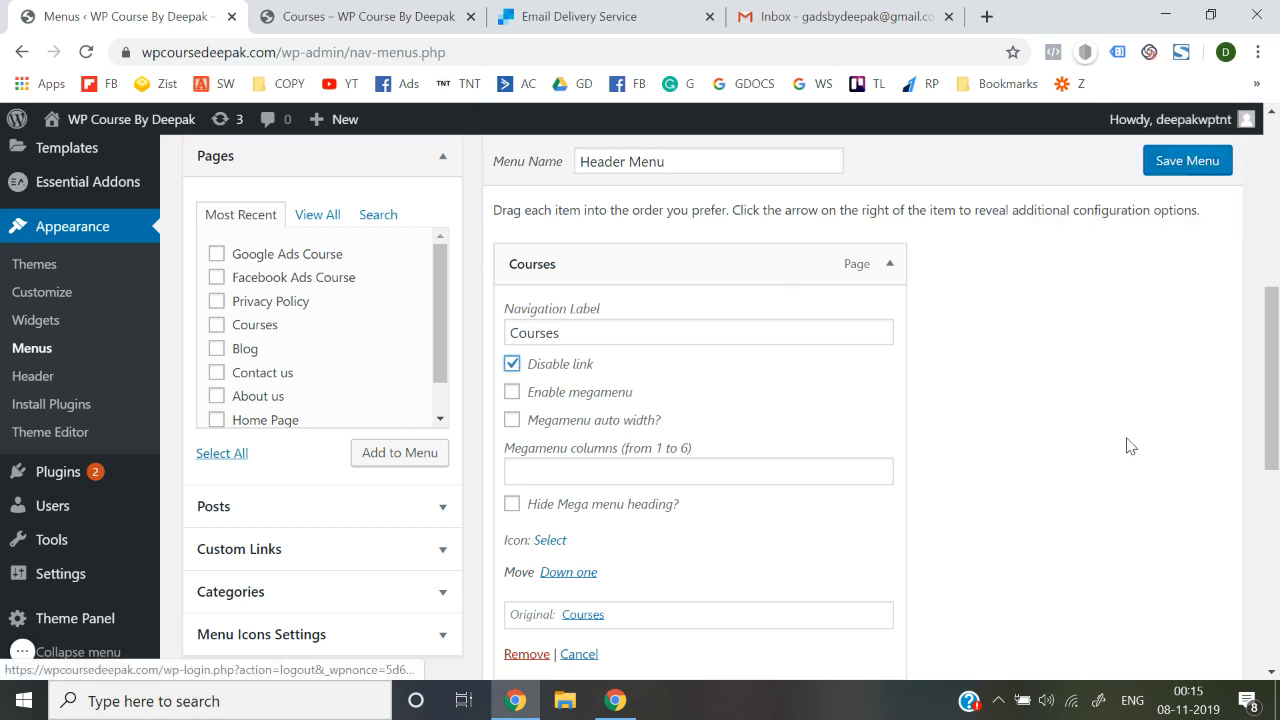
{"action": "scroll", "coordinate": [1130, 446], "scroll_direction": "down", "scroll_amount": 10}
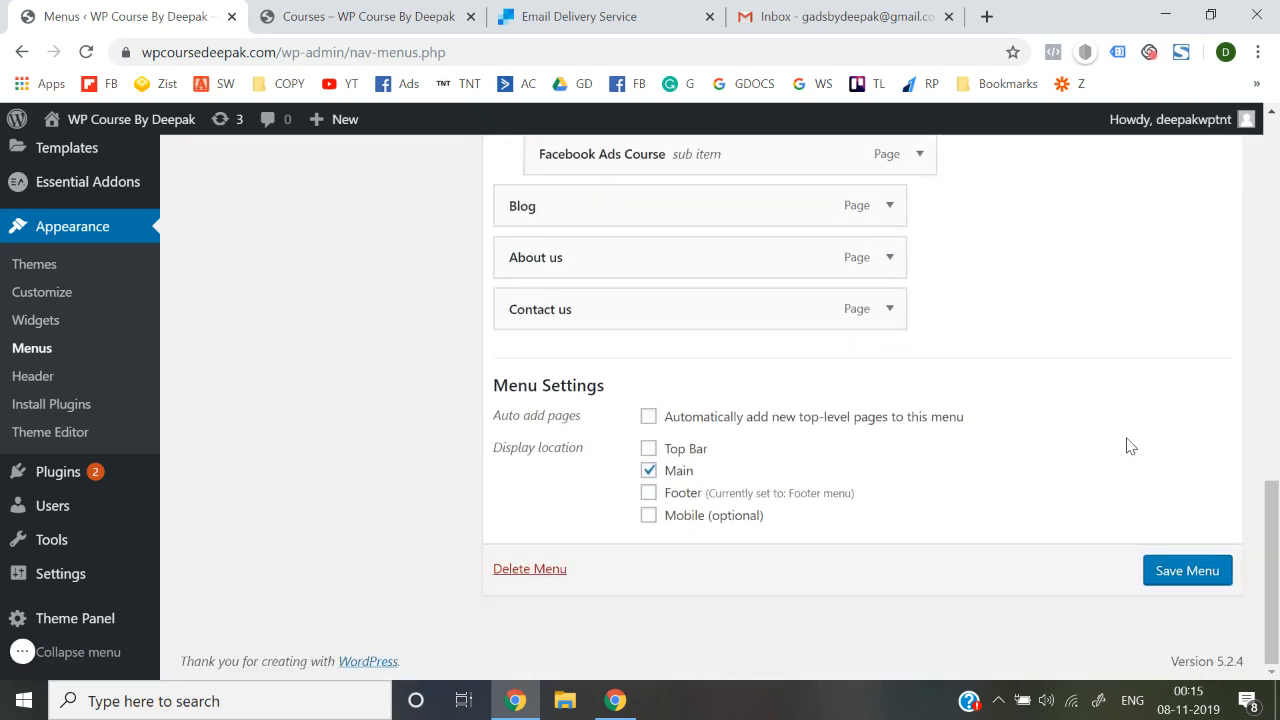
{"action": "left_click", "coordinate": [1172, 568]}
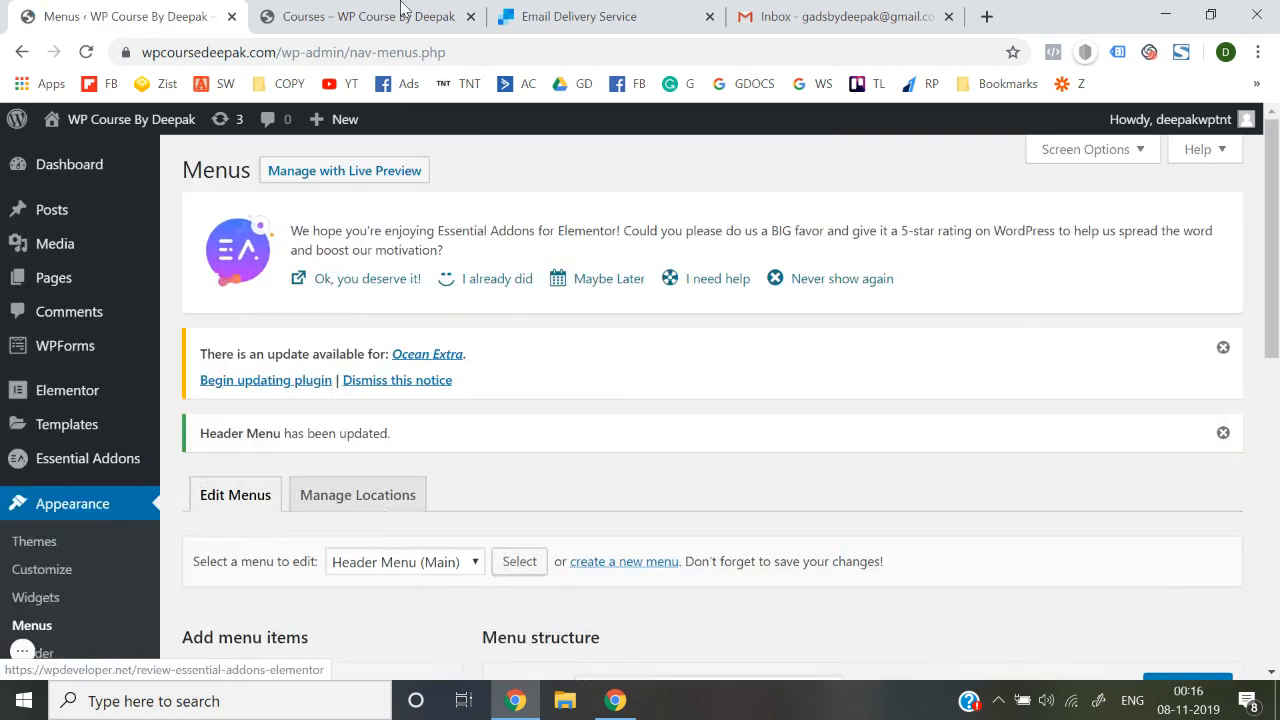
Step: Check the Courses dropdown on the live site, open the Google Ads Course page, and return to browse the home page
{"action": "left_click", "coordinate": [397, 12]}
{"action": "left_click", "coordinate": [148, 196]}
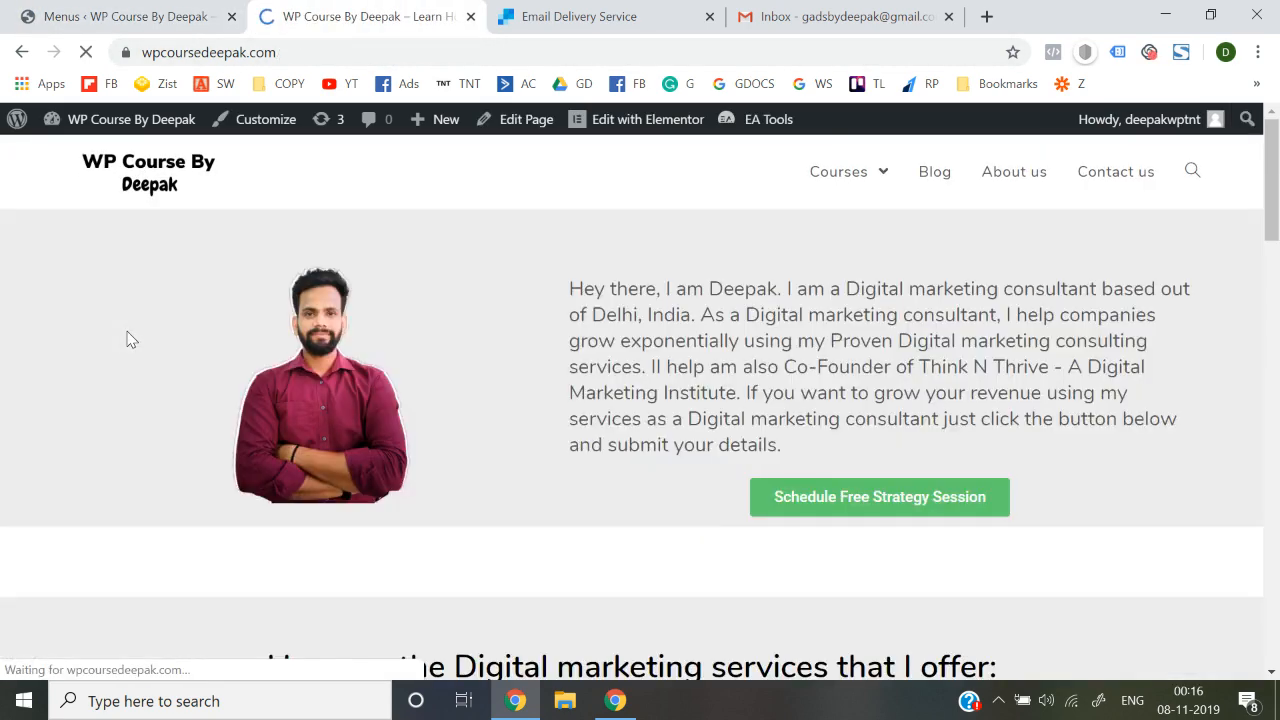
{"action": "mouse_move", "coordinate": [847, 183]}
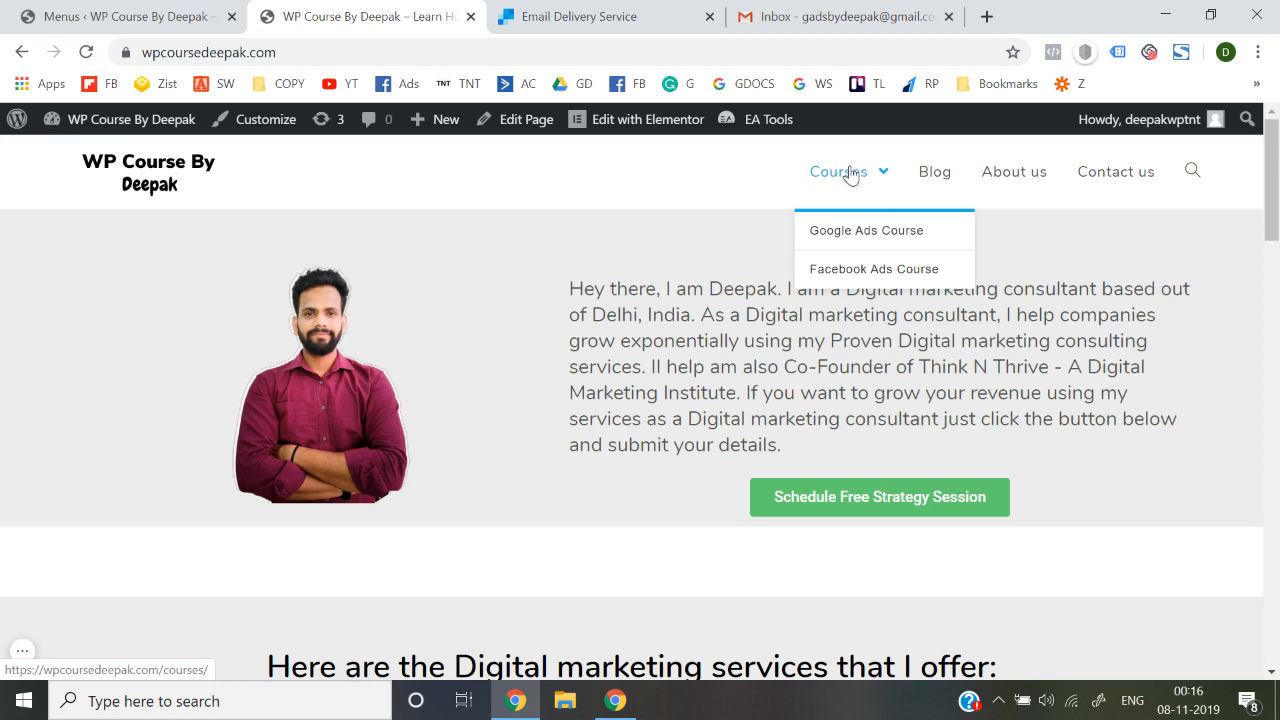
{"action": "left_click", "coordinate": [847, 247]}
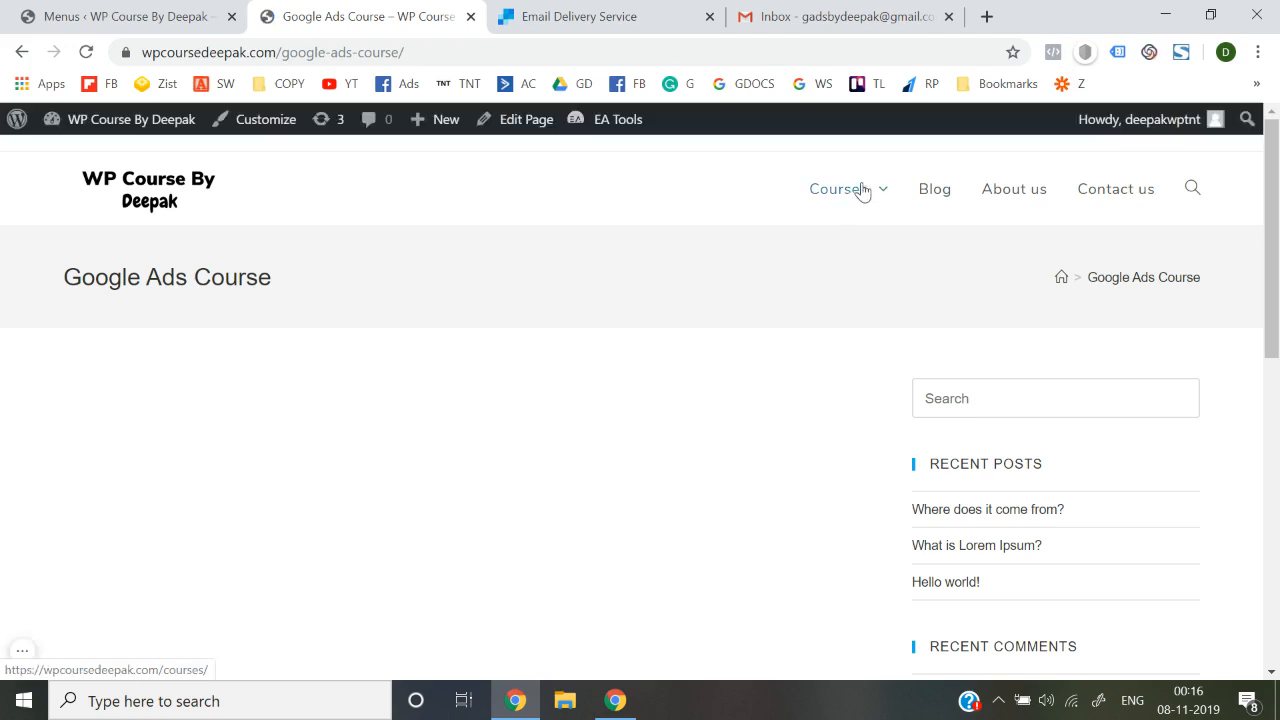
{"action": "mouse_move", "coordinate": [850, 199]}
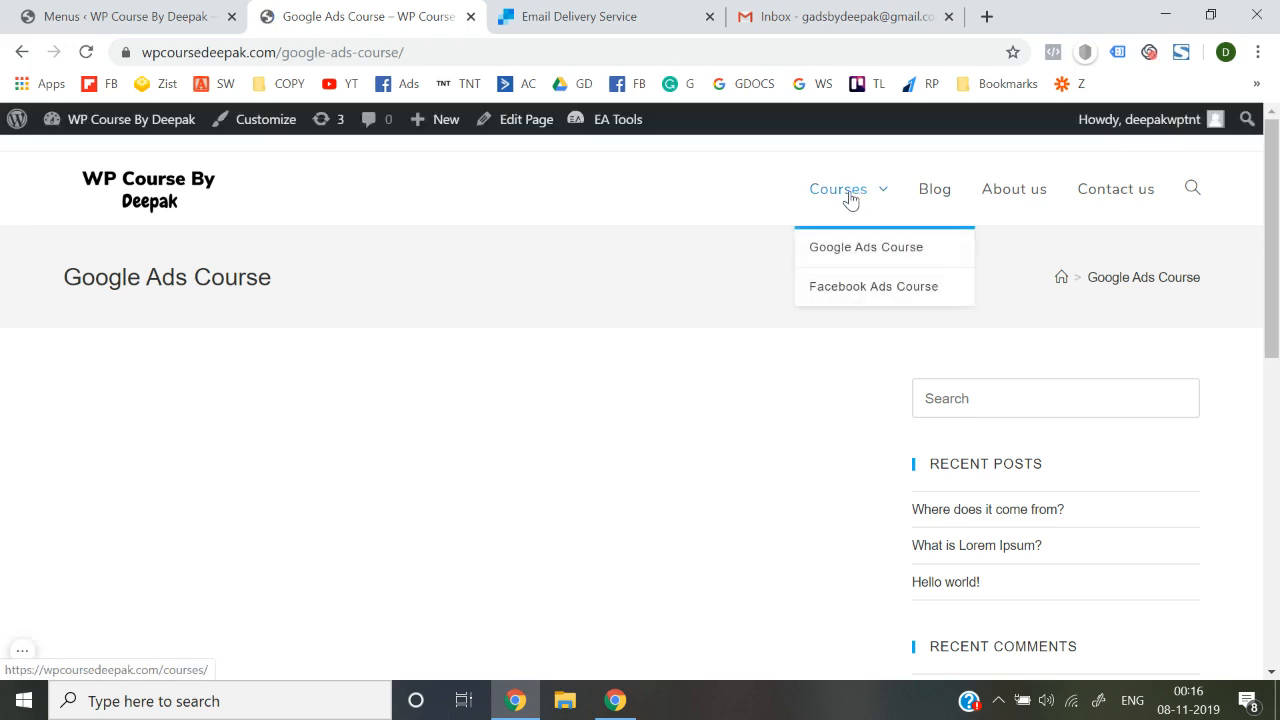
{"action": "left_click", "coordinate": [150, 203]}
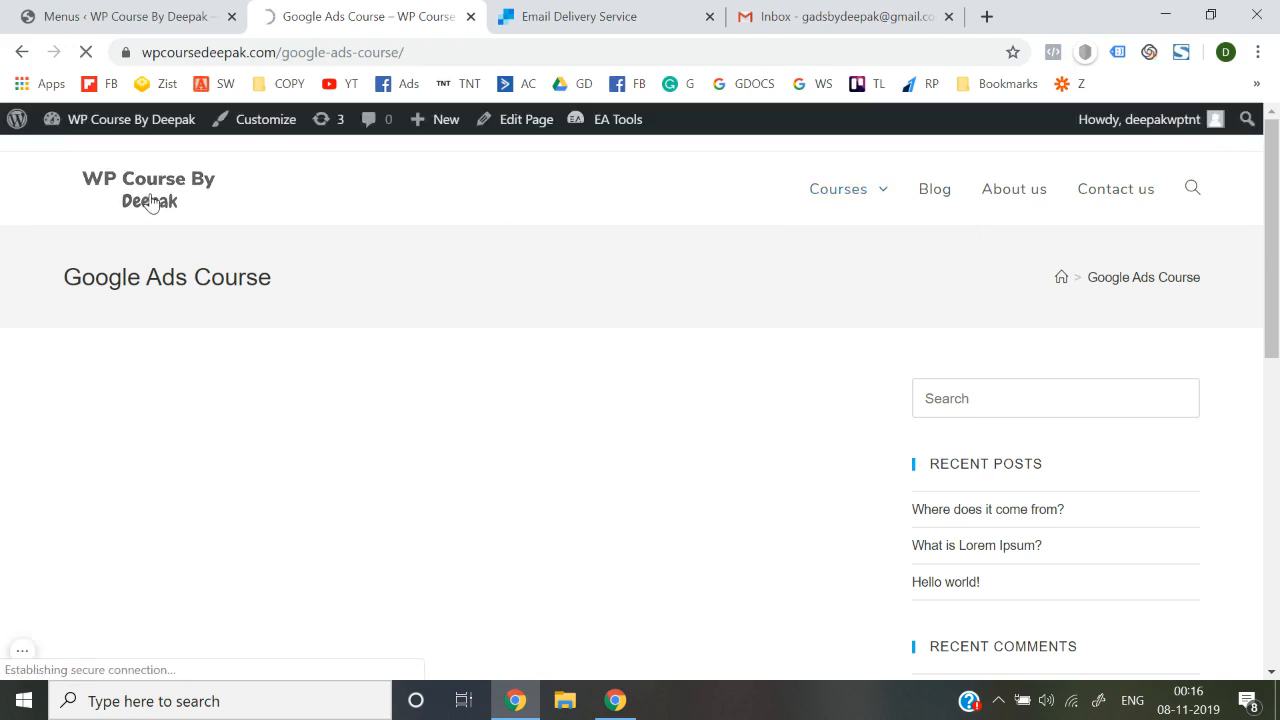
{"action": "scroll", "coordinate": [507, 467], "scroll_direction": "down", "scroll_amount": 12}
{"action": "scroll", "coordinate": [507, 467], "scroll_direction": "up", "scroll_amount": 12}
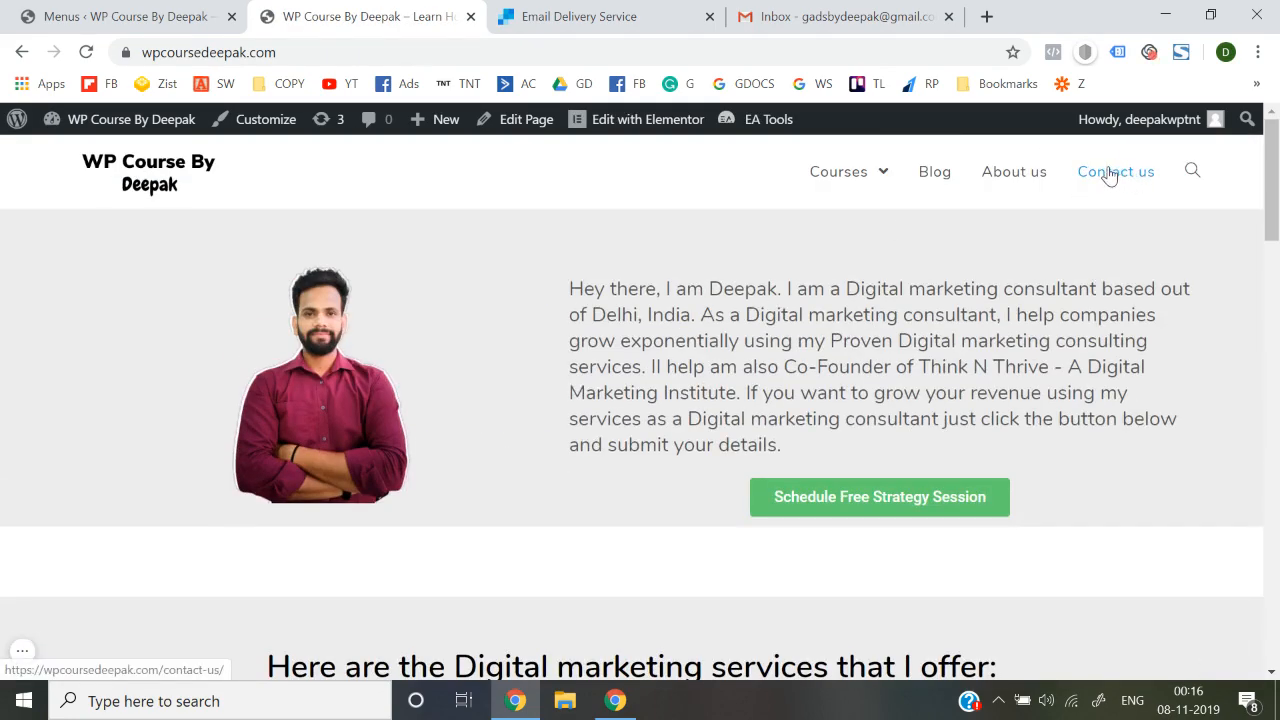
Step: View the live Contact us page, and open that page from the WordPress page list for editing with Elementor
{"action": "left_click", "coordinate": [1108, 174]}
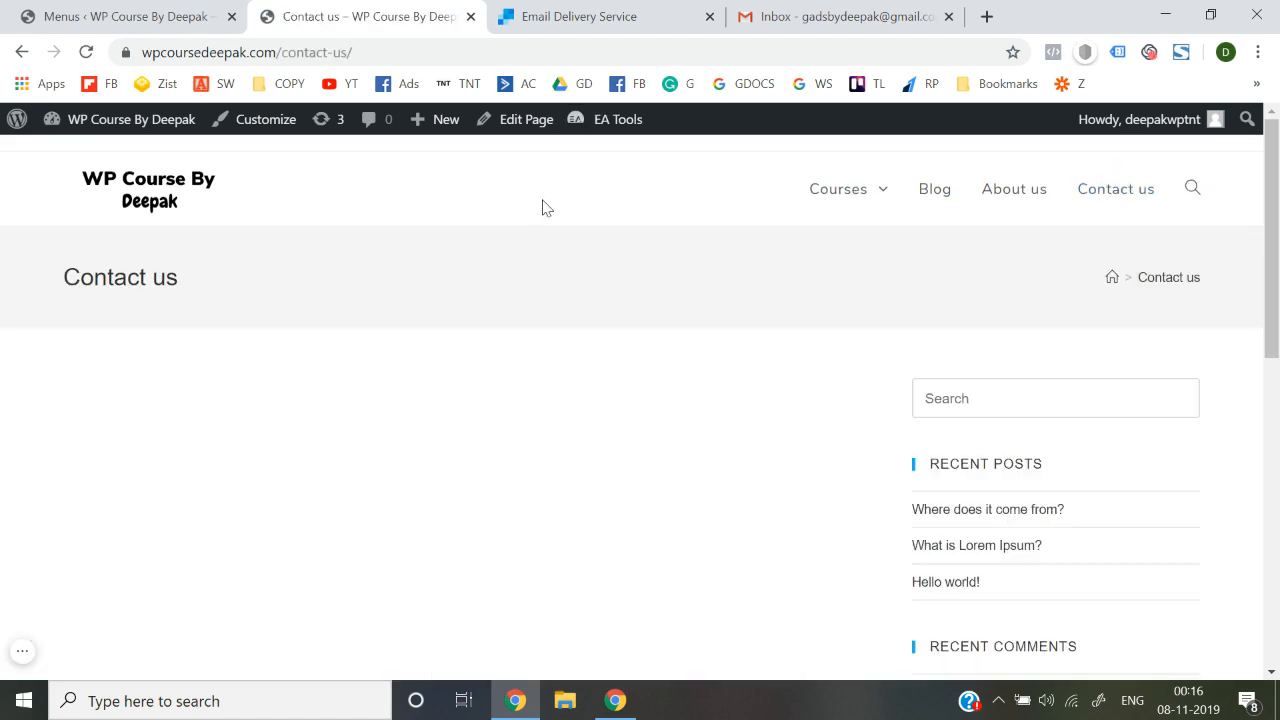
{"action": "left_click", "coordinate": [151, 16]}
{"action": "mouse_move", "coordinate": [92, 290]}
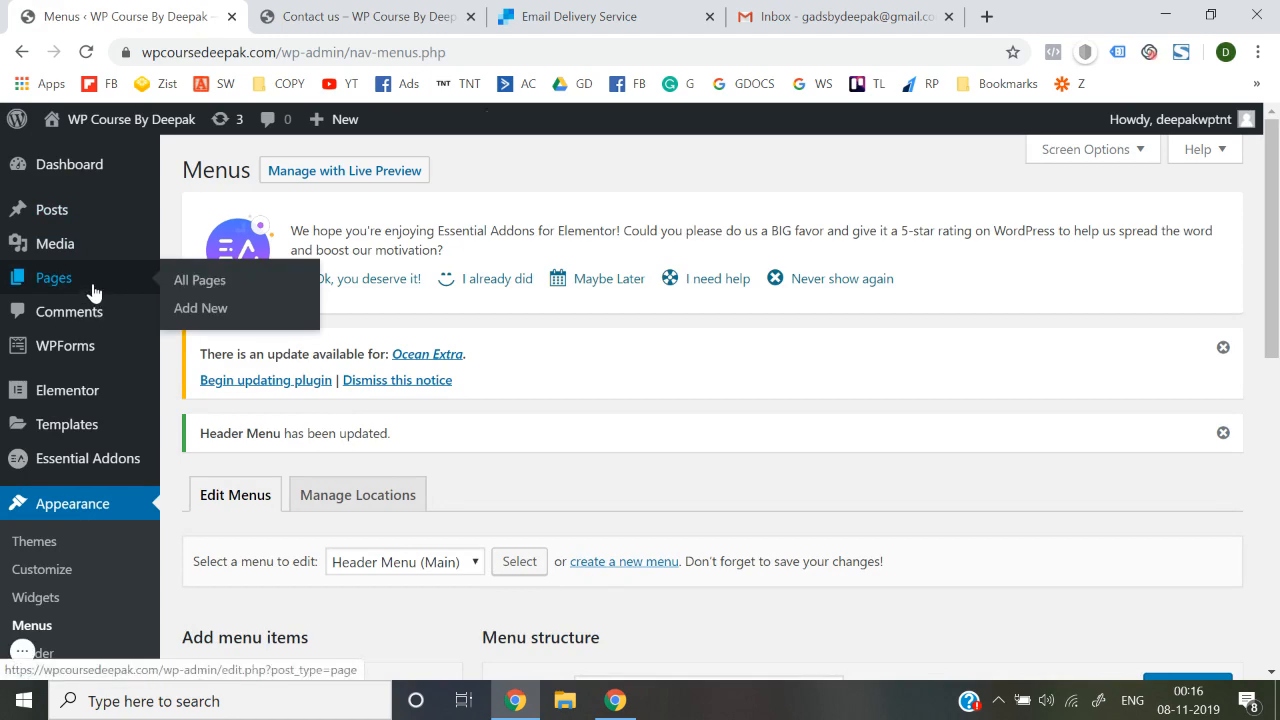
{"action": "left_click", "coordinate": [191, 285]}
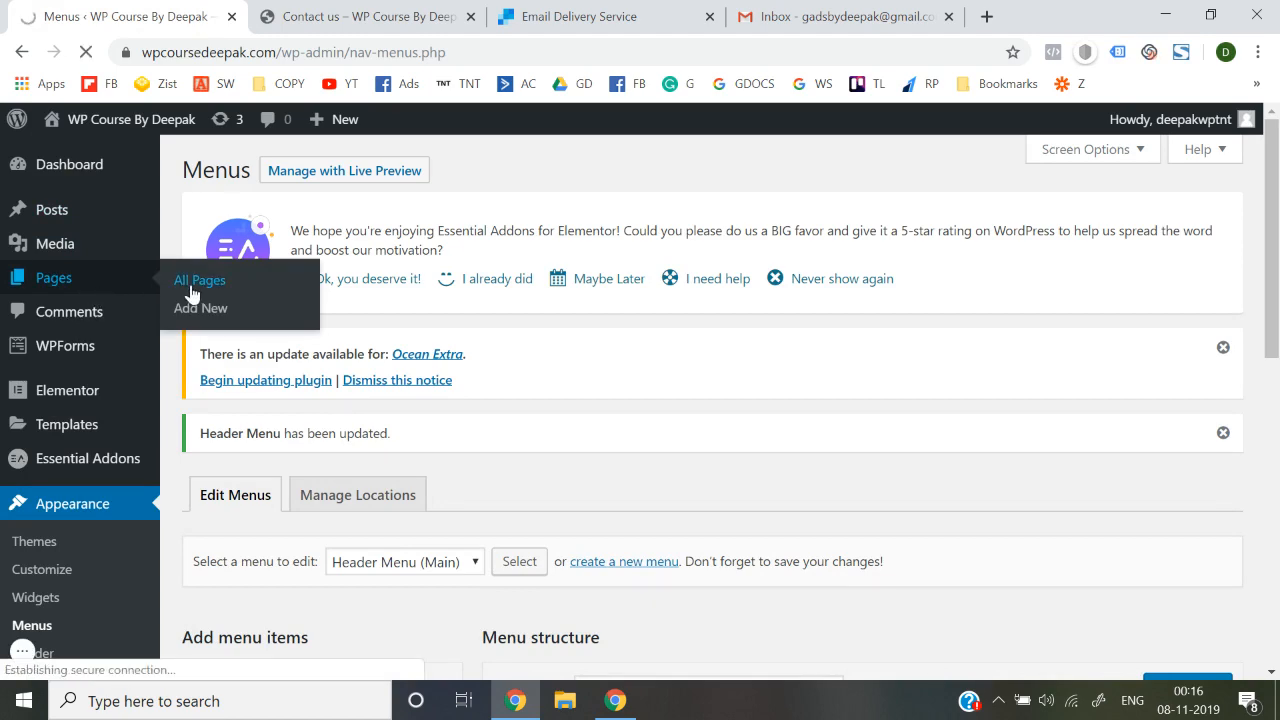
{"action": "scroll", "coordinate": [486, 357], "scroll_direction": "down", "scroll_amount": 3}
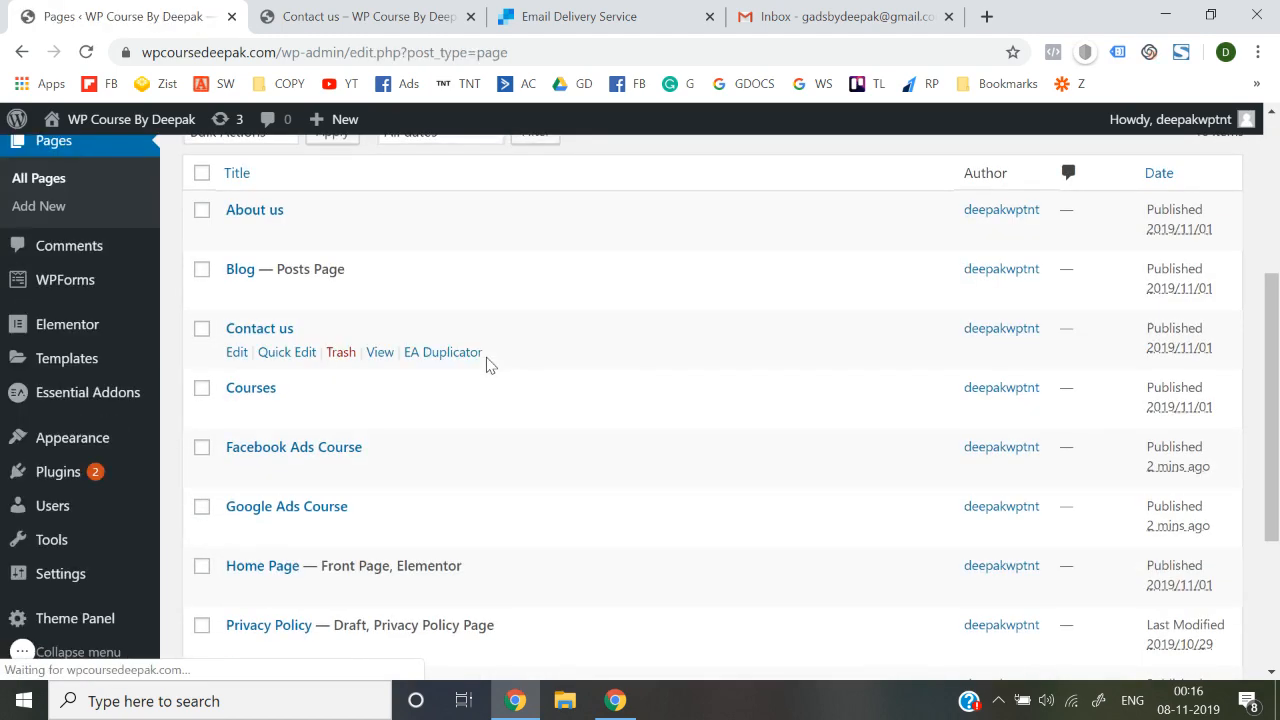
{"action": "scroll", "coordinate": [392, 372], "scroll_direction": "down", "scroll_amount": 1}
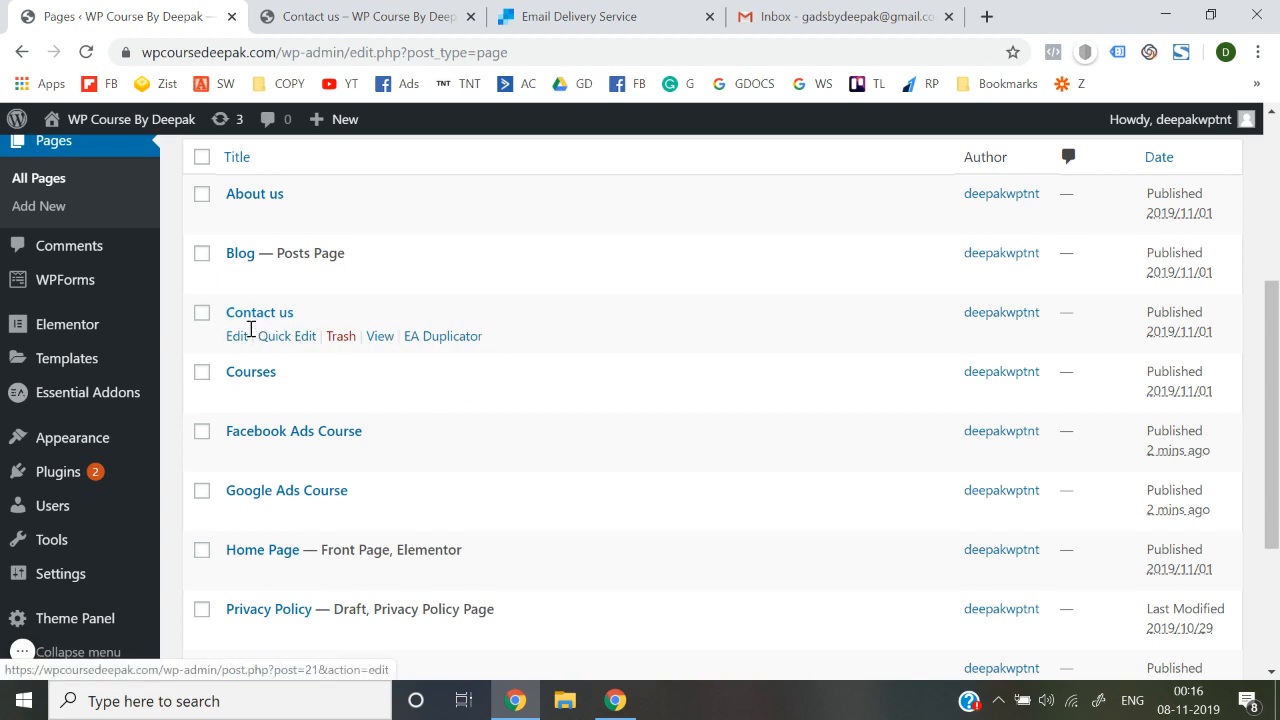
{"action": "left_click", "coordinate": [237, 336]}
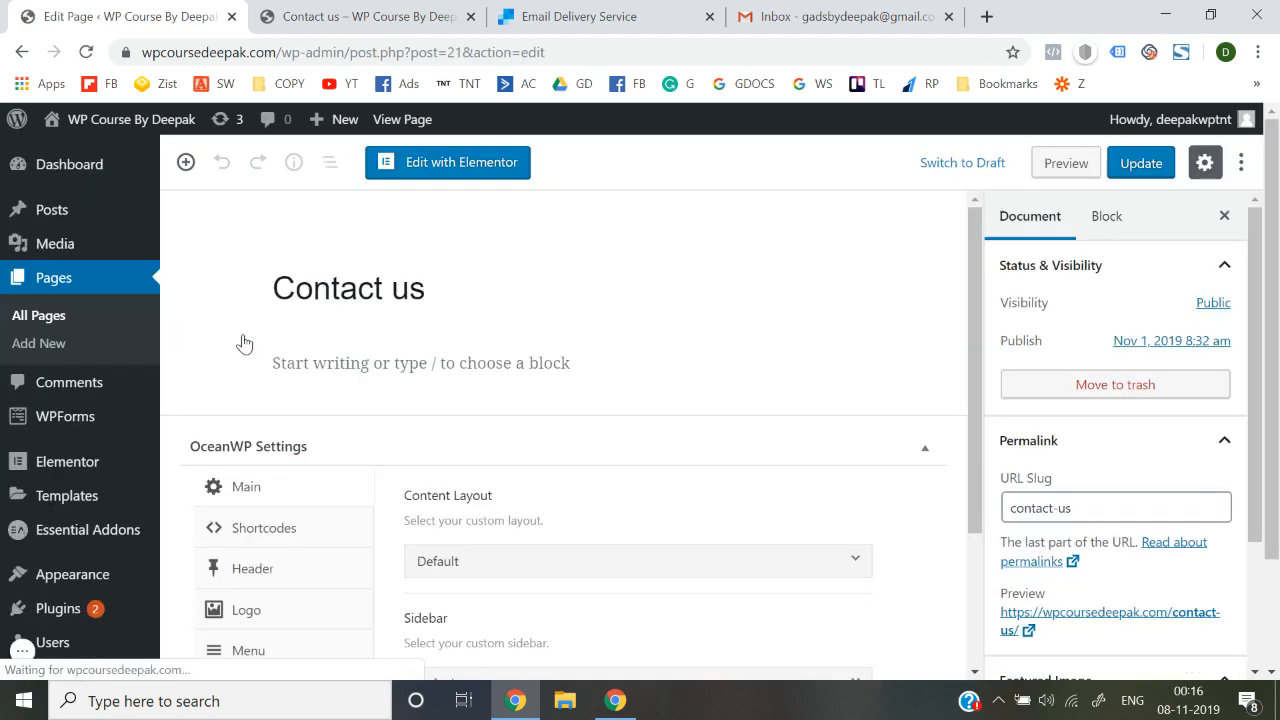
{"action": "left_click", "coordinate": [415, 172]}
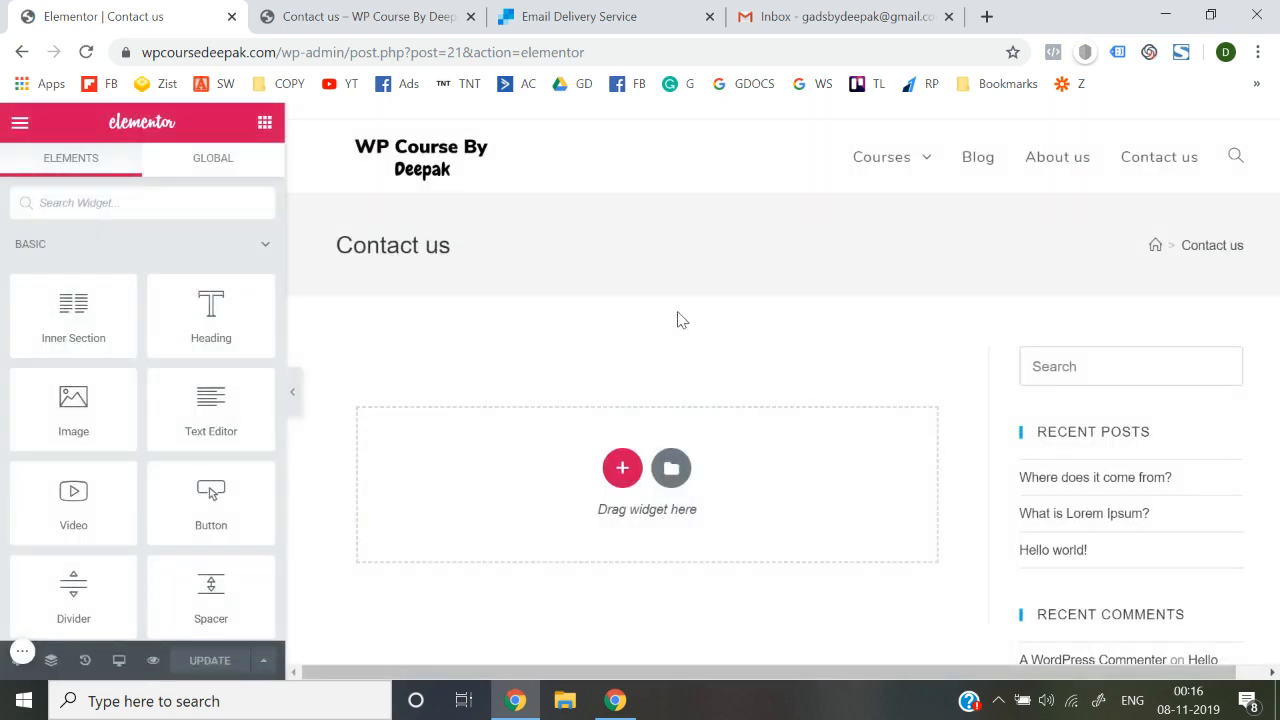
Step: Exit Elementor to the page editor, set the Contact us page's content layout to 100% Full Width and update it
{"action": "scroll", "coordinate": [1104, 387], "scroll_direction": "down", "scroll_amount": 7}
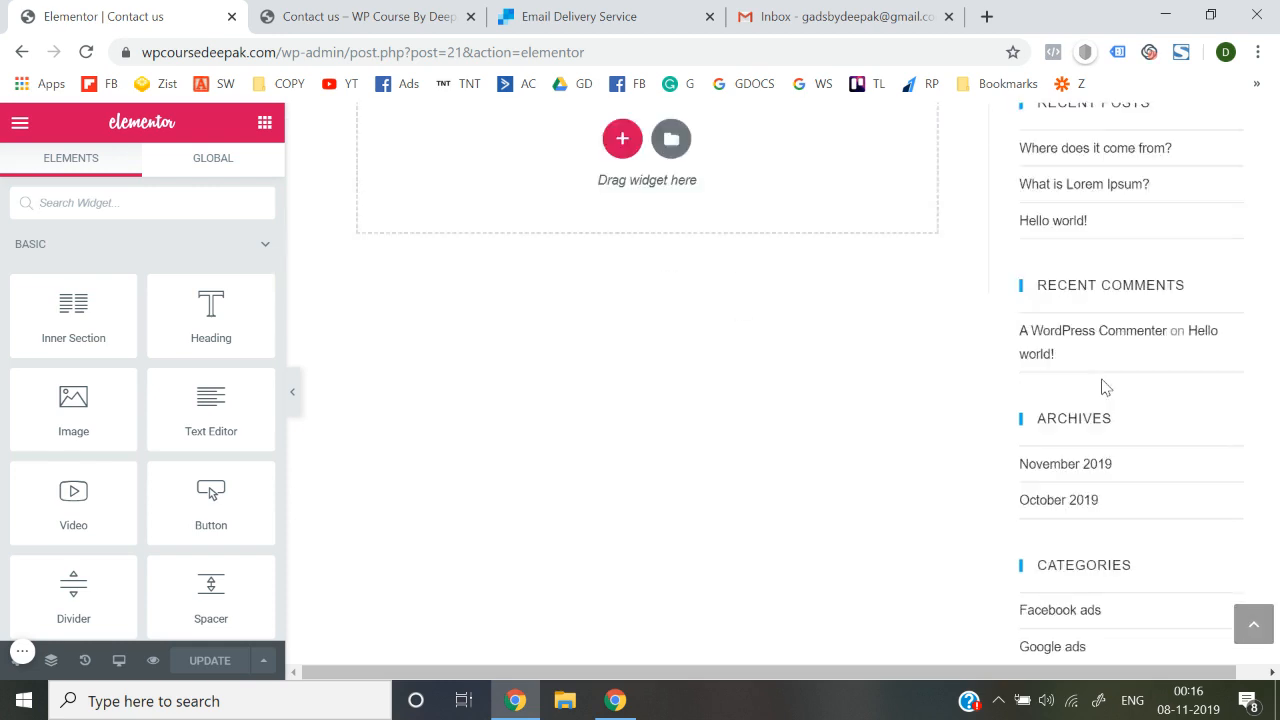
{"action": "scroll", "coordinate": [1104, 387], "scroll_direction": "up", "scroll_amount": 7}
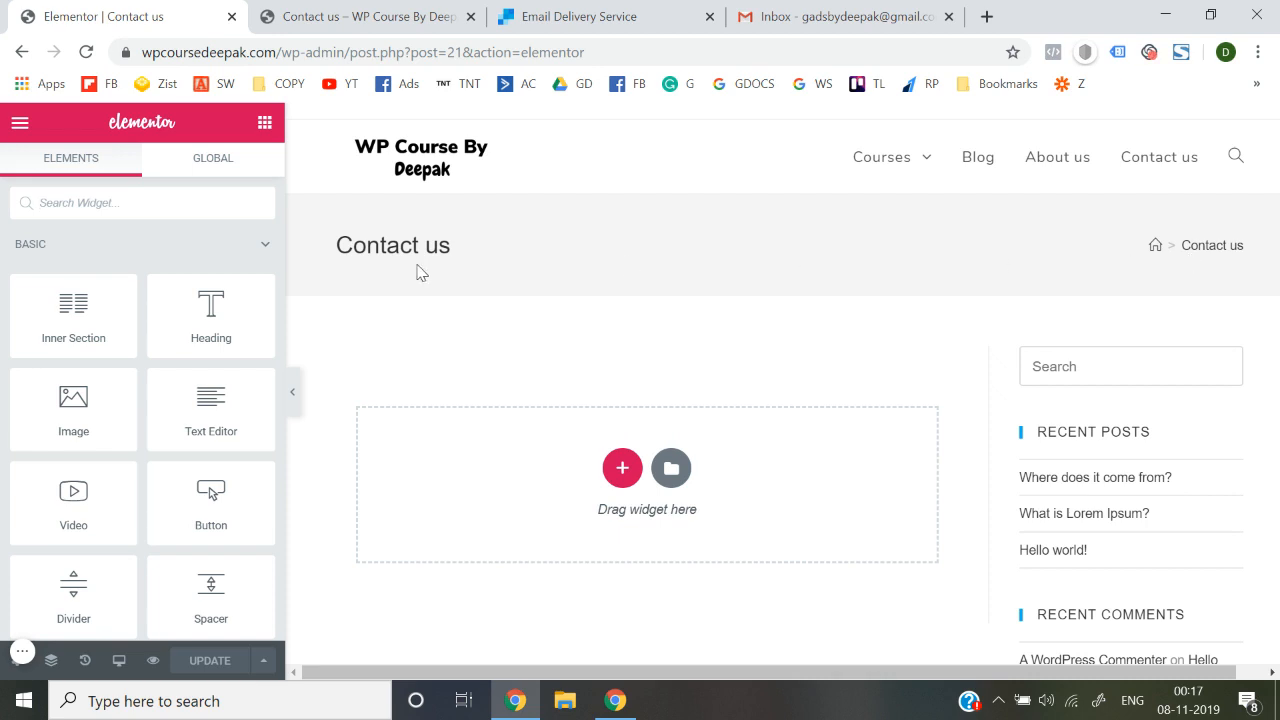
{"action": "left_click", "coordinate": [20, 122]}
{"action": "scroll", "coordinate": [87, 430], "scroll_direction": "down", "scroll_amount": 1}
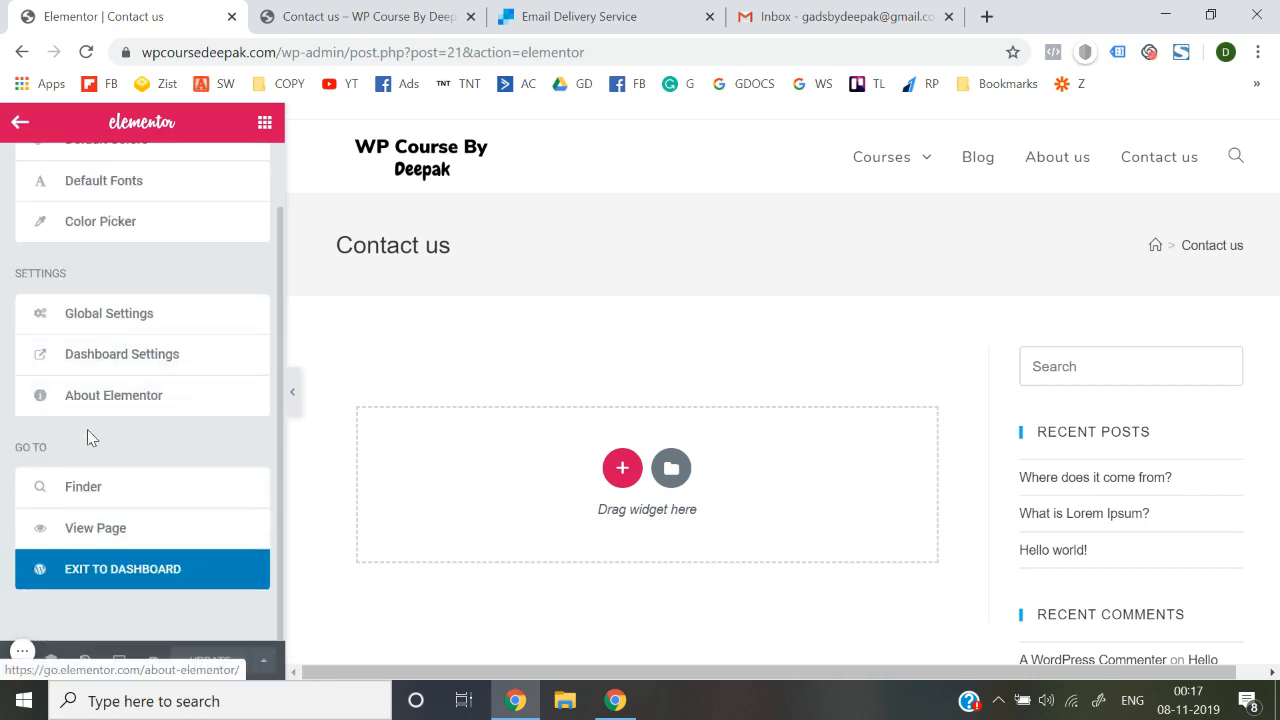
{"action": "left_click", "coordinate": [119, 579]}
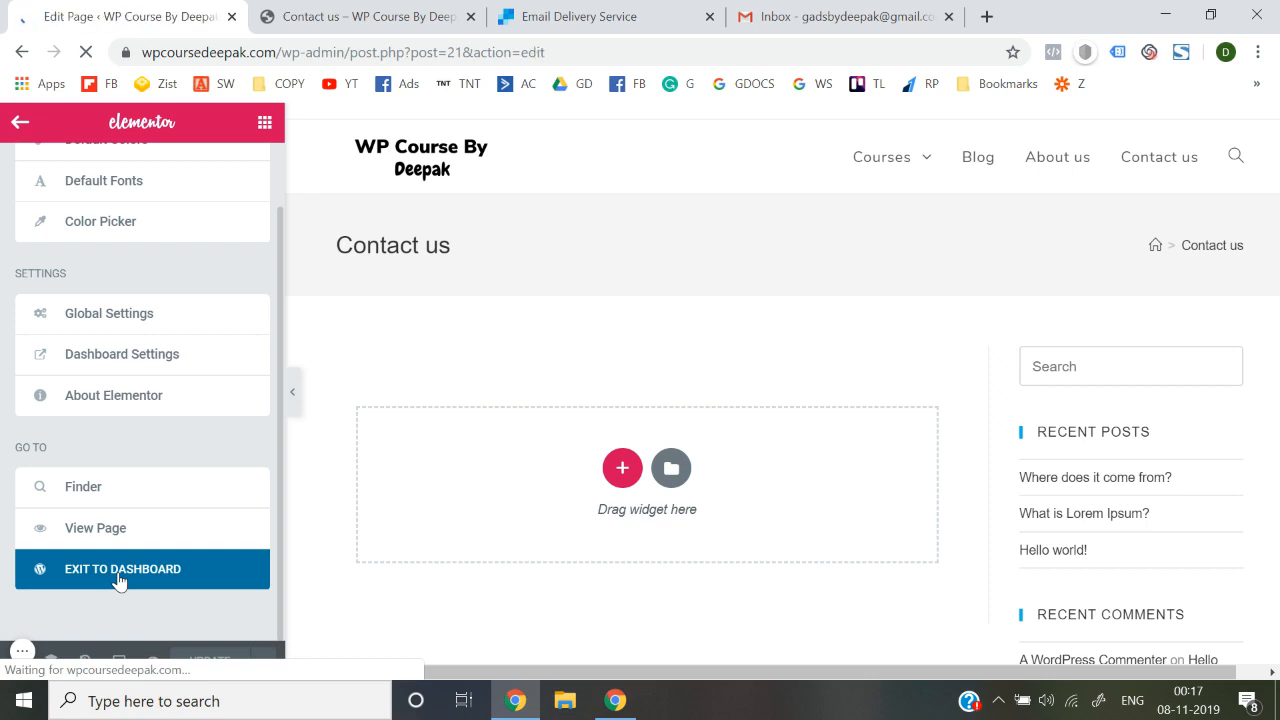
{"action": "scroll", "coordinate": [445, 483], "scroll_direction": "down", "scroll_amount": 5}
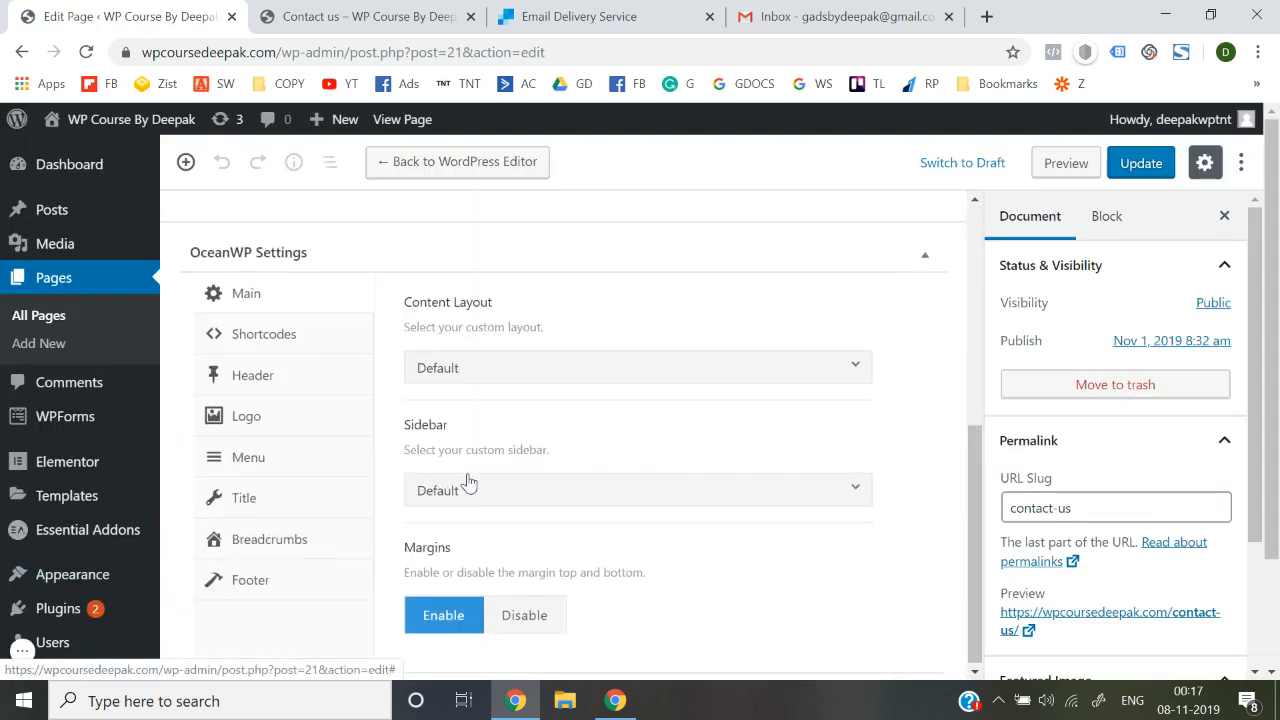
{"action": "left_click", "coordinate": [492, 377]}
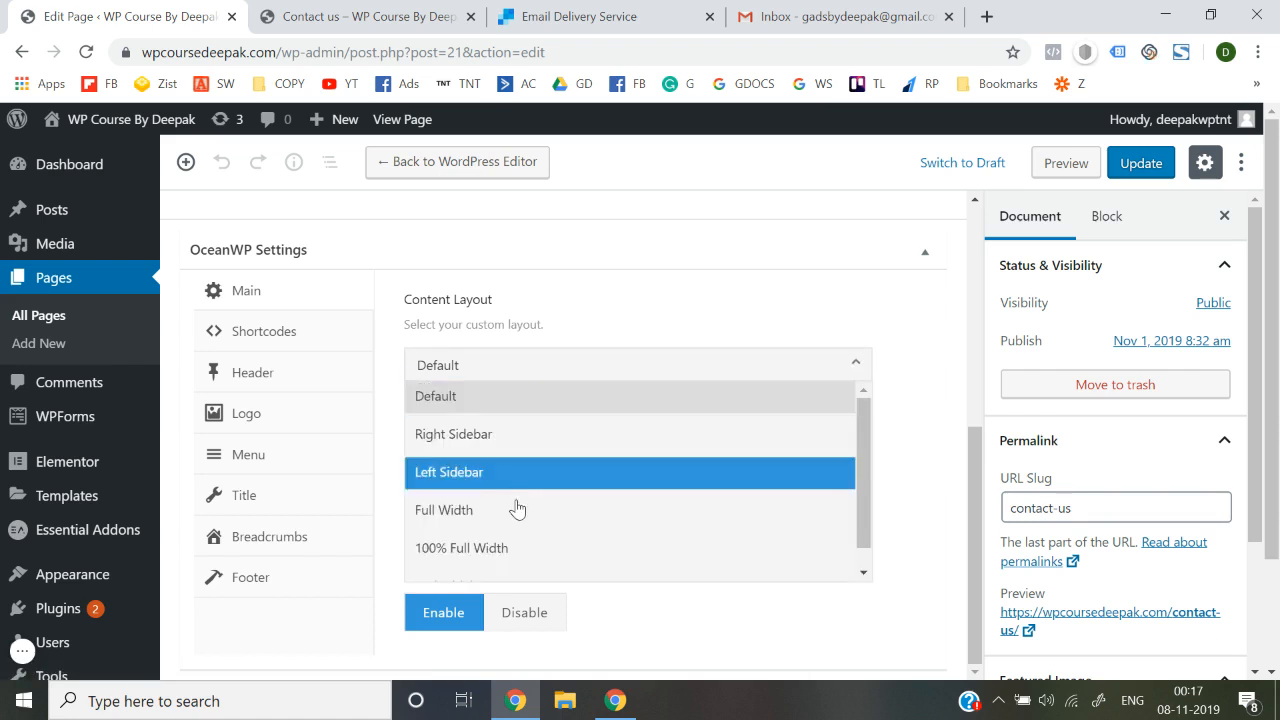
{"action": "left_click", "coordinate": [525, 556]}
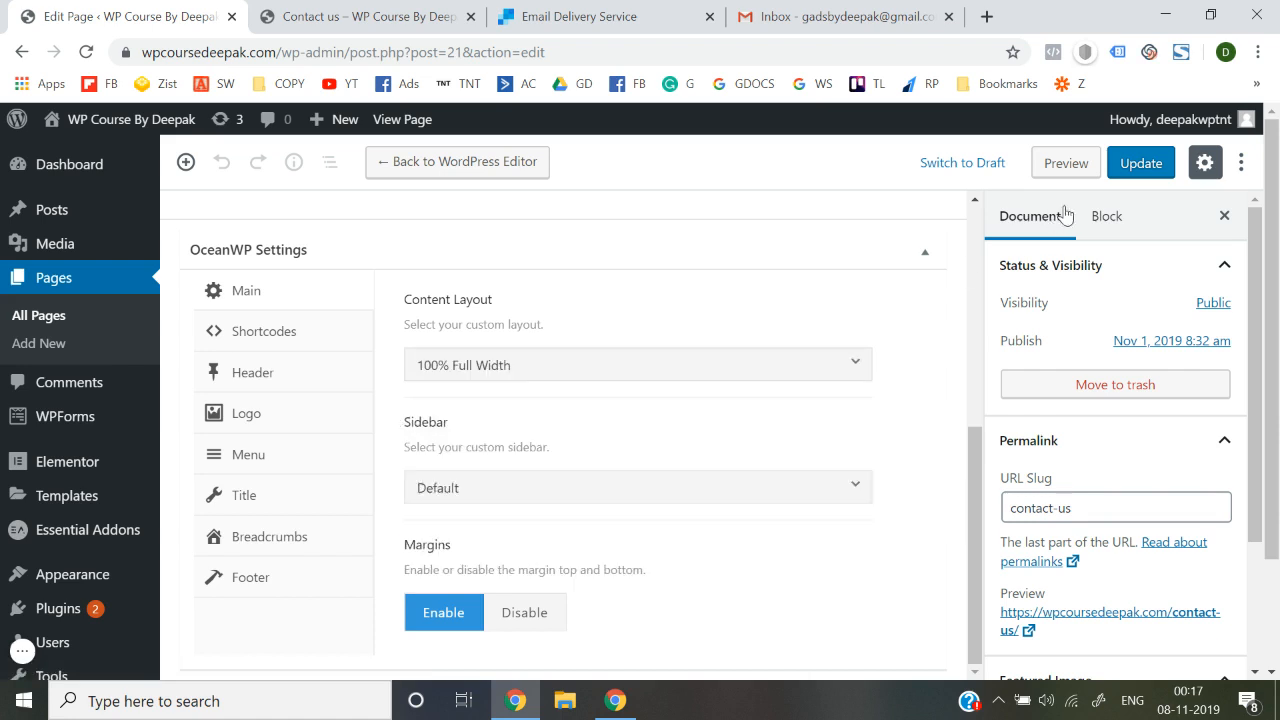
{"action": "left_click", "coordinate": [1134, 163]}
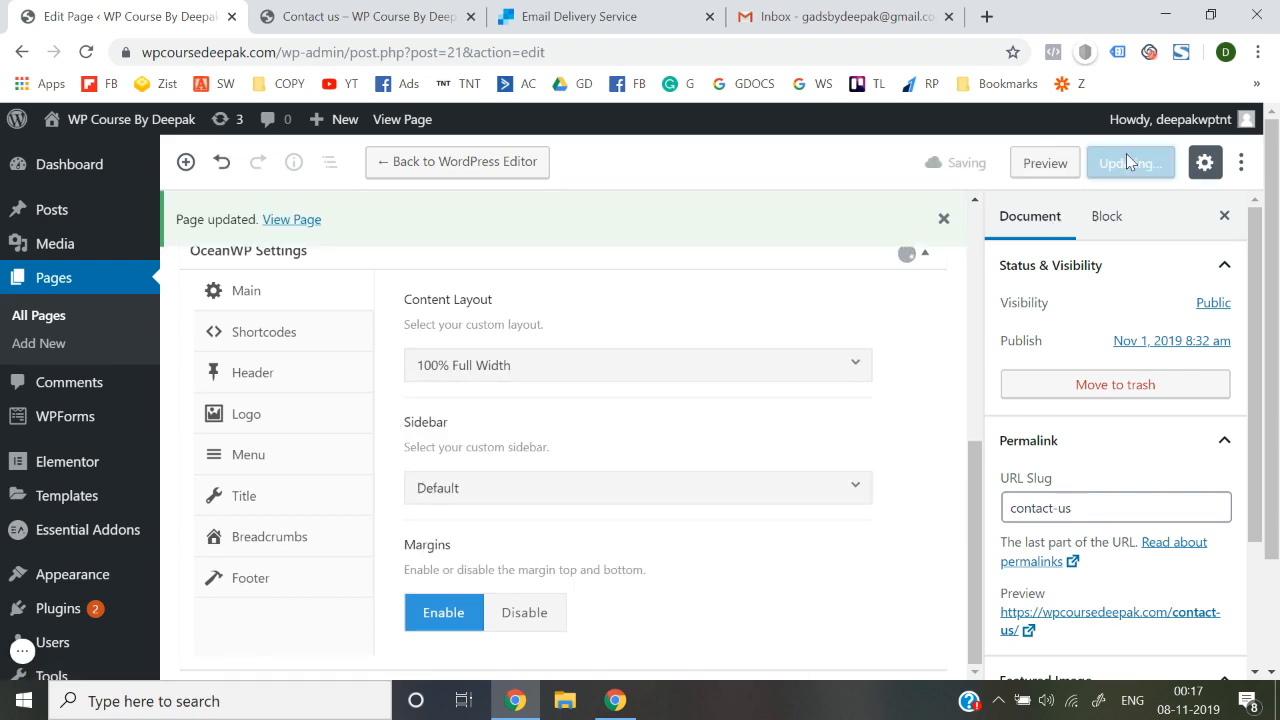
Step: Disable the Contact us page's title display, update the page, and check it on the live site before returning to the editor
{"action": "left_click", "coordinate": [258, 500]}
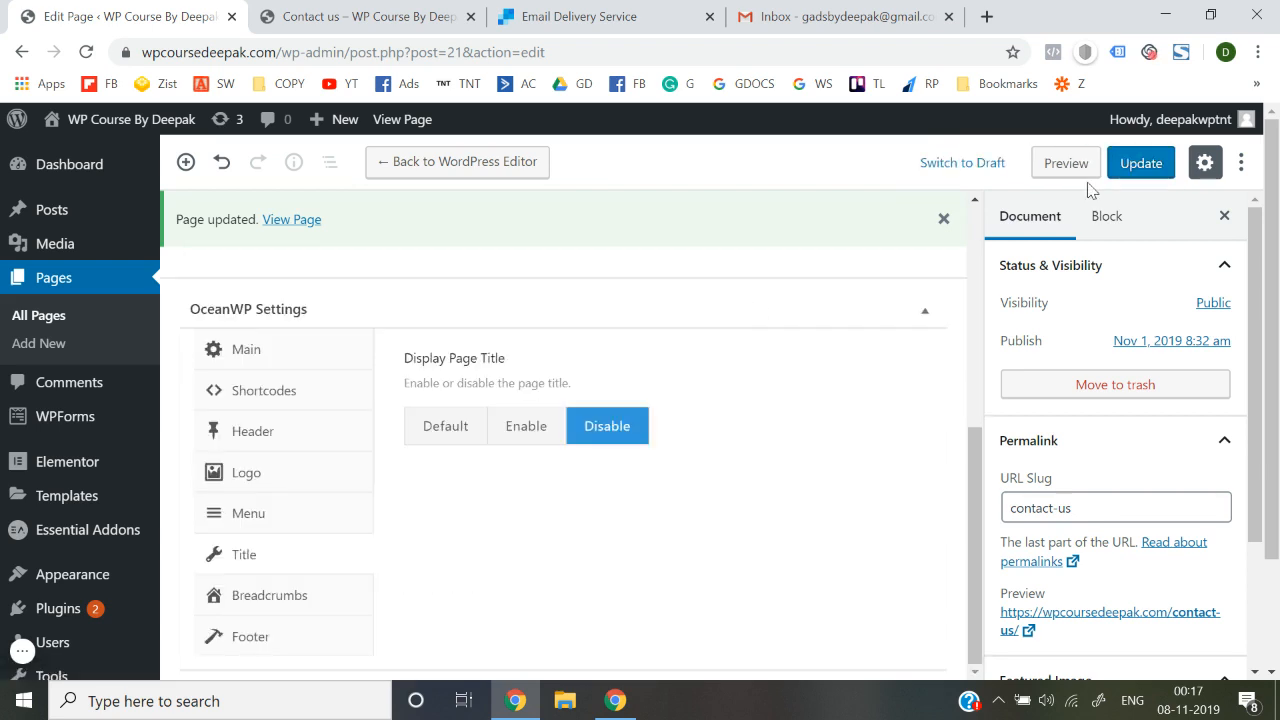
{"action": "left_click", "coordinate": [1148, 174]}
{"action": "left_click", "coordinate": [405, 14]}
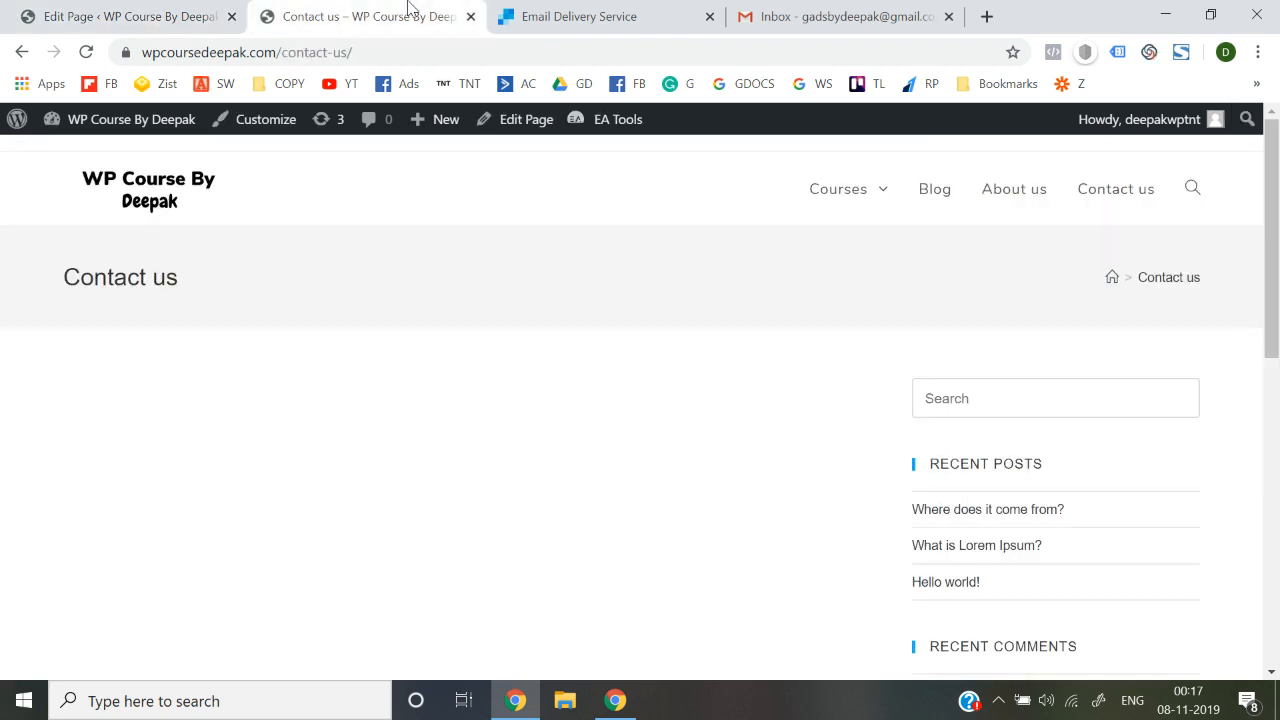
{"action": "left_click", "coordinate": [423, 61]}
{"action": "key", "text": "Return"}
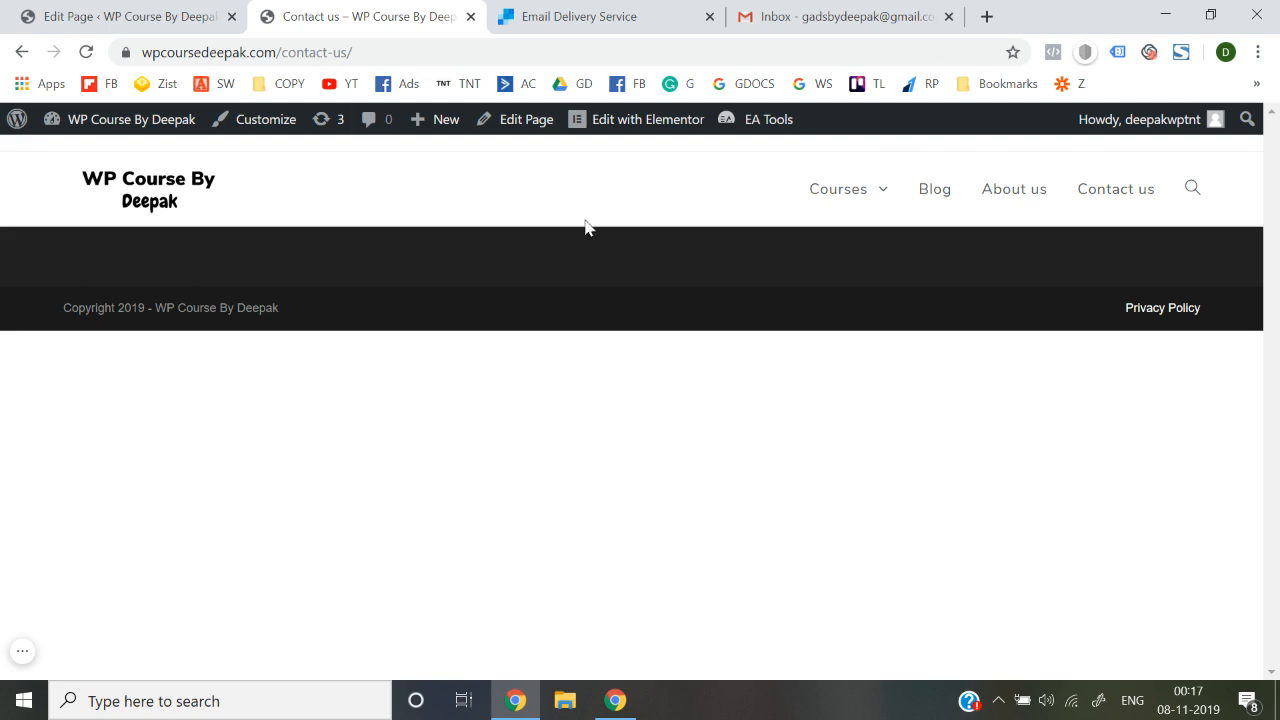
{"action": "left_click", "coordinate": [125, 15]}
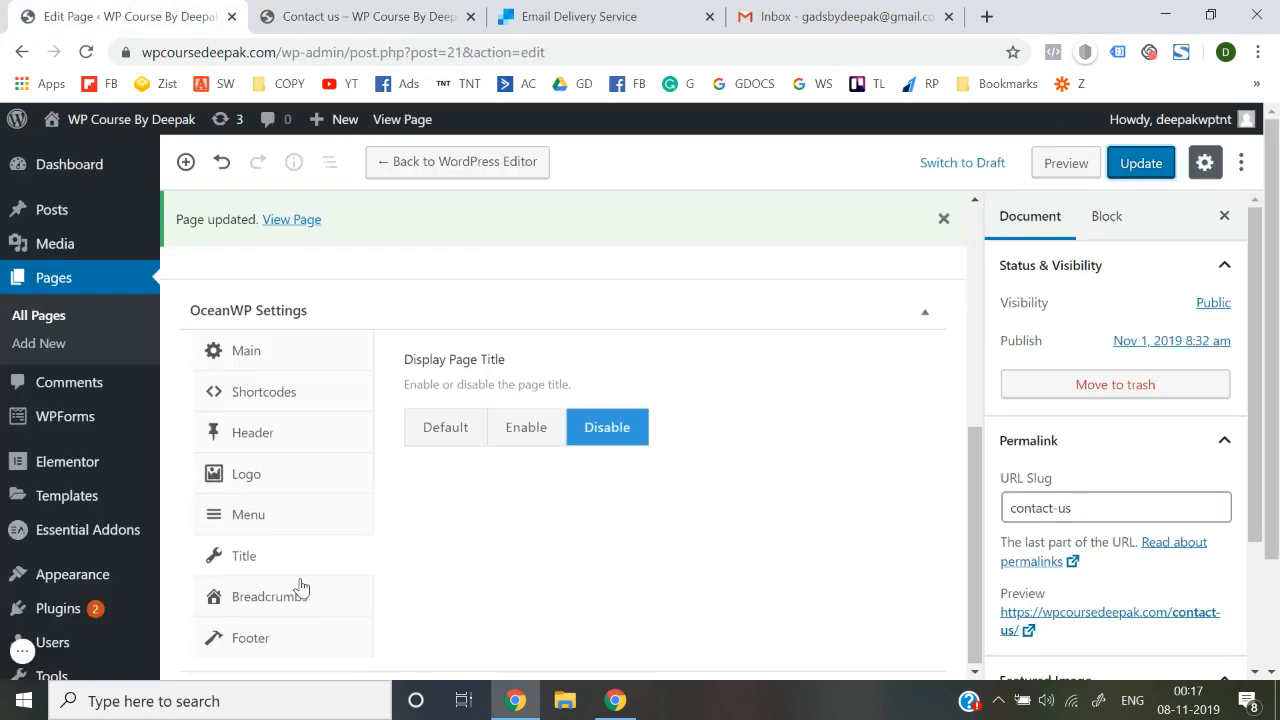
Step: Disable the Contact us page's footer widgets area, update the page, and reload its live version to check it
{"action": "left_click", "coordinate": [236, 643]}
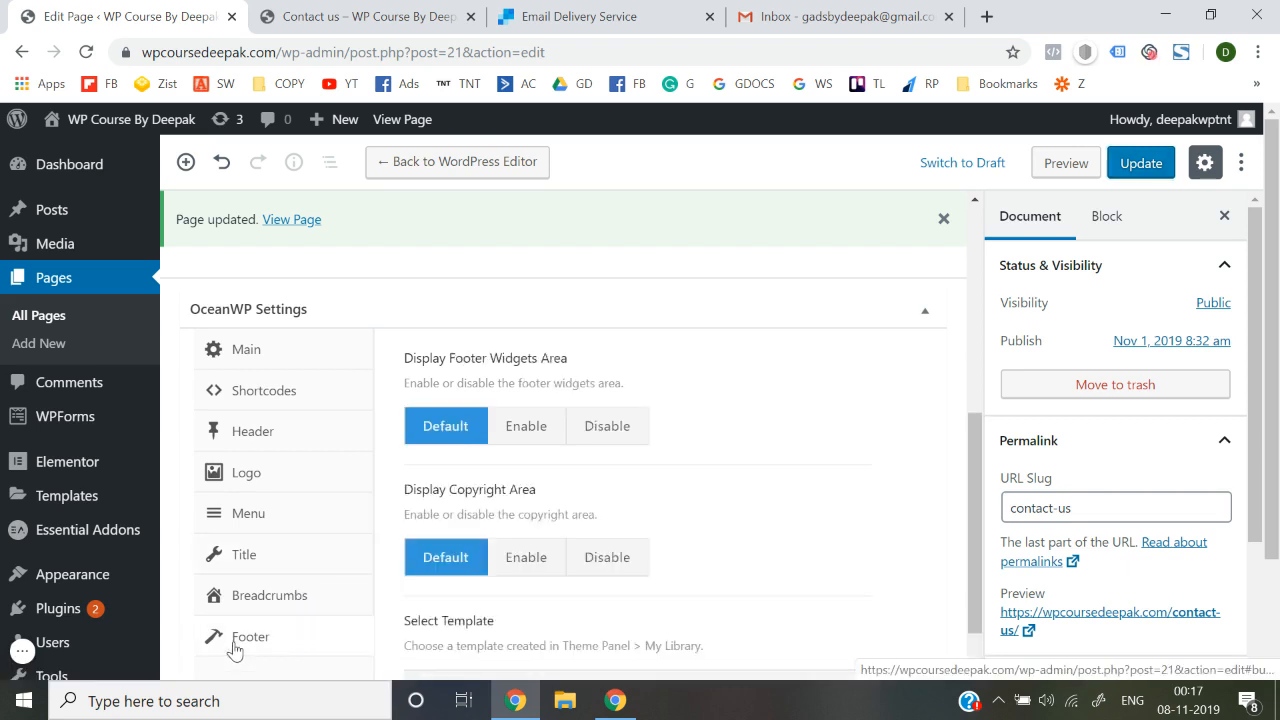
{"action": "left_click", "coordinate": [608, 432]}
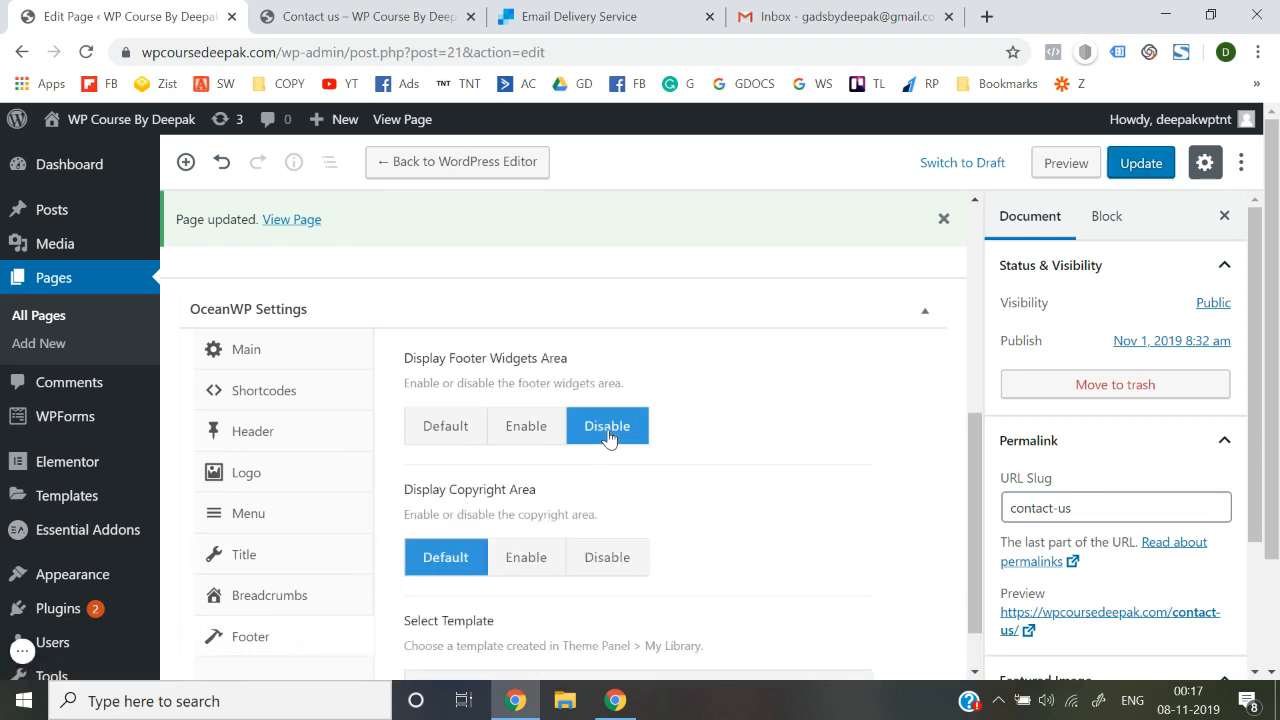
{"action": "left_click", "coordinate": [1154, 165]}
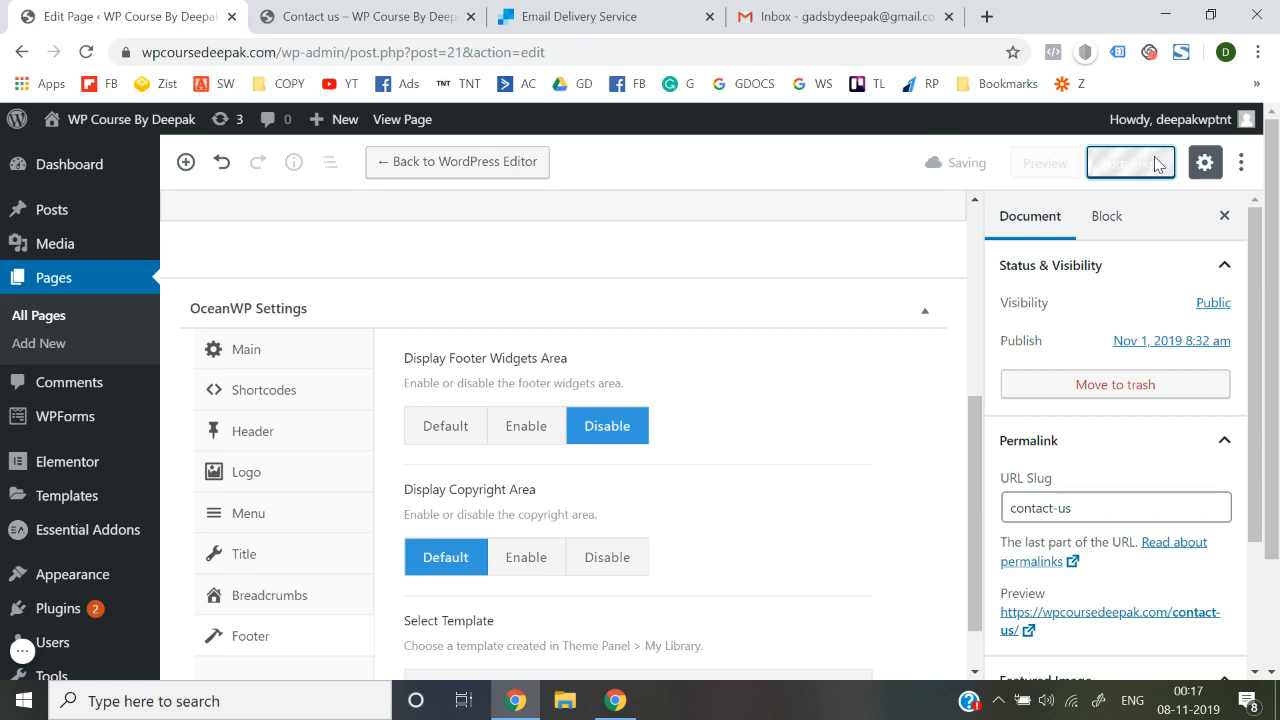
{"action": "left_click", "coordinate": [388, 20]}
{"action": "left_click", "coordinate": [409, 54]}
{"action": "key", "text": "Return"}
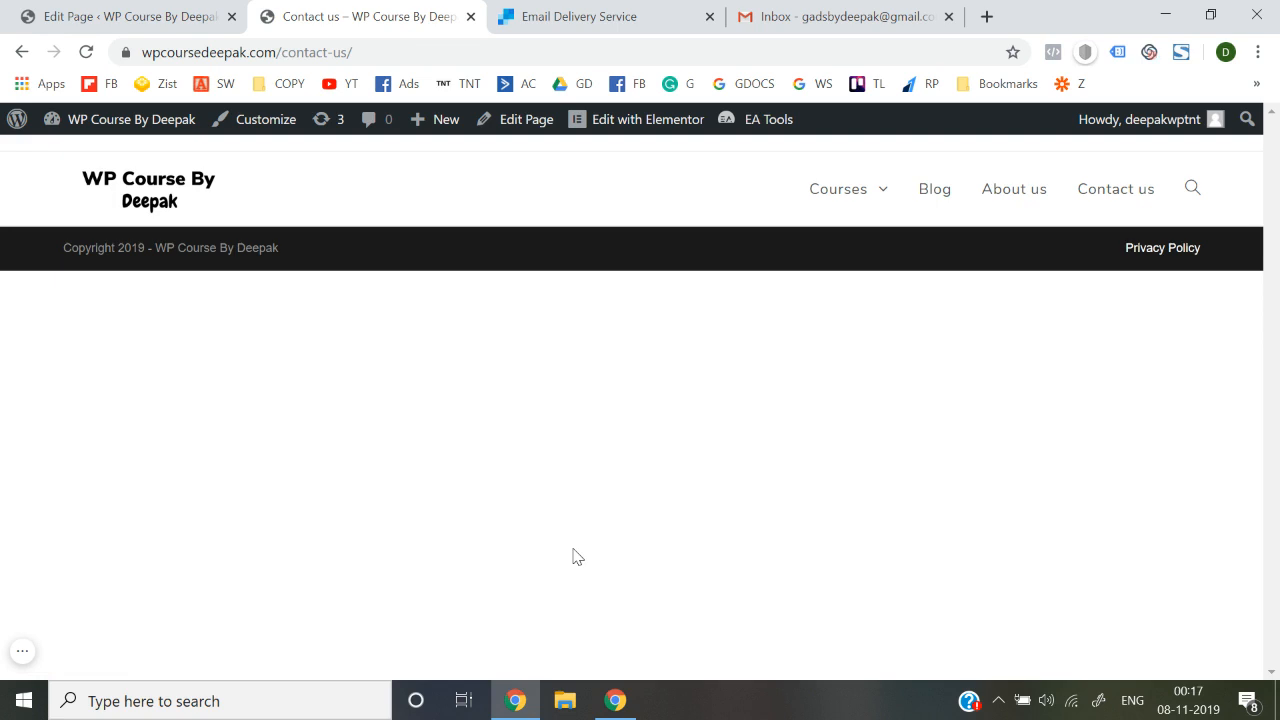
Step: Open the Contact us page in Elementor and add a new single-column section
{"action": "left_click", "coordinate": [617, 124]}
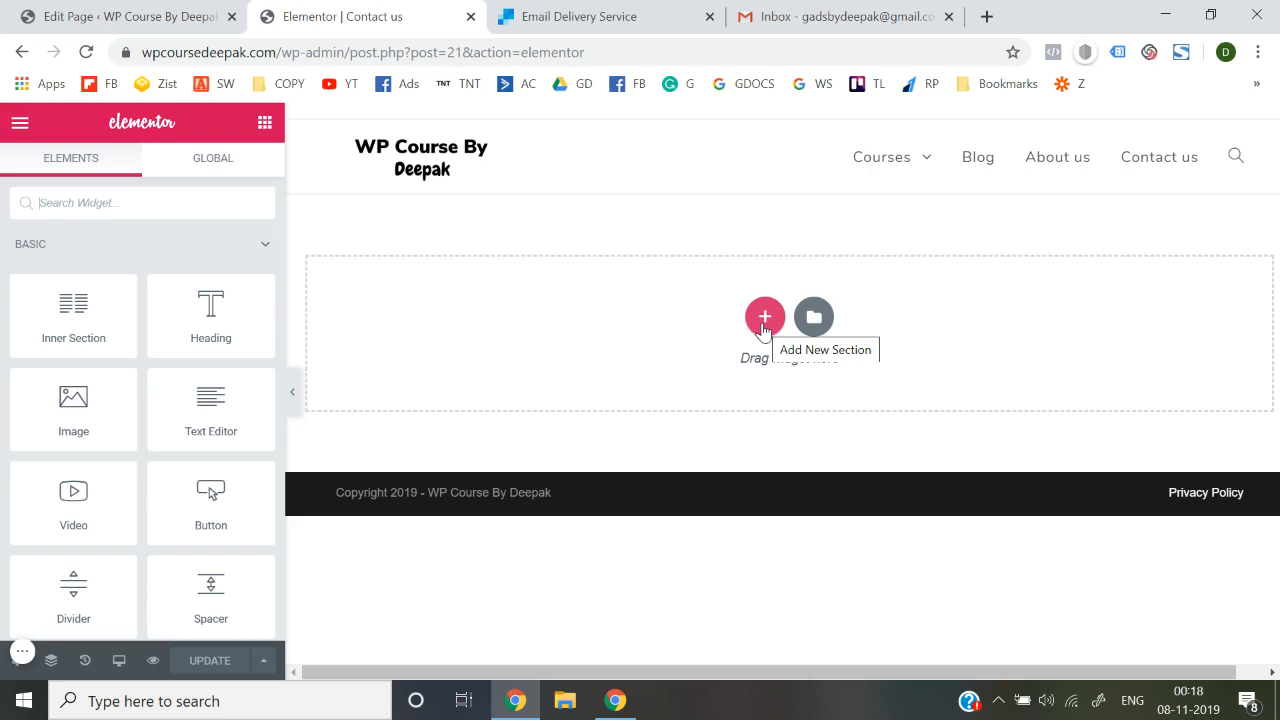
{"action": "left_click", "coordinate": [764, 318]}
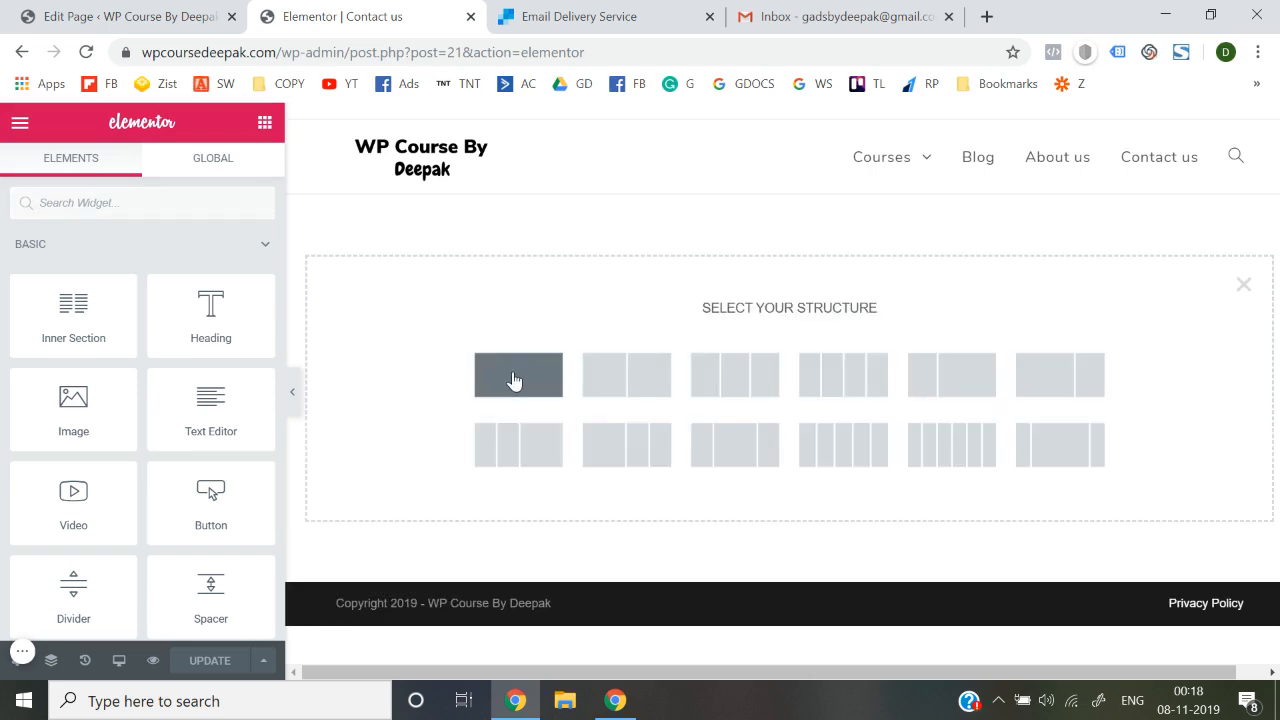
{"action": "left_click", "coordinate": [513, 380]}
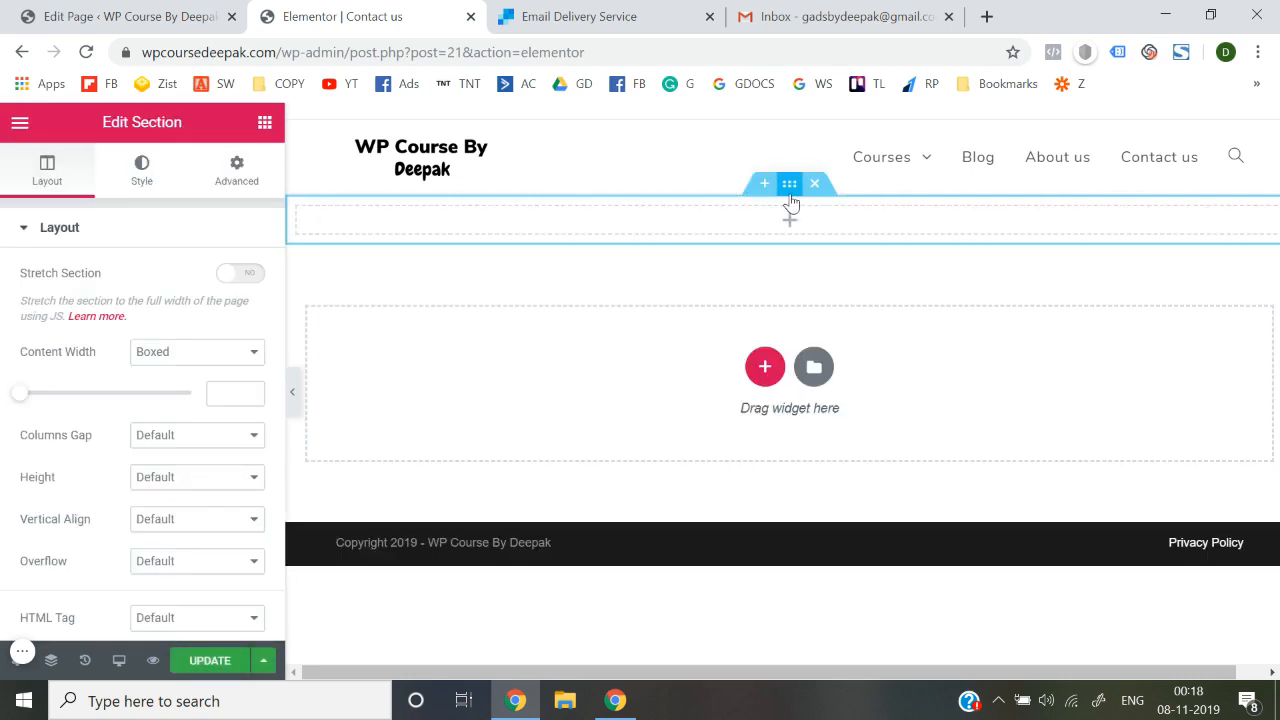
Step: Find the Pexels site in a new browser tab and search its photos for "contact us"
{"action": "left_click", "coordinate": [986, 16]}
{"action": "type", "text": "pexels"}
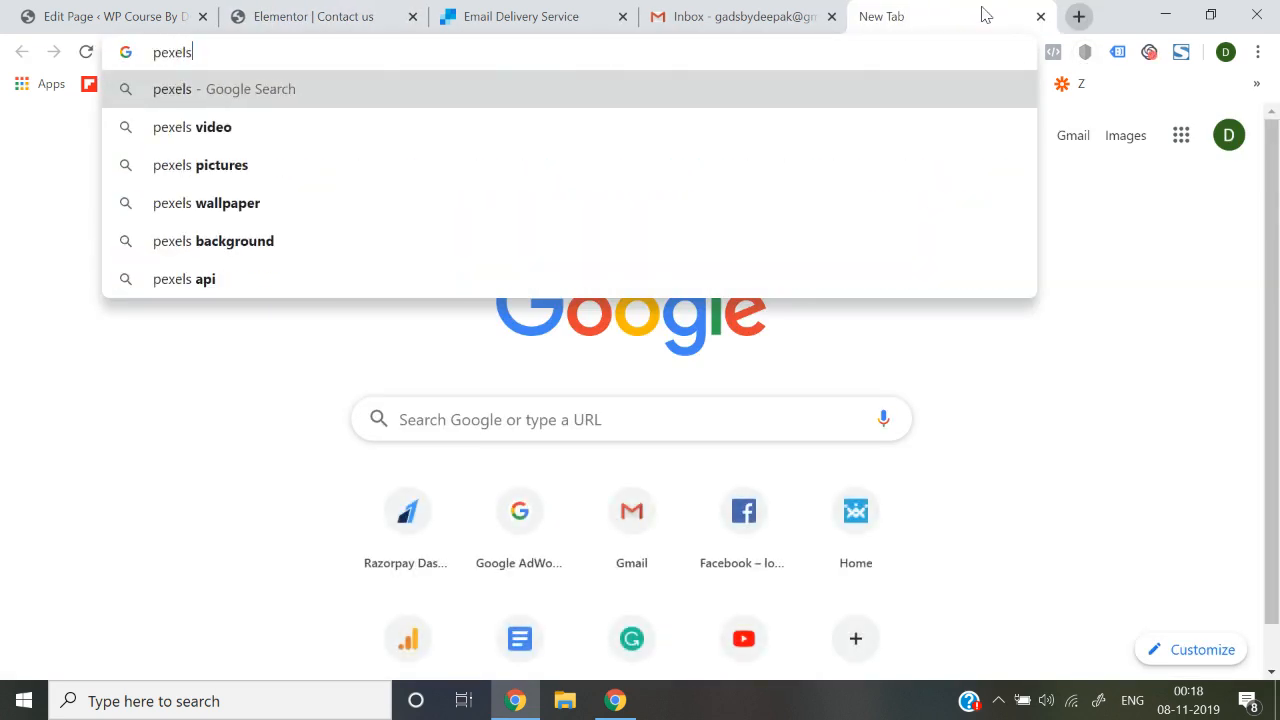
{"action": "key", "text": "Return"}
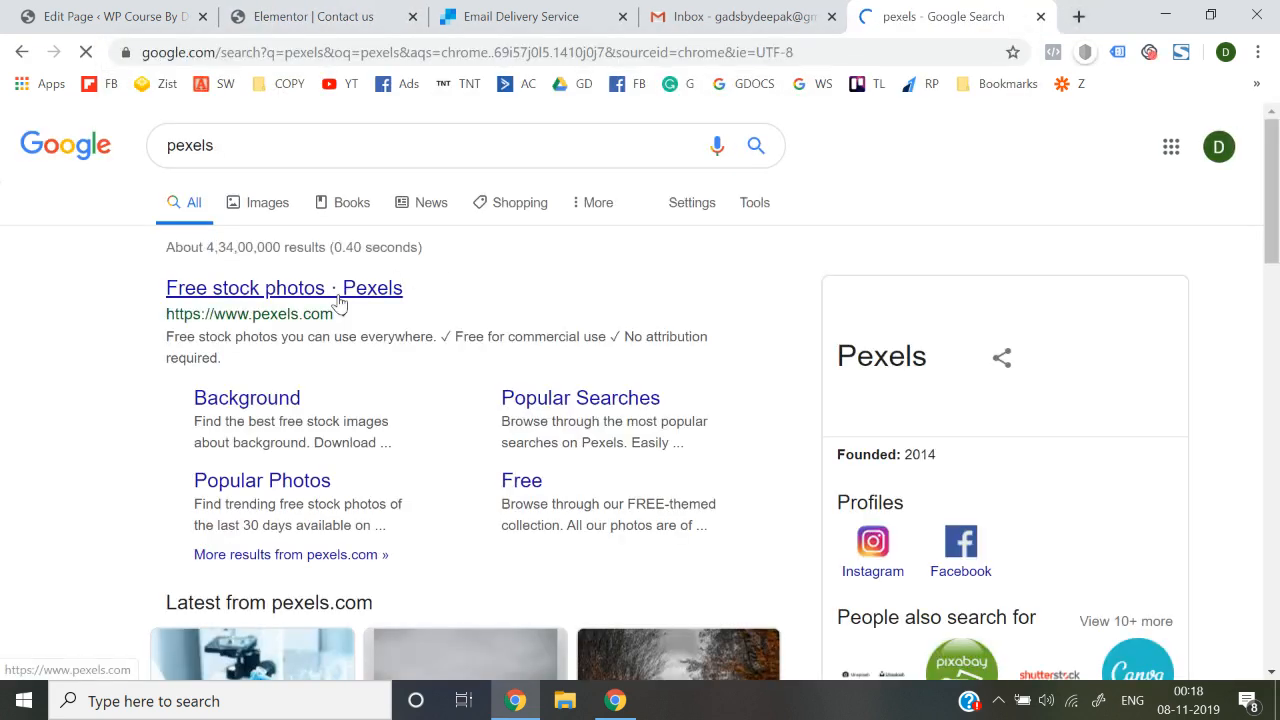
{"action": "left_click", "coordinate": [339, 292]}
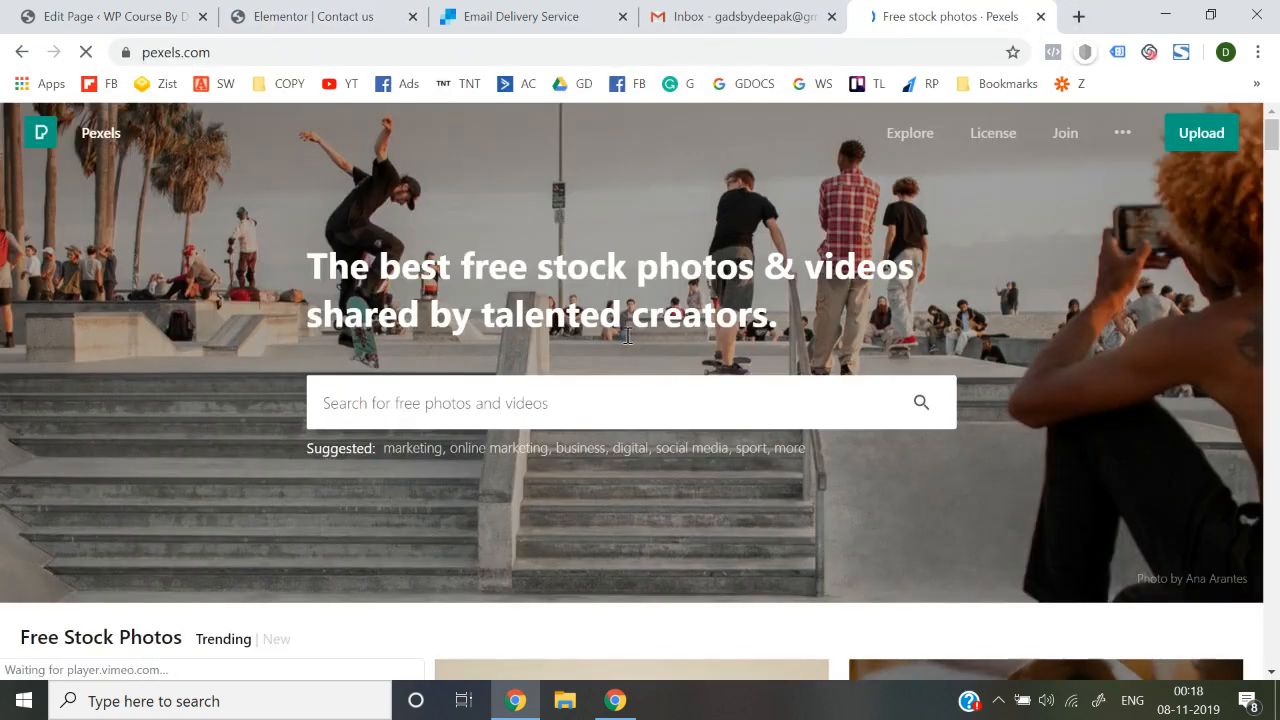
{"action": "left_click", "coordinate": [622, 380]}
{"action": "type", "text": "contact"}
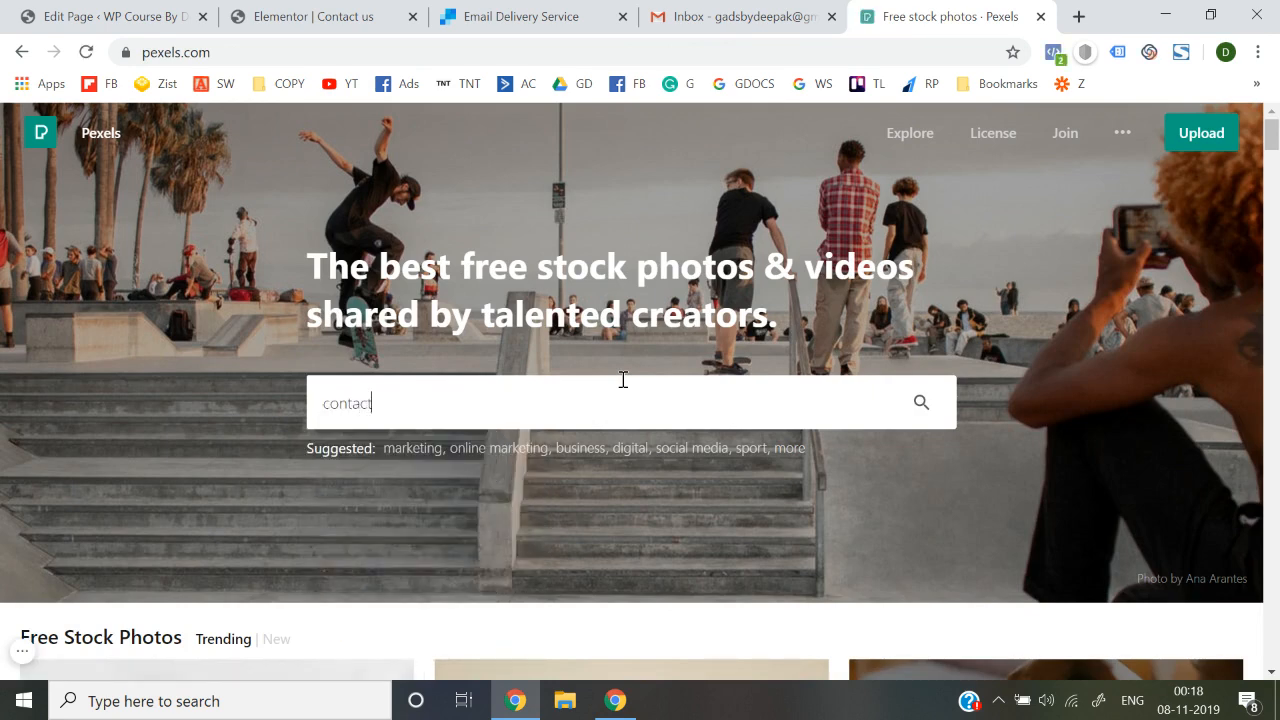
{"action": "type", "text": " us"}
{"action": "key", "text": "Return"}
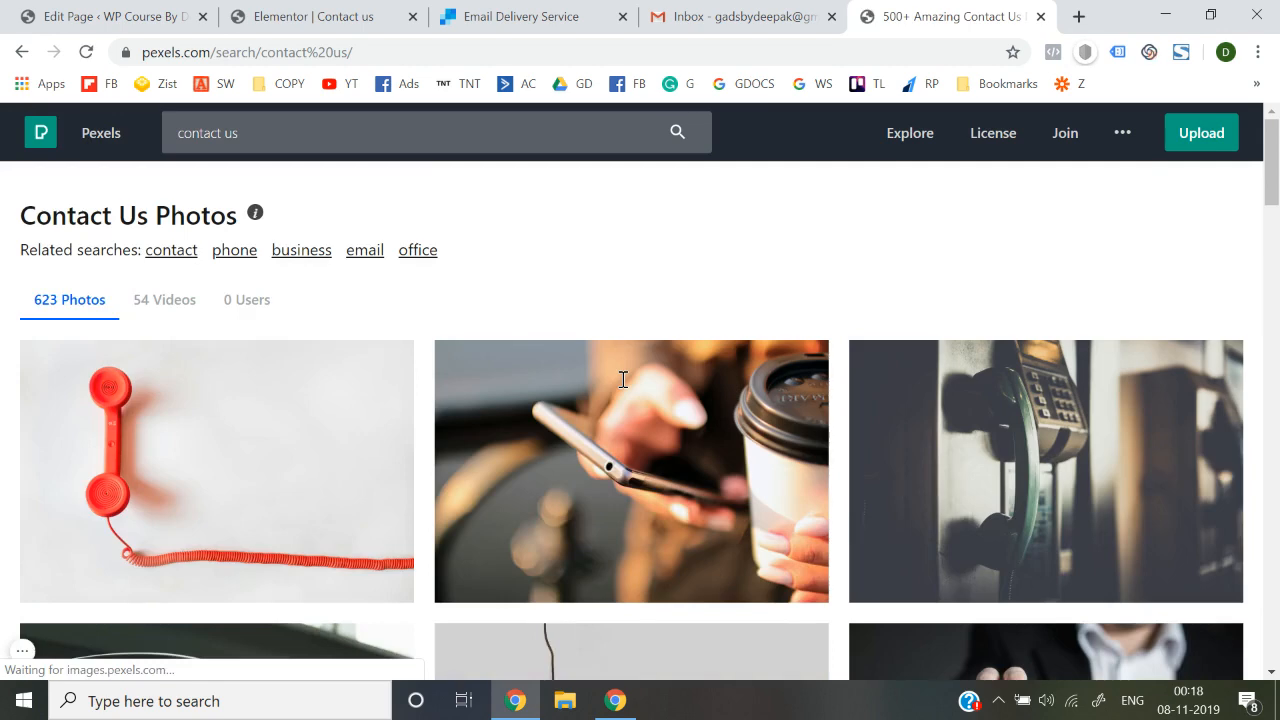
Step: Look through the Pexels photo results for an image that suits the Contact us page
{"action": "scroll", "coordinate": [622, 380], "scroll_direction": "down", "scroll_amount": 1}
{"action": "scroll", "coordinate": [622, 380], "scroll_direction": "down", "scroll_amount": 5}
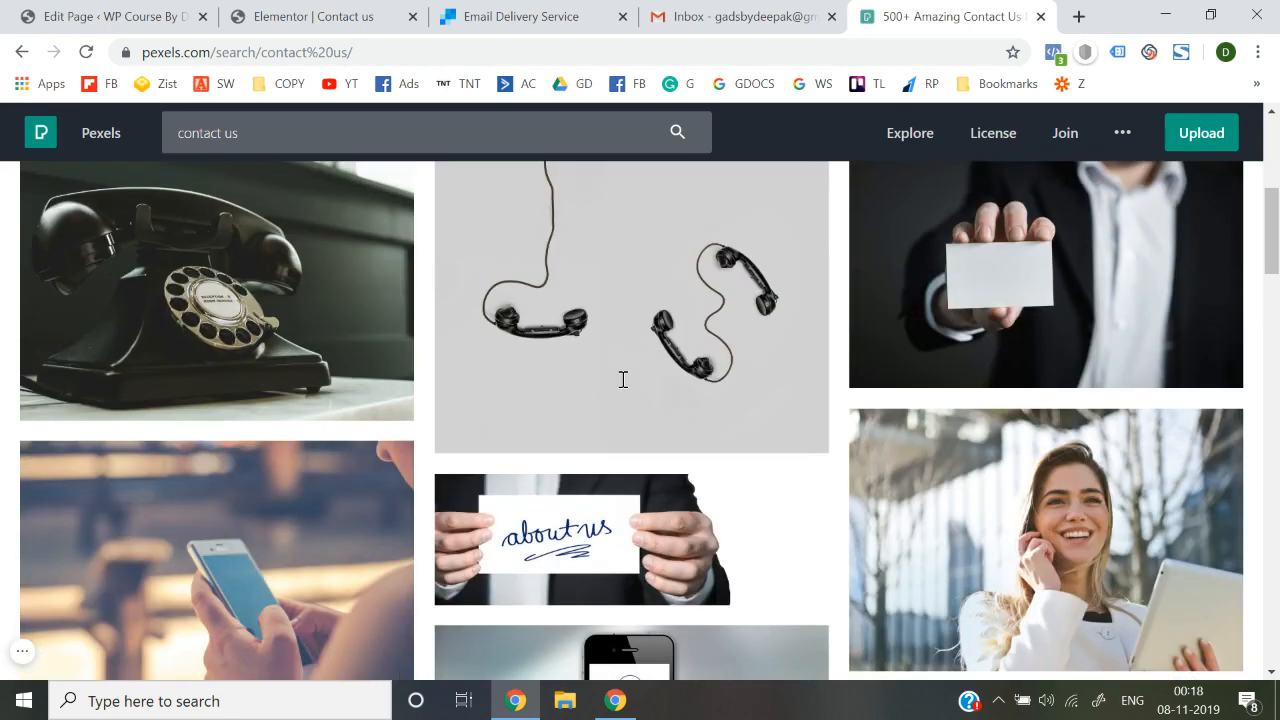
{"action": "scroll", "coordinate": [622, 380], "scroll_direction": "down", "scroll_amount": 5}
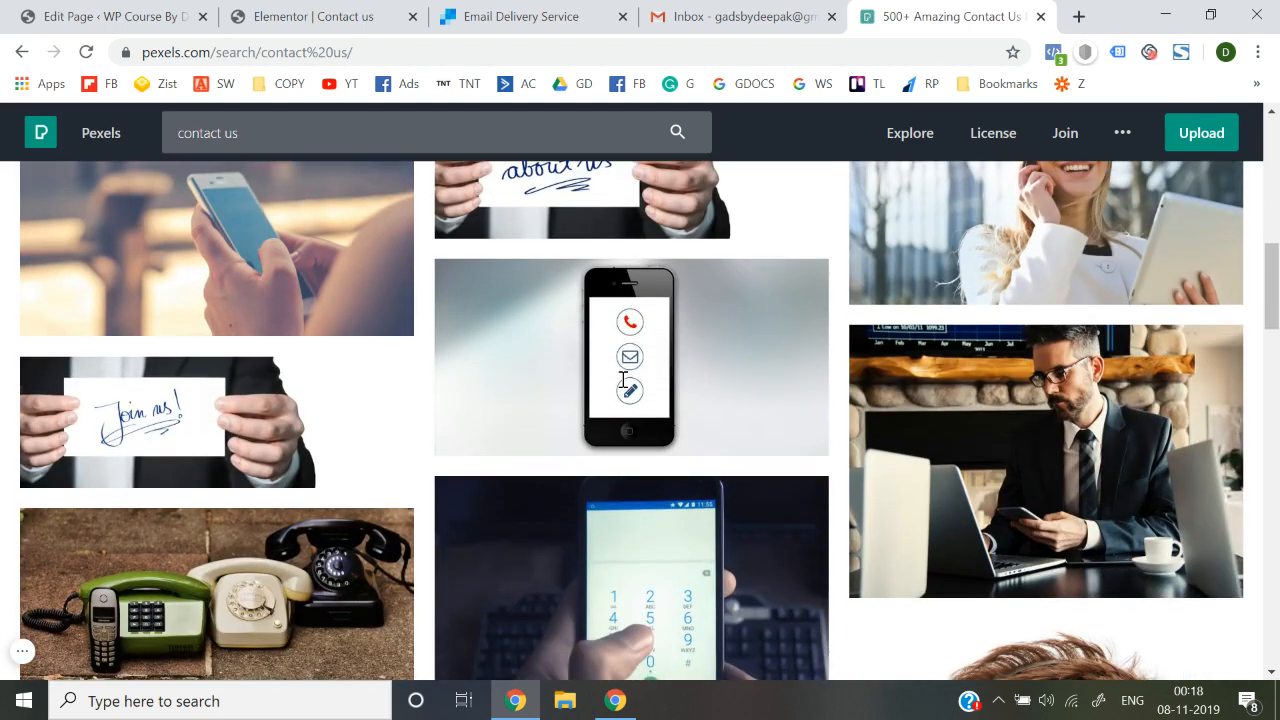
{"action": "scroll", "coordinate": [622, 386], "scroll_direction": "down", "scroll_amount": 7}
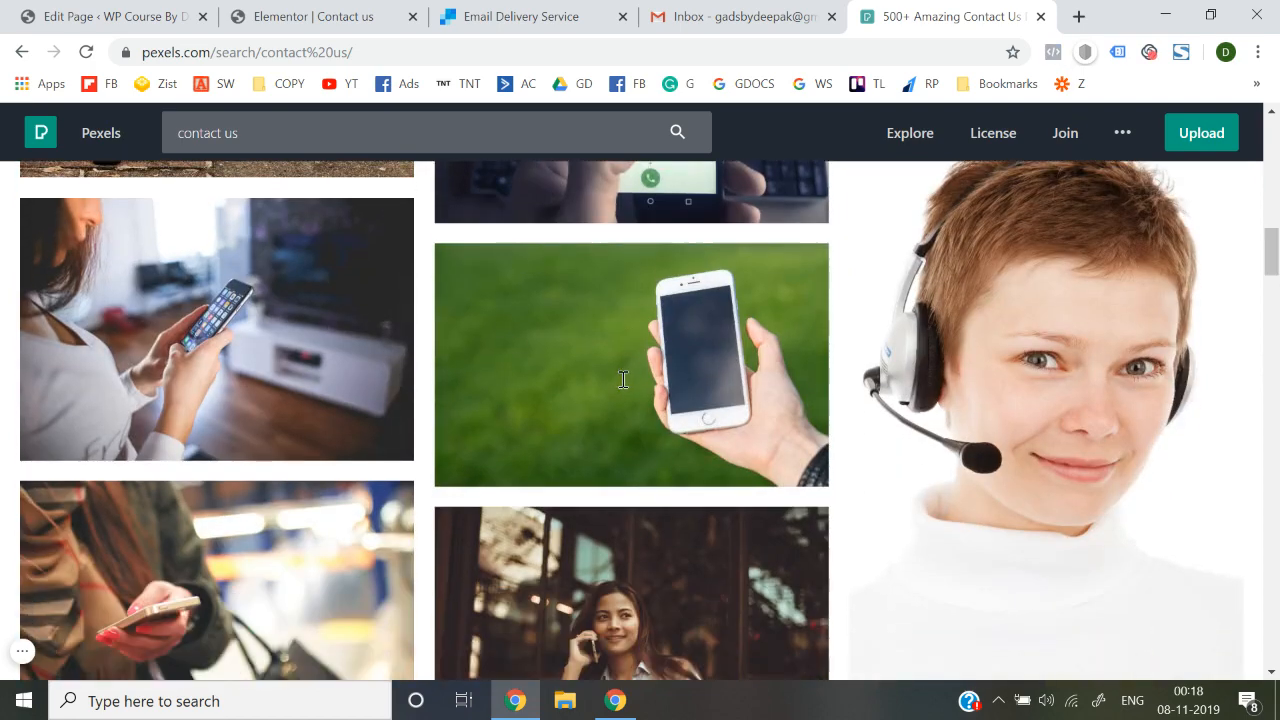
{"action": "scroll", "coordinate": [622, 380], "scroll_direction": "down", "scroll_amount": 6}
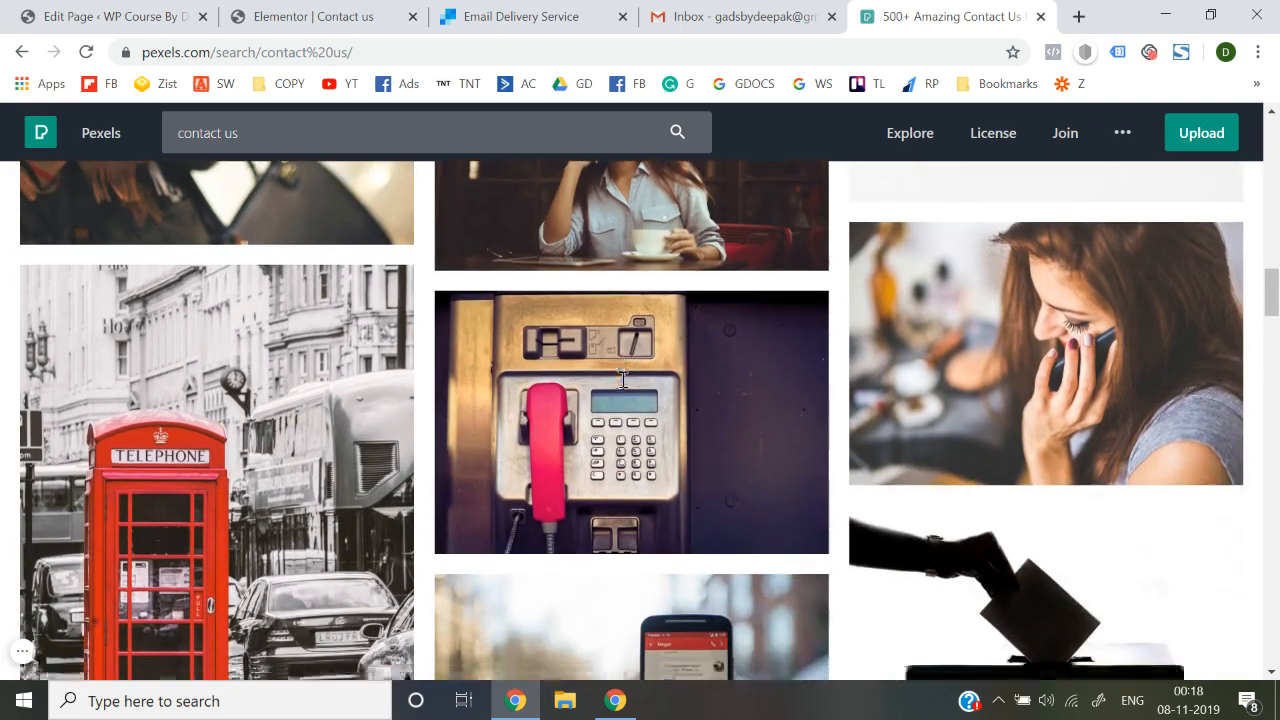
{"action": "scroll", "coordinate": [622, 380], "scroll_direction": "down", "scroll_amount": 2}
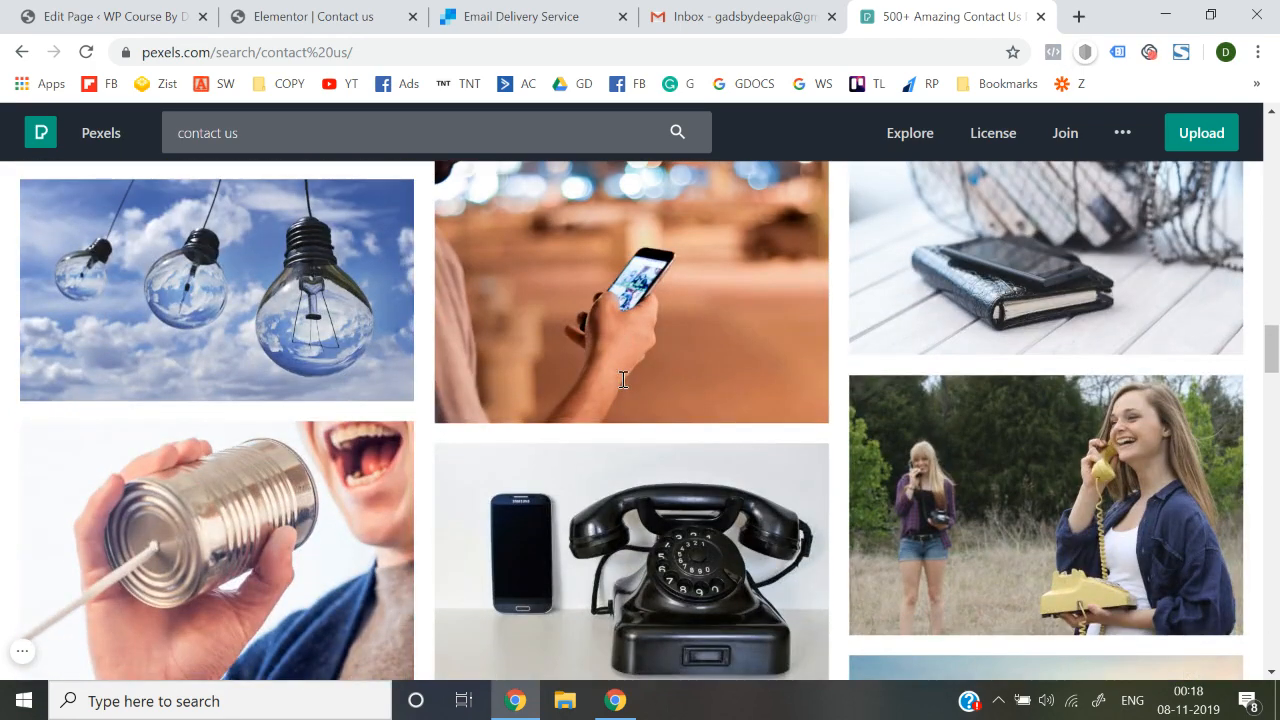
{"action": "scroll", "coordinate": [380, 500], "scroll_direction": "down", "scroll_amount": 1}
{"action": "scroll", "coordinate": [381, 497], "scroll_direction": "up", "scroll_amount": 3}
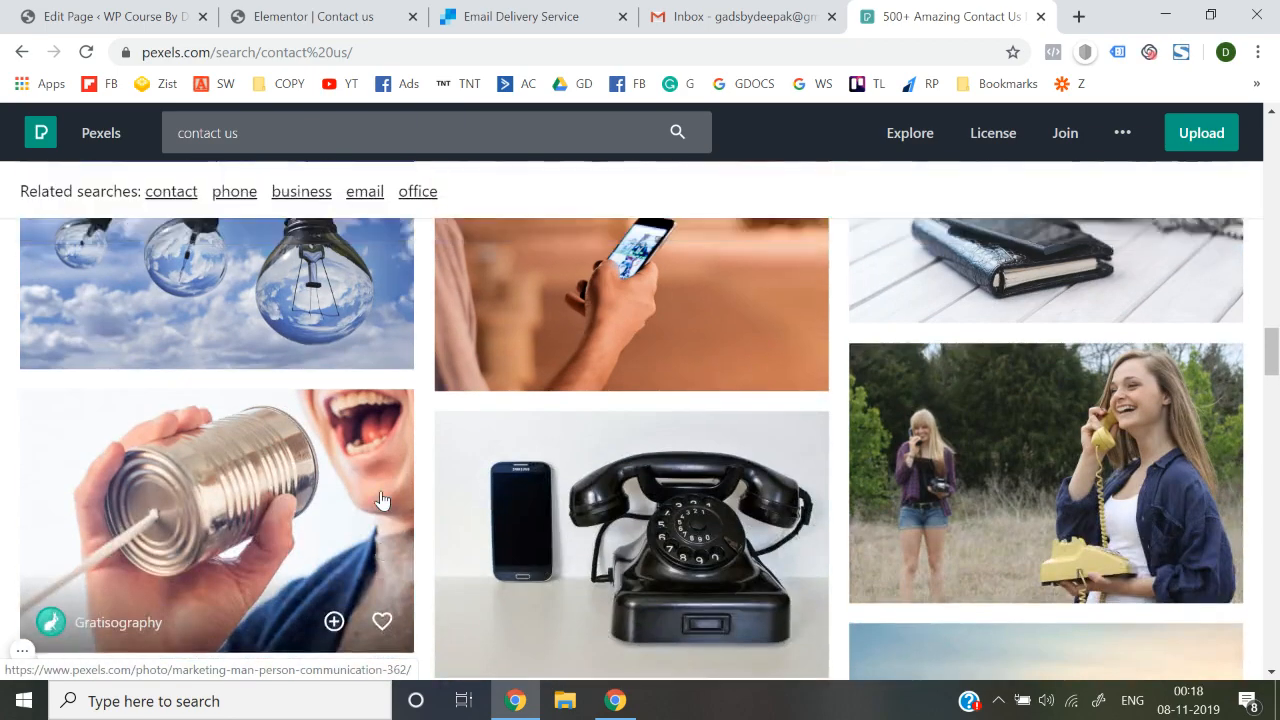
{"action": "scroll", "coordinate": [666, 471], "scroll_direction": "down", "scroll_amount": 5}
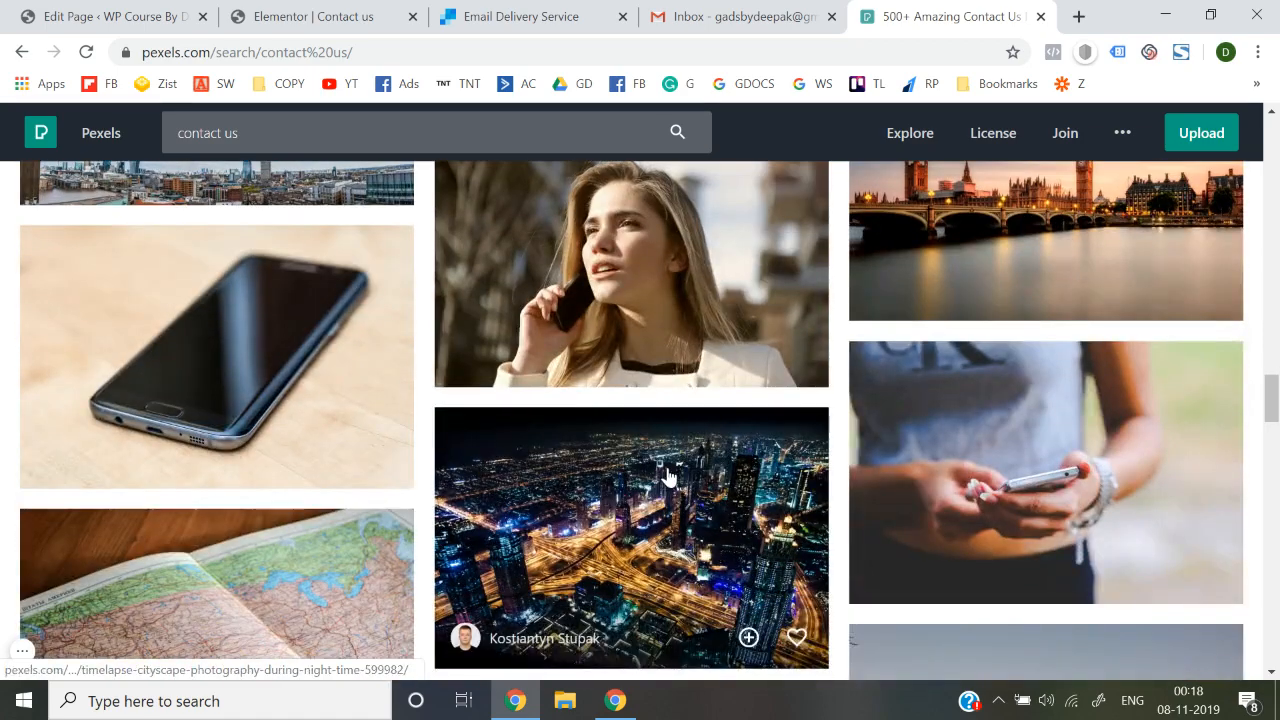
{"action": "scroll", "coordinate": [668, 477], "scroll_direction": "up", "scroll_amount": 2}
{"action": "scroll", "coordinate": [668, 477], "scroll_direction": "up", "scroll_amount": 7}
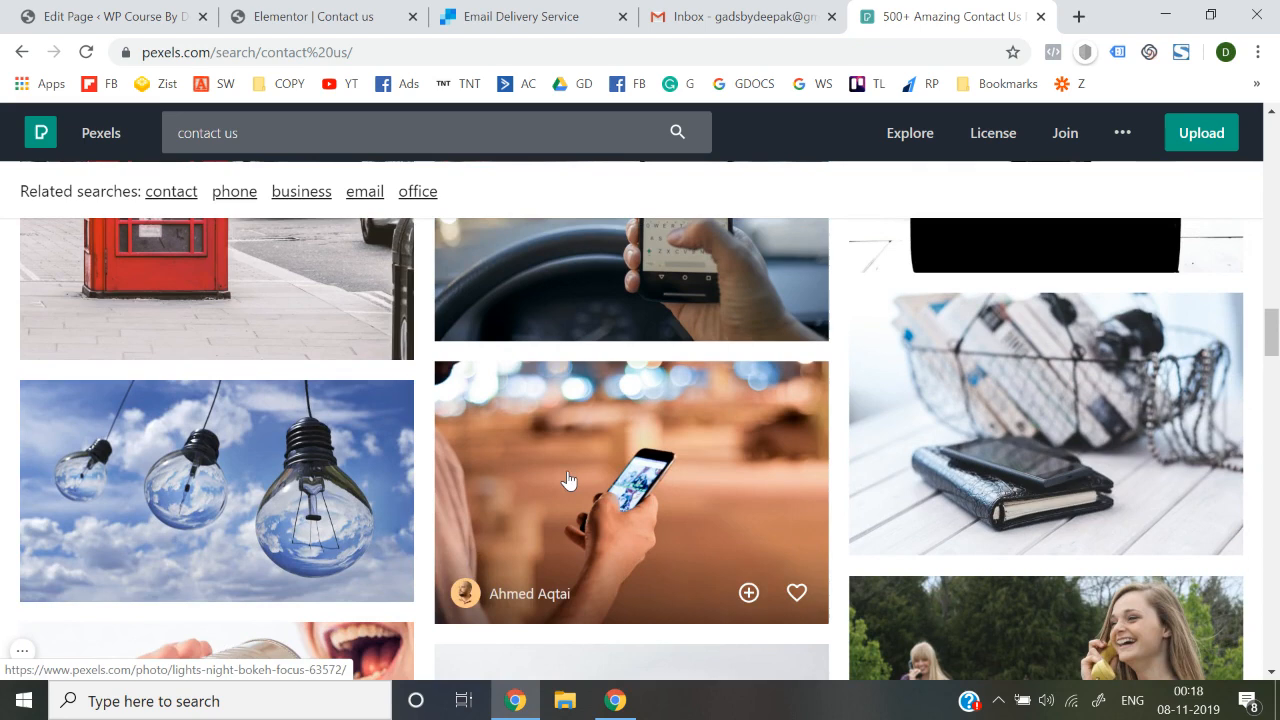
Step: Download the photo of a hand holding a phone against blurred night lights, and dismiss the thank-you dialog
{"action": "left_click", "coordinate": [567, 471]}
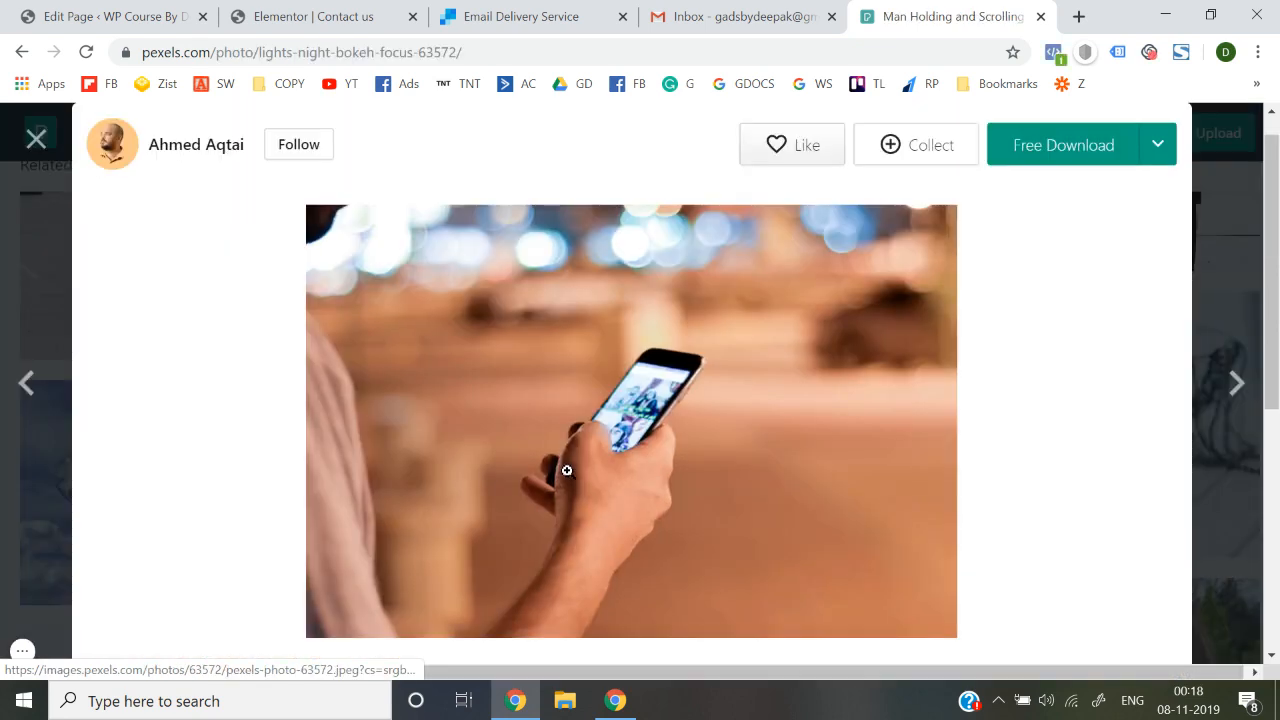
{"action": "left_click", "coordinate": [1158, 158]}
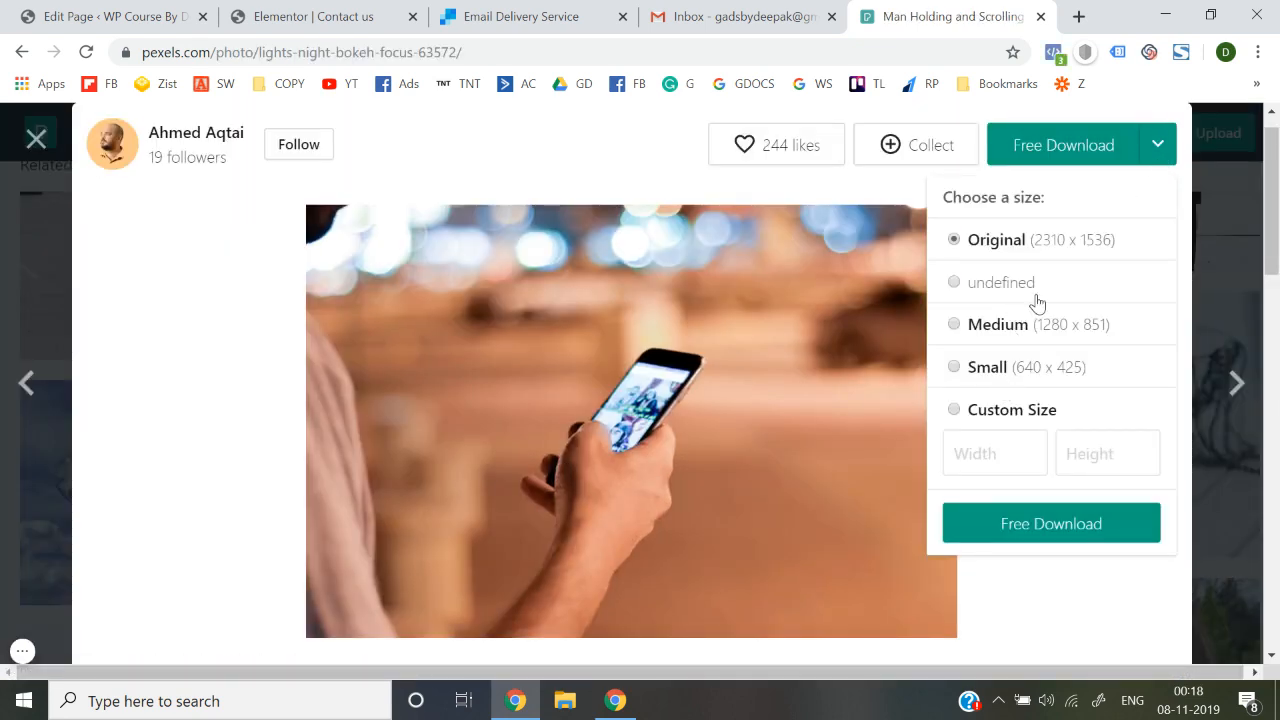
{"action": "left_click", "coordinate": [1040, 515]}
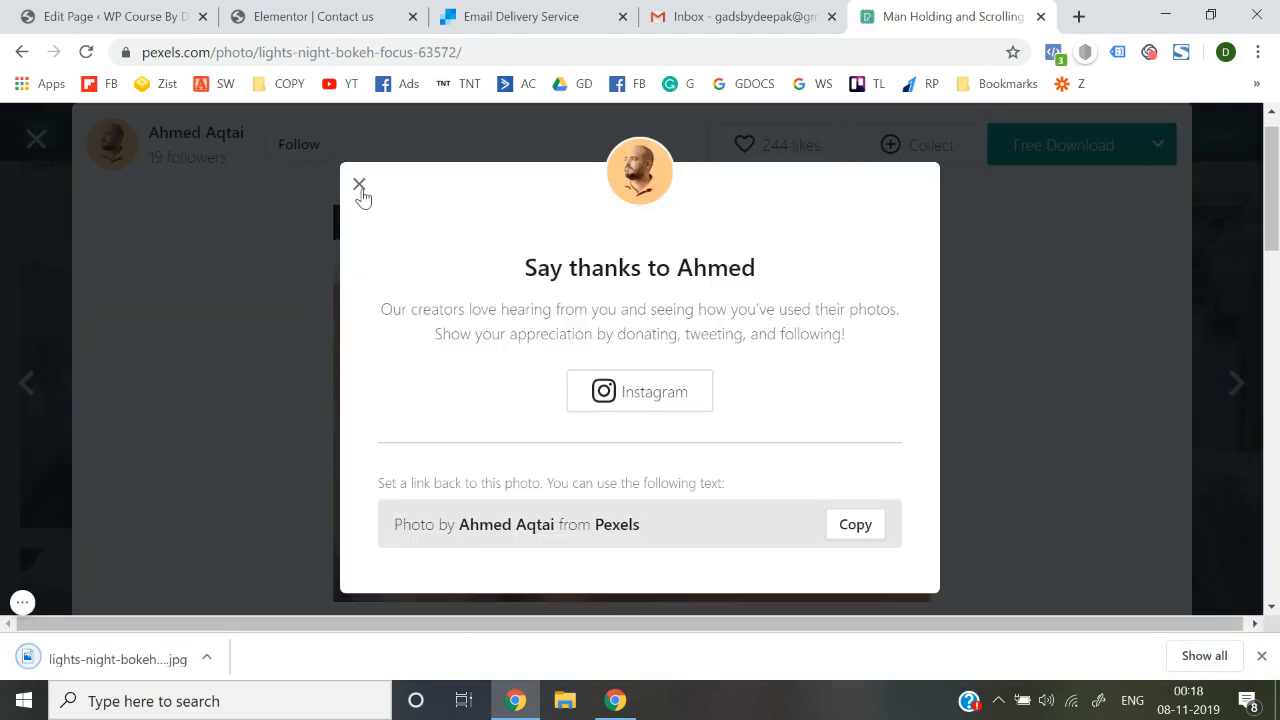
{"action": "left_click", "coordinate": [359, 187]}
Step: Show the downloaded lights-night-bokeh-focus-63572 image in its folder and check its file size in the file properties
{"action": "right_click", "coordinate": [108, 662]}
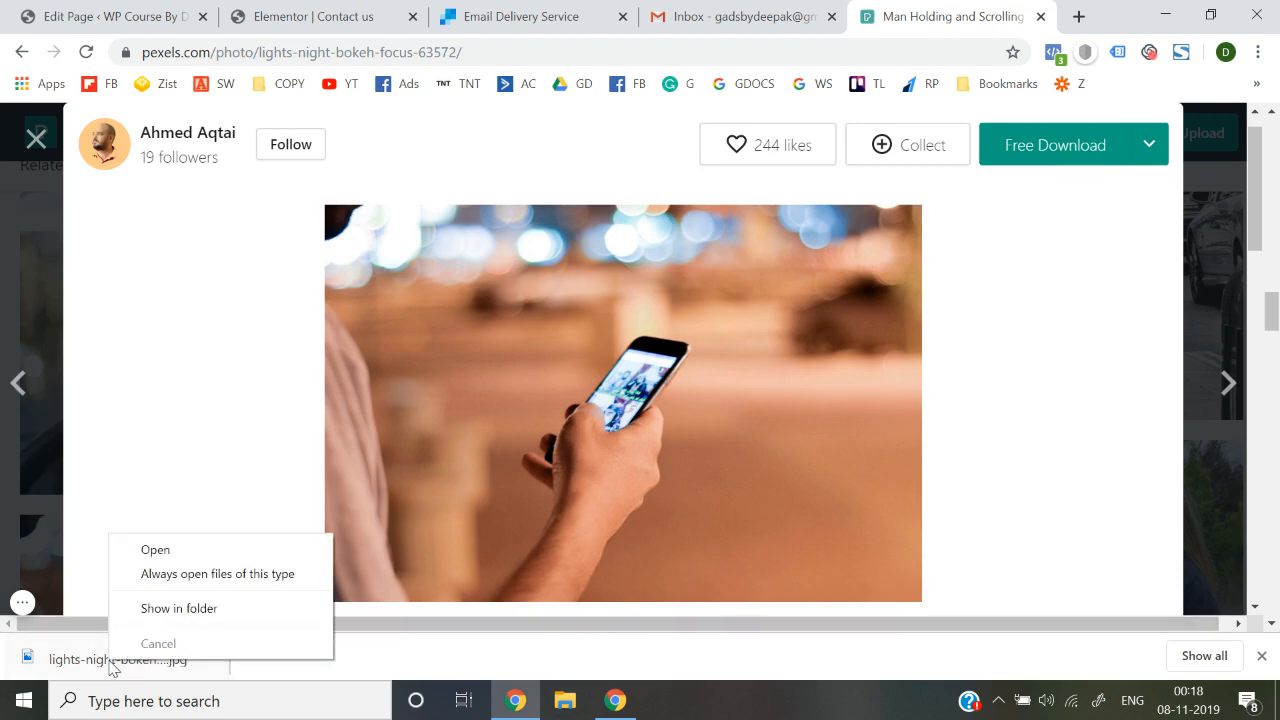
{"action": "left_click", "coordinate": [166, 606]}
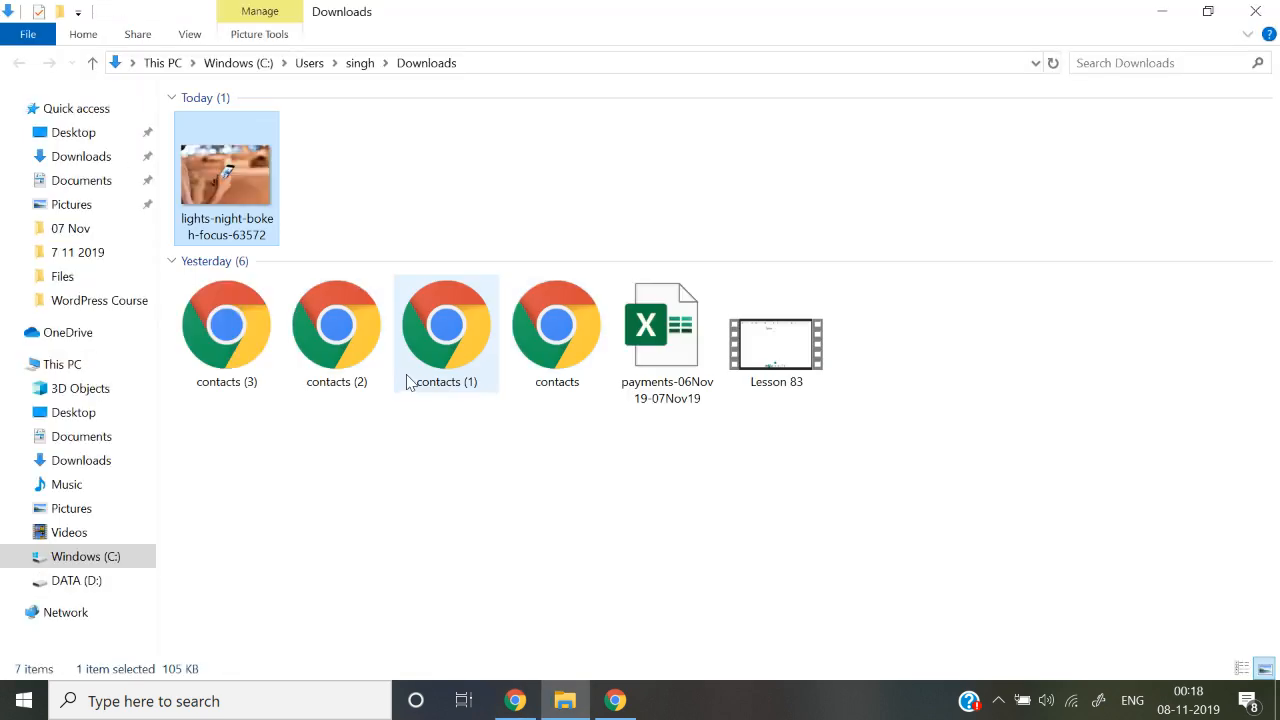
{"action": "right_click", "coordinate": [242, 199]}
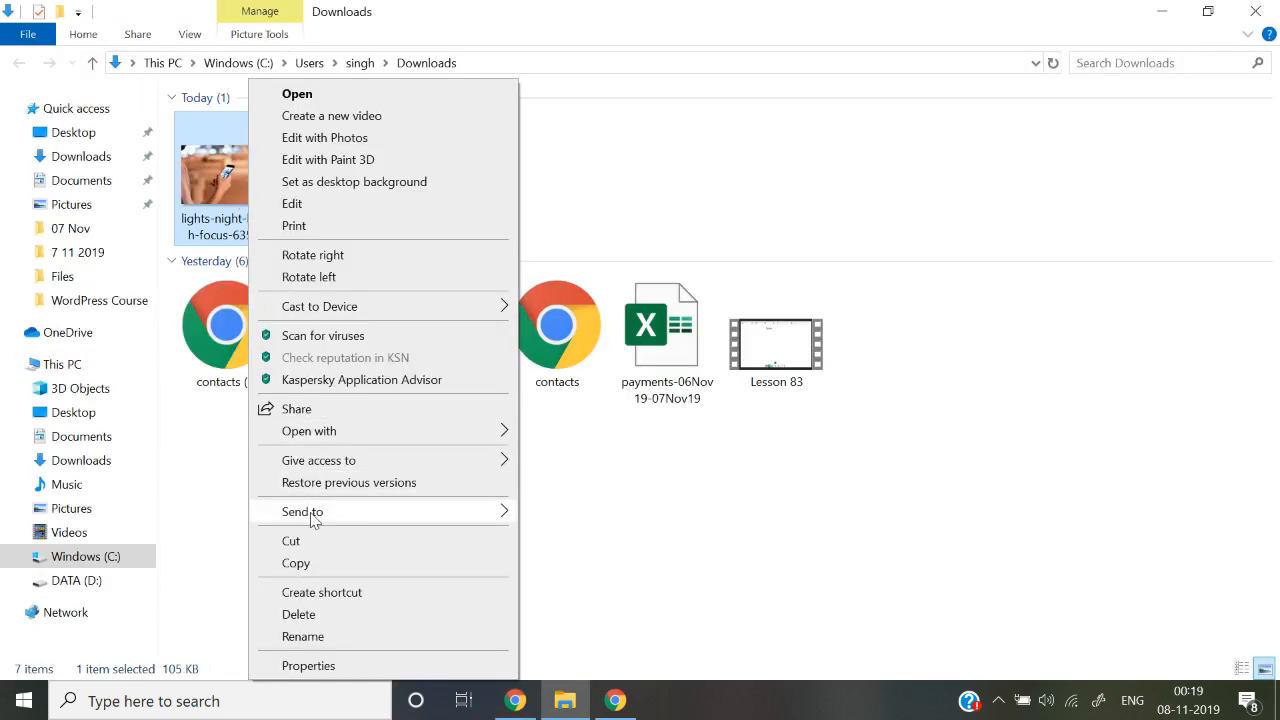
{"action": "left_click", "coordinate": [323, 663]}
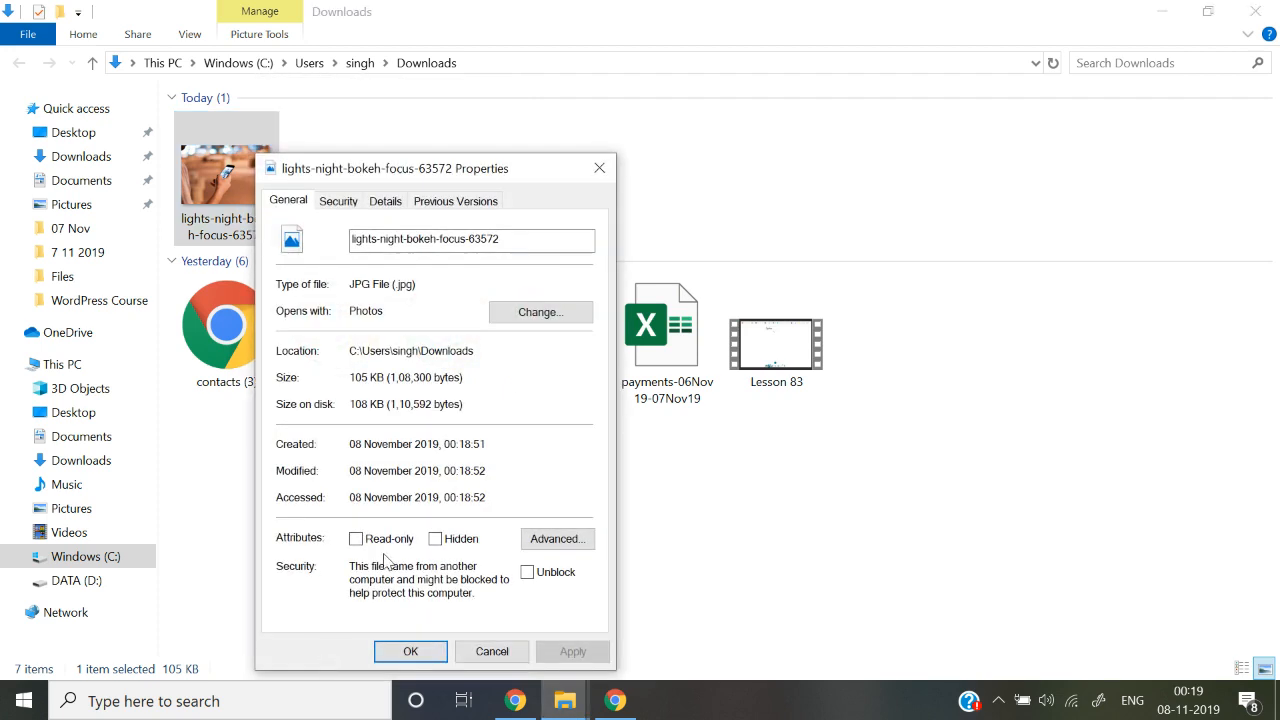
{"action": "left_click", "coordinate": [599, 168]}
Step: Switch back to Chrome, open tinypng.com in place of the Pexels photo page, and dismiss the downloads bar
{"action": "key", "text": "alt+Tab"}
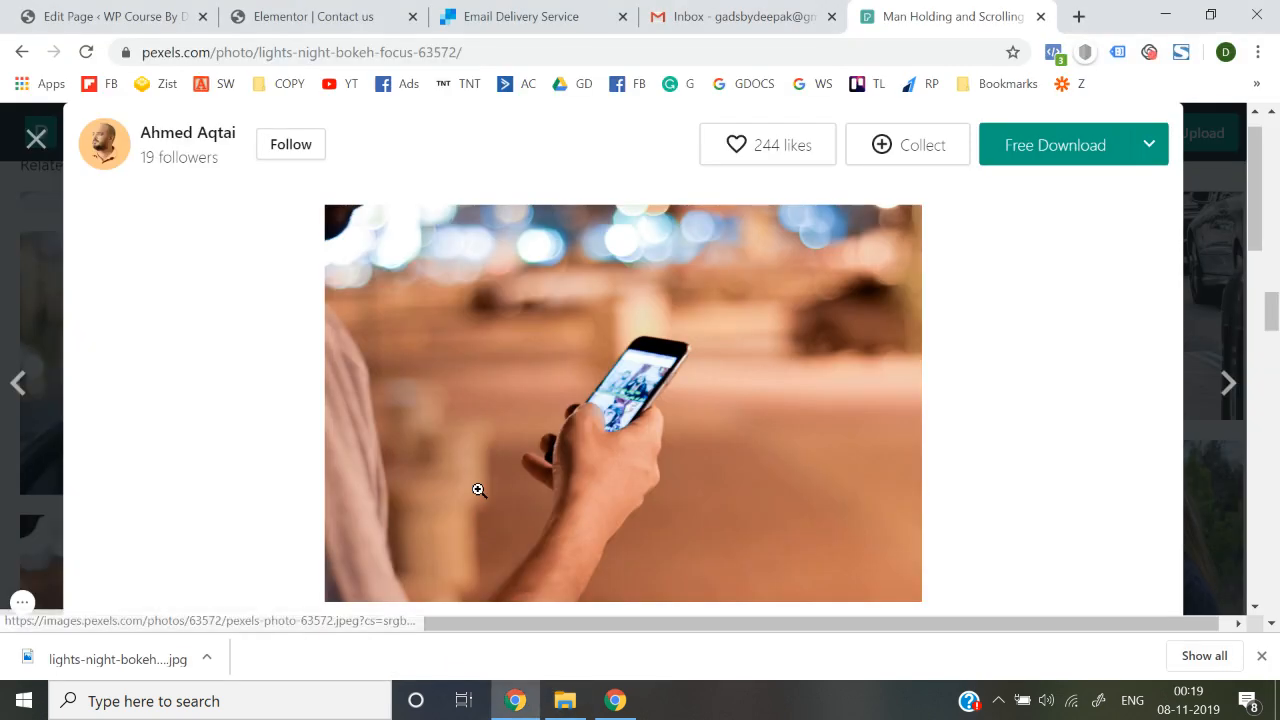
{"action": "left_click", "coordinate": [926, 58]}
{"action": "type", "text": "tiny"}
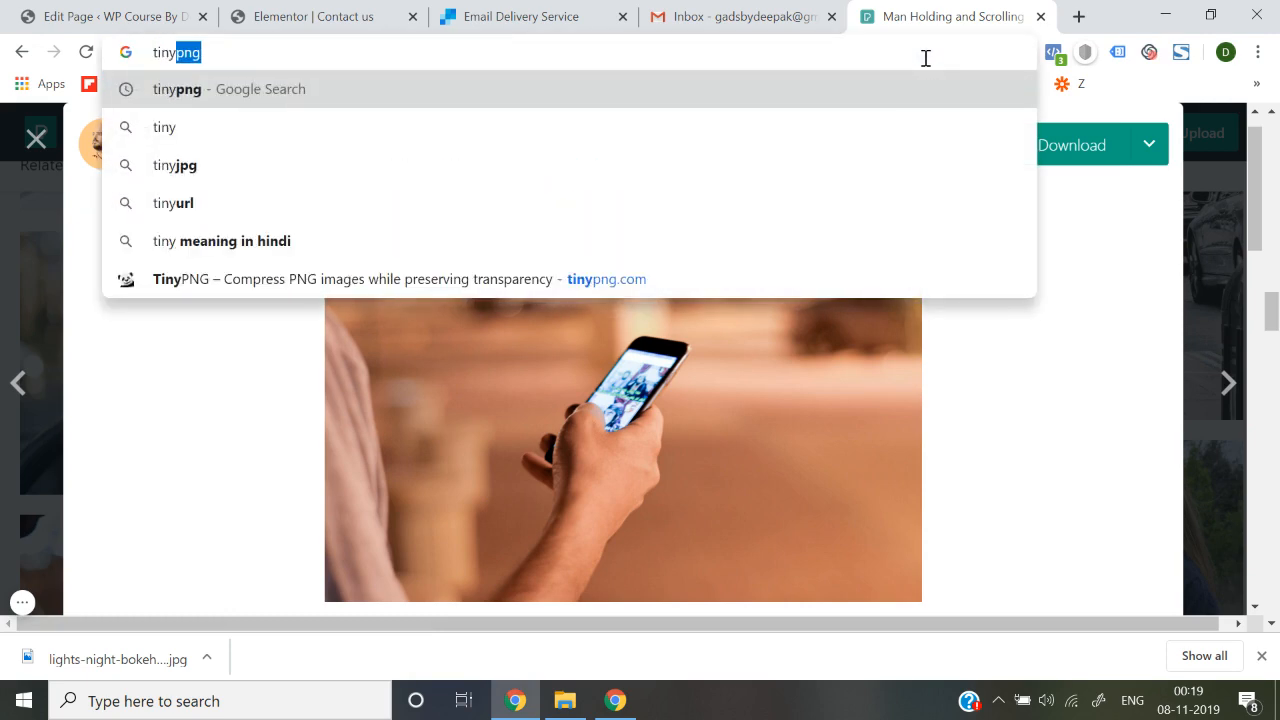
{"action": "key", "text": "Down"}
{"action": "key", "text": "Down"}
{"action": "key", "text": "Down"}
{"action": "key", "text": "Down"}
{"action": "key", "text": "Down"}
{"action": "key", "text": "Return"}
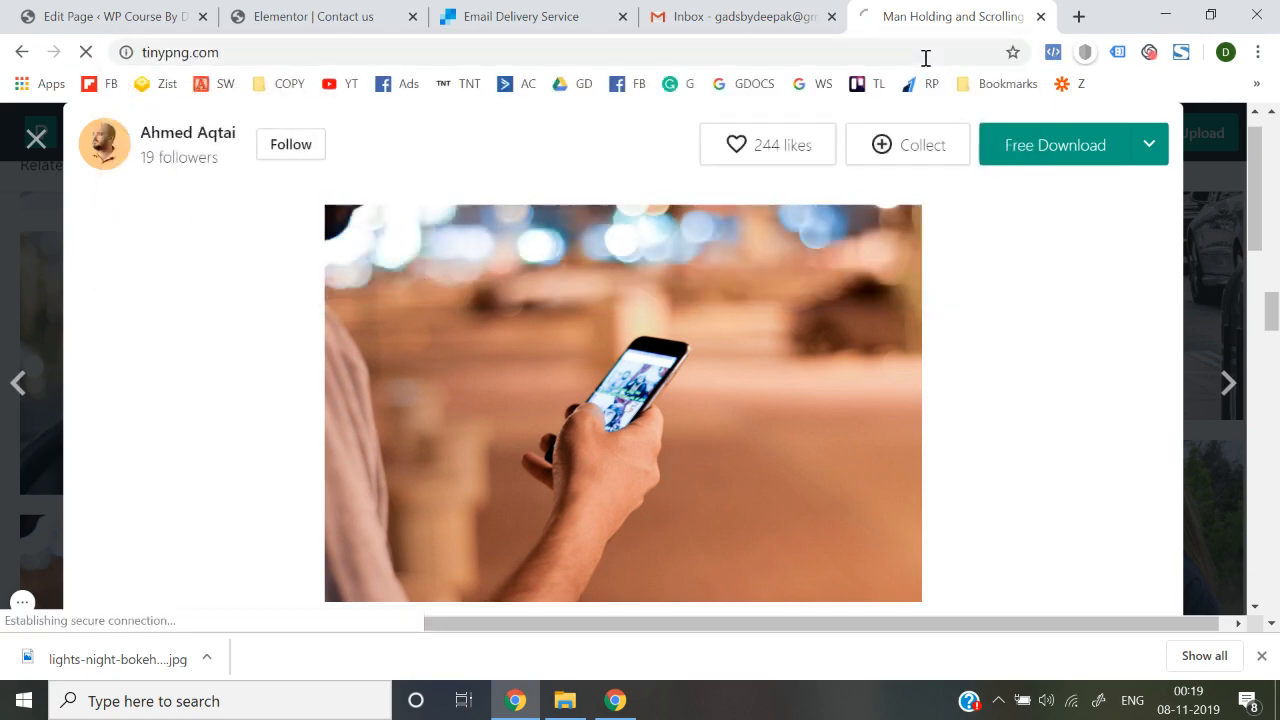
{"action": "left_click", "coordinate": [1262, 656]}
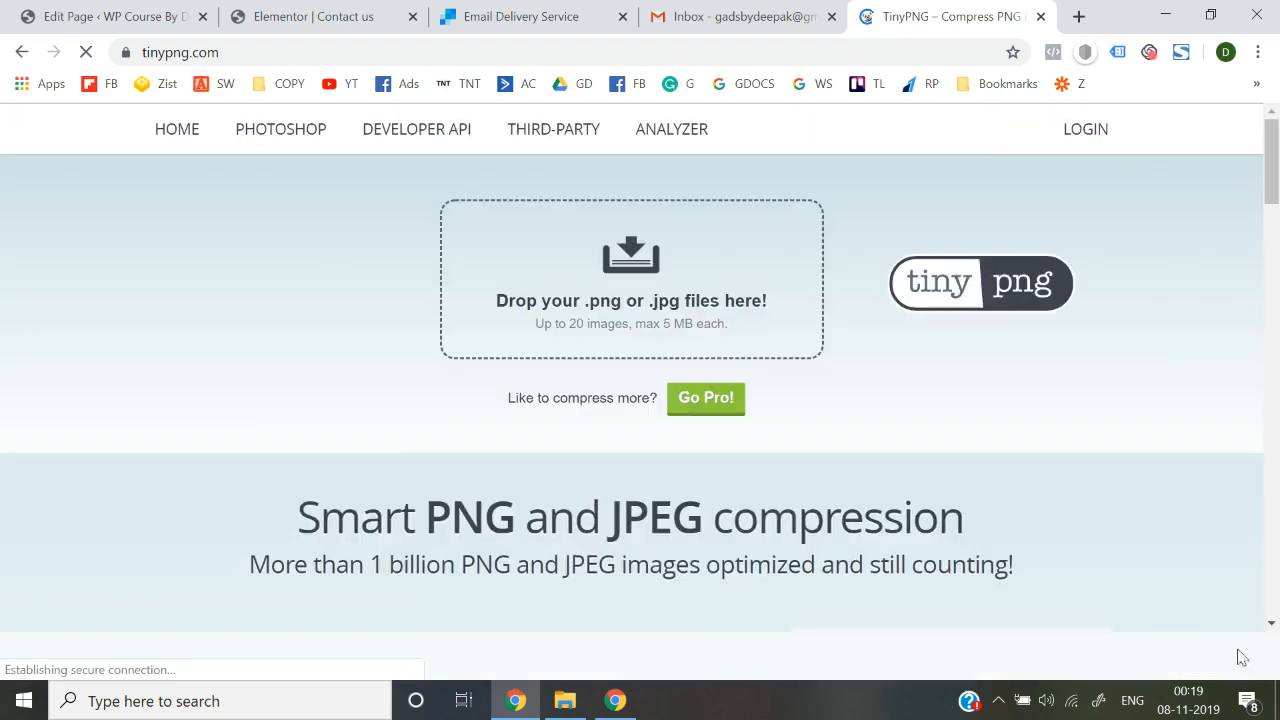
Step: Compress the lights-night-bokeh-focus-63572 image with TinyPNG and download the compressed version
{"action": "left_click", "coordinate": [629, 262]}
{"action": "double_click", "coordinate": [251, 199]}
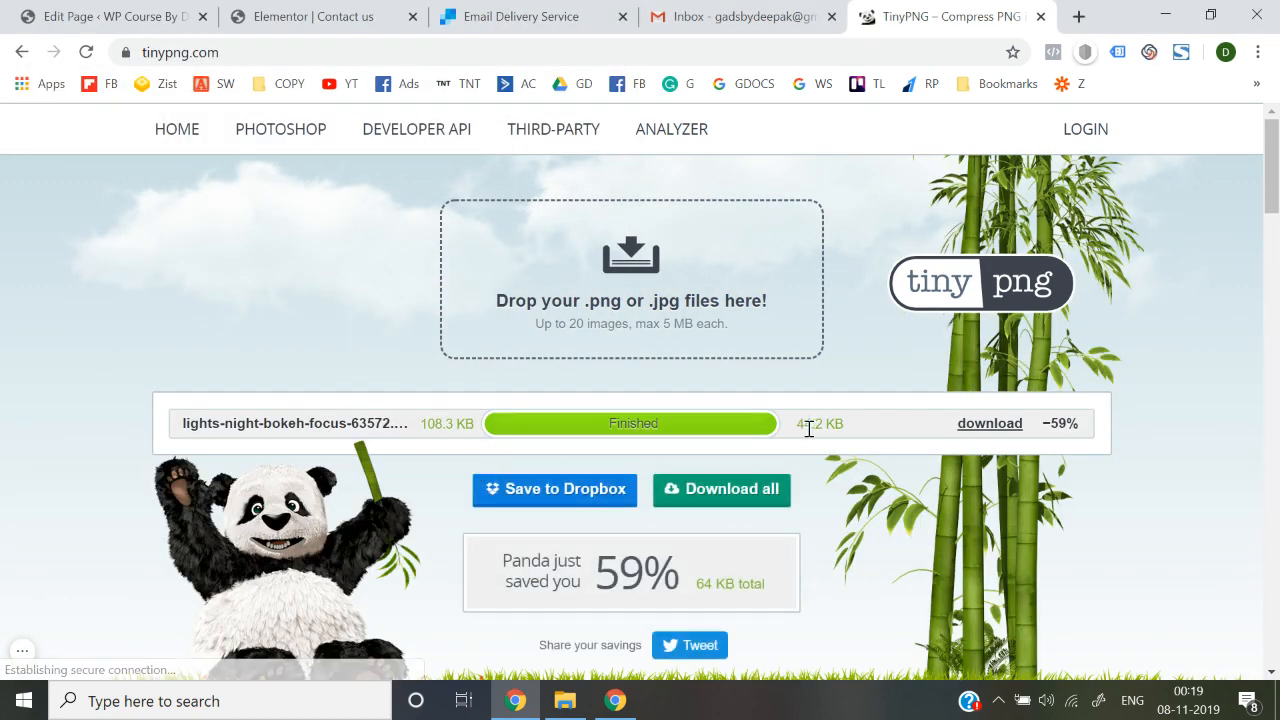
{"action": "left_click", "coordinate": [990, 424]}
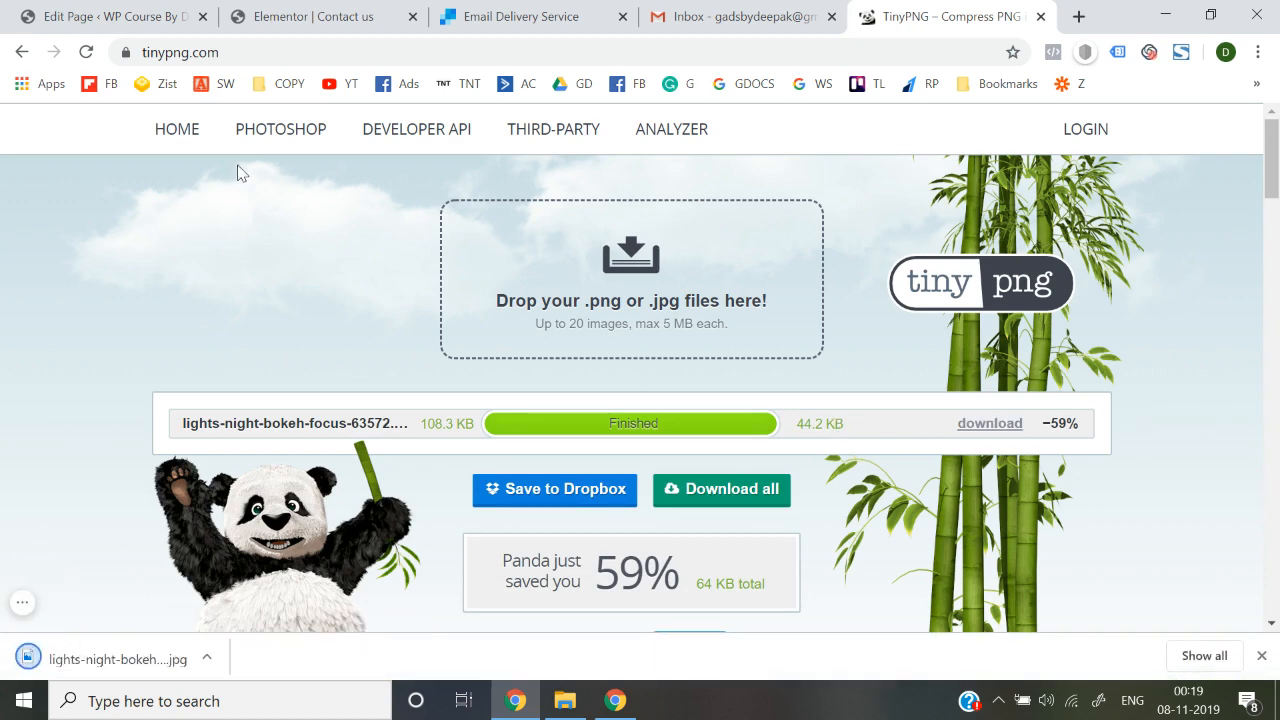
Step: Switch back to the Elementor Contact us page and set the section's background type to Classic
{"action": "left_click", "coordinate": [190, 16]}
{"action": "left_click", "coordinate": [290, 10]}
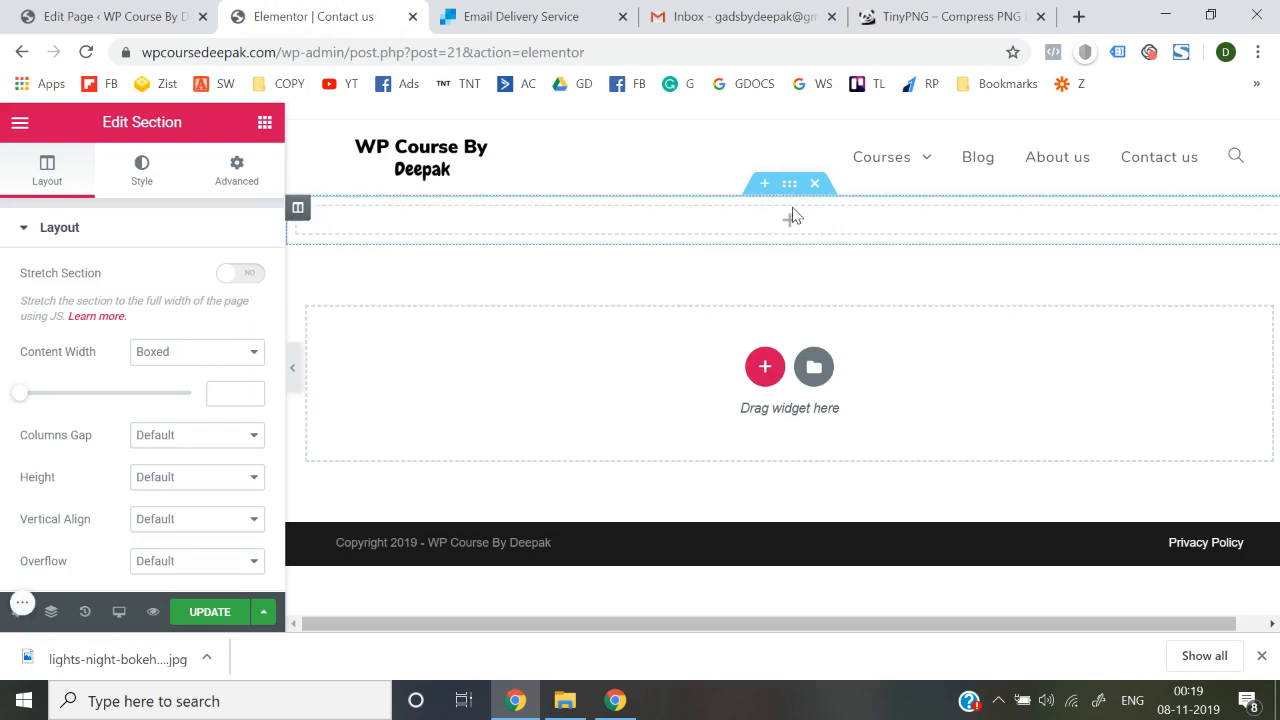
{"action": "left_click", "coordinate": [141, 180]}
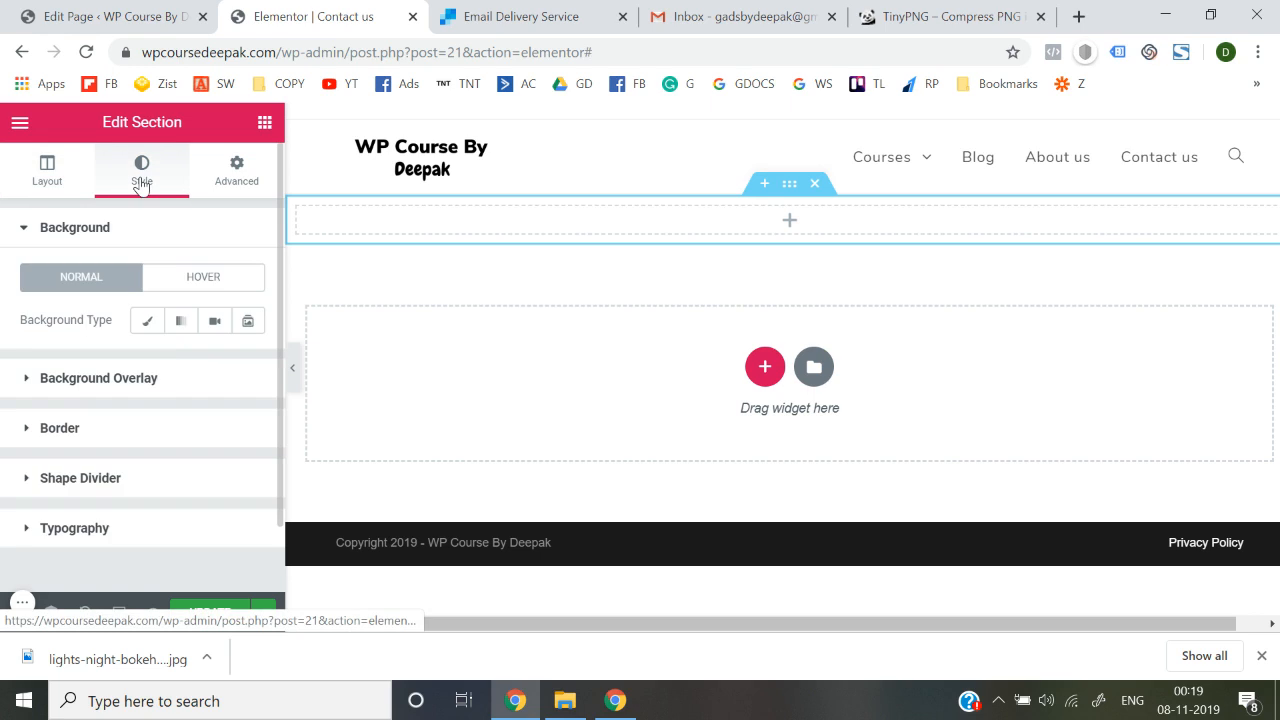
{"action": "left_click", "coordinate": [145, 322]}
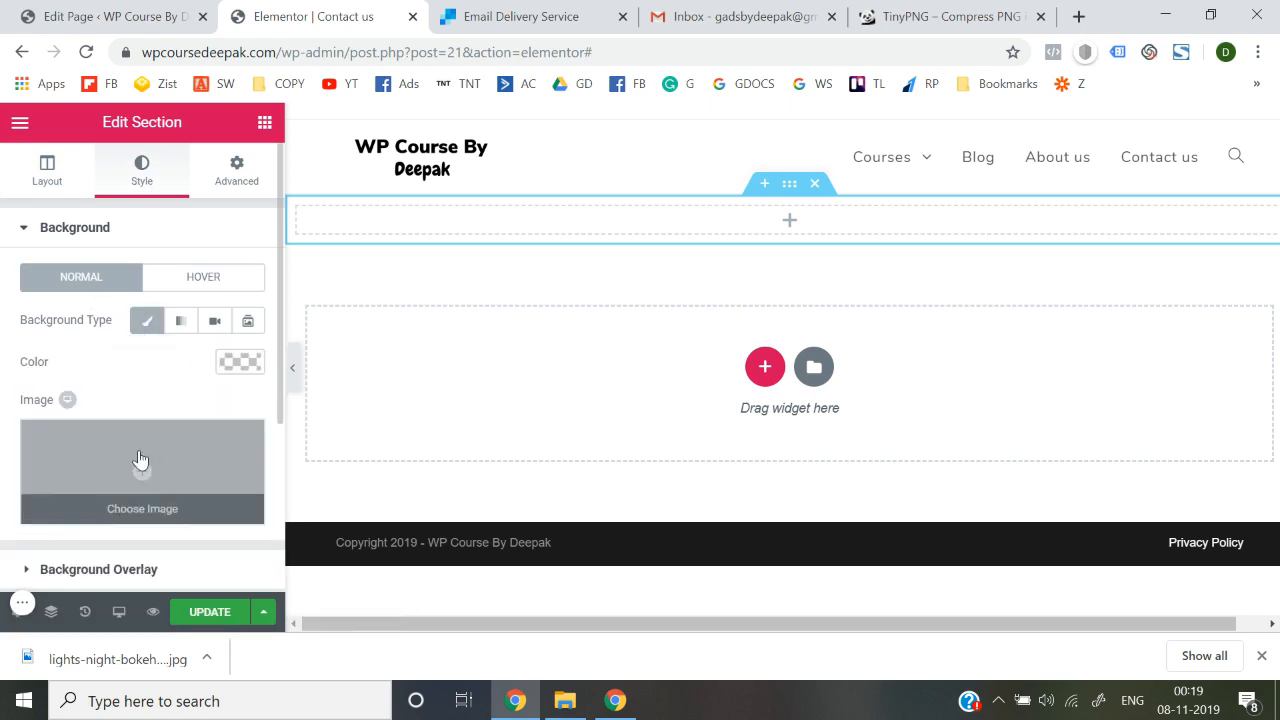
Step: Upload the compressed lights-night-bokeh-focus-63572 image, insert it as the section's background, and dismiss the downloads bar
{"action": "left_click", "coordinate": [140, 459]}
{"action": "left_click", "coordinate": [88, 212]}
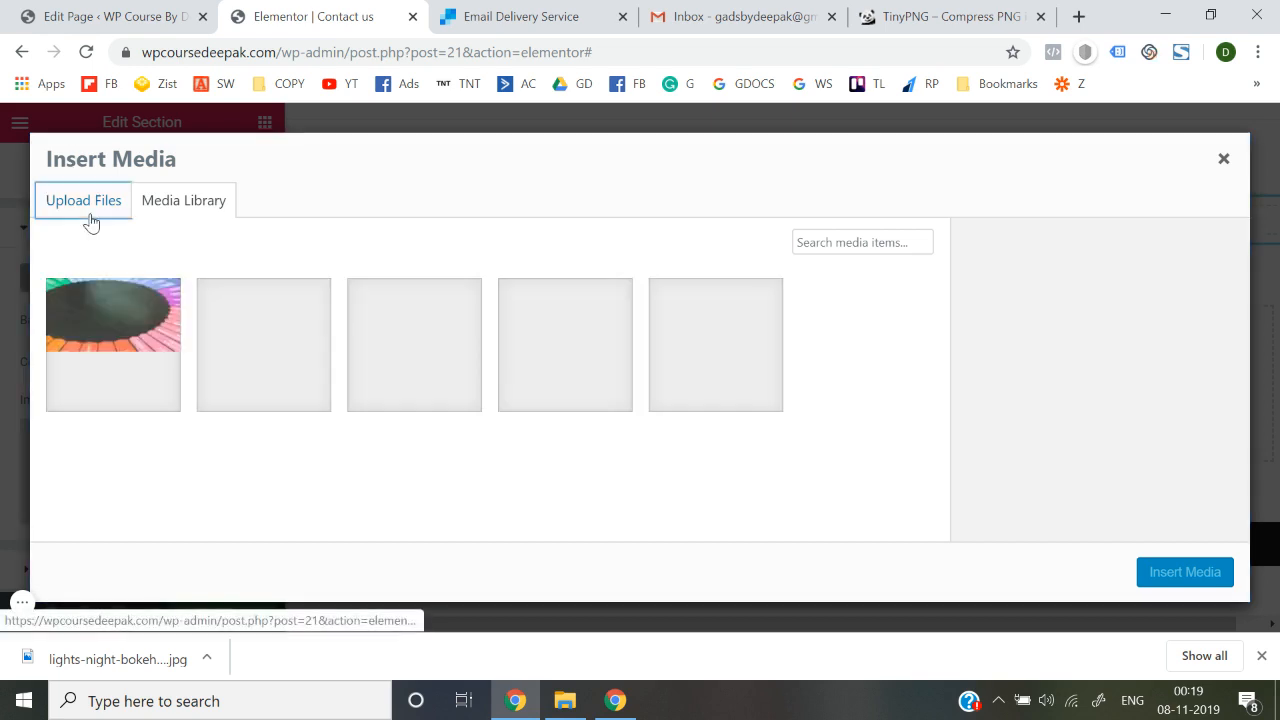
{"action": "left_click", "coordinate": [640, 422]}
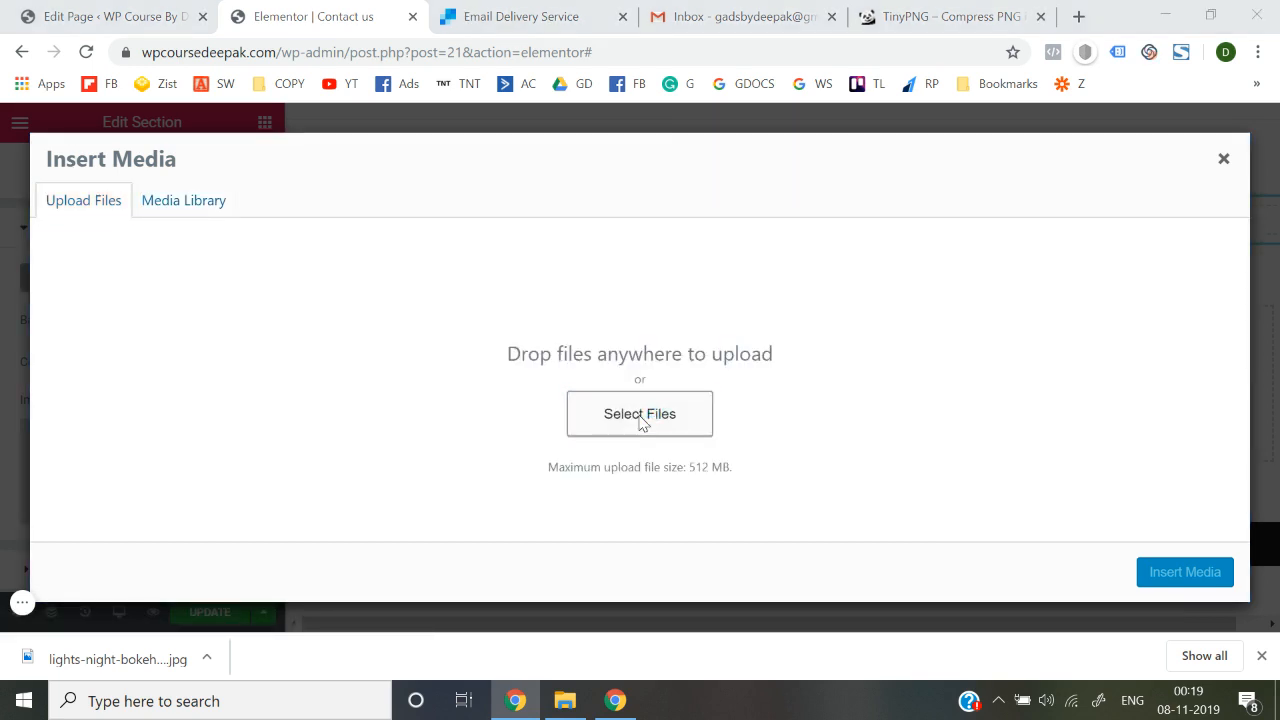
{"action": "double_click", "coordinate": [260, 236]}
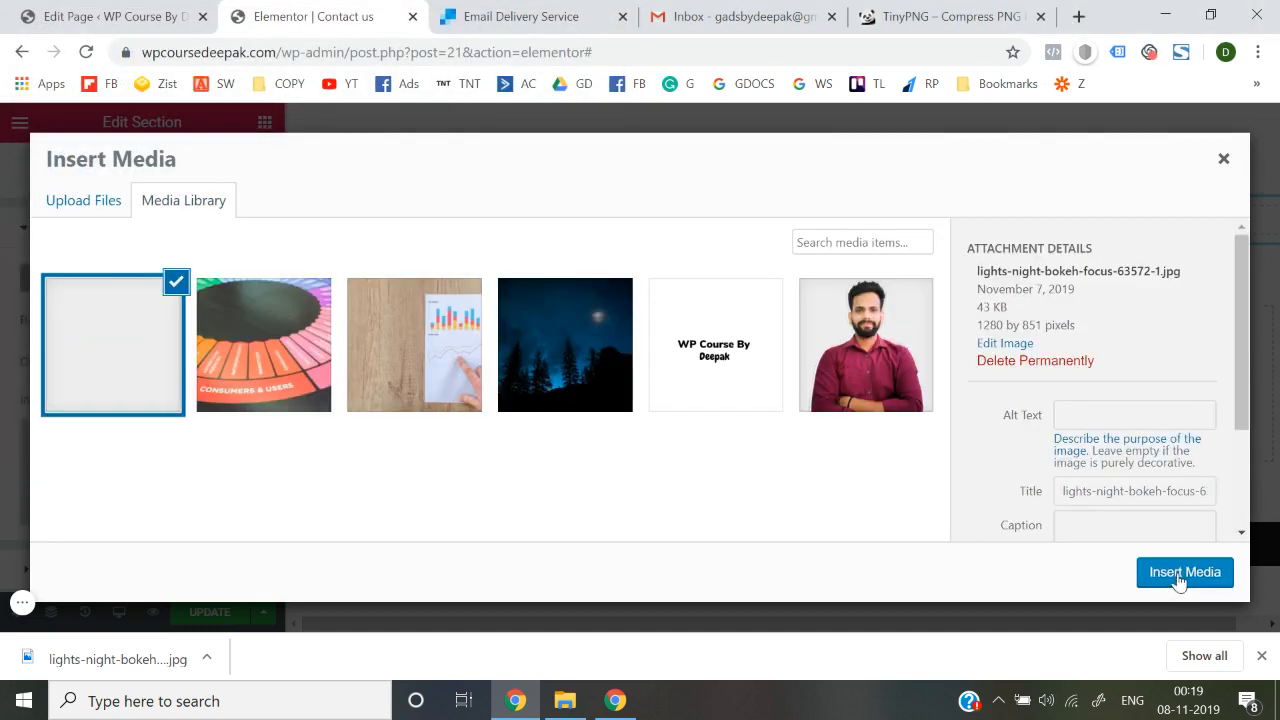
{"action": "left_click", "coordinate": [1177, 586]}
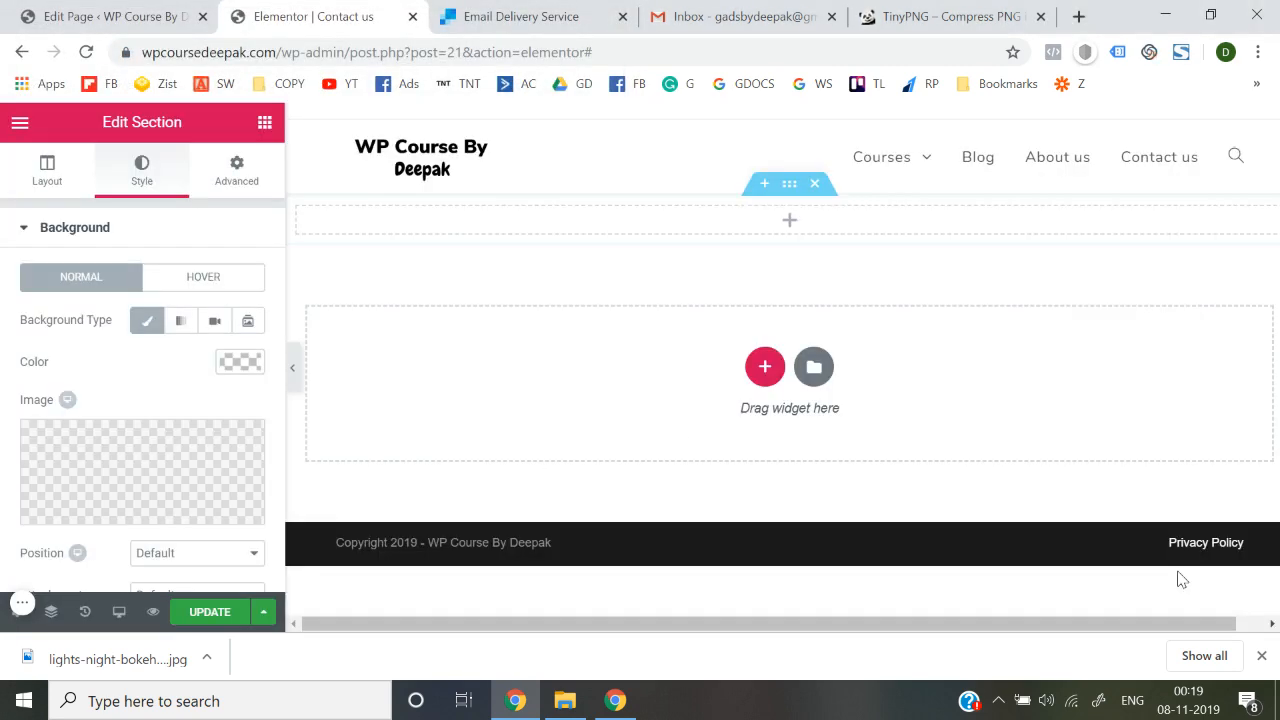
{"action": "left_click", "coordinate": [1261, 656]}
Step: Set the section's background image size to Cover, keeping position, attachment and repeat at Default
{"action": "scroll", "coordinate": [180, 492], "scroll_direction": "down", "scroll_amount": 1}
{"action": "scroll", "coordinate": [180, 492], "scroll_direction": "down", "scroll_amount": 1}
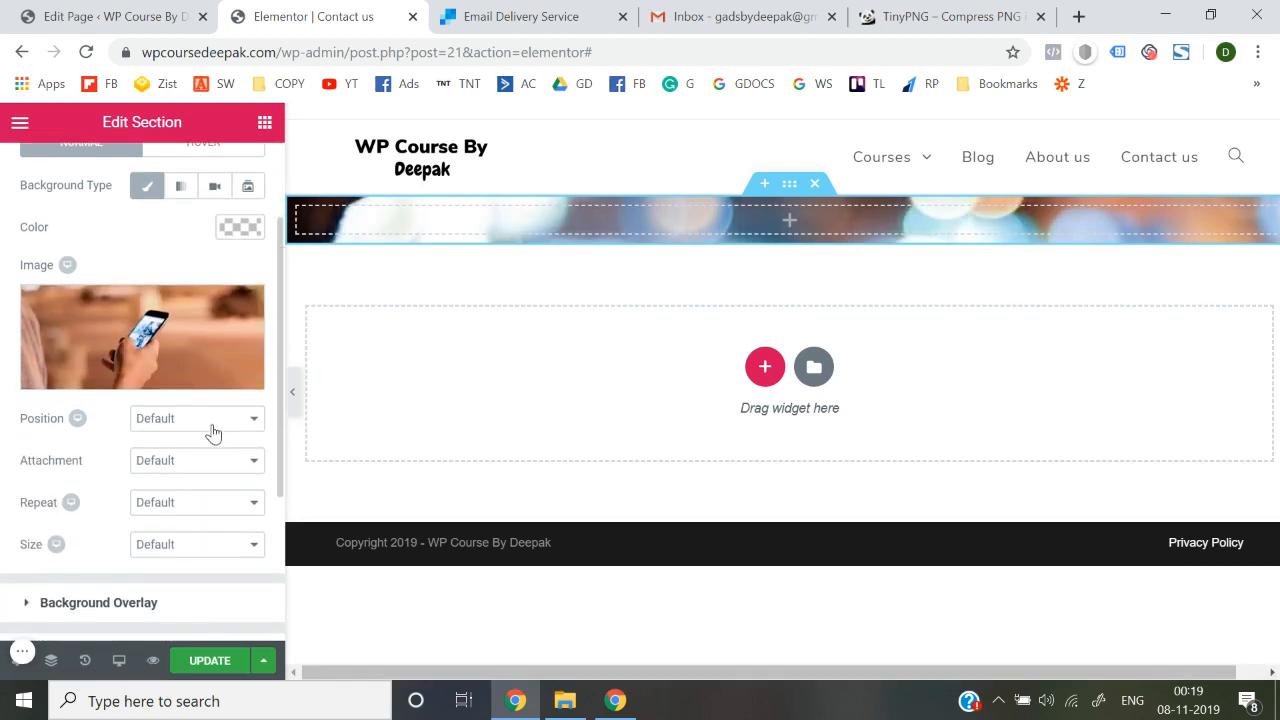
{"action": "left_click", "coordinate": [212, 430]}
{"action": "left_click", "coordinate": [212, 430]}
{"action": "left_click", "coordinate": [209, 465]}
{"action": "left_click", "coordinate": [207, 466]}
{"action": "left_click", "coordinate": [207, 500]}
{"action": "left_click", "coordinate": [208, 502]}
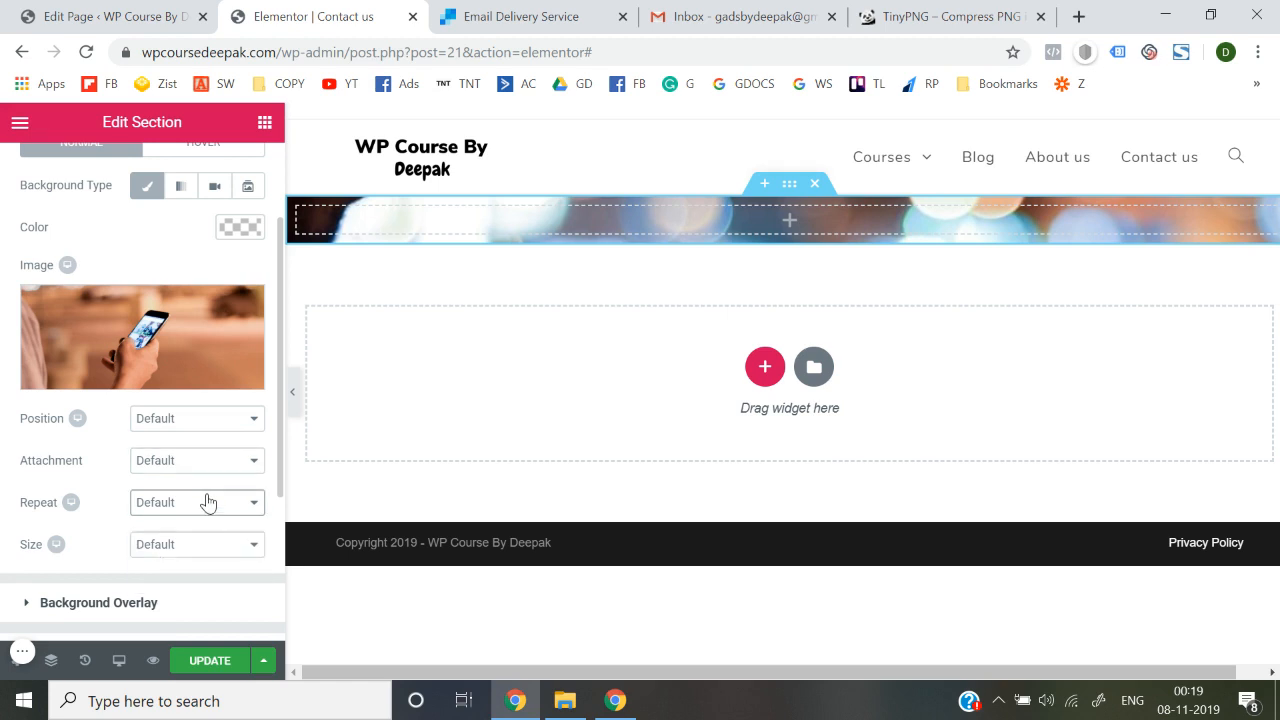
{"action": "left_click", "coordinate": [207, 545]}
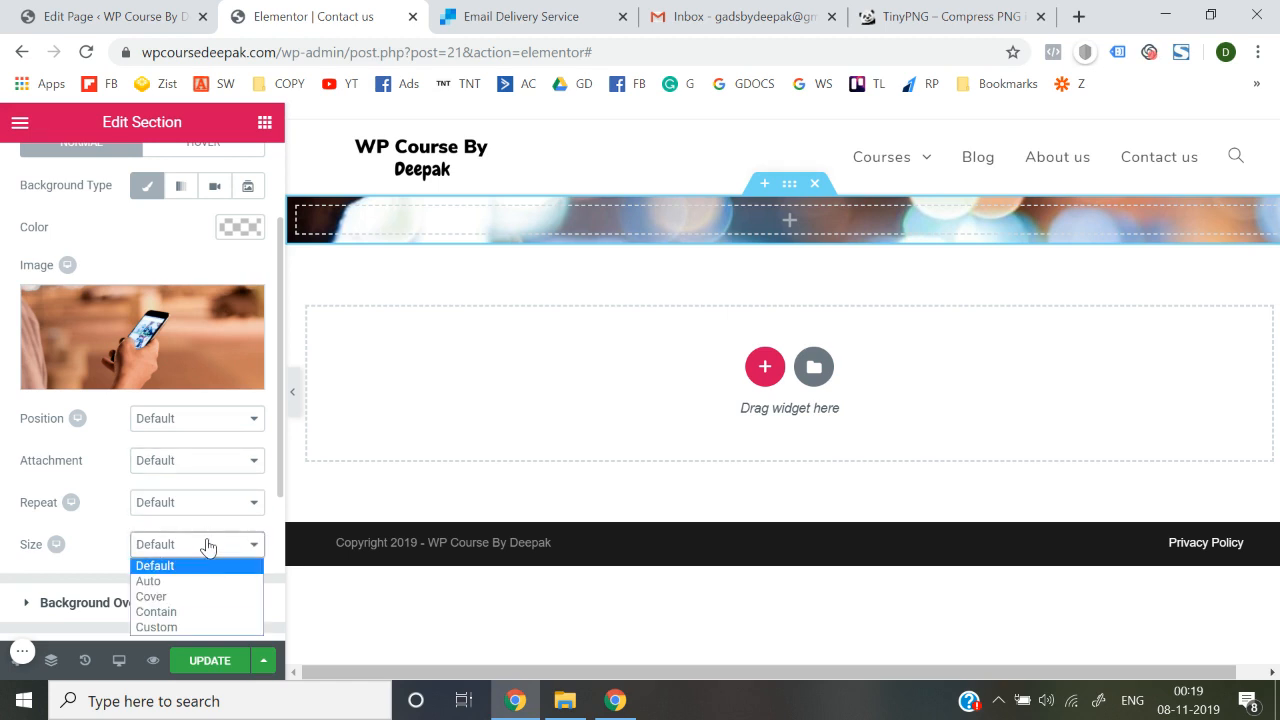
{"action": "left_click", "coordinate": [196, 596]}
{"action": "scroll", "coordinate": [5, 428], "scroll_direction": "up", "scroll_amount": 3}
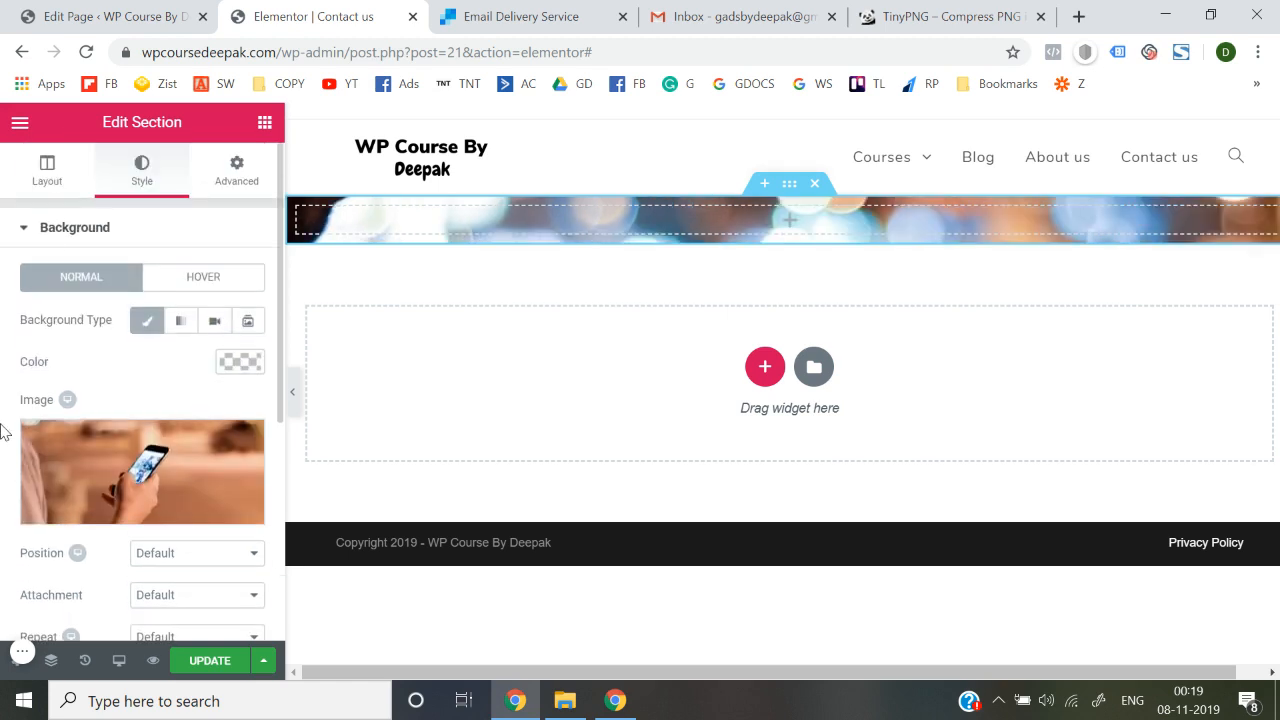
Step: Try the Fit To Screen height on the section and preview the page with the editing panel hidden
{"action": "left_click", "coordinate": [46, 170]}
{"action": "scroll", "coordinate": [138, 315], "scroll_direction": "down", "scroll_amount": 2}
{"action": "left_click", "coordinate": [199, 320]}
{"action": "left_click", "coordinate": [199, 362]}
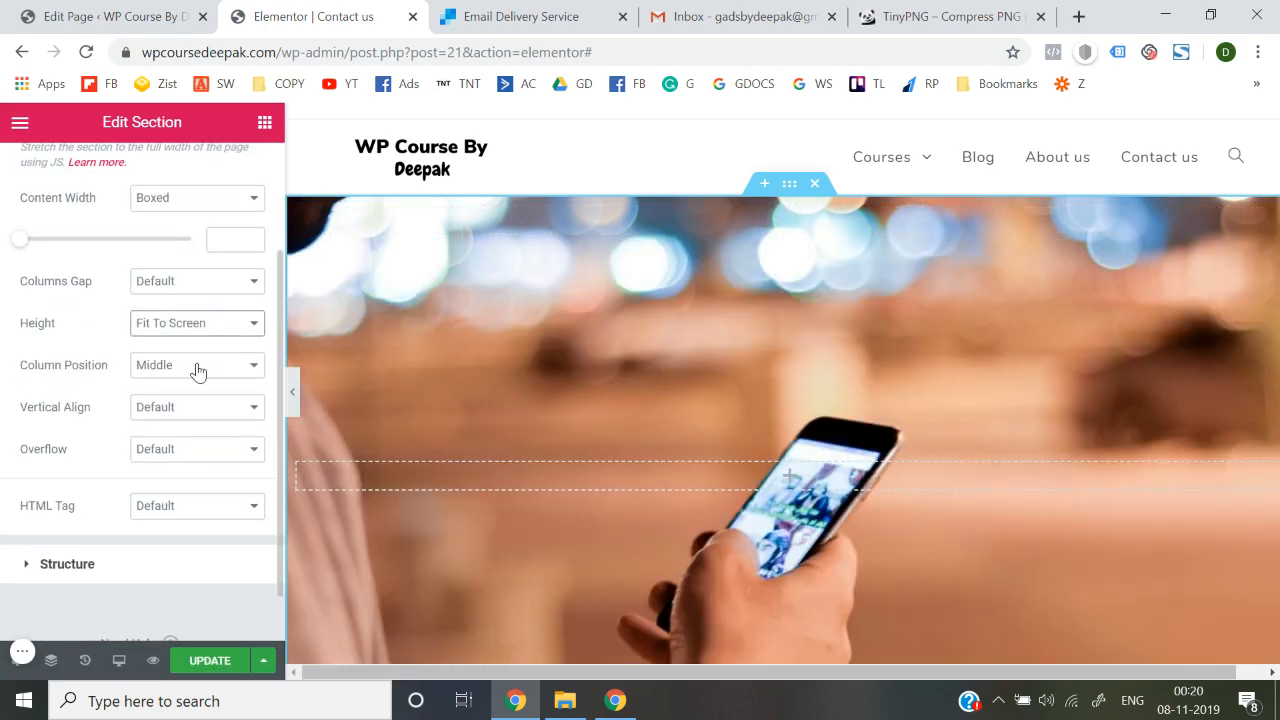
{"action": "left_click", "coordinate": [292, 391]}
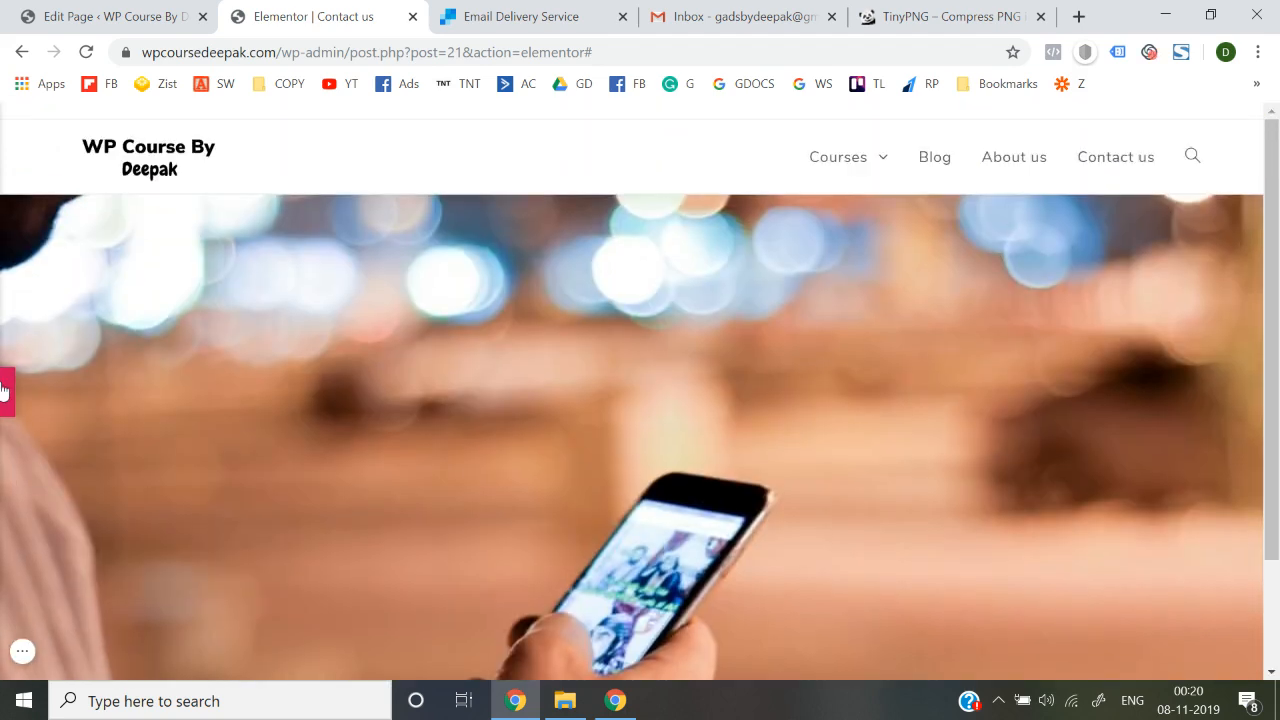
{"action": "left_click", "coordinate": [5, 390]}
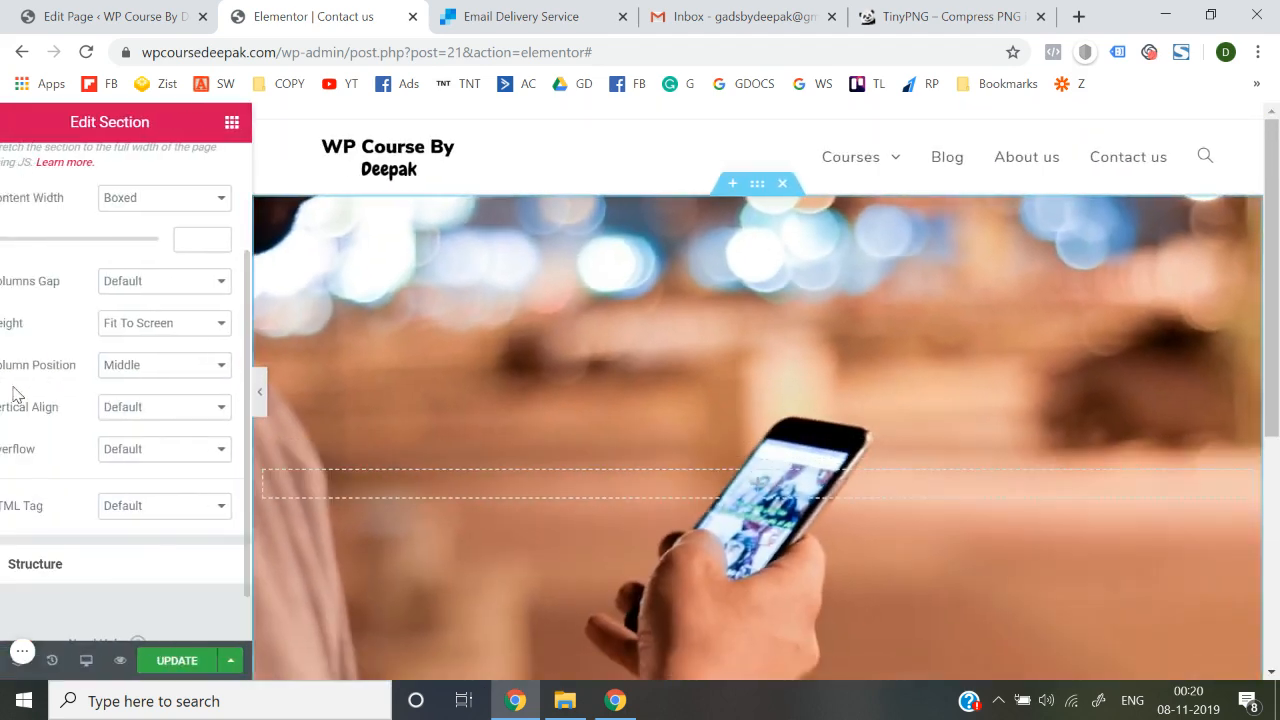
Step: Change the section's height to Min Height with a minimum of 324 px
{"action": "left_click", "coordinate": [207, 330]}
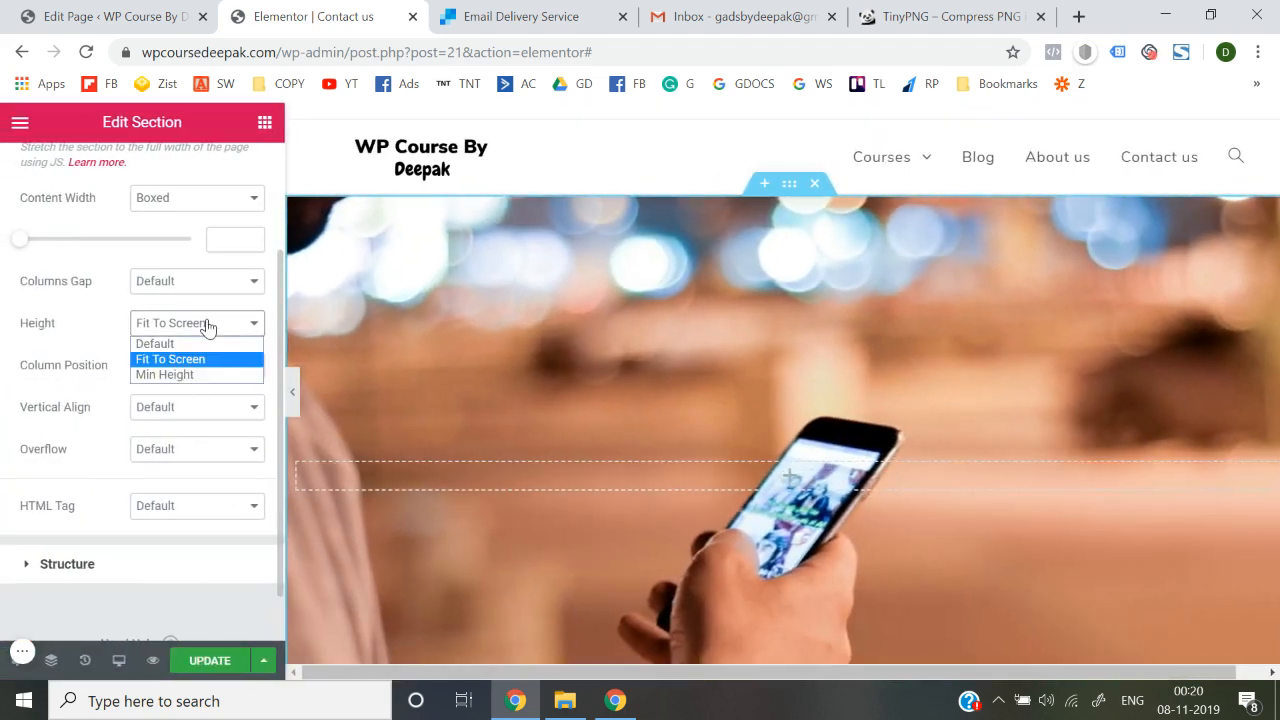
{"action": "left_click", "coordinate": [180, 374]}
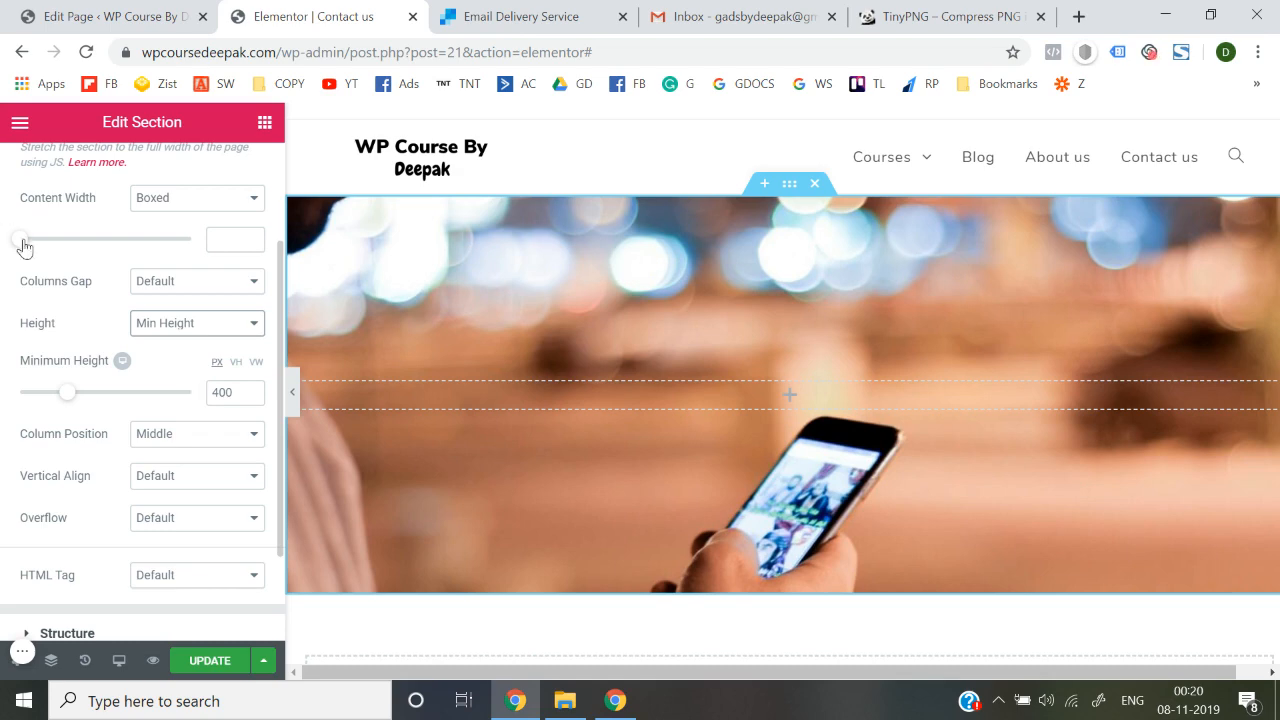
{"action": "mouse_move", "coordinate": [46, 392]}
{"action": "left_mouse_down"}
{"action": "mouse_move", "coordinate": [70, 399]}
{"action": "mouse_move", "coordinate": [59, 399]}
{"action": "left_mouse_up"}
Step: Set the section's background image position to Center Center
{"action": "scroll", "coordinate": [96, 306], "scroll_direction": "up", "scroll_amount": 3}
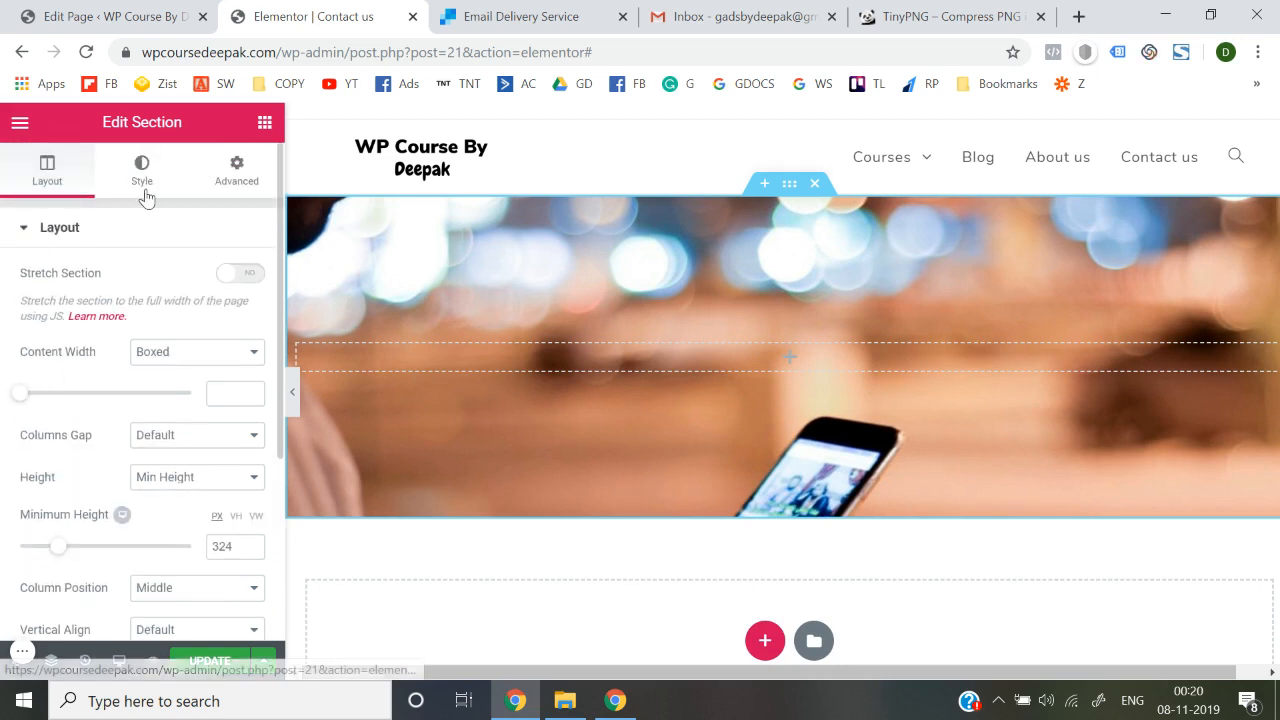
{"action": "left_click", "coordinate": [143, 197]}
{"action": "scroll", "coordinate": [167, 372], "scroll_direction": "down", "scroll_amount": 3}
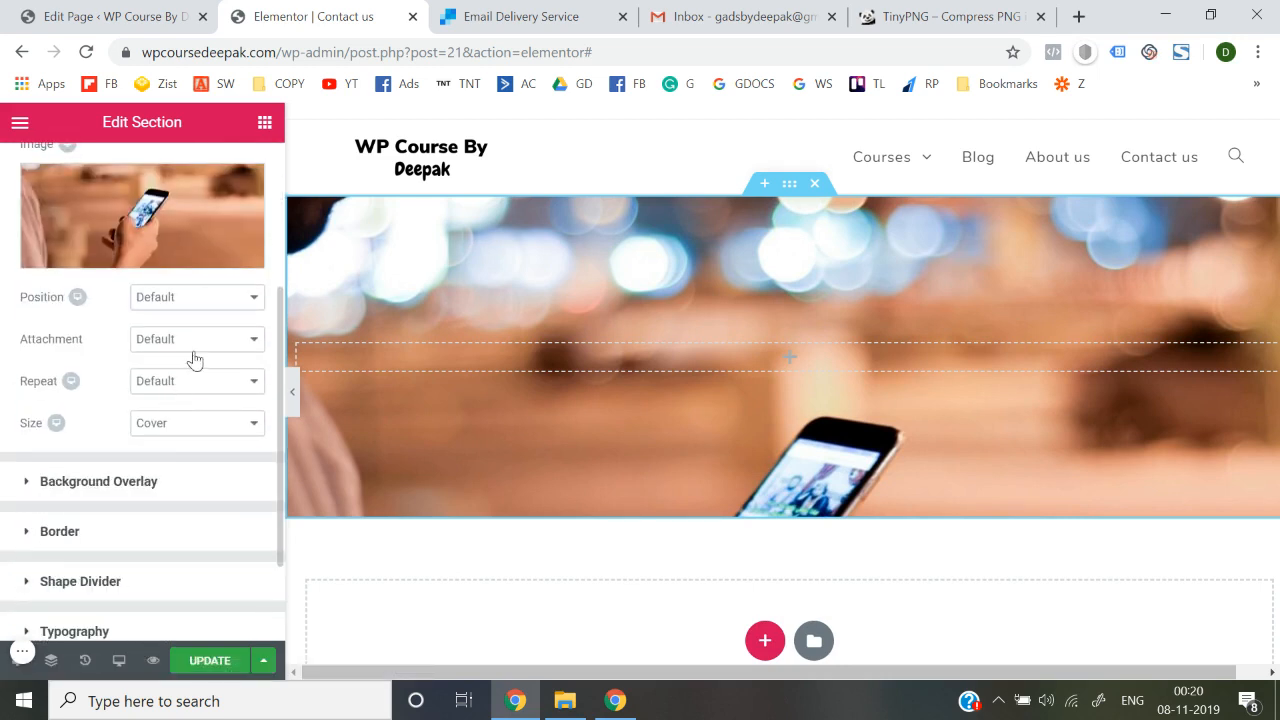
{"action": "left_click", "coordinate": [210, 300]}
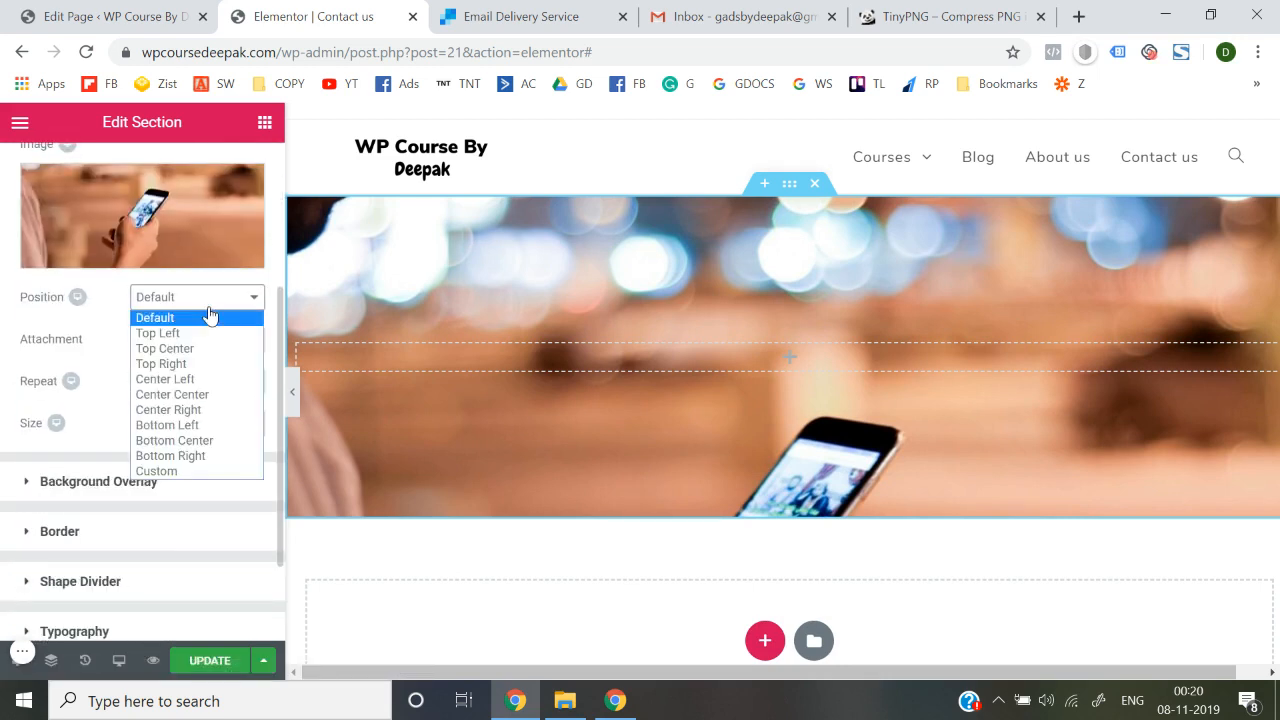
{"action": "left_click", "coordinate": [205, 394]}
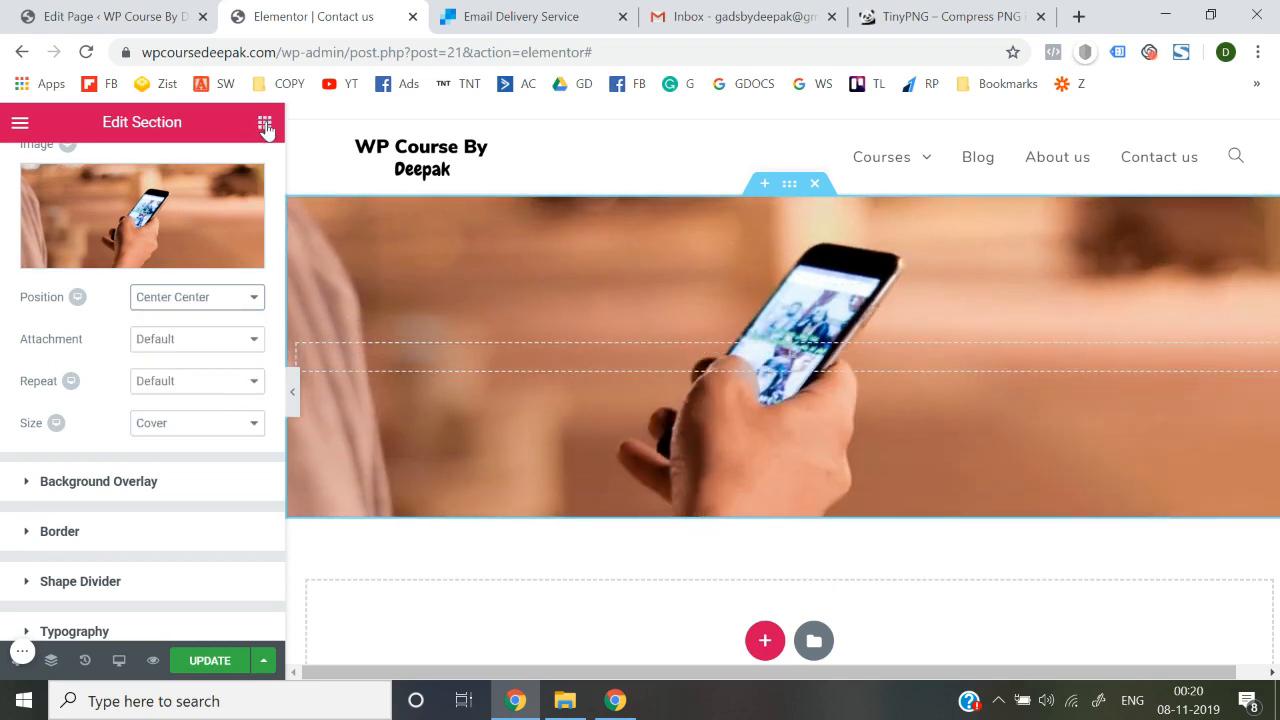
{"action": "scroll", "coordinate": [488, 300], "scroll_direction": "right", "scroll_amount": 1}
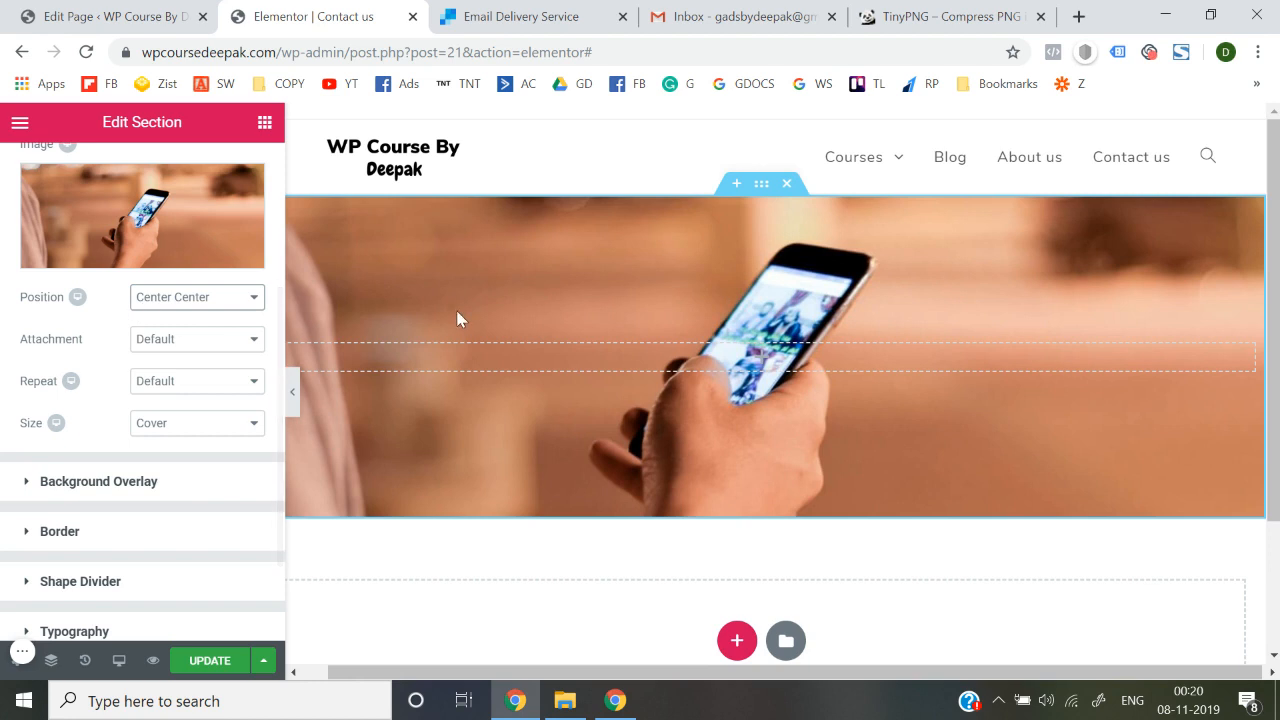
Step: Review the section's layout and style settings, including the background type, image position and size options
{"action": "scroll", "coordinate": [100, 347], "scroll_direction": "up", "scroll_amount": 3}
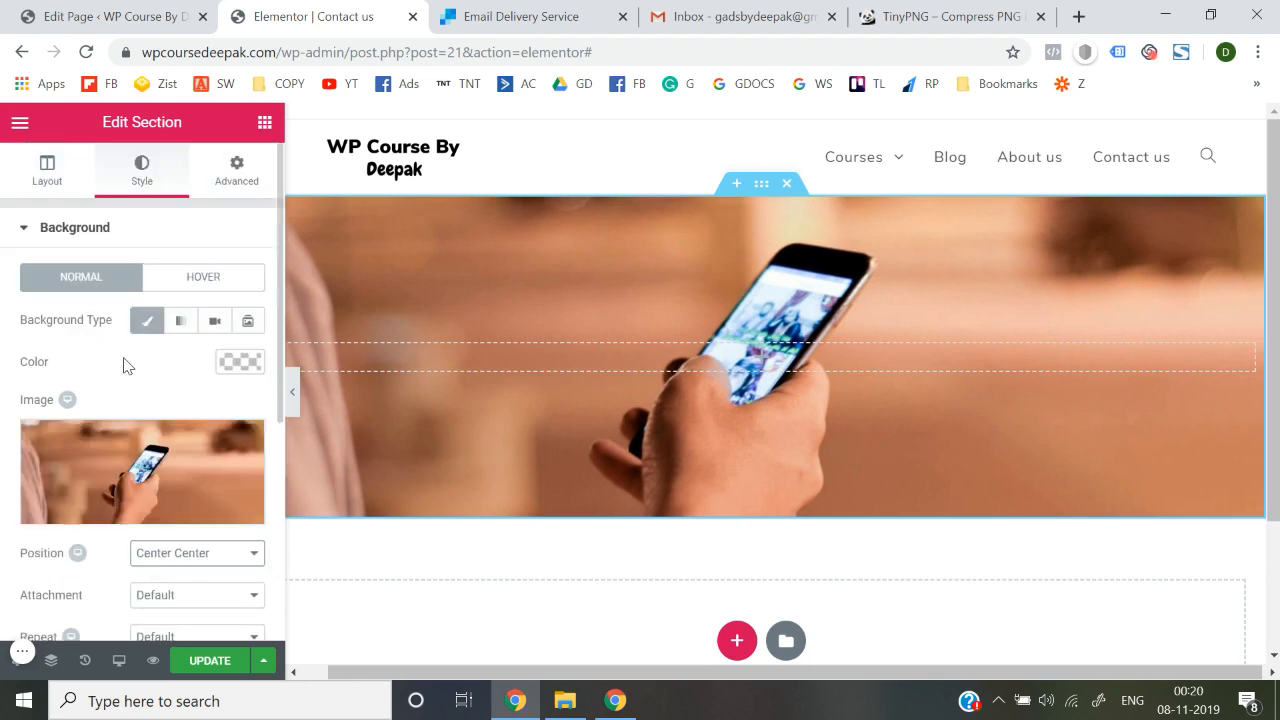
{"action": "scroll", "coordinate": [125, 365], "scroll_direction": "down", "scroll_amount": 4}
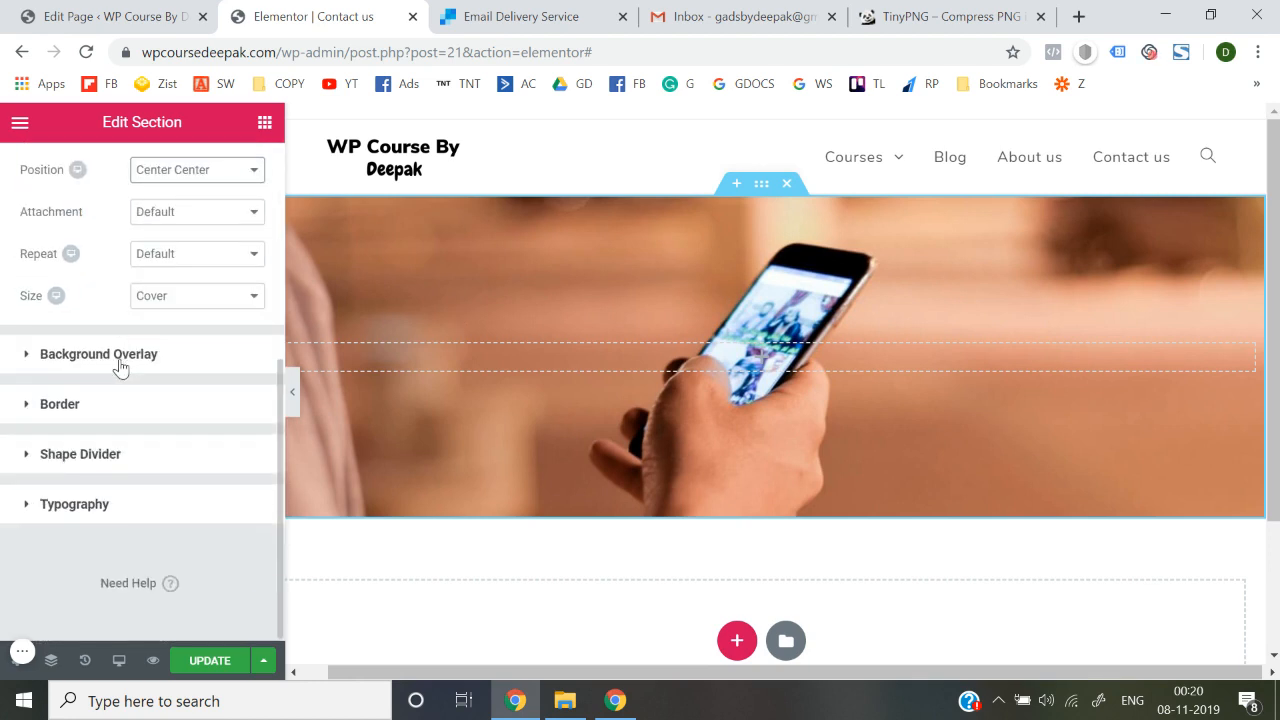
{"action": "scroll", "coordinate": [119, 367], "scroll_direction": "up", "scroll_amount": 4}
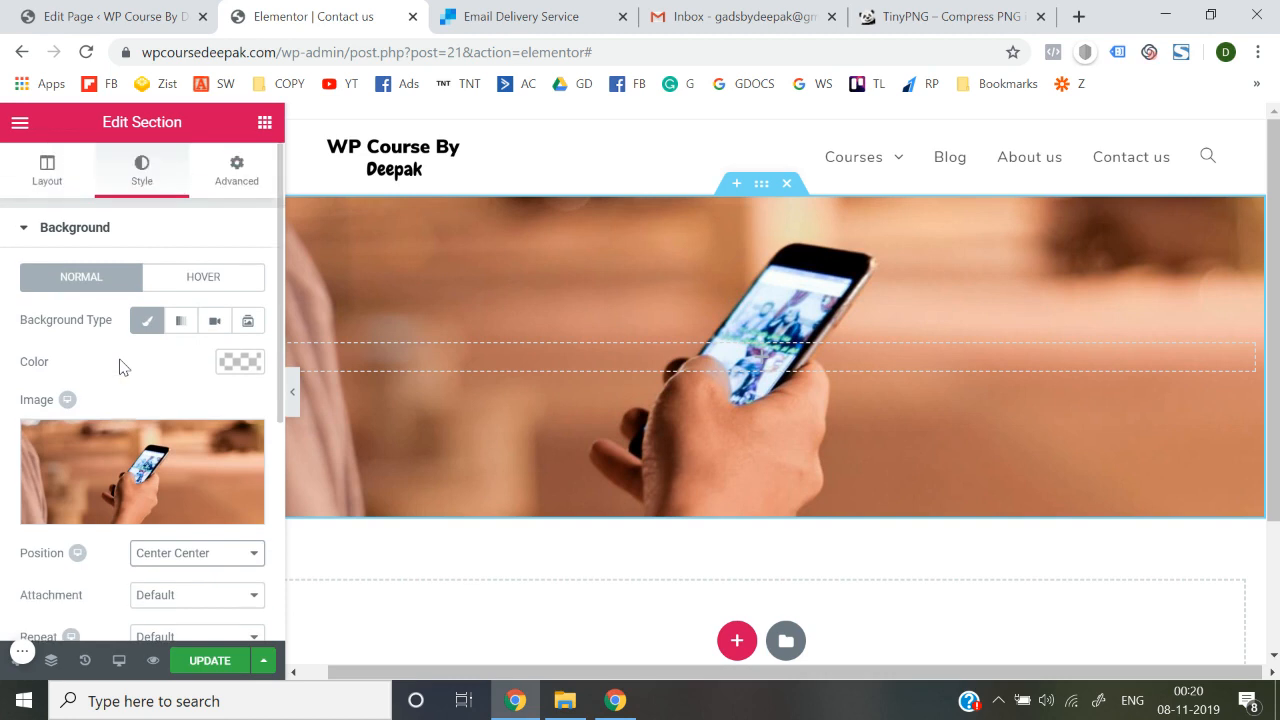
{"action": "left_click", "coordinate": [72, 225]}
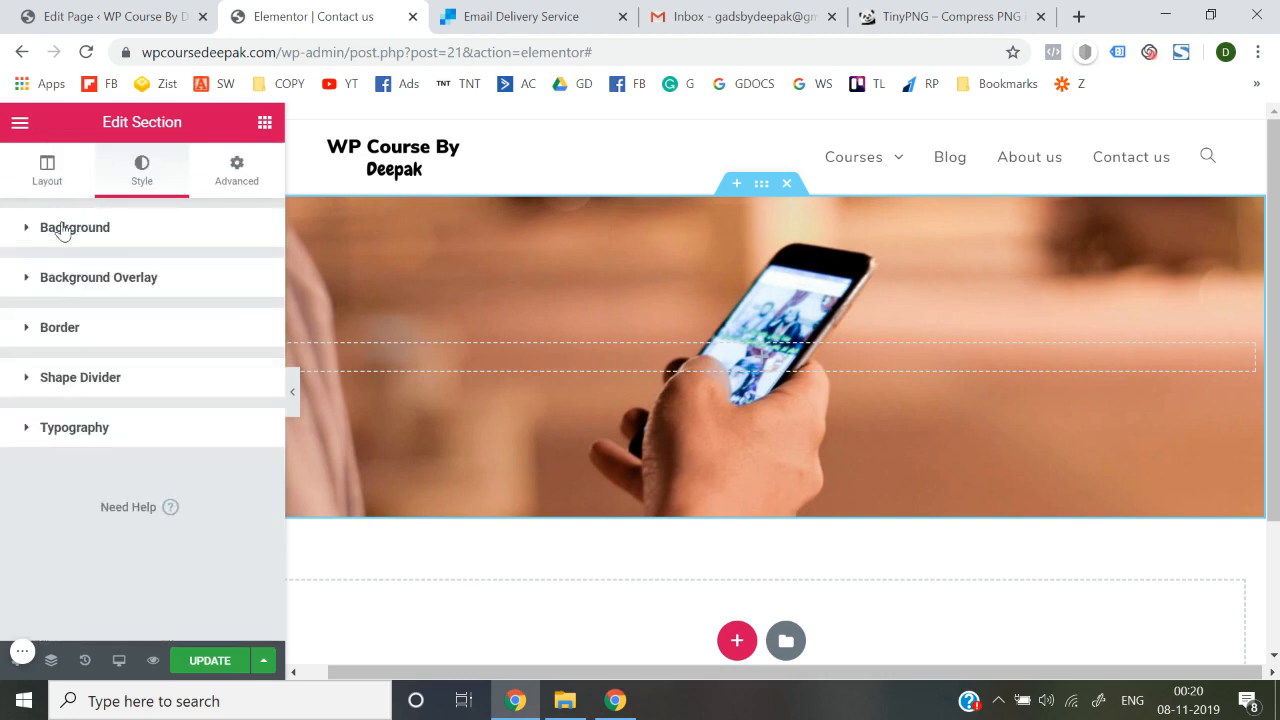
{"action": "left_click", "coordinate": [46, 170]}
{"action": "scroll", "coordinate": [95, 377], "scroll_direction": "up", "scroll_amount": 5}
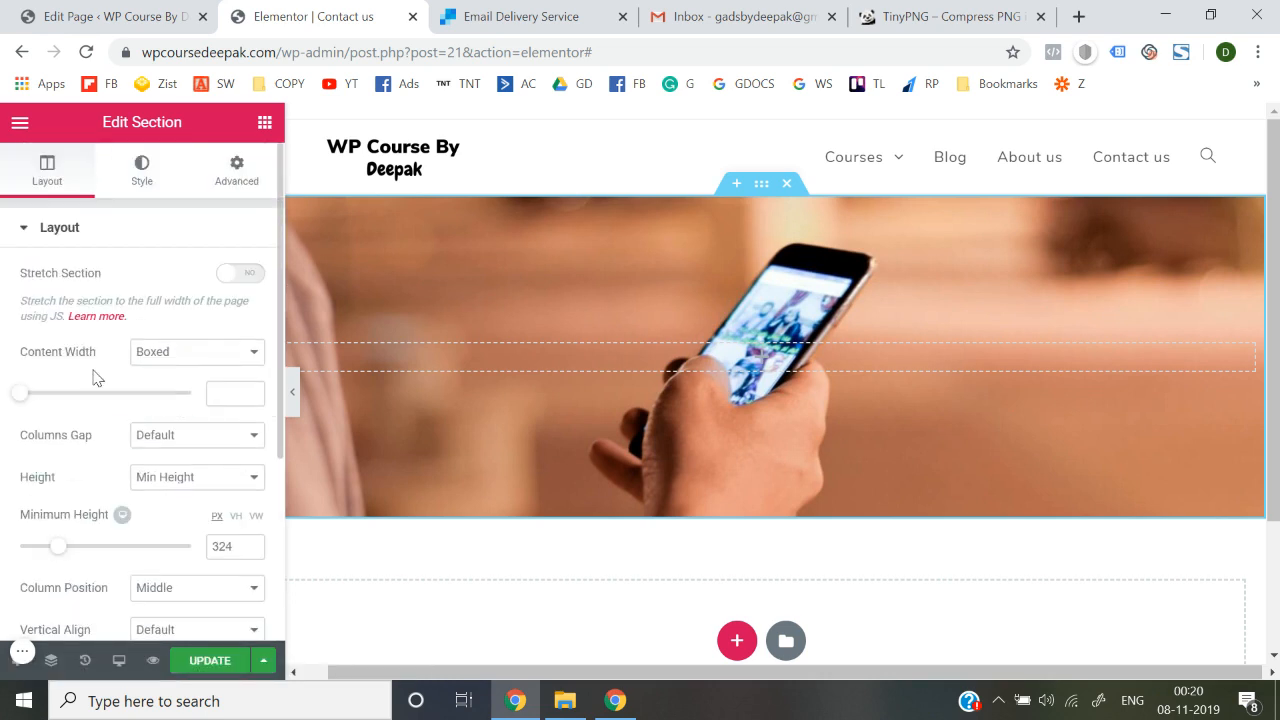
{"action": "left_click", "coordinate": [151, 172]}
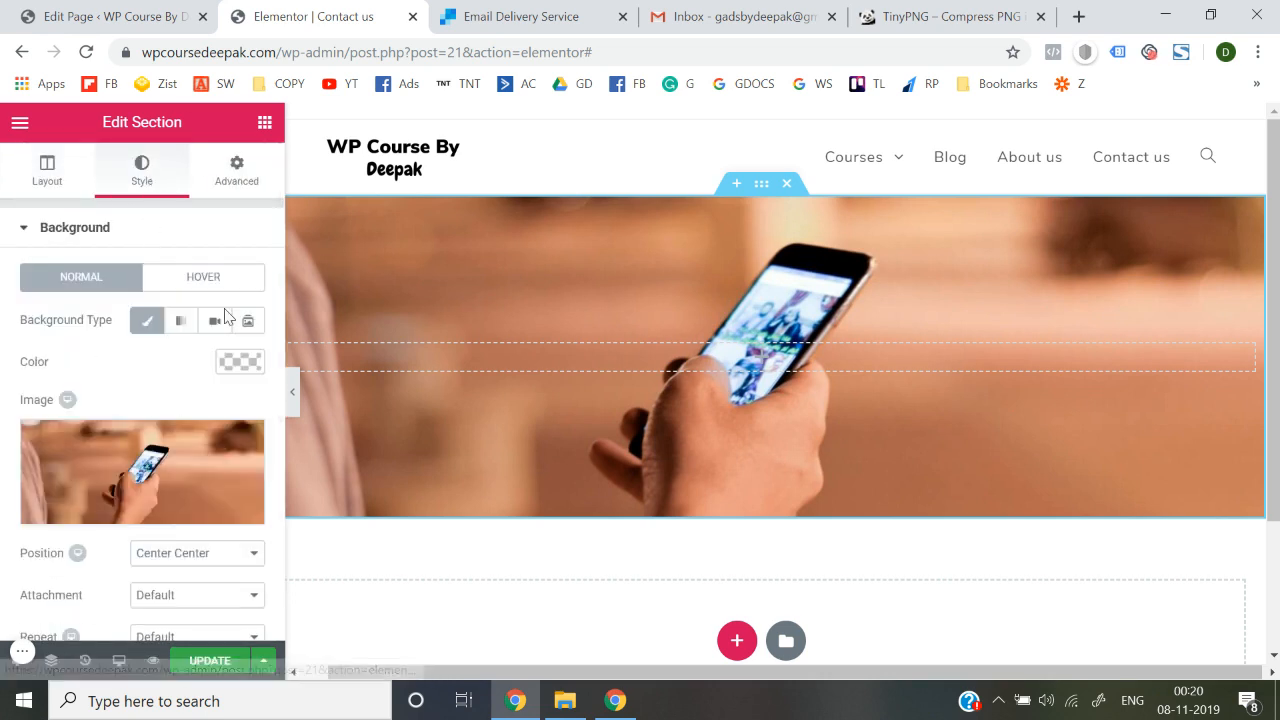
{"action": "scroll", "coordinate": [94, 363], "scroll_direction": "down", "scroll_amount": 1}
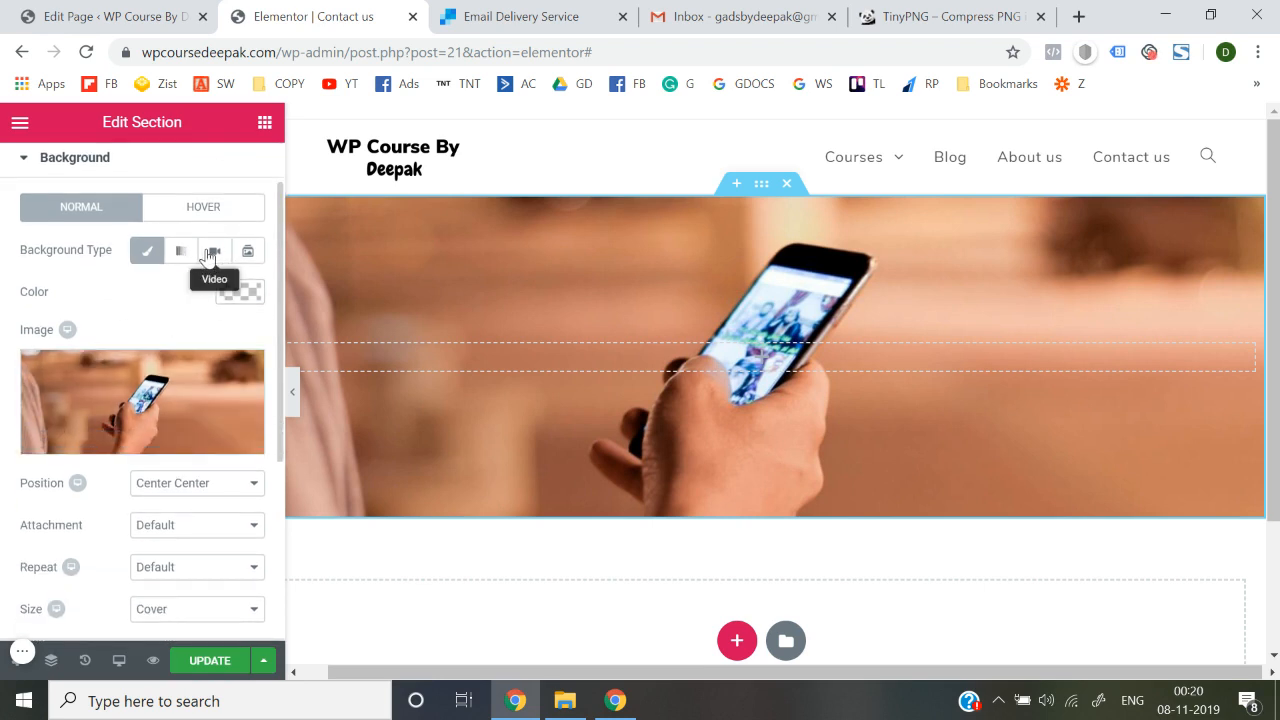
{"action": "scroll", "coordinate": [131, 370], "scroll_direction": "down", "scroll_amount": 2}
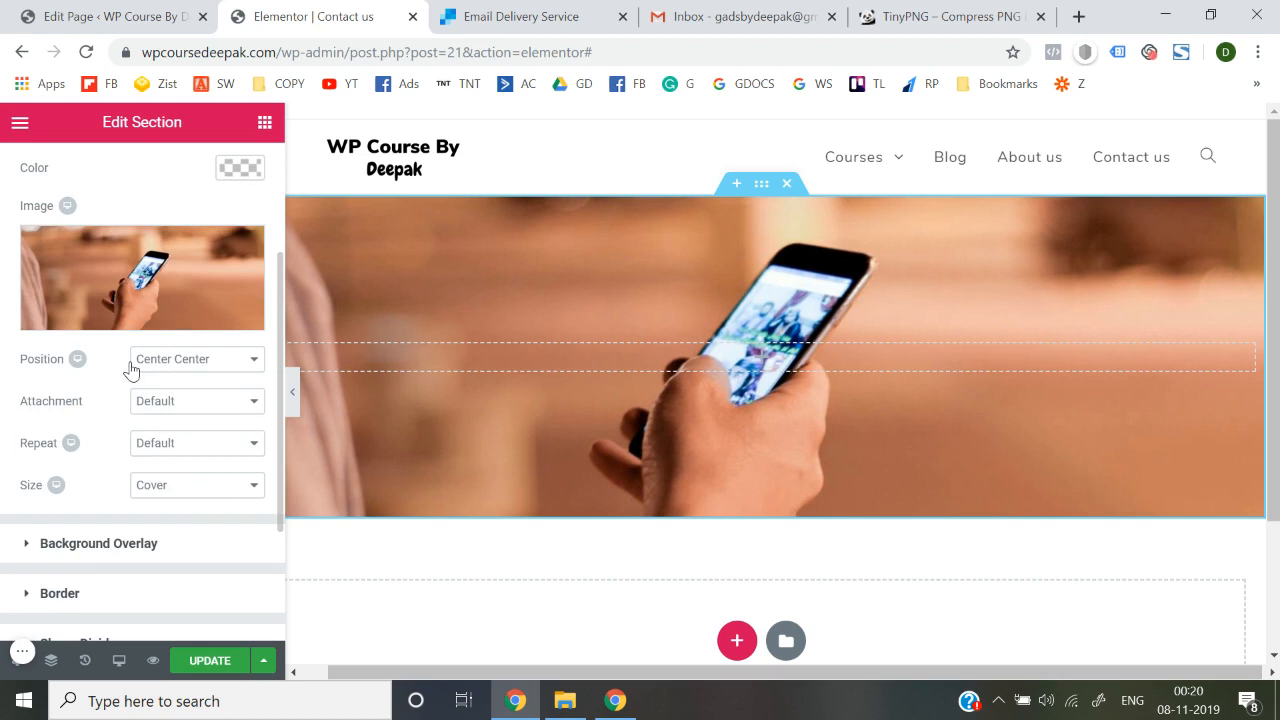
Step: Add a Classic background overlay to the section in black (#000000)
{"action": "scroll", "coordinate": [110, 400], "scroll_direction": "down", "scroll_amount": 3}
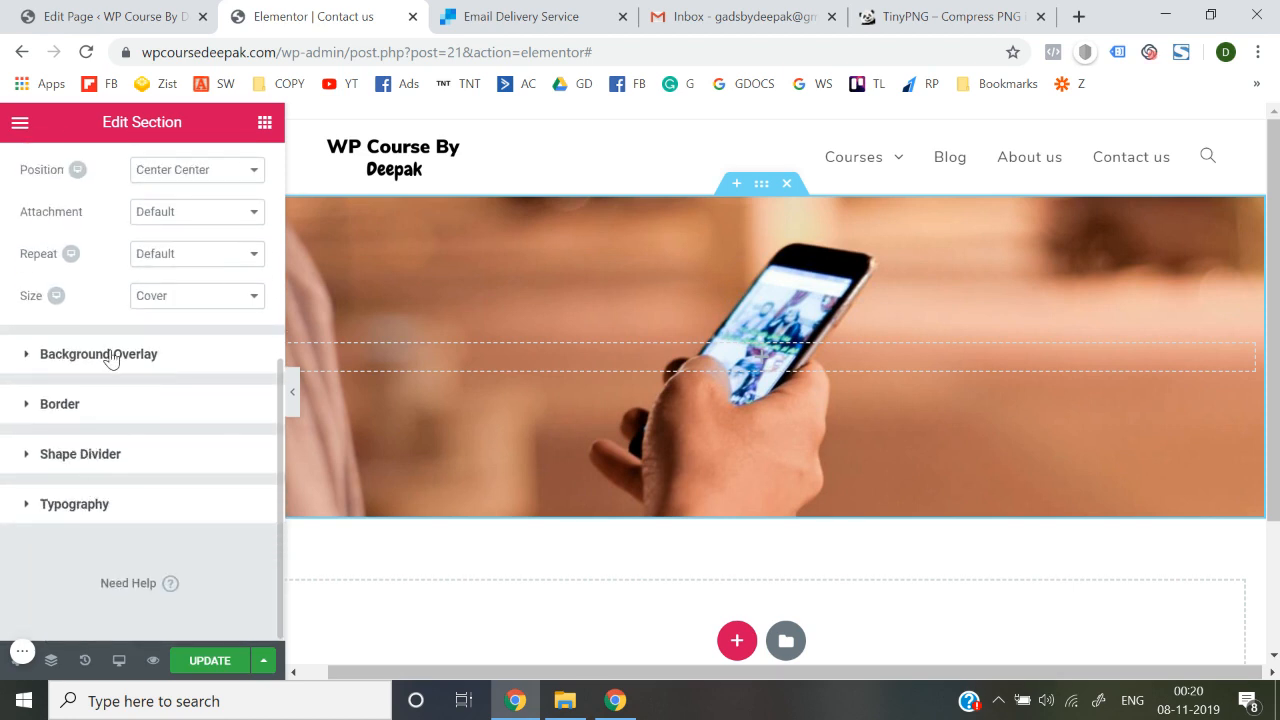
{"action": "left_click", "coordinate": [111, 356]}
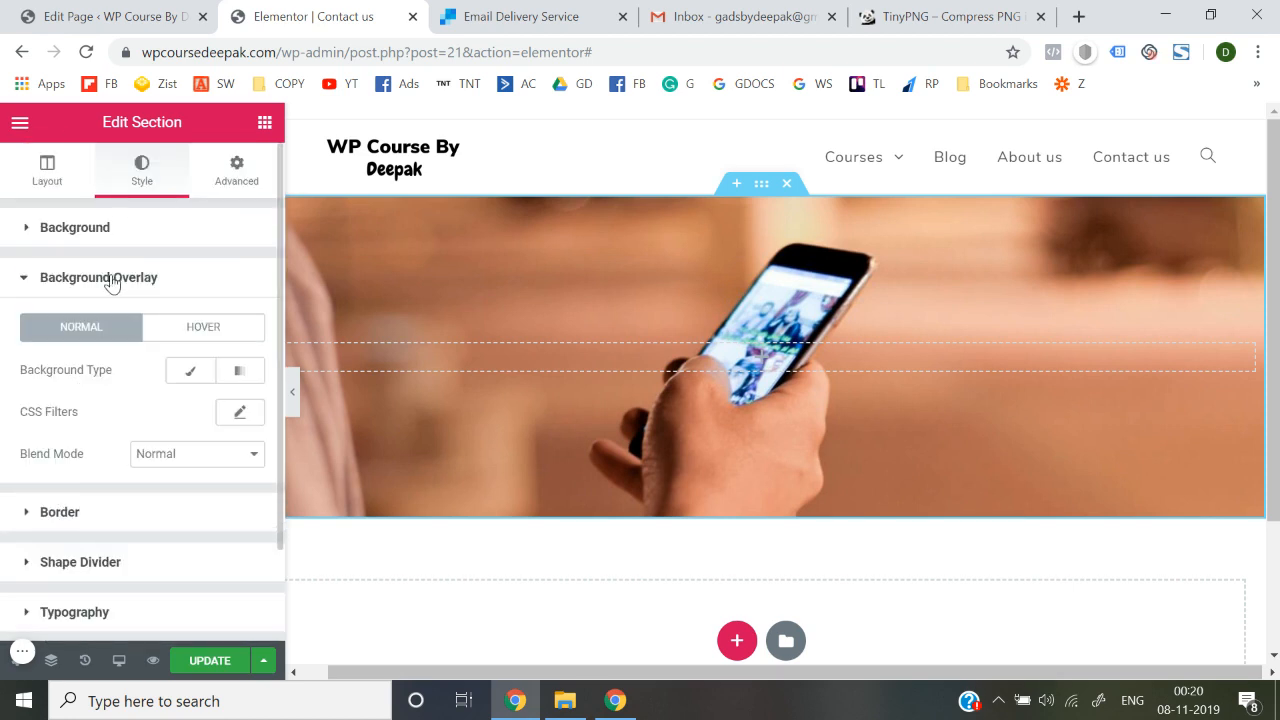
{"action": "scroll", "coordinate": [116, 400], "scroll_direction": "down", "scroll_amount": 1}
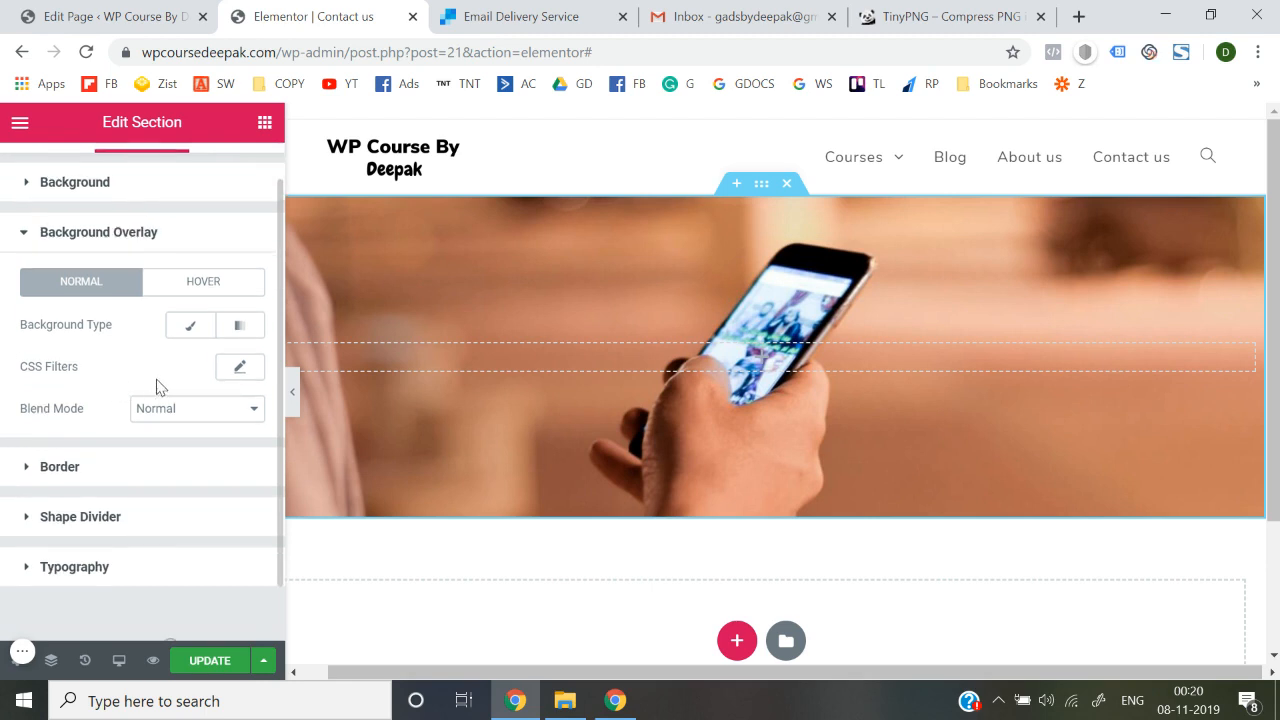
{"action": "left_click", "coordinate": [193, 328]}
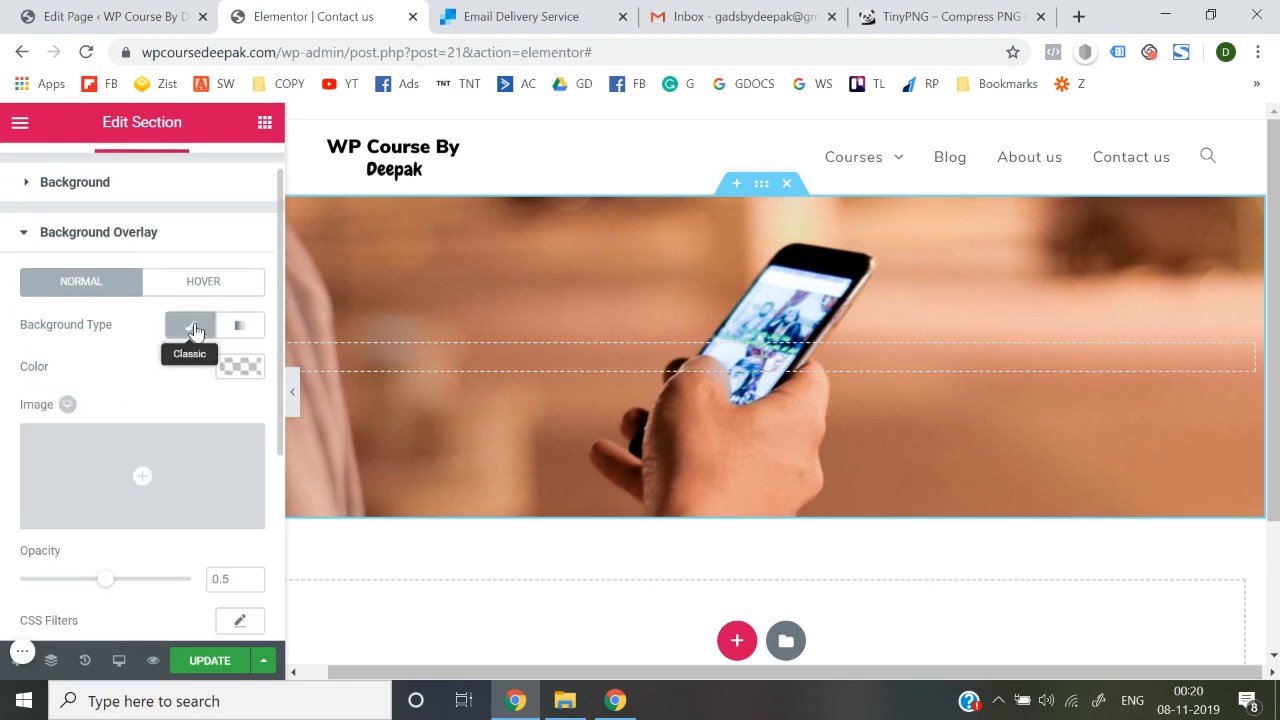
{"action": "left_click", "coordinate": [240, 367]}
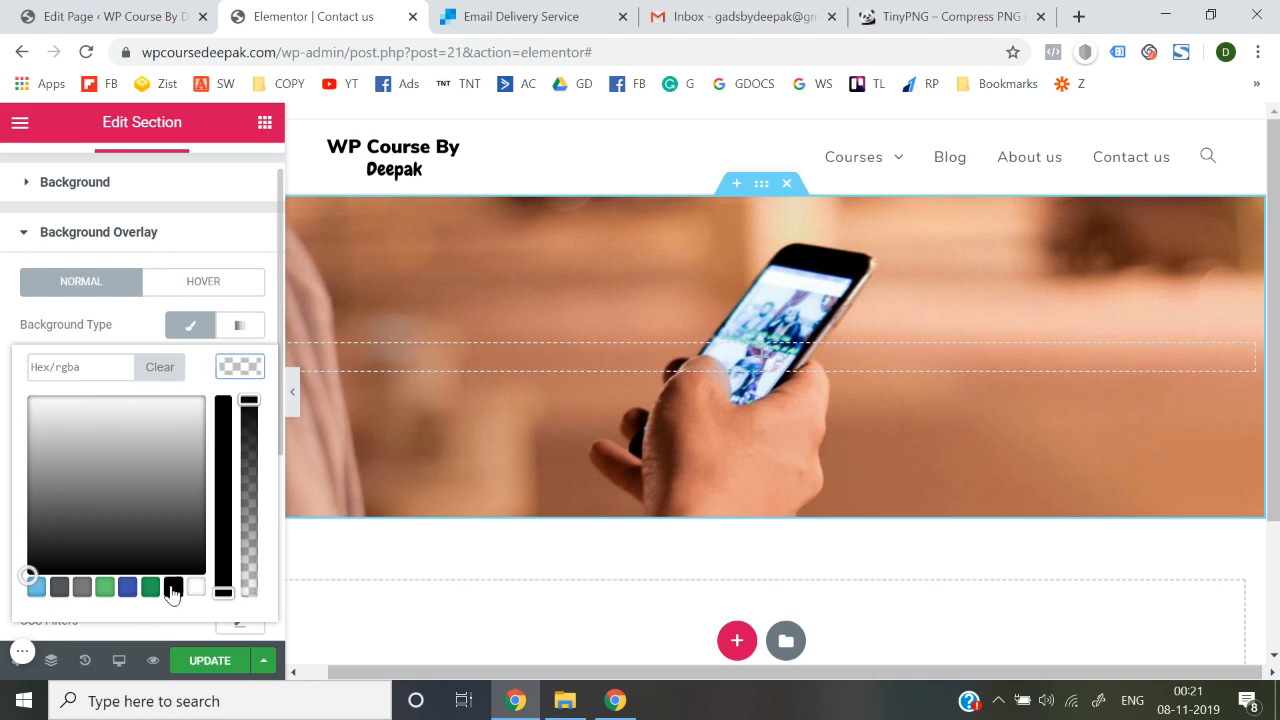
{"action": "left_click", "coordinate": [173, 590]}
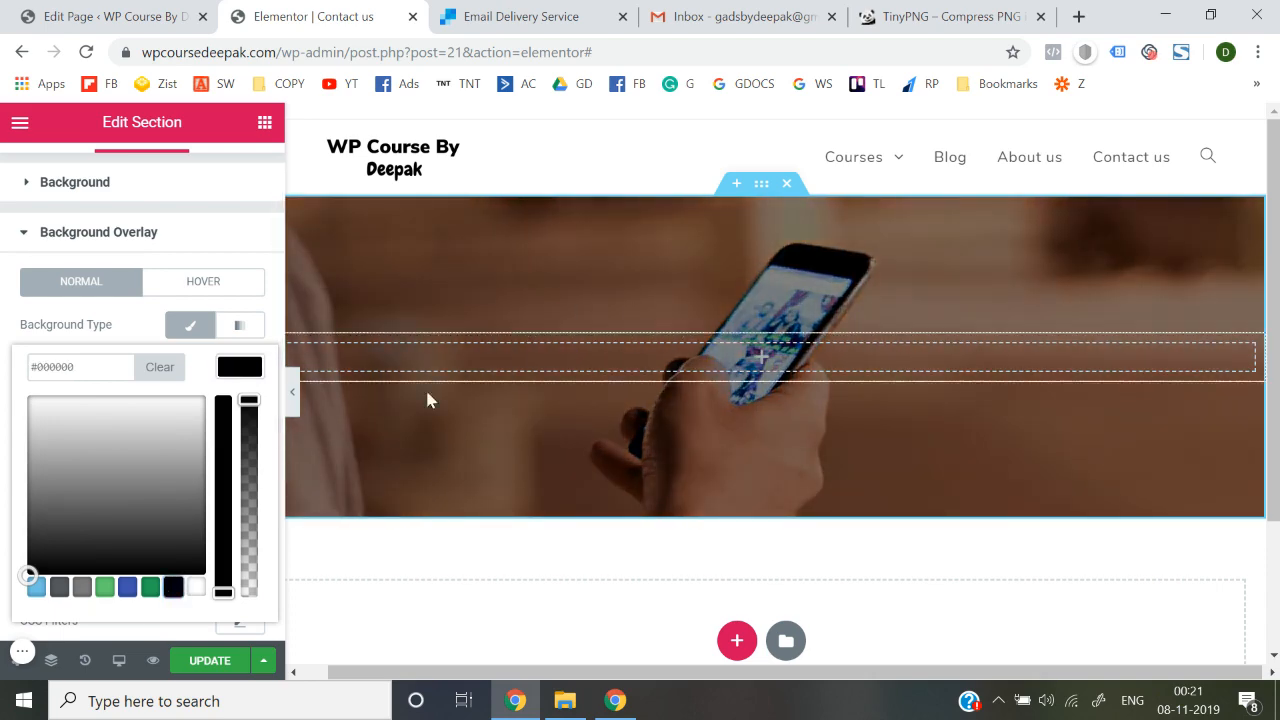
Step: Reduce the opacity of the section's black background overlay to rgba(0,0,0,0.74)
{"action": "left_click_drag", "start_coordinate": [249, 402], "coordinate": [252, 454]}
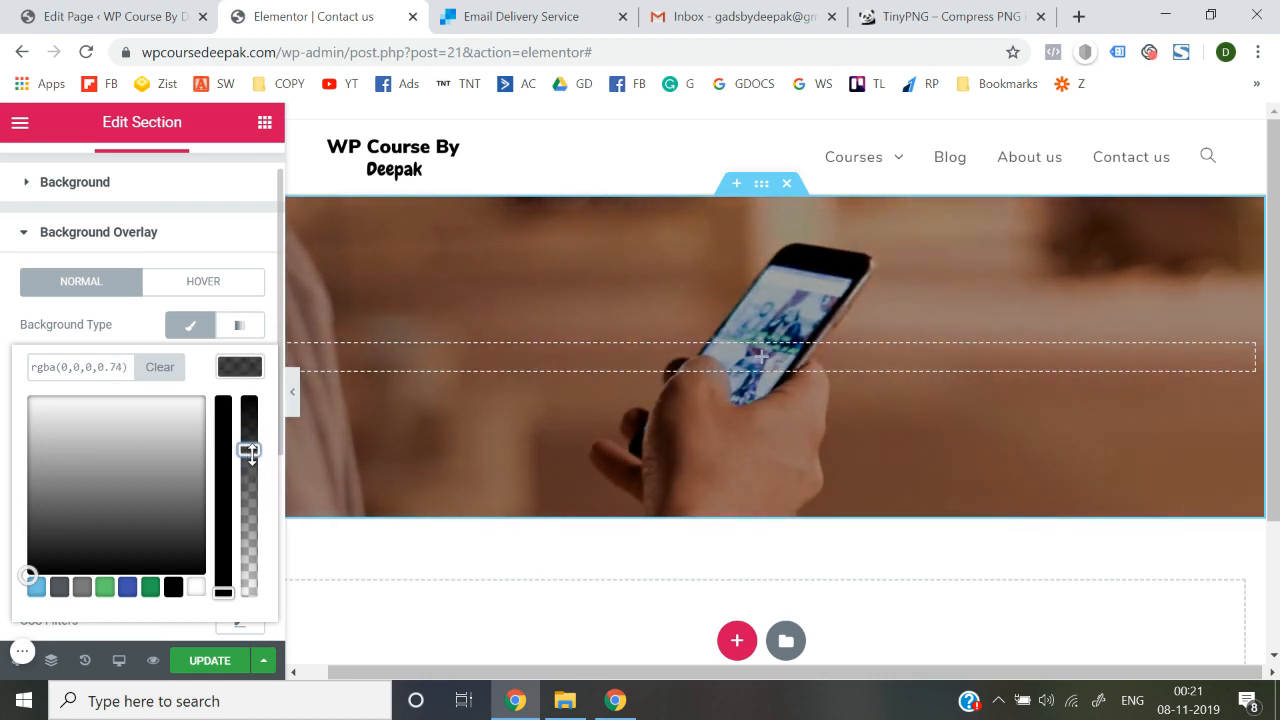
{"action": "left_click", "coordinate": [4, 373]}
{"action": "left_click", "coordinate": [82, 233]}
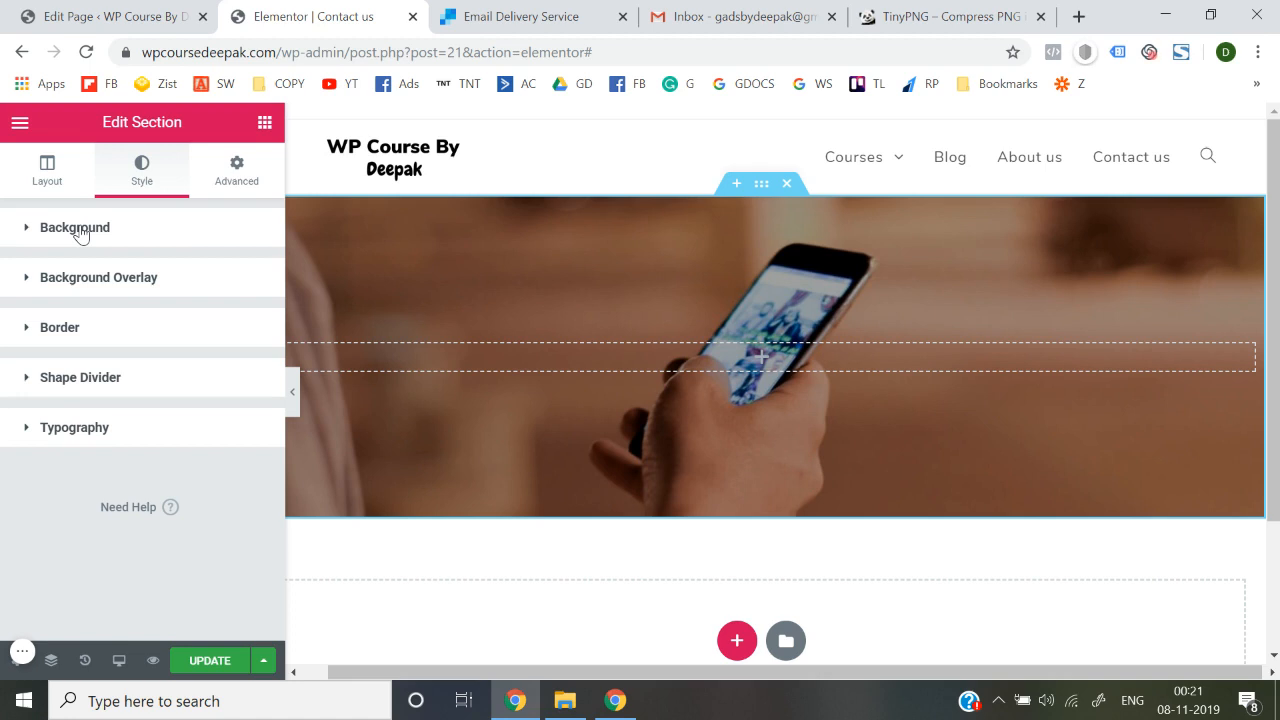
Step: Add a Heading widget reading "Need Help?" to the header section and align it to the center
{"action": "left_click", "coordinate": [263, 125]}
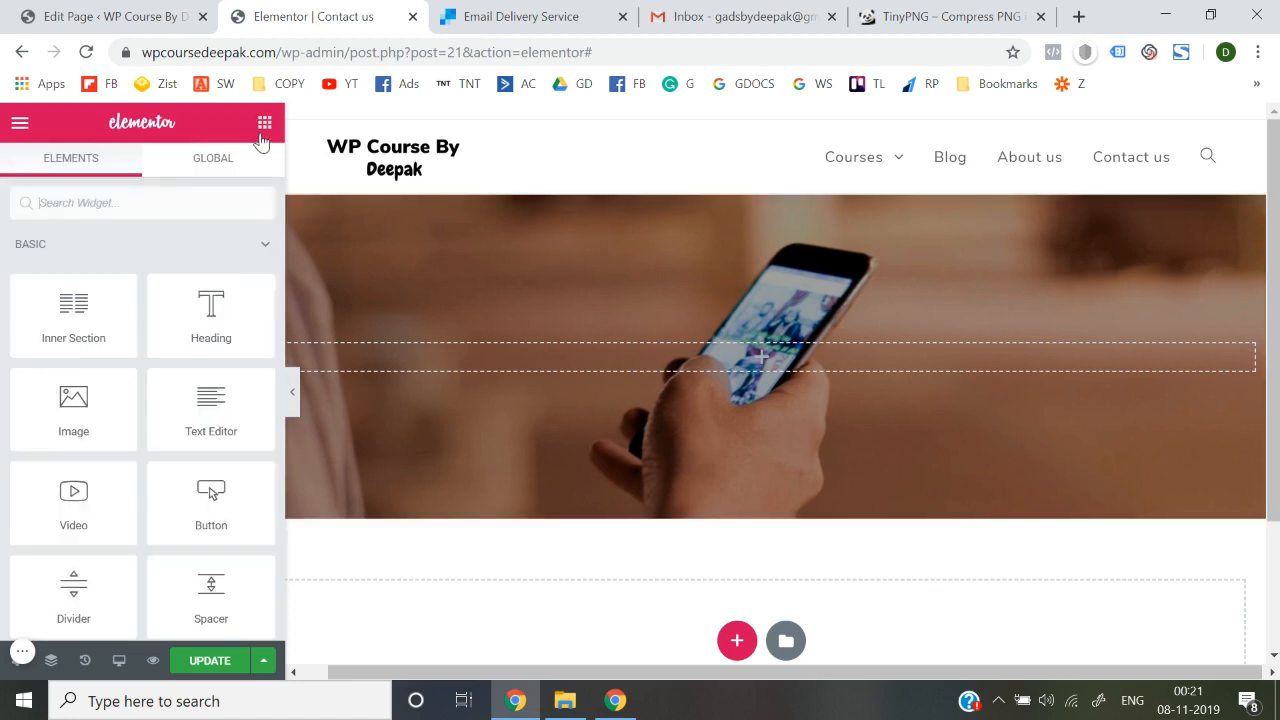
{"action": "left_click_drag", "start_coordinate": [203, 327], "coordinate": [623, 355]}
{"action": "triple_click", "coordinate": [152, 305]}
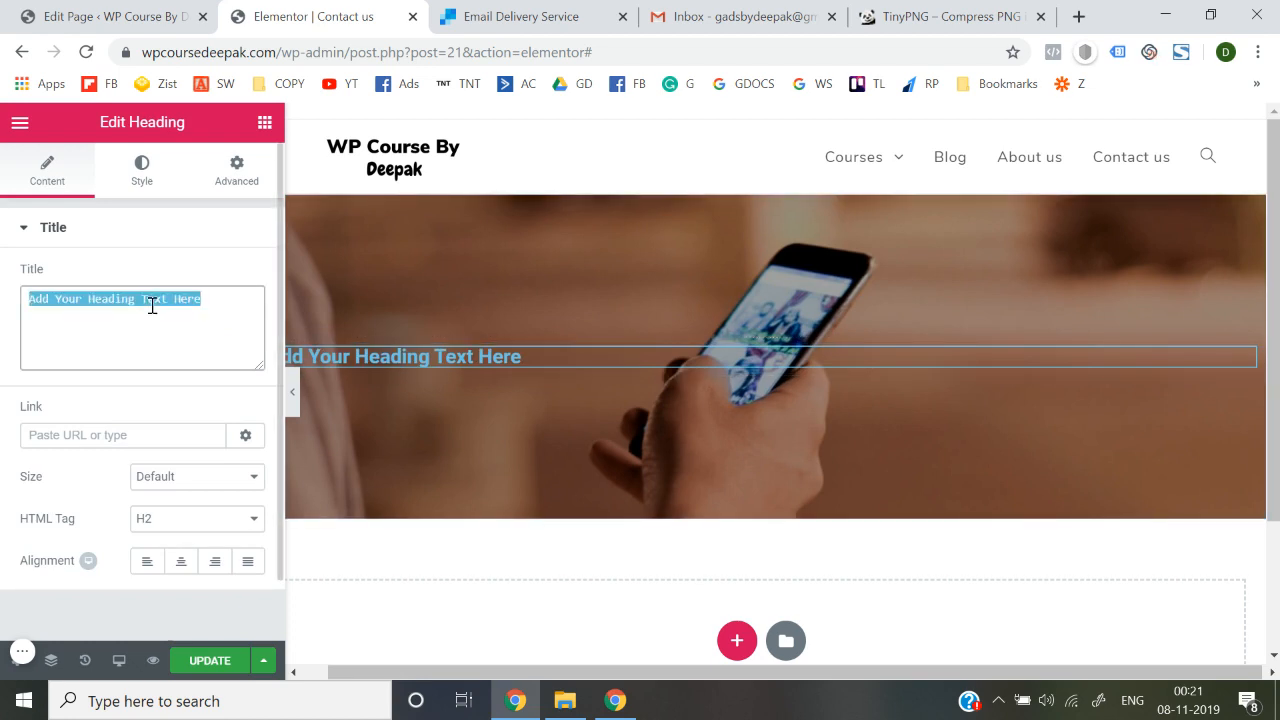
{"action": "type", "text": "NJe"}
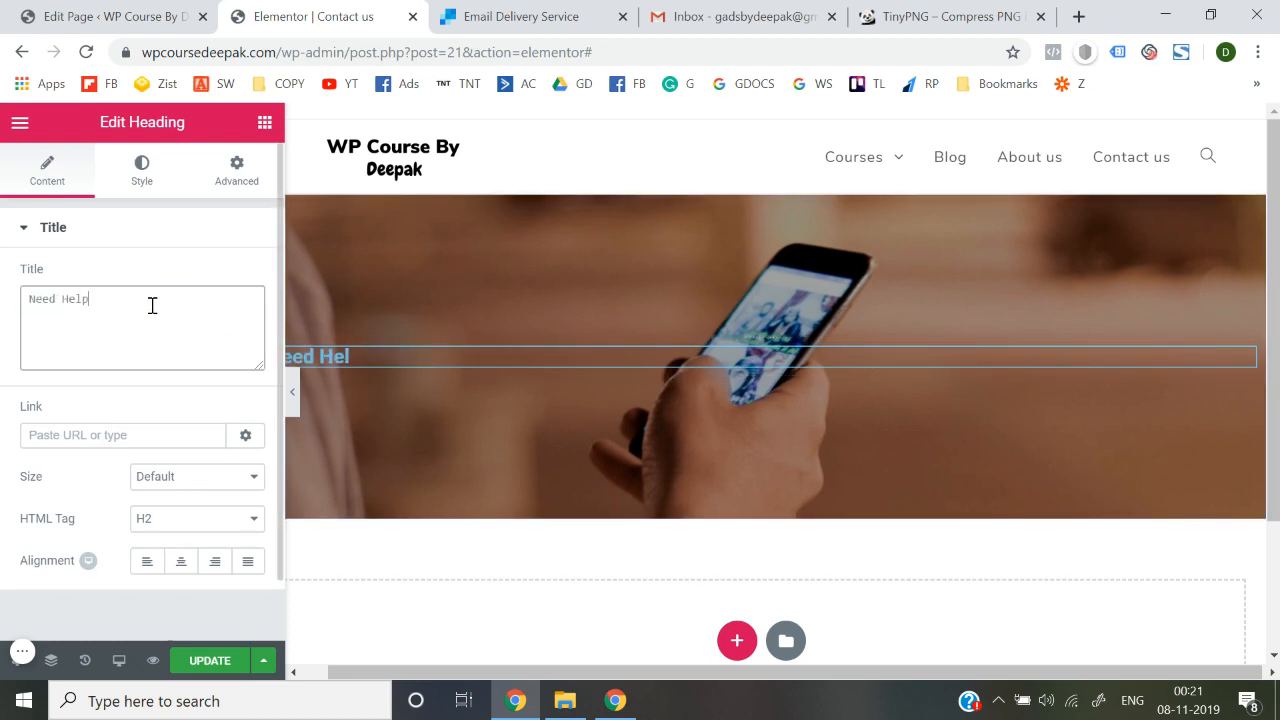
{"action": "left_click", "coordinate": [181, 560]}
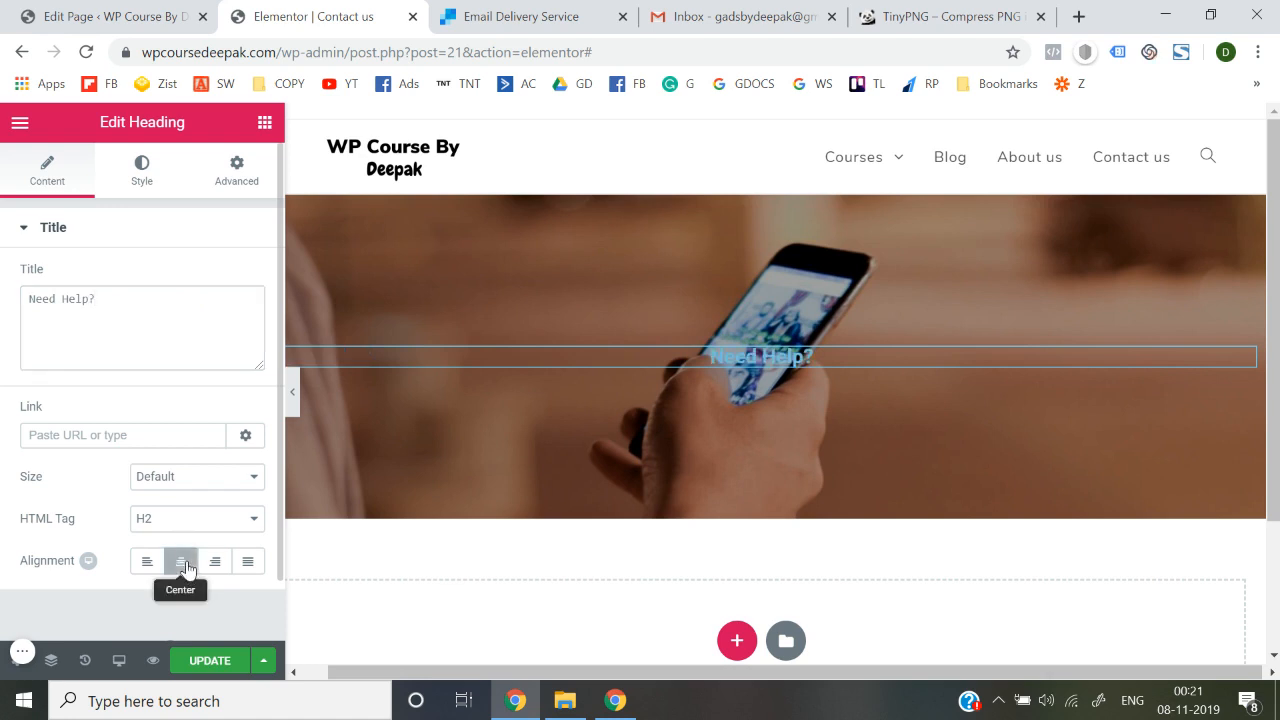
Step: Set the "Need Help?" heading's font family to Nunito and its text color to white
{"action": "left_click", "coordinate": [137, 180]}
{"action": "left_click", "coordinate": [240, 320]}
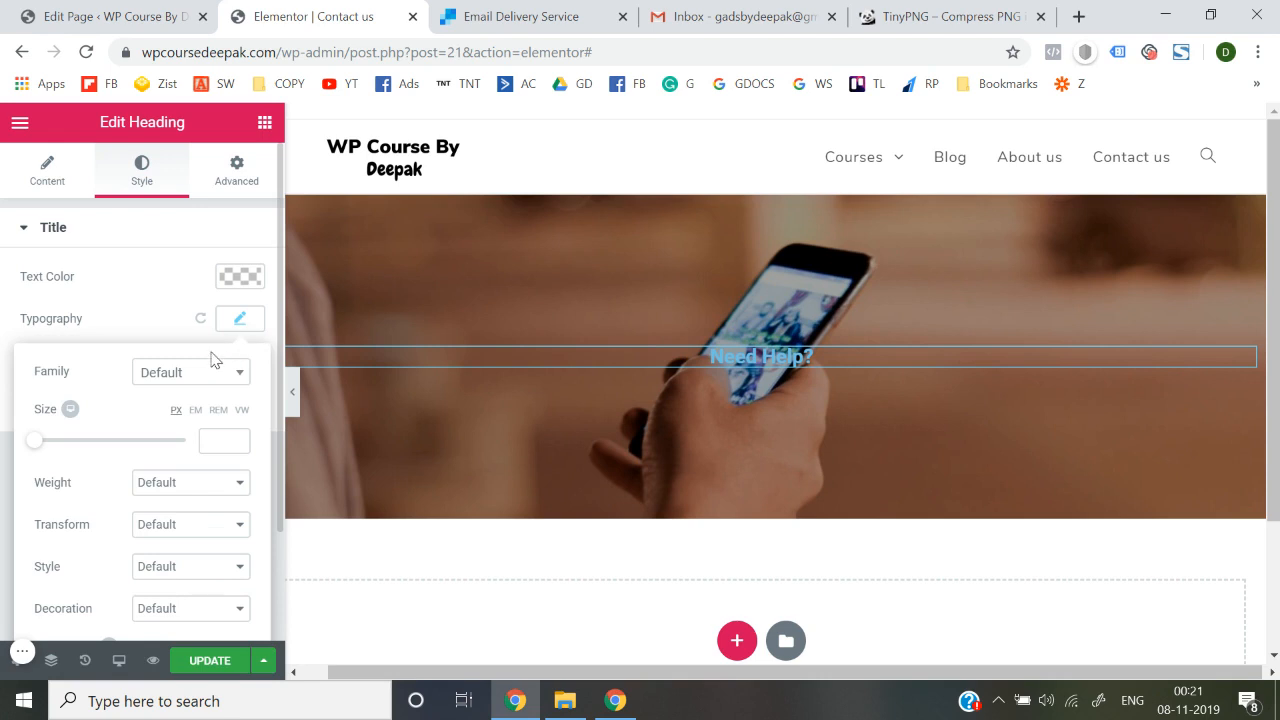
{"action": "left_click", "coordinate": [200, 369]}
{"action": "type", "text": "nuni"}
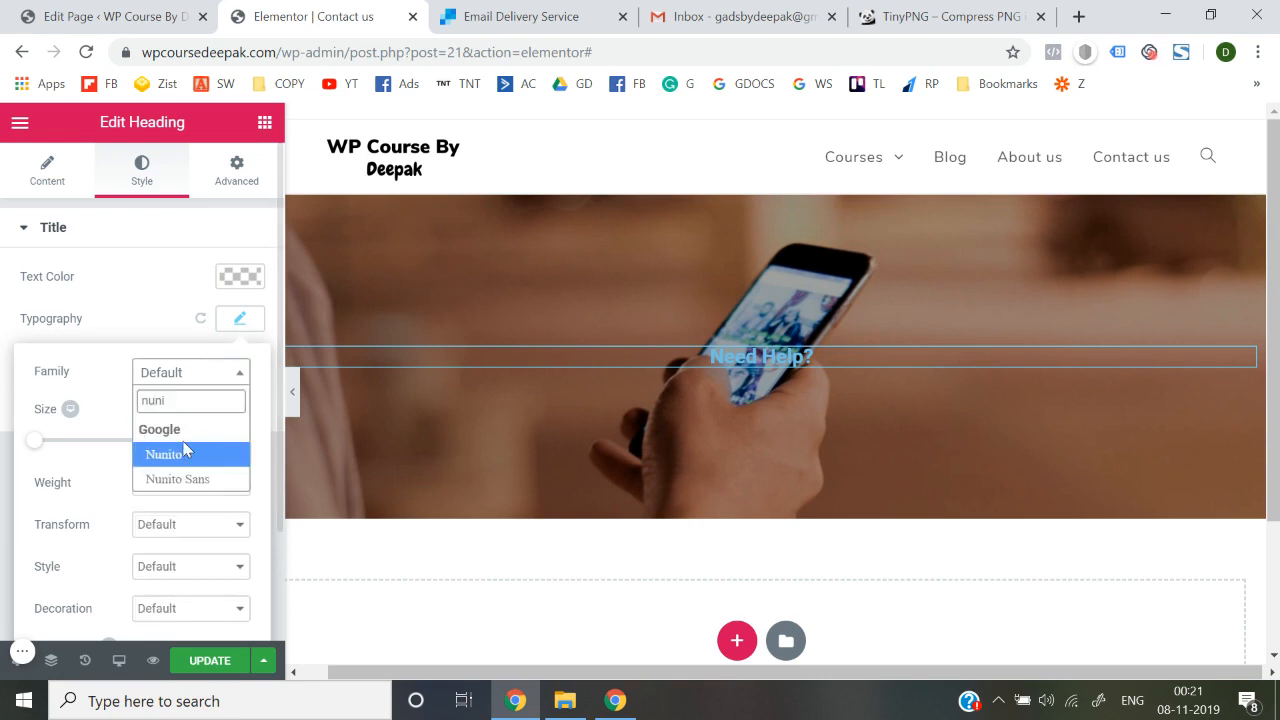
{"action": "left_click", "coordinate": [163, 456]}
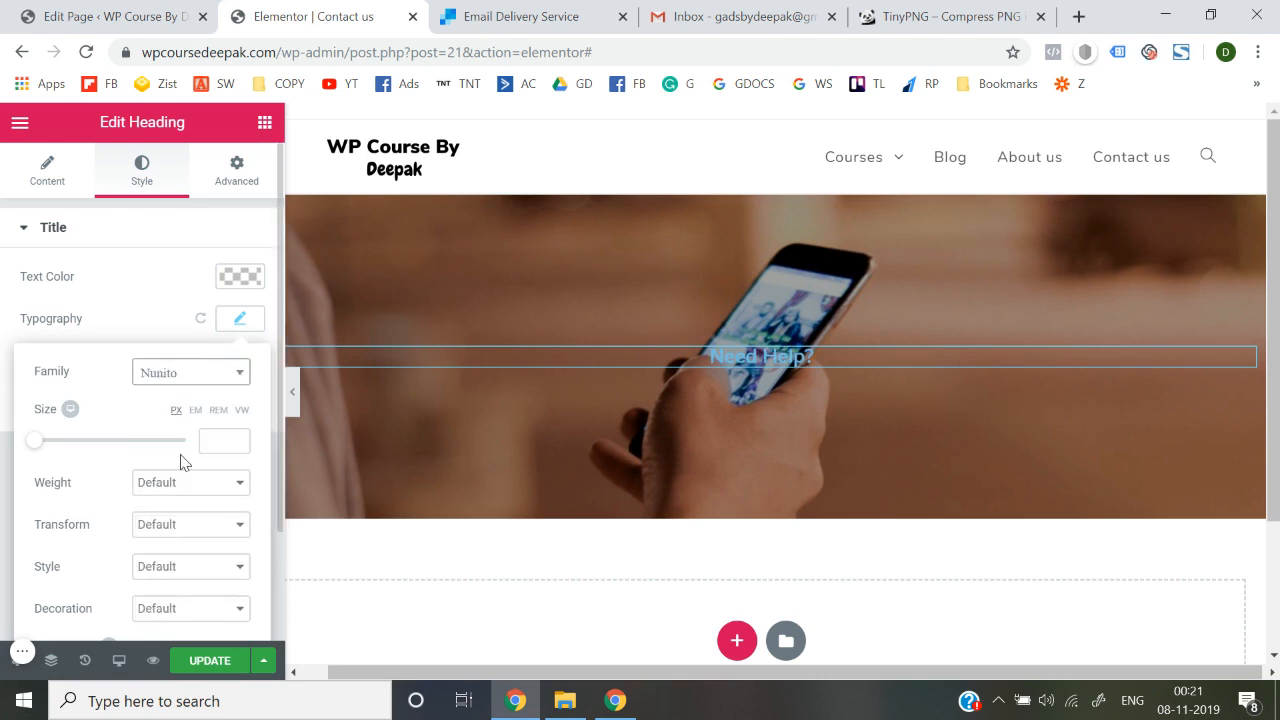
{"action": "left_click", "coordinate": [240, 283]}
{"action": "left_click", "coordinate": [240, 284]}
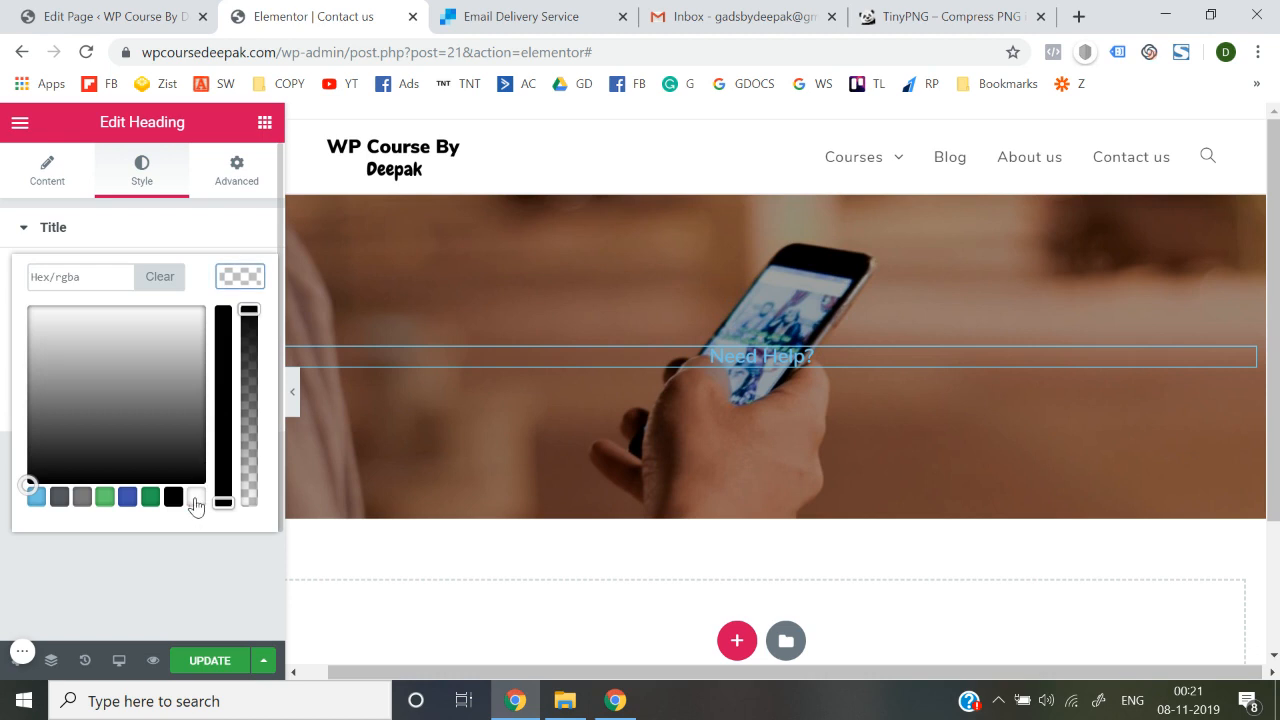
{"action": "left_click", "coordinate": [195, 500]}
{"action": "left_click", "coordinate": [208, 580]}
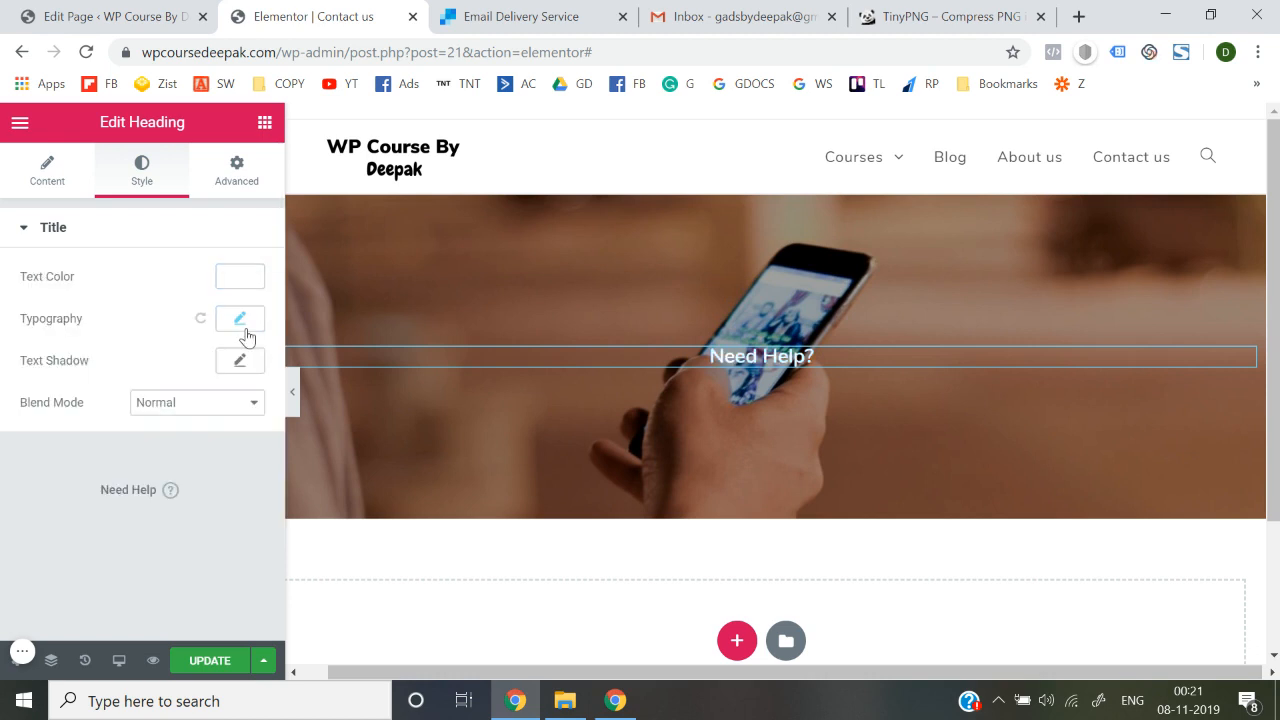
Step: Enlarge the "Need Help?" heading's font size to several times its default and update the page
{"action": "left_click", "coordinate": [243, 327]}
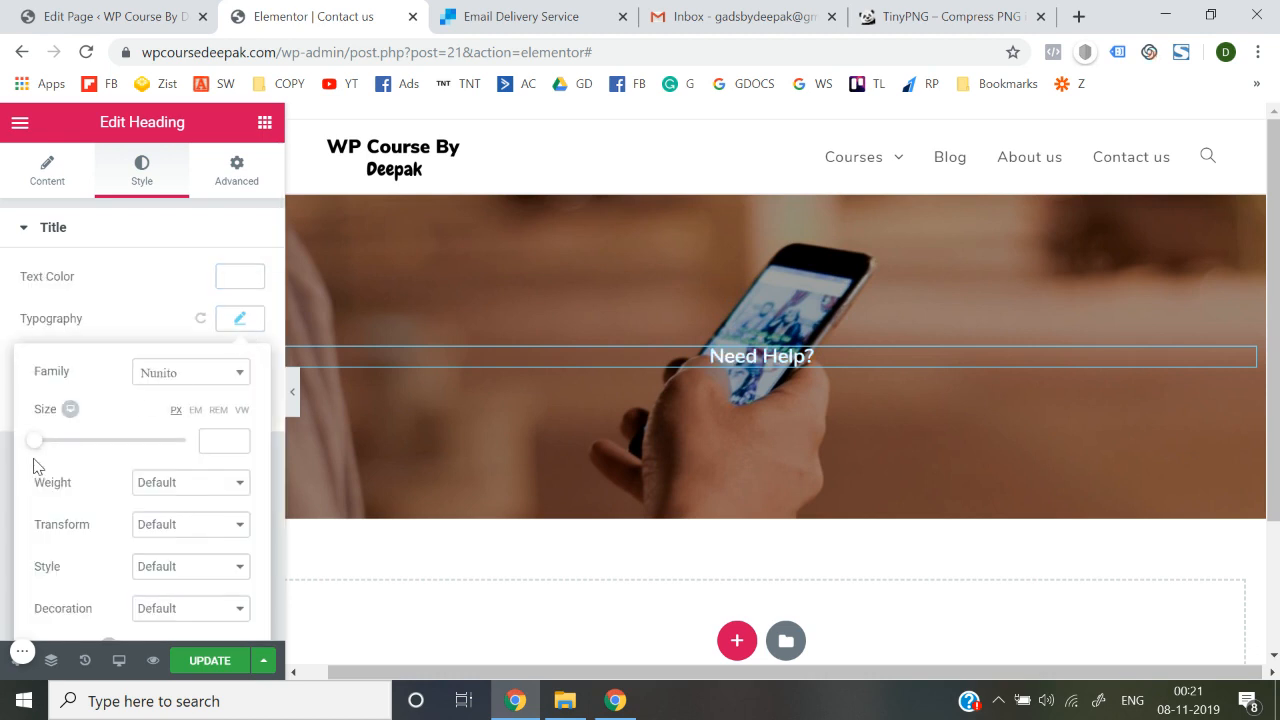
{"action": "left_click_drag", "start_coordinate": [37, 447], "coordinate": [92, 451]}
{"action": "left_click", "coordinate": [2, 418]}
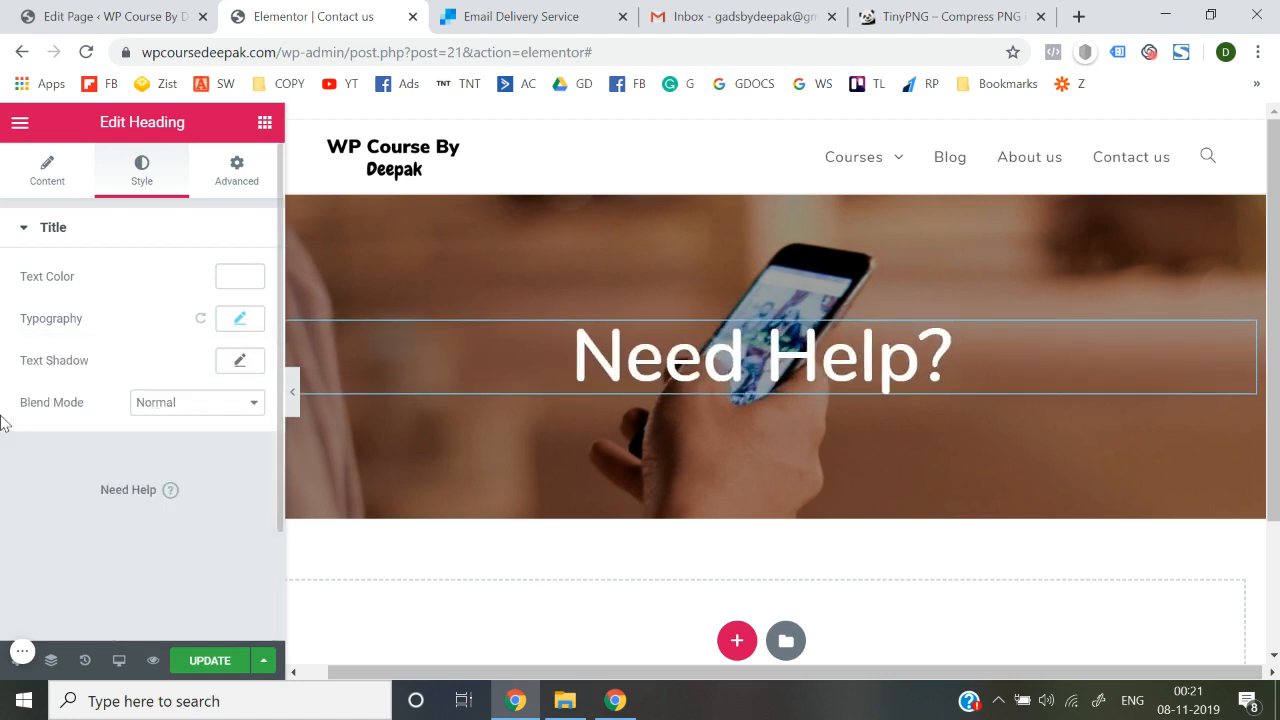
{"action": "left_click", "coordinate": [205, 662]}
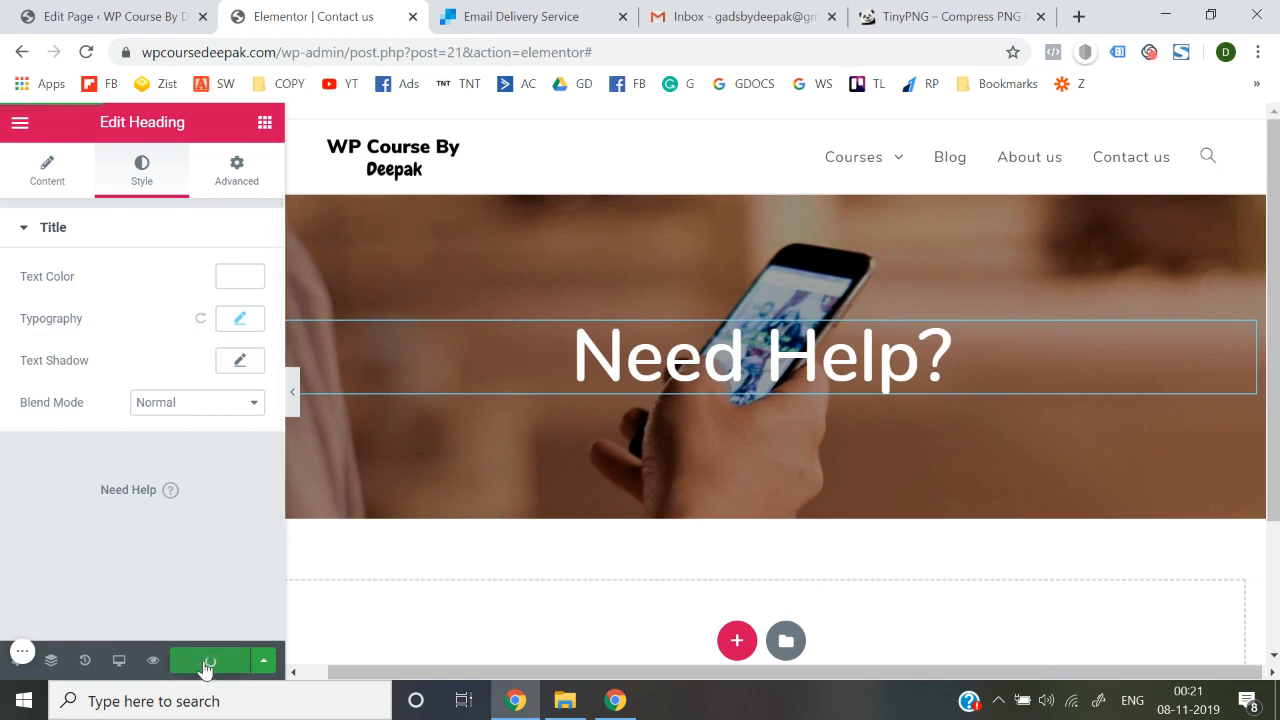
Step: Add a single-column section below the header section and place a two-column Inner Section widget in it
{"action": "scroll", "coordinate": [489, 572], "scroll_direction": "down", "scroll_amount": 1}
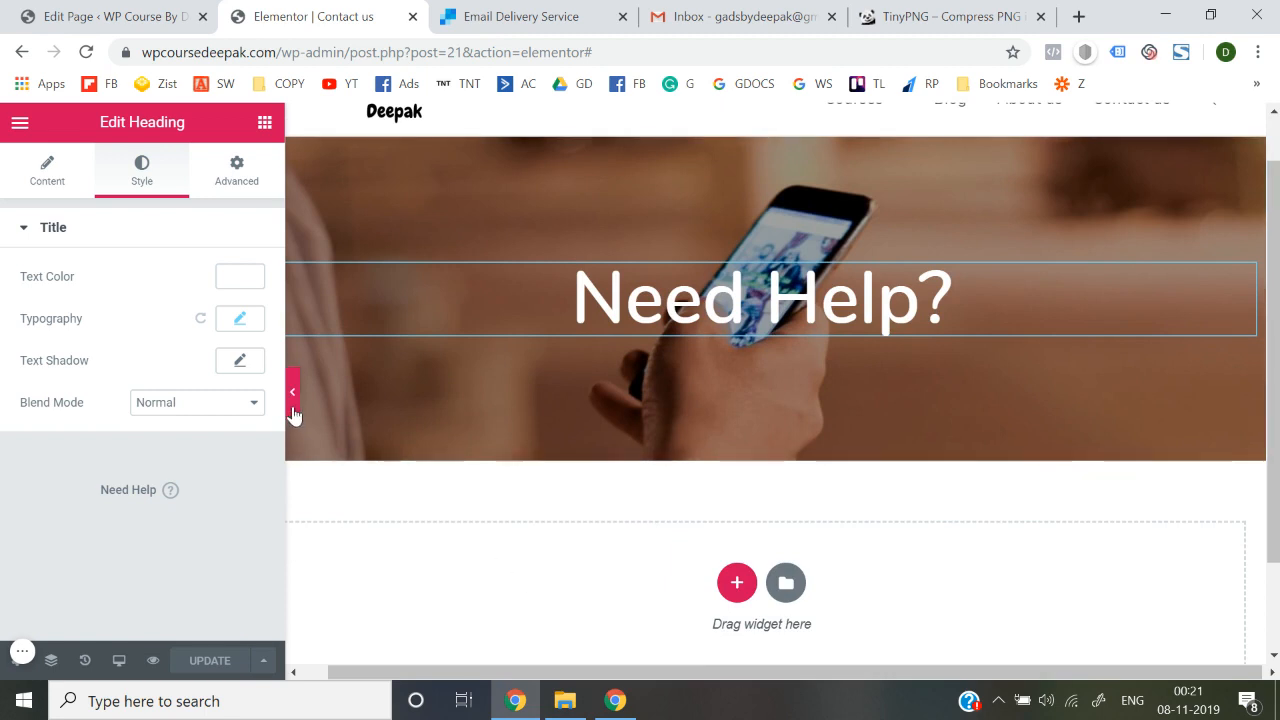
{"action": "left_click", "coordinate": [265, 122]}
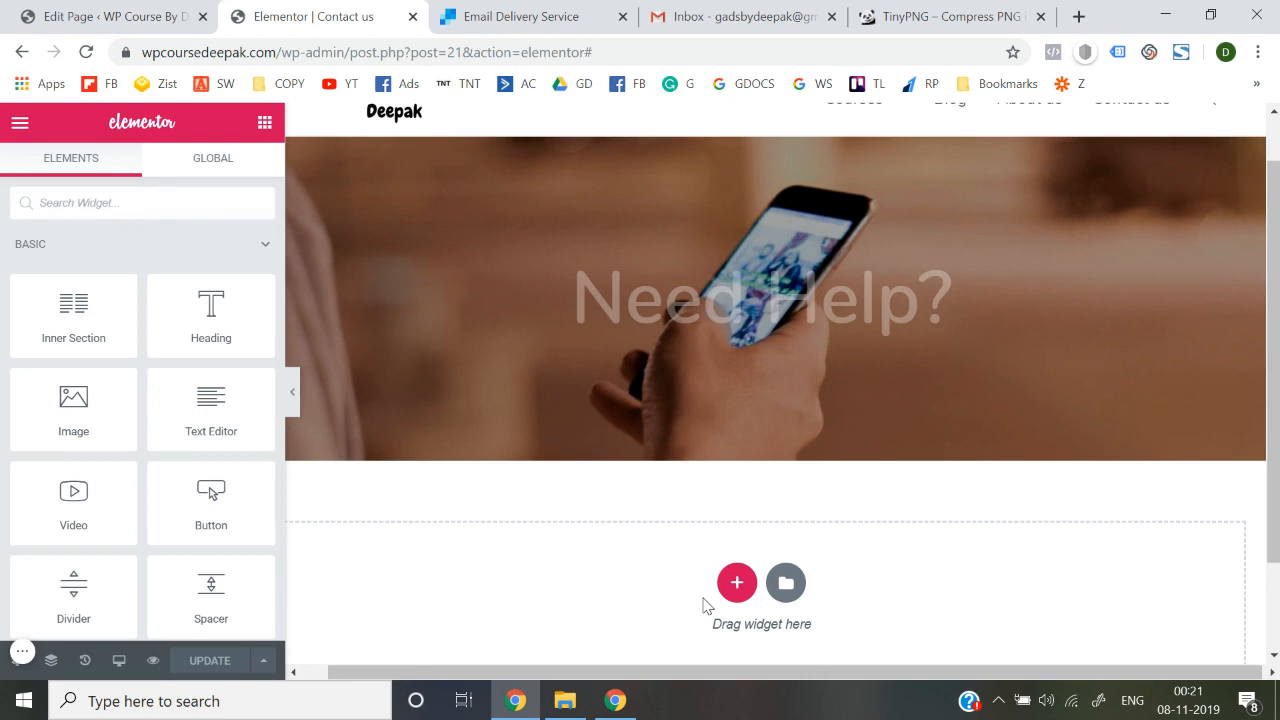
{"action": "scroll", "coordinate": [703, 604], "scroll_direction": "down", "scroll_amount": 1}
{"action": "left_click", "coordinate": [735, 518]}
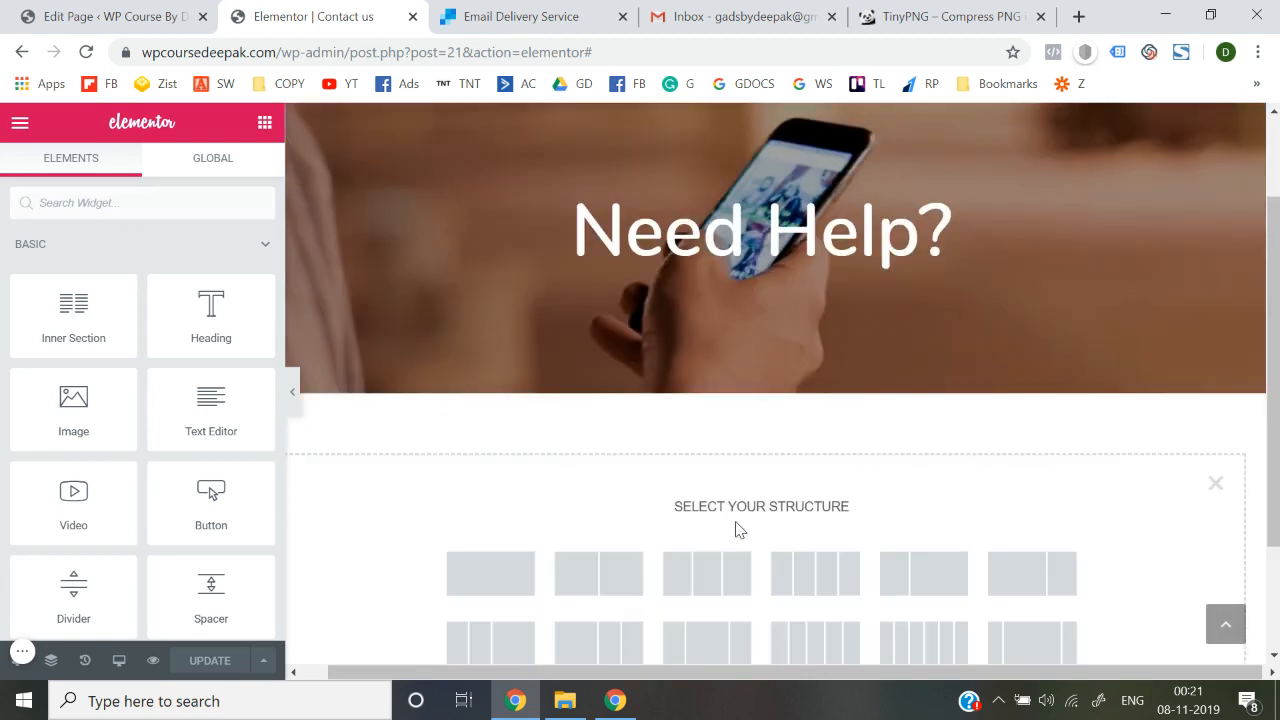
{"action": "scroll", "coordinate": [737, 530], "scroll_direction": "down", "scroll_amount": 2}
{"action": "left_click", "coordinate": [534, 447]}
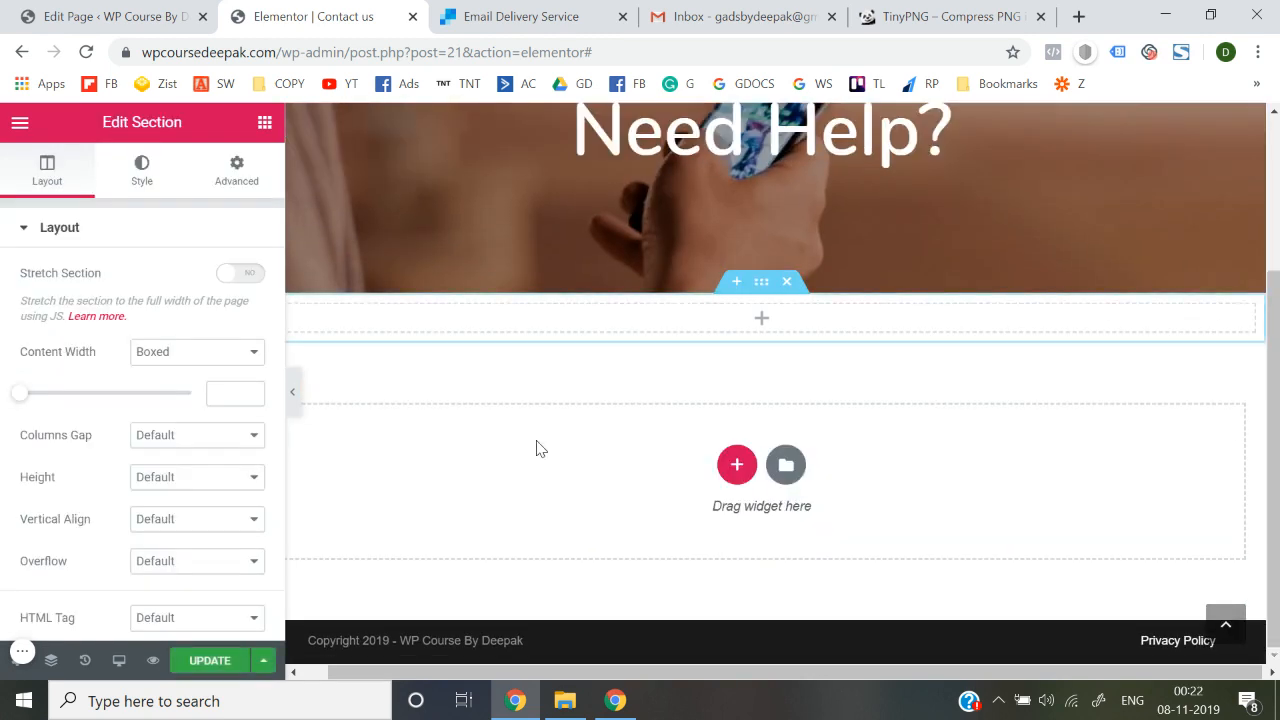
{"action": "left_click", "coordinate": [663, 322]}
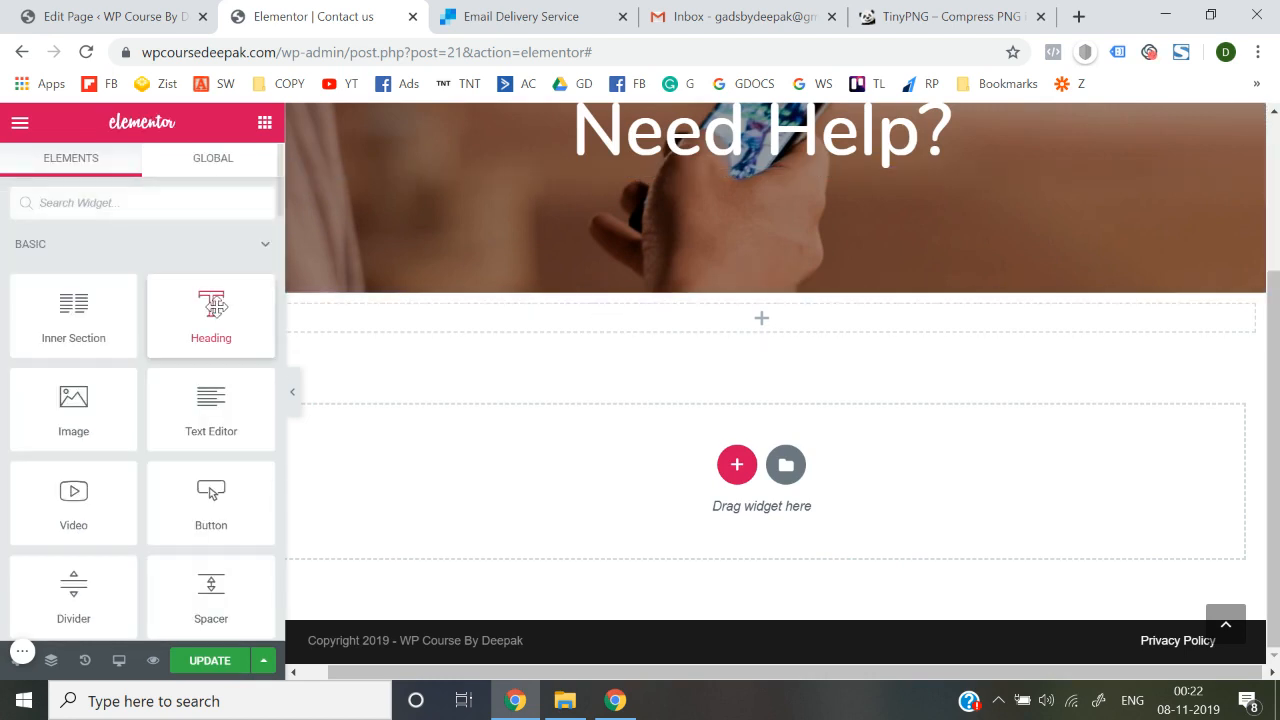
{"action": "left_click_drag", "start_coordinate": [49, 353], "coordinate": [696, 334]}
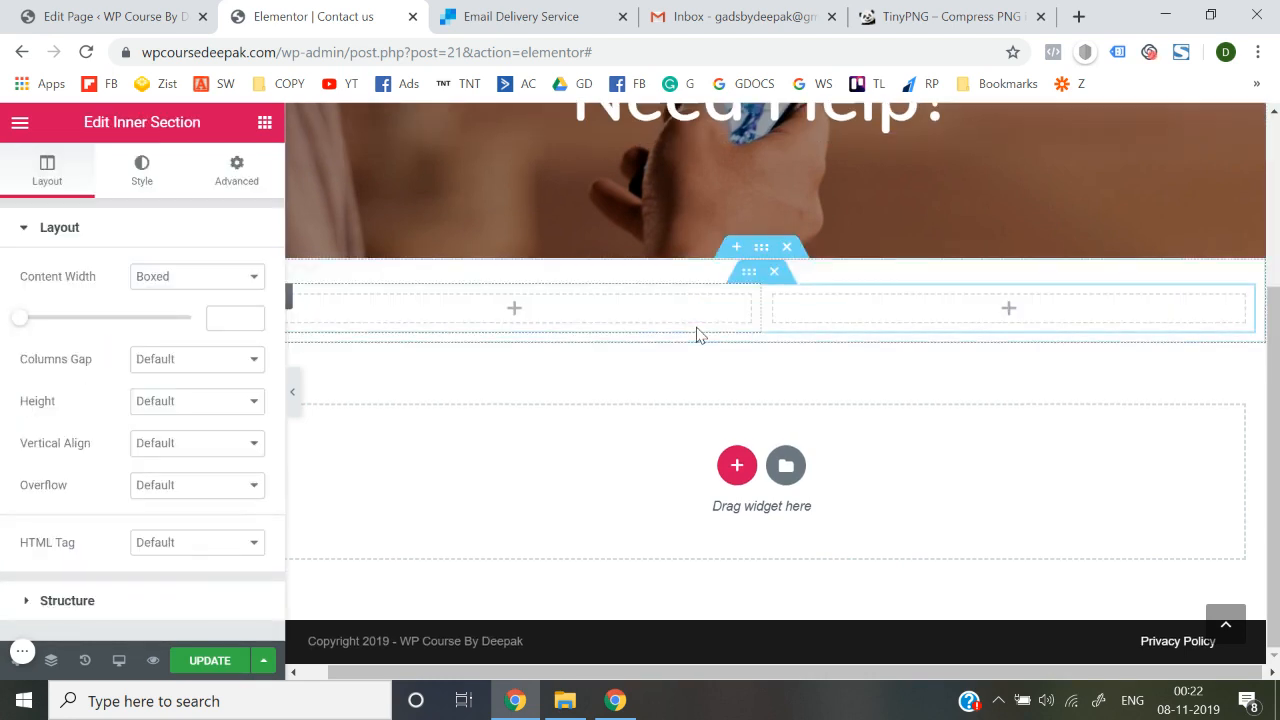
Step: Add an Icon widget to the inner section's first column and change it to a square phone icon from the icon library
{"action": "left_click", "coordinate": [268, 130]}
{"action": "scroll", "coordinate": [197, 445], "scroll_direction": "down", "scroll_amount": 4}
{"action": "left_click_drag", "start_coordinate": [206, 308], "coordinate": [480, 311]}
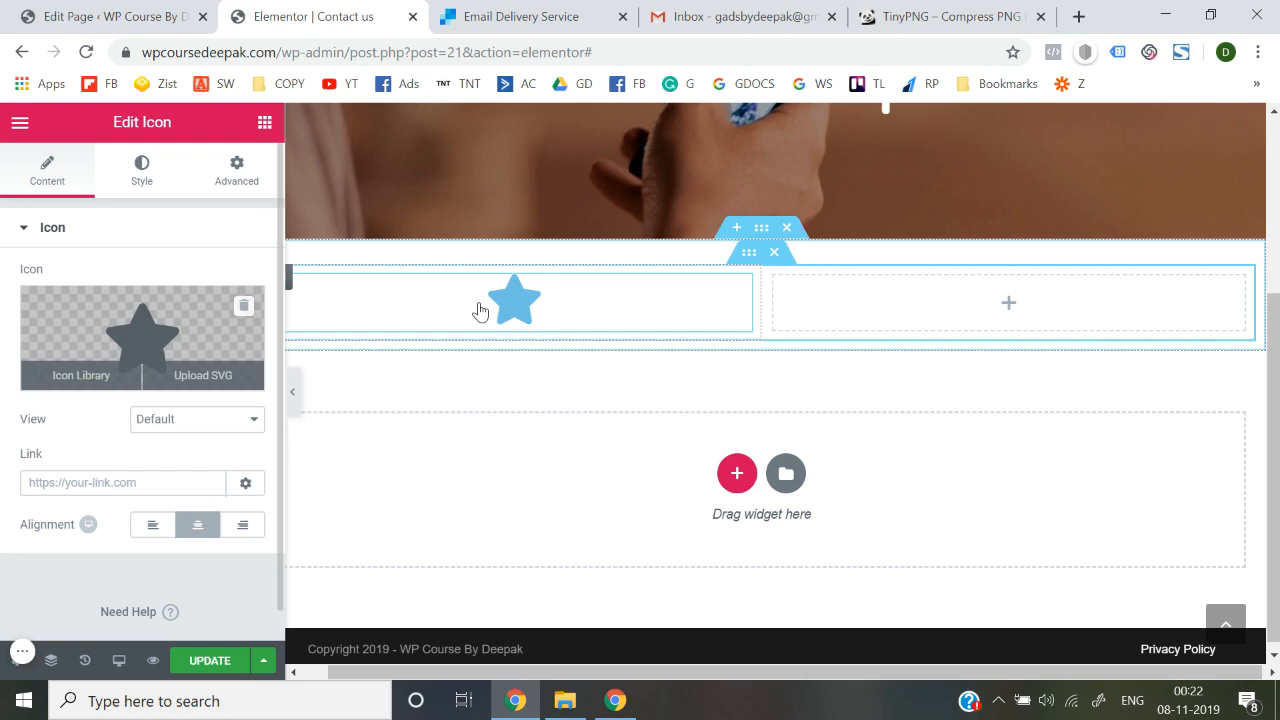
{"action": "left_click", "coordinate": [80, 376]}
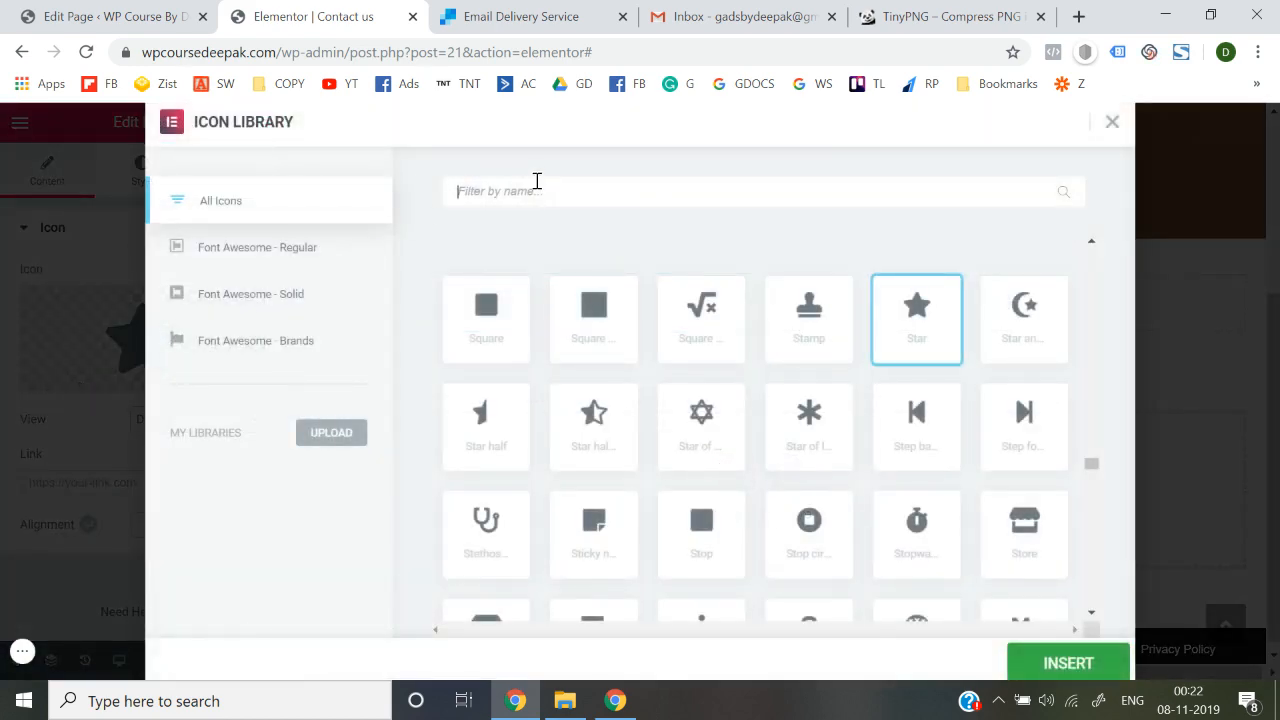
{"action": "type", "text": "p"}
{"action": "key", "text": "BackSpace"}
{"action": "type", "text": "ph"}
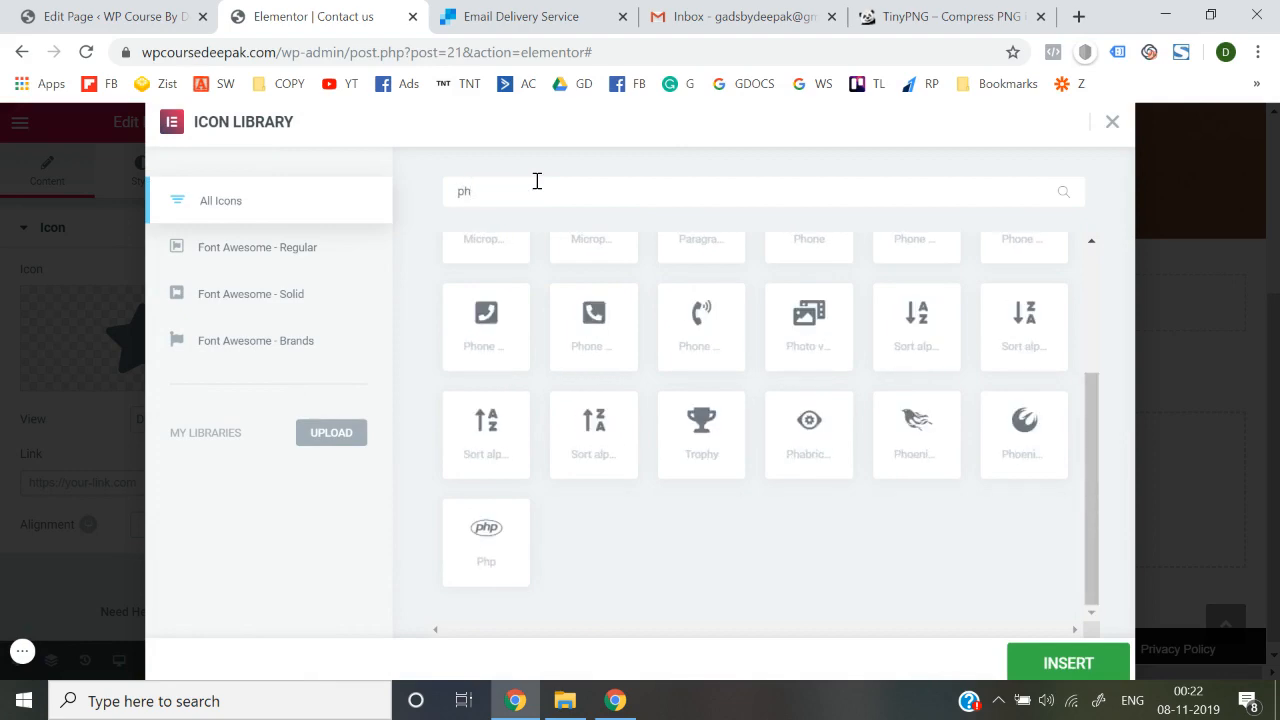
{"action": "left_click", "coordinate": [591, 334]}
{"action": "left_click", "coordinate": [1049, 677]}
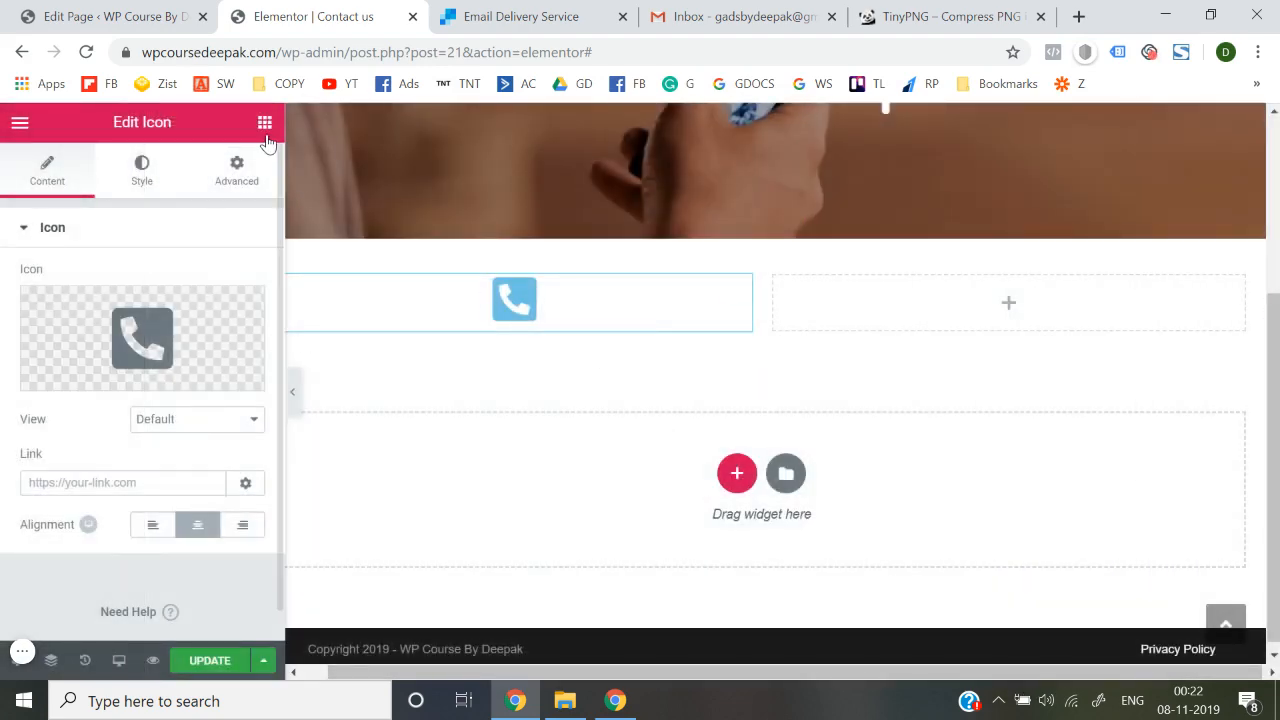
Step: Add a center-aligned Heading widget below the phone icon with the contact phone number as its title
{"action": "left_click", "coordinate": [265, 125]}
{"action": "left_click_drag", "start_coordinate": [209, 343], "coordinate": [497, 329]}
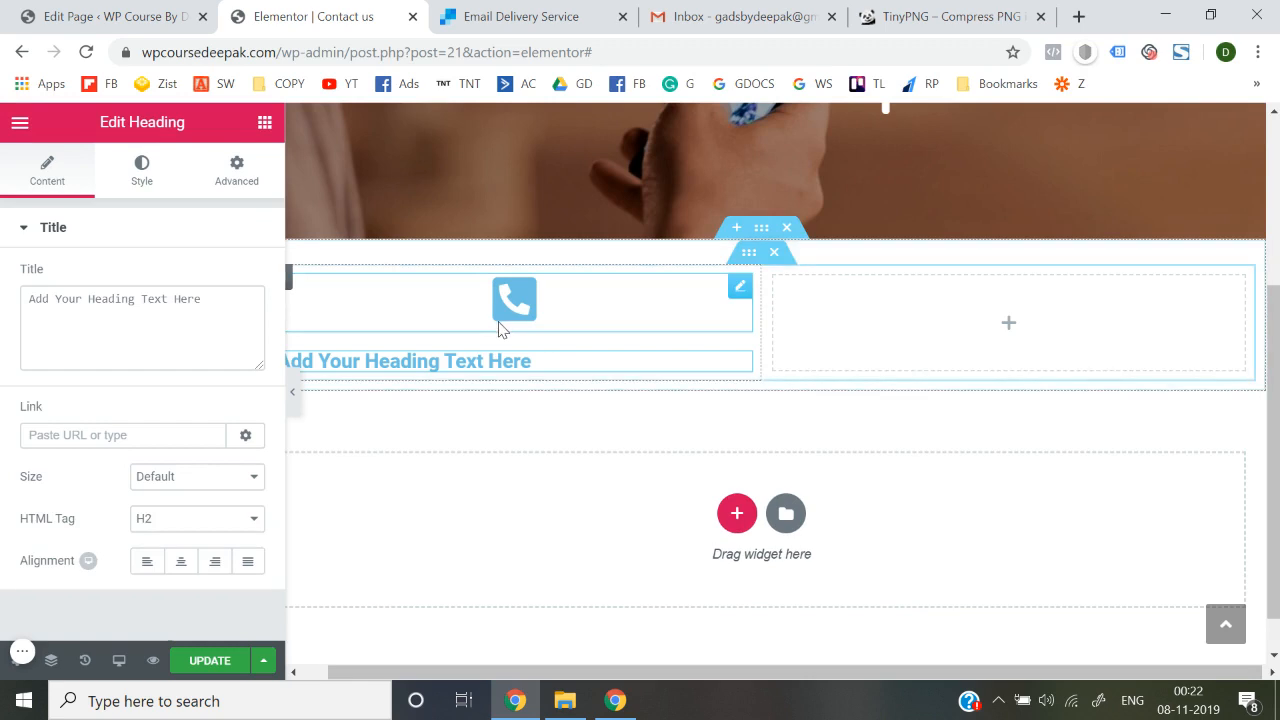
{"action": "triple_click", "coordinate": [127, 293]}
{"action": "type", "text": "Call"}
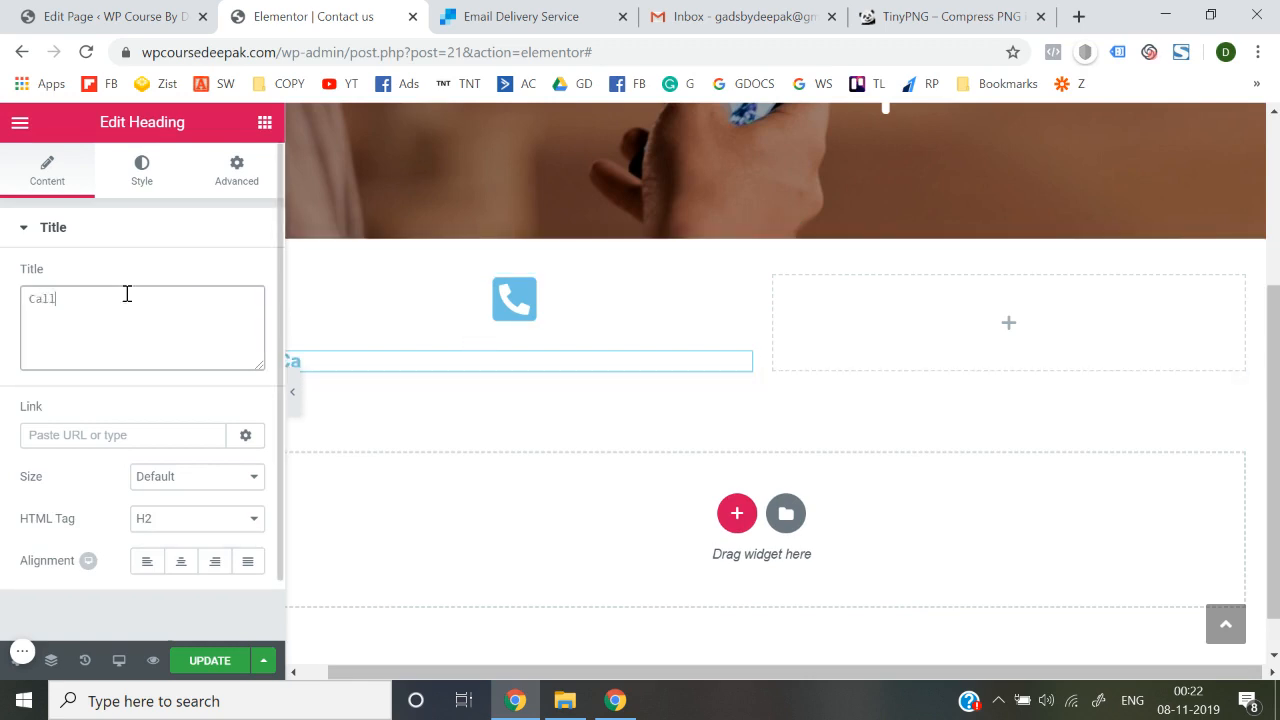
{"action": "triple_click", "coordinate": [127, 293]}
{"action": "key", "text": "BackSpace"}
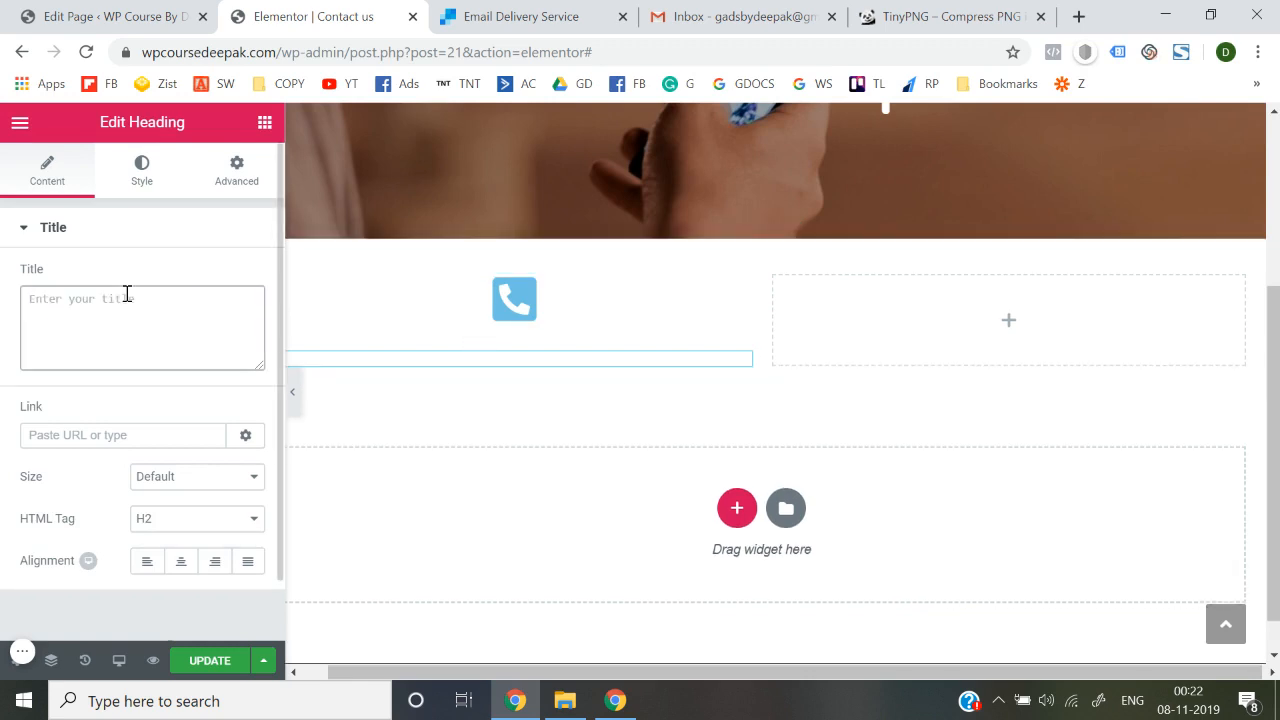
{"action": "type", "text": "1234567890"}
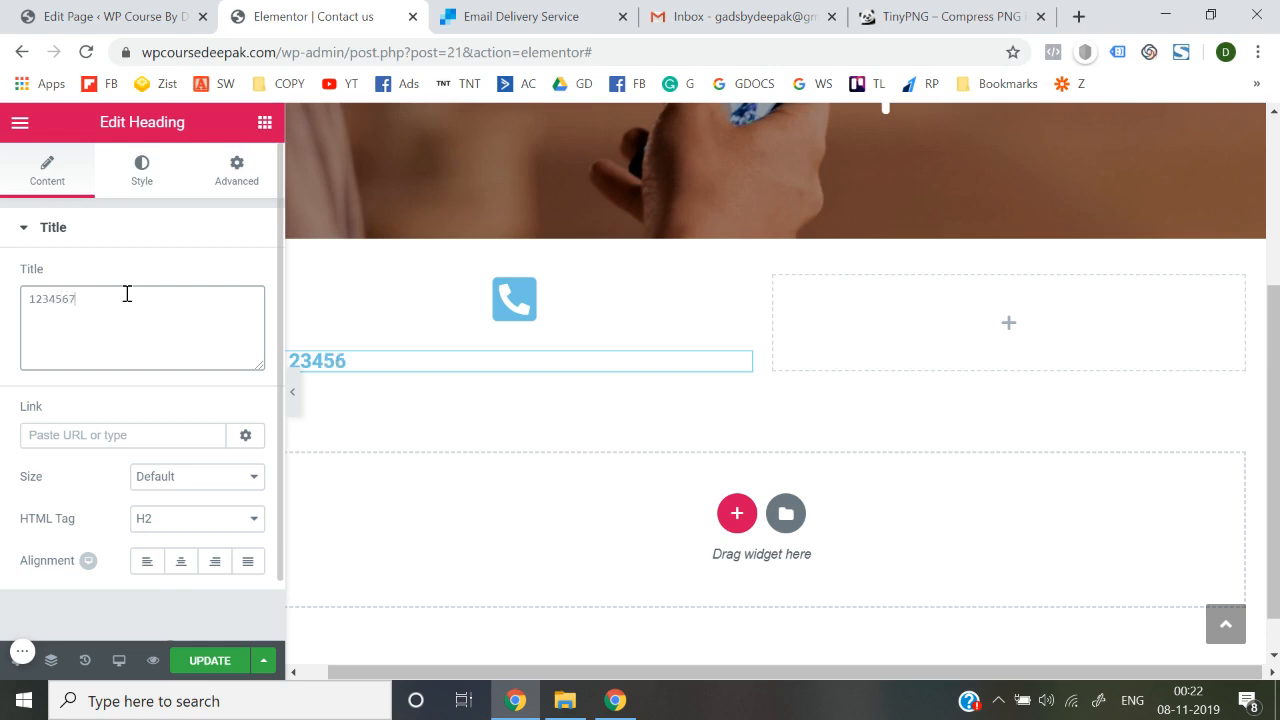
{"action": "left_click", "coordinate": [181, 561]}
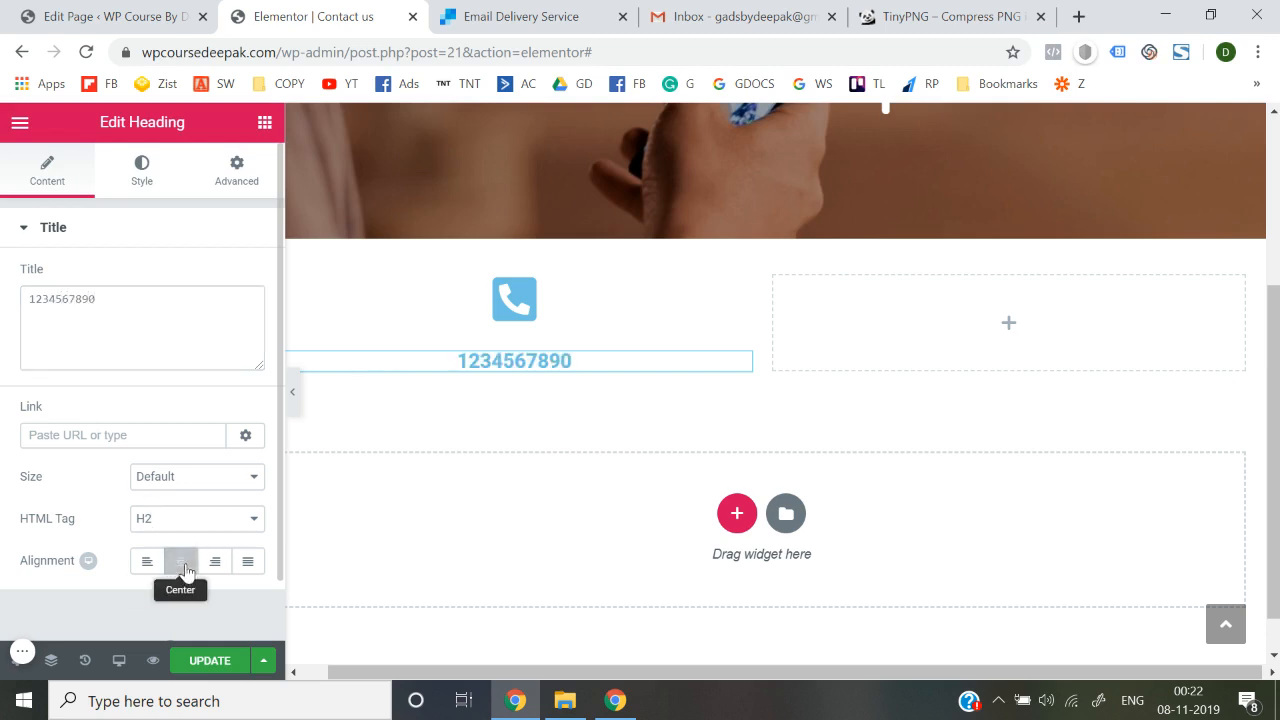
Step: Style the phone number heading with black (#000000) text in the Nunito font and update the page
{"action": "left_click", "coordinate": [142, 170]}
{"action": "left_click", "coordinate": [239, 318]}
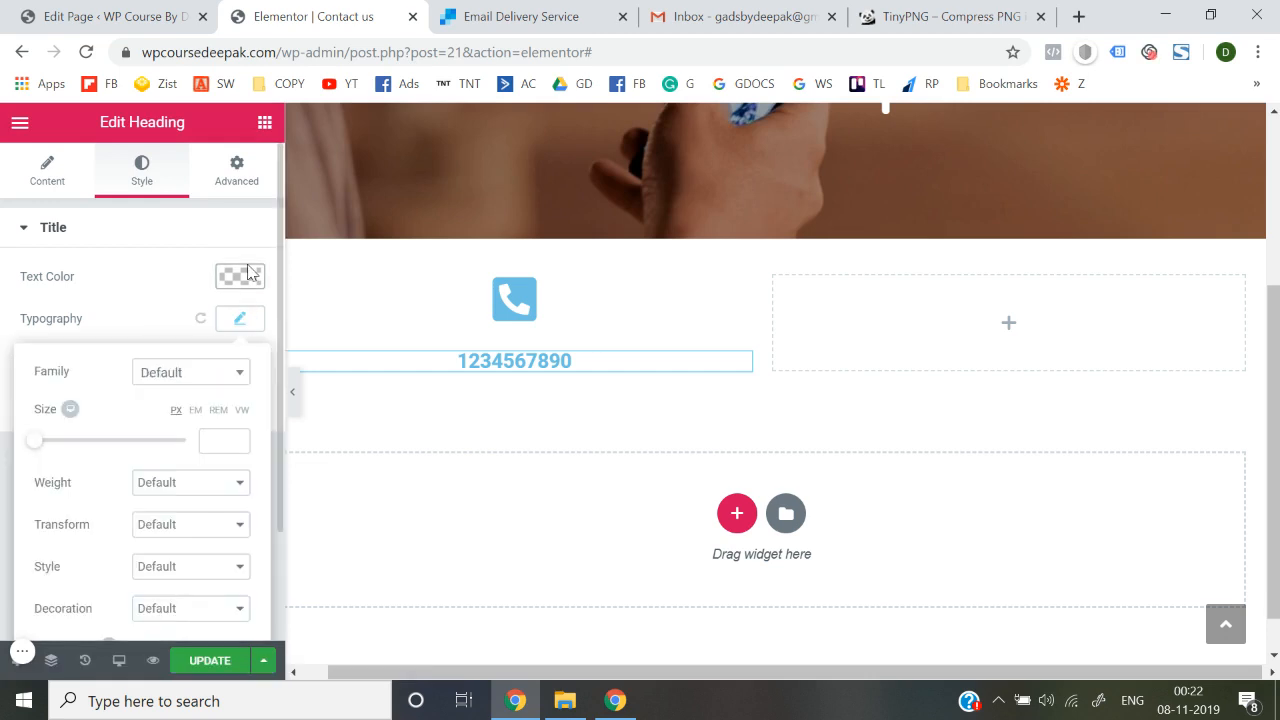
{"action": "left_click", "coordinate": [249, 273]}
{"action": "left_click", "coordinate": [173, 496]}
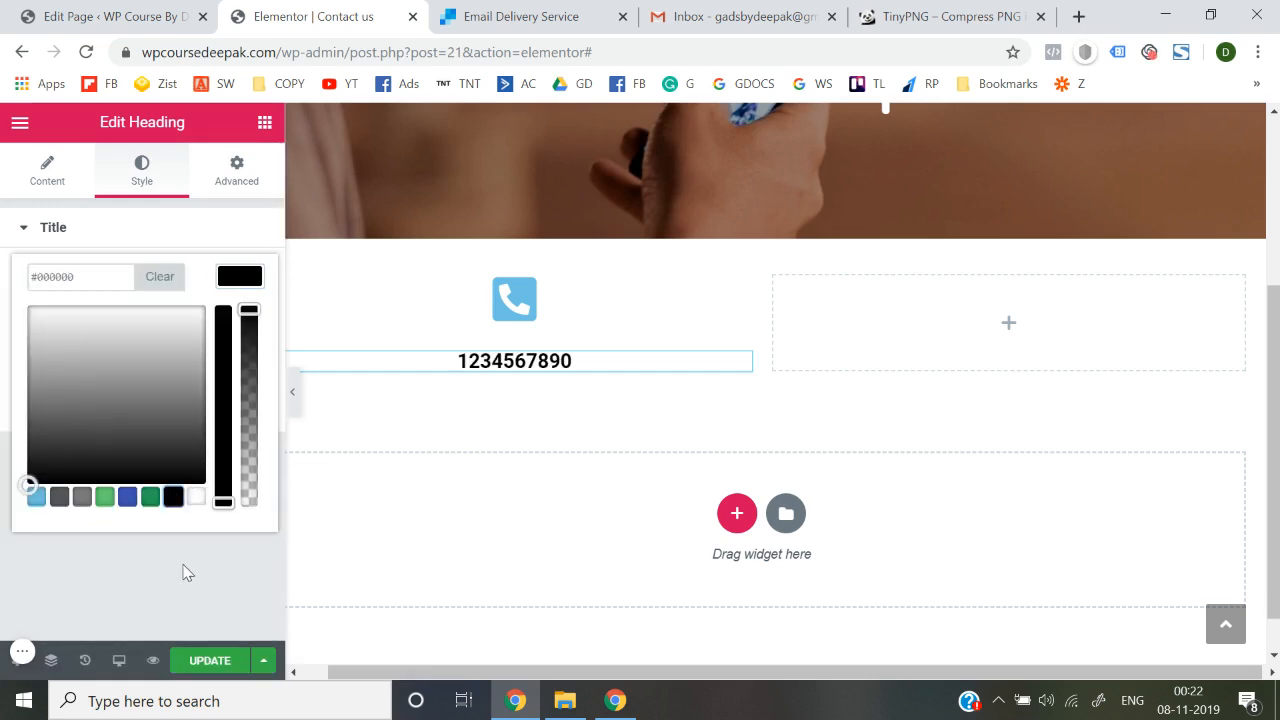
{"action": "left_click", "coordinate": [183, 579]}
{"action": "left_click", "coordinate": [240, 319]}
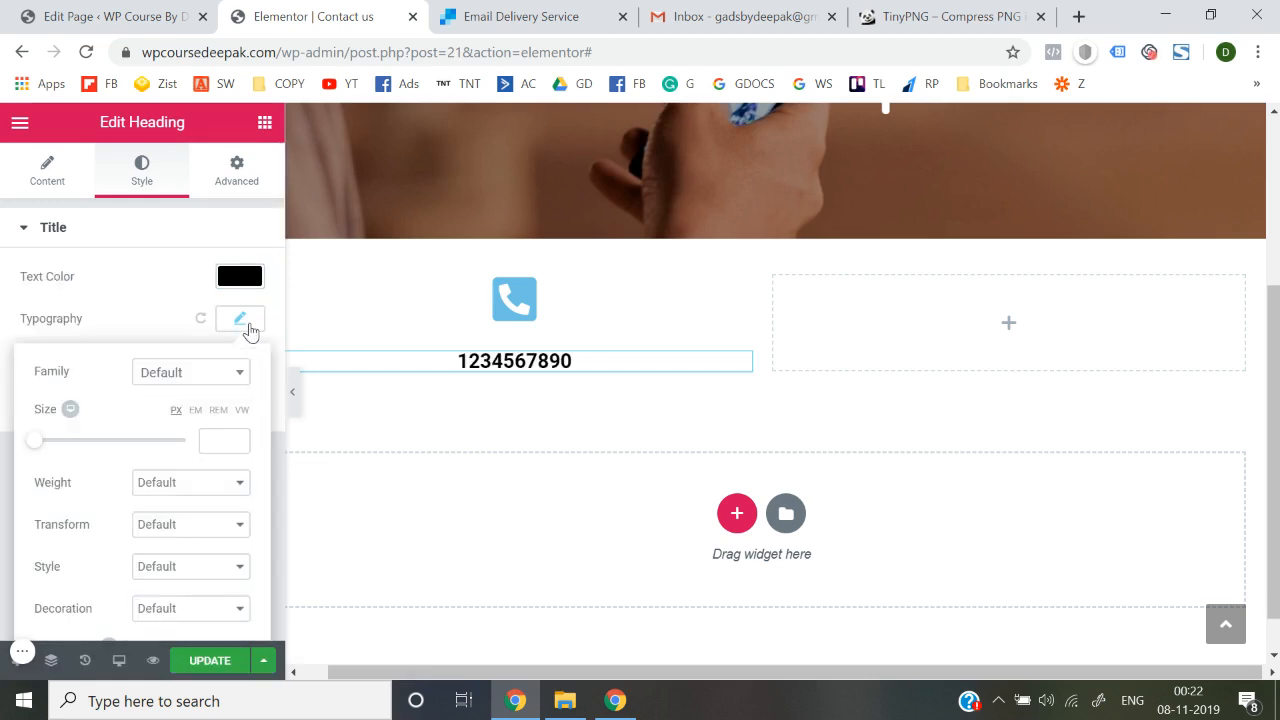
{"action": "left_click", "coordinate": [214, 383]}
{"action": "type", "text": "nuni"}
{"action": "key", "text": "Return"}
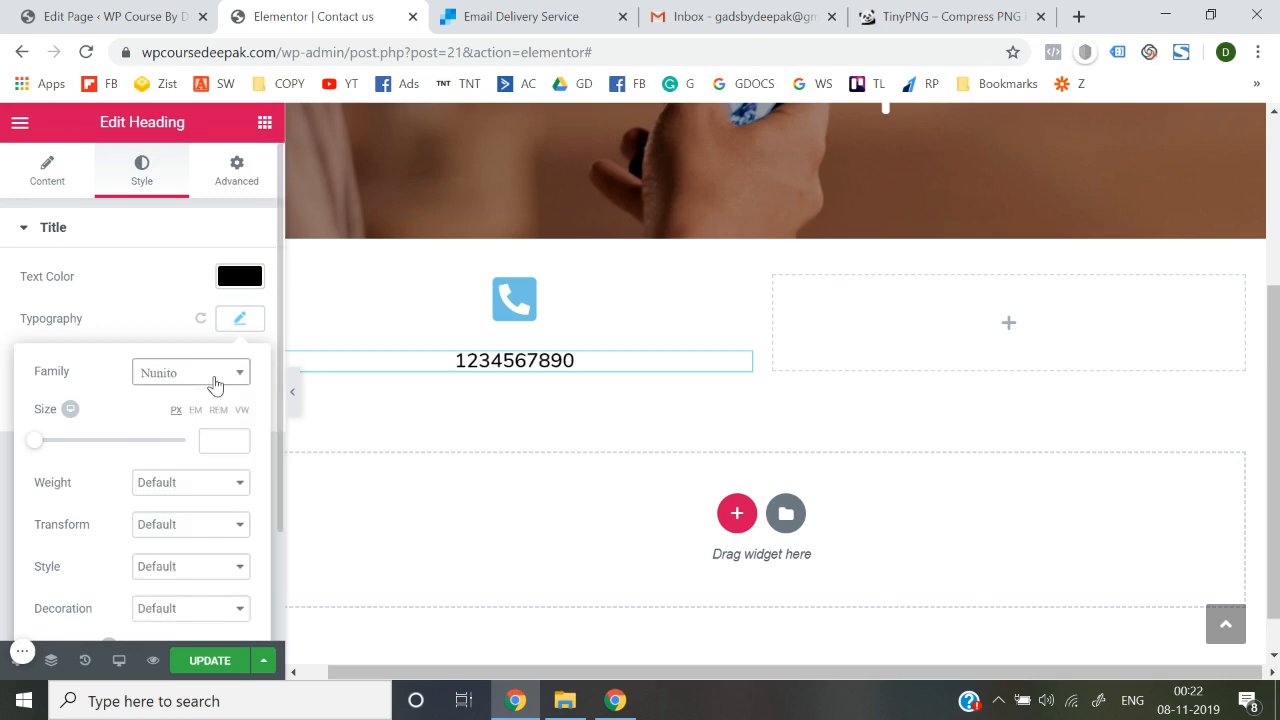
{"action": "left_click", "coordinate": [4, 363]}
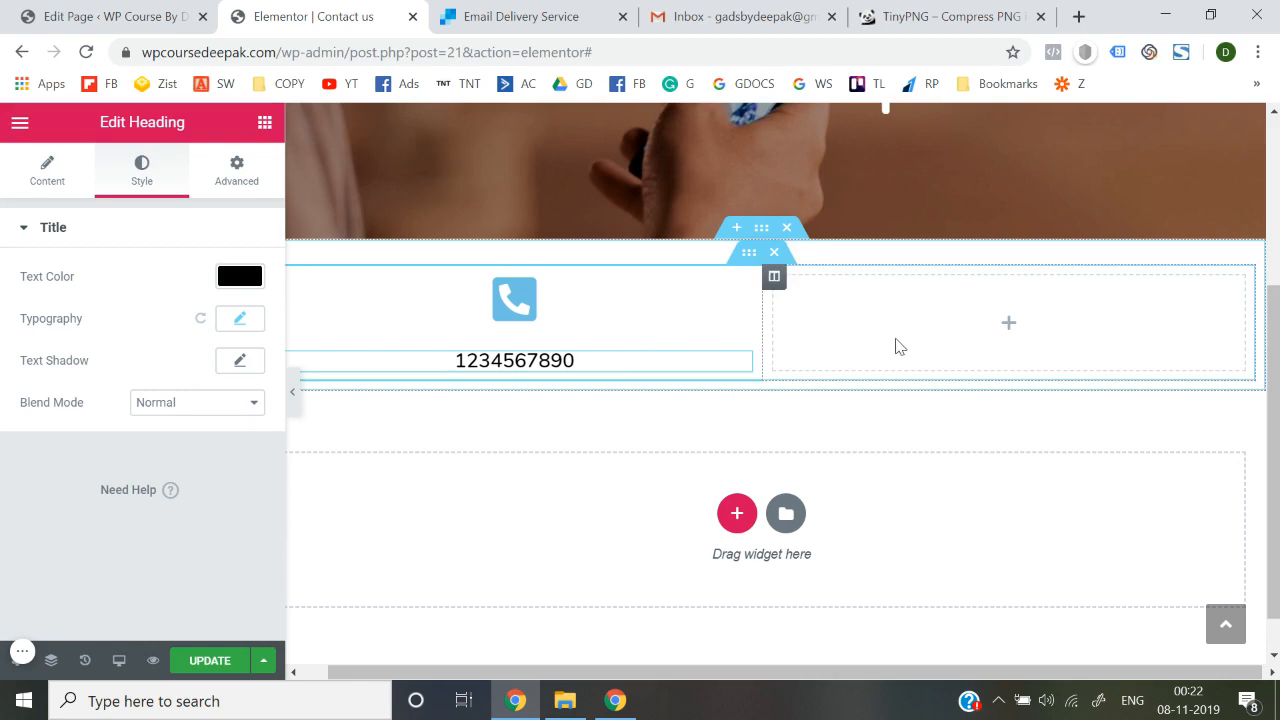
{"action": "left_click", "coordinate": [203, 660]}
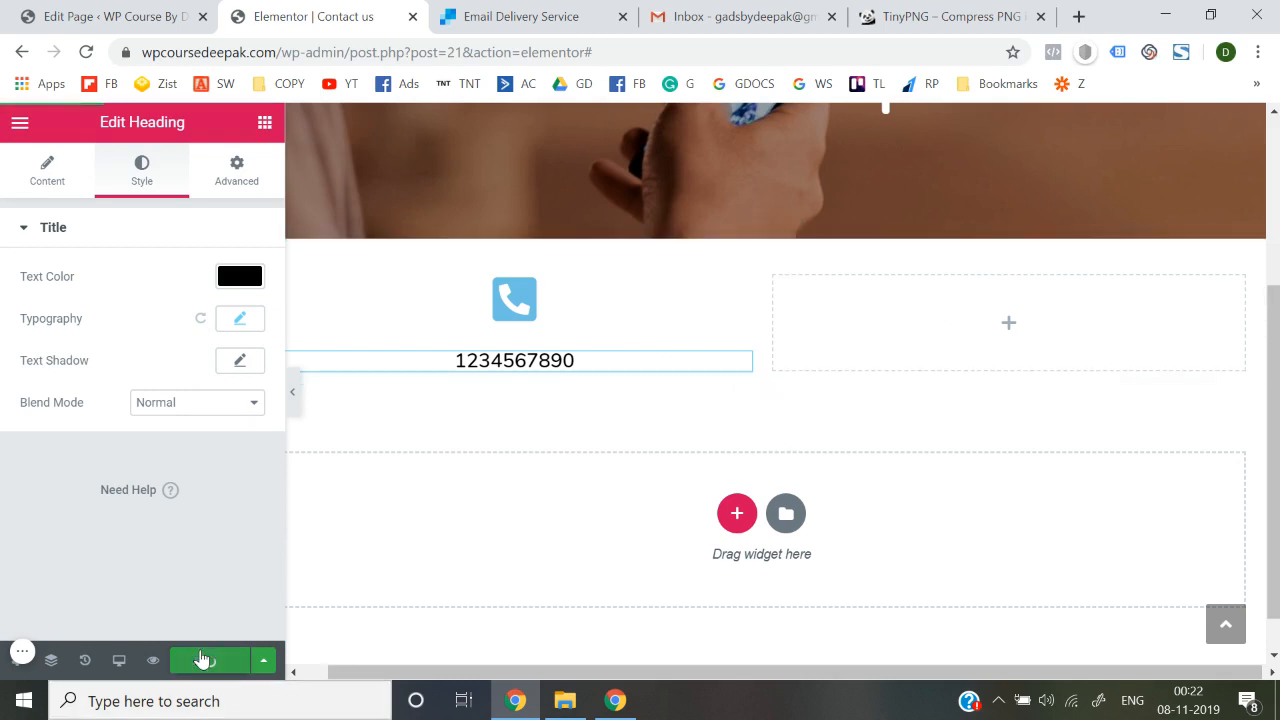
Step: Exit the Elementor editor to the WordPress dashboard and open the live site in a new browser tab
{"action": "left_click", "coordinate": [20, 122]}
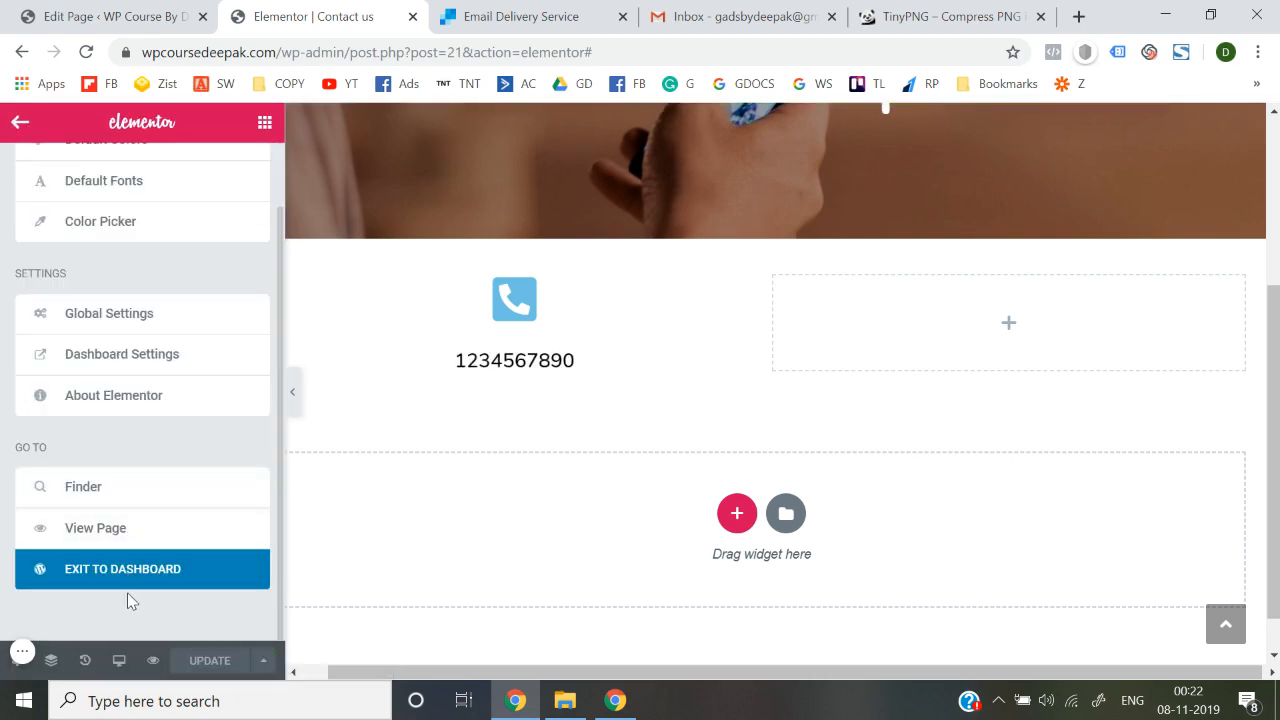
{"action": "left_click", "coordinate": [142, 572]}
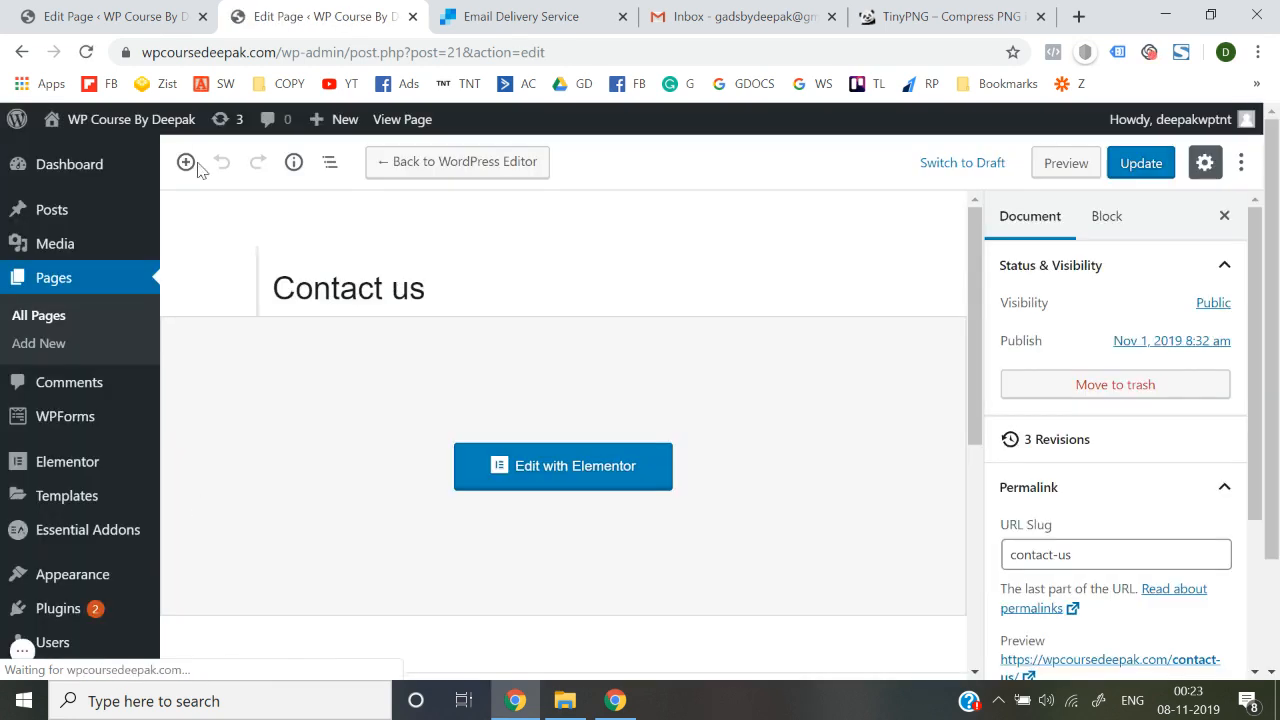
{"action": "mouse_move", "coordinate": [150, 123]}
{"action": "right_click", "coordinate": [59, 155]}
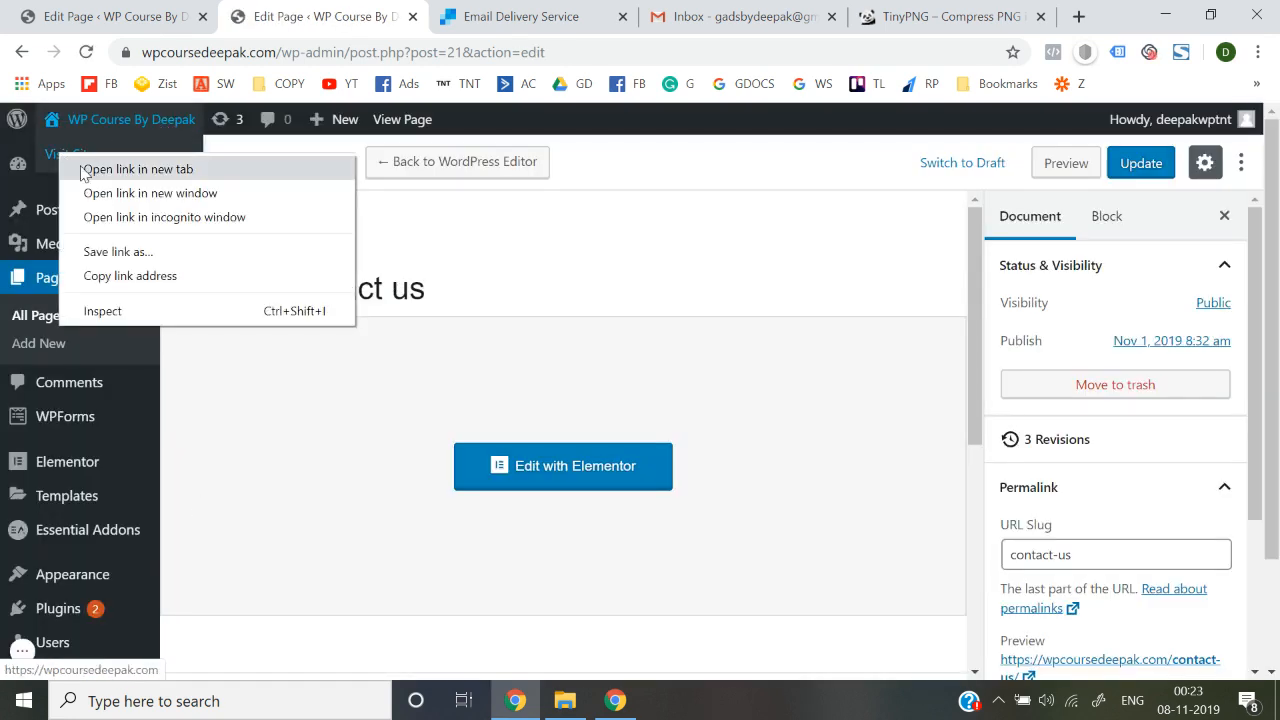
{"action": "left_click", "coordinate": [75, 168]}
{"action": "key", "text": "ctrl+Tab"}
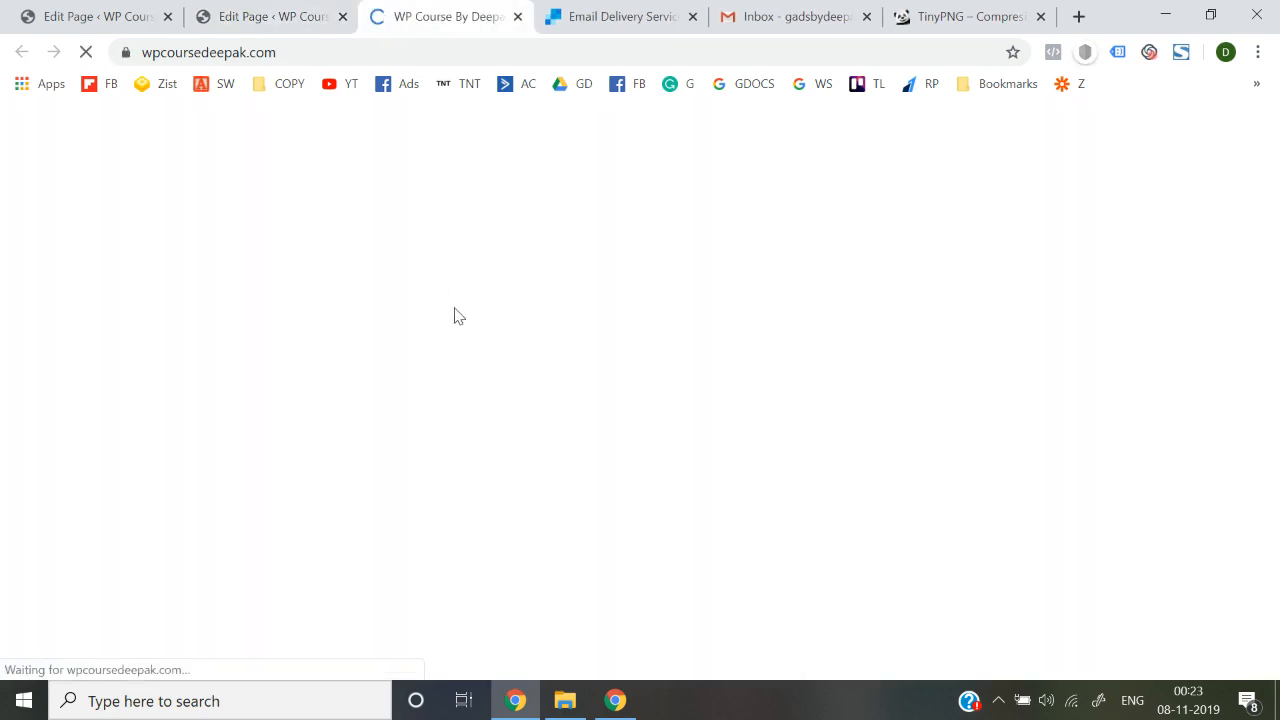
Step: Open the live site's Contact us page and check its "Need Help?" header and the phone details below it
{"action": "scroll", "coordinate": [538, 493], "scroll_direction": "down", "scroll_amount": 6}
{"action": "scroll", "coordinate": [538, 500], "scroll_direction": "down", "scroll_amount": 3}
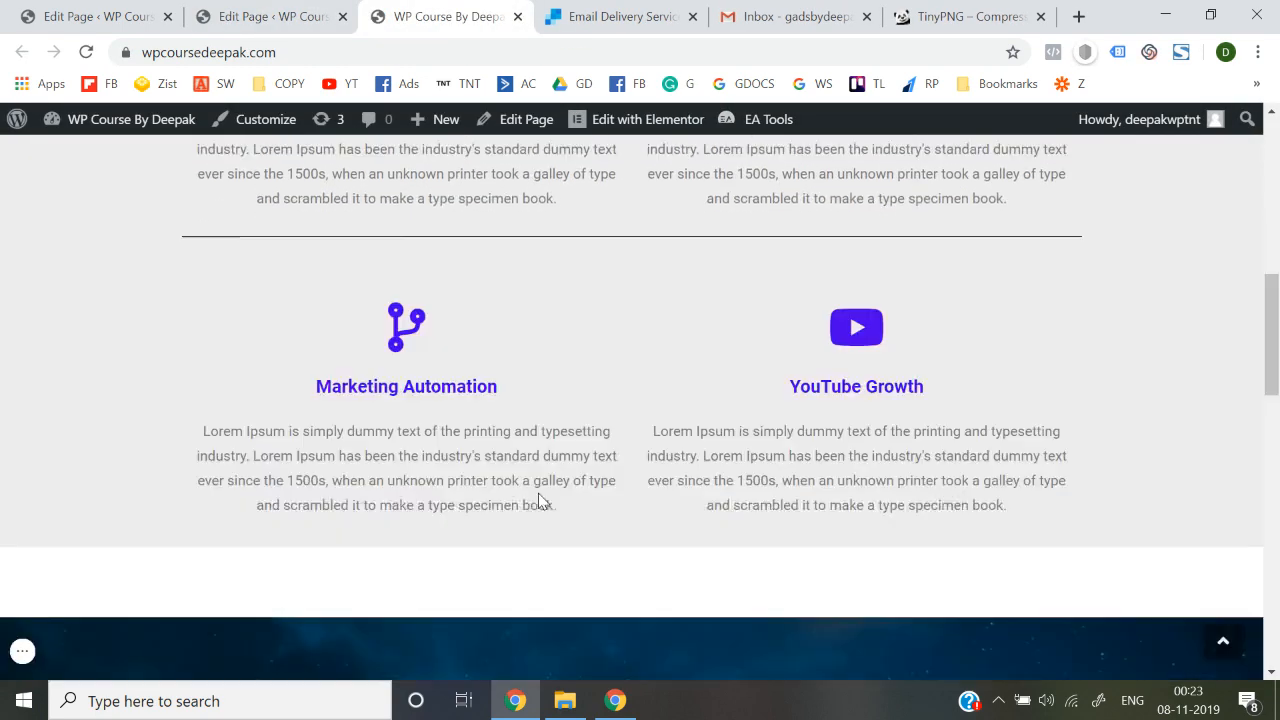
{"action": "scroll", "coordinate": [536, 488], "scroll_direction": "up", "scroll_amount": 15}
{"action": "left_click", "coordinate": [1112, 189]}
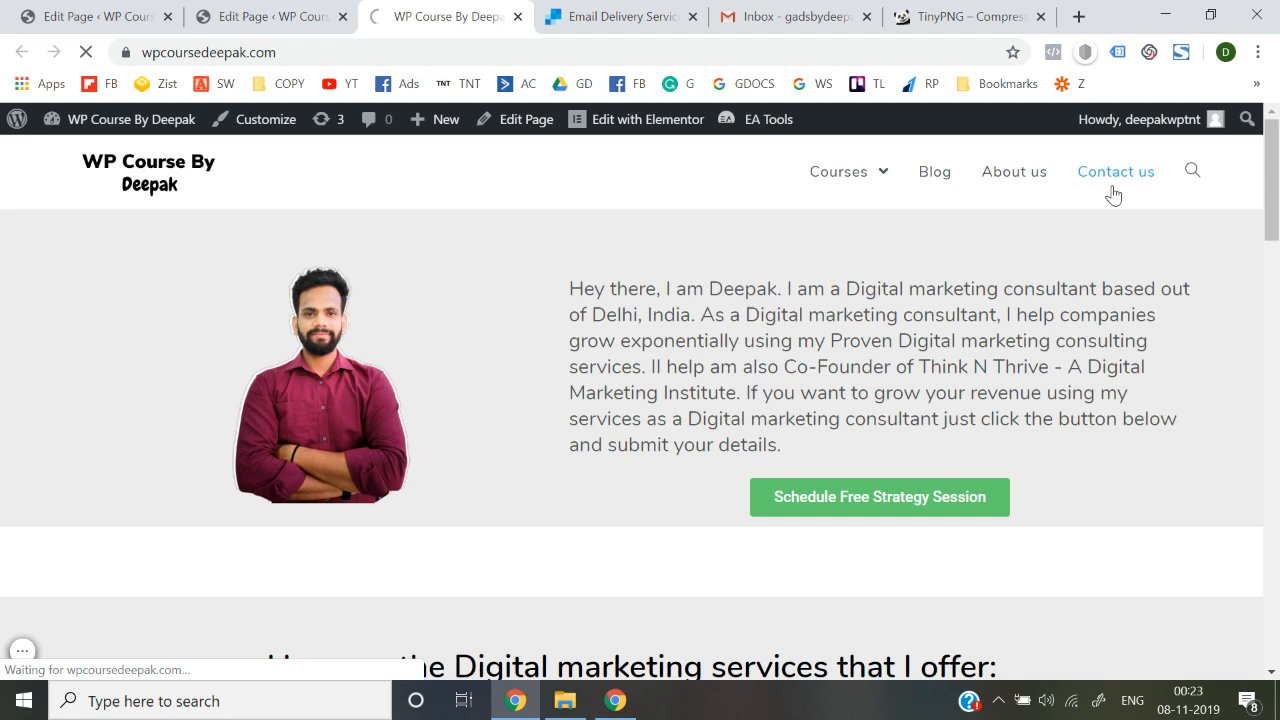
{"action": "scroll", "coordinate": [728, 362], "scroll_direction": "down", "scroll_amount": 1}
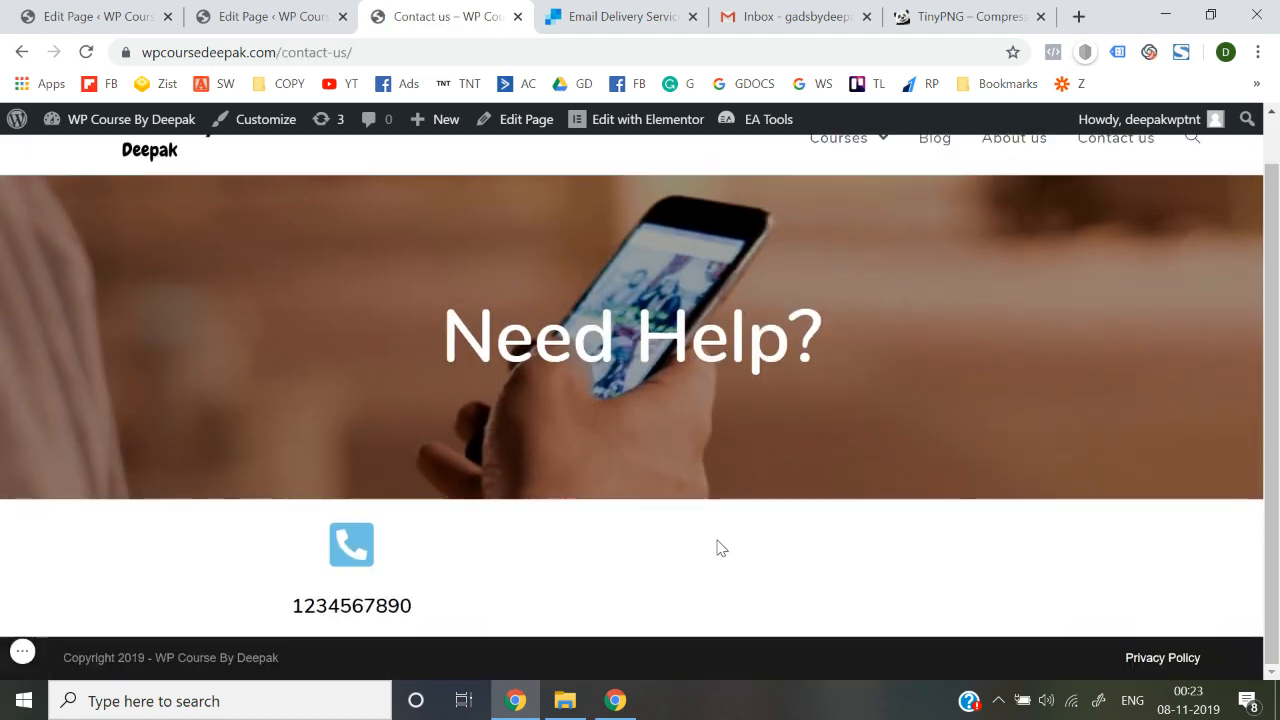
{"action": "scroll", "coordinate": [720, 548], "scroll_direction": "up", "scroll_amount": 1}
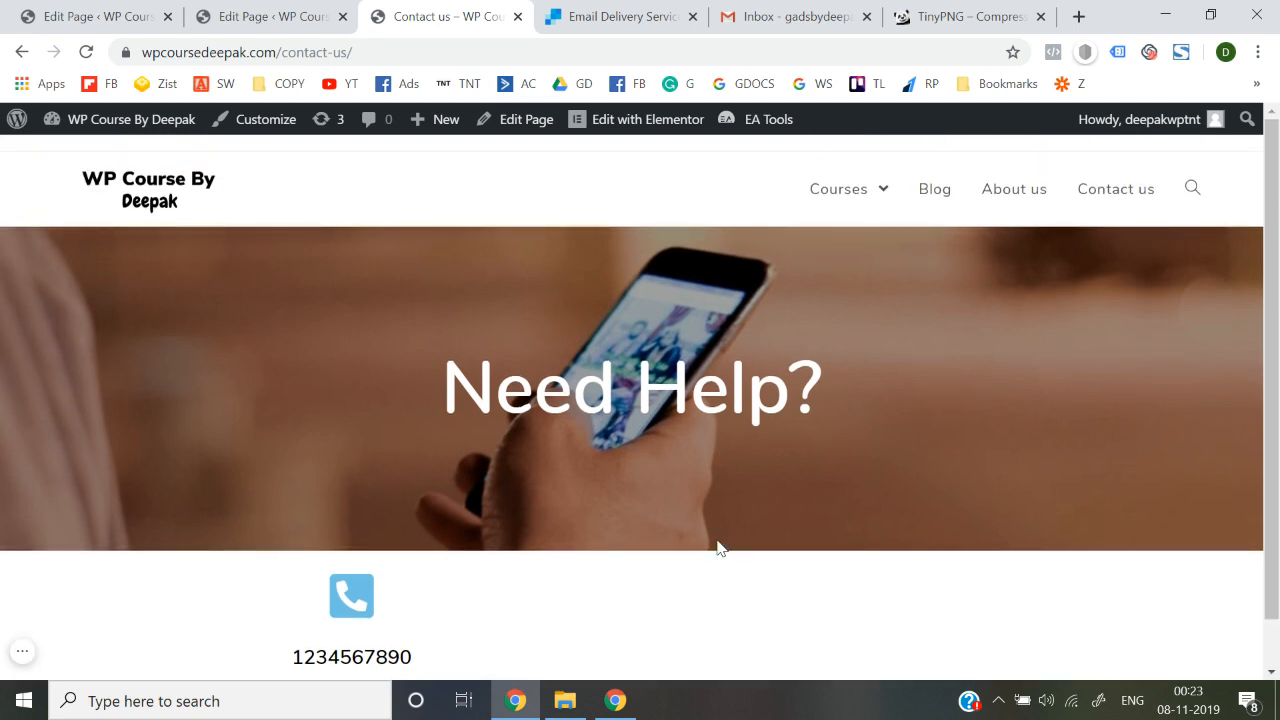
{"action": "scroll", "coordinate": [720, 548], "scroll_direction": "down", "scroll_amount": 1}
{"action": "scroll", "coordinate": [720, 548], "scroll_direction": "up", "scroll_amount": 1}
Step: Return to the live home page and review its intro, services, quote banner, latest posts and strategy session form
{"action": "key", "text": "F5"}
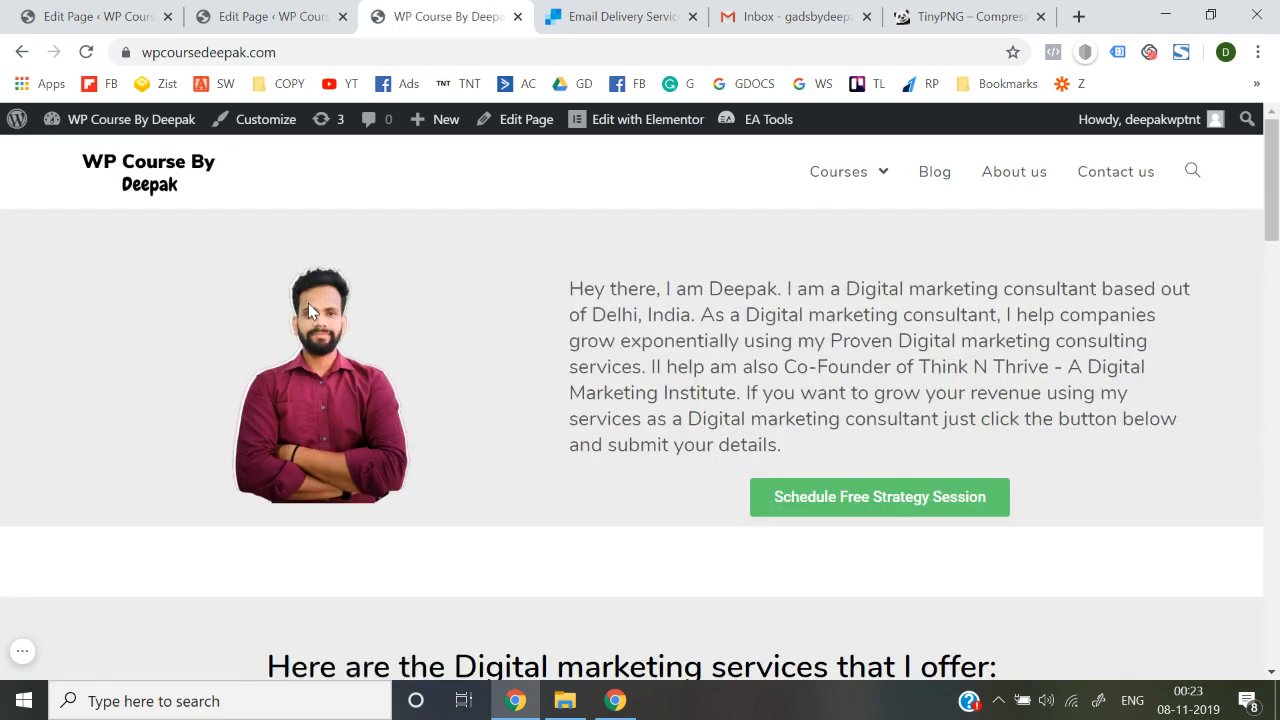
{"action": "scroll", "coordinate": [308, 303], "scroll_direction": "down", "scroll_amount": 15}
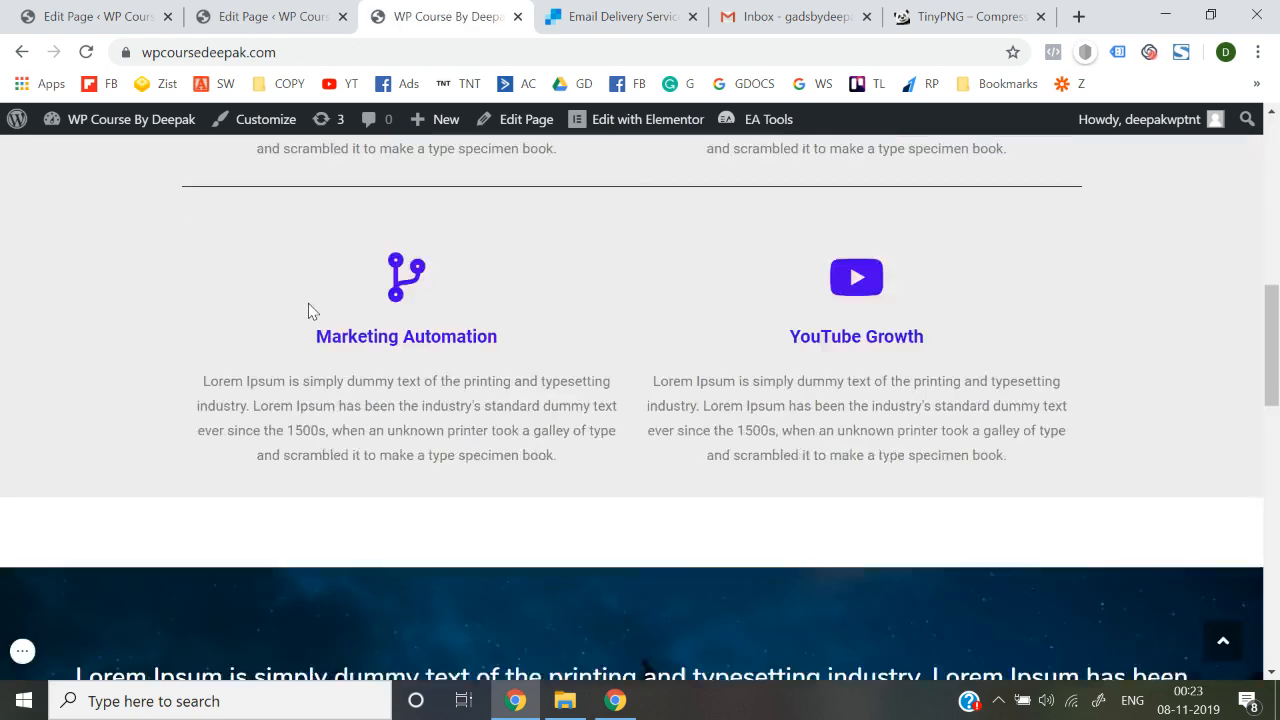
{"action": "scroll", "coordinate": [308, 310], "scroll_direction": "down", "scroll_amount": 8}
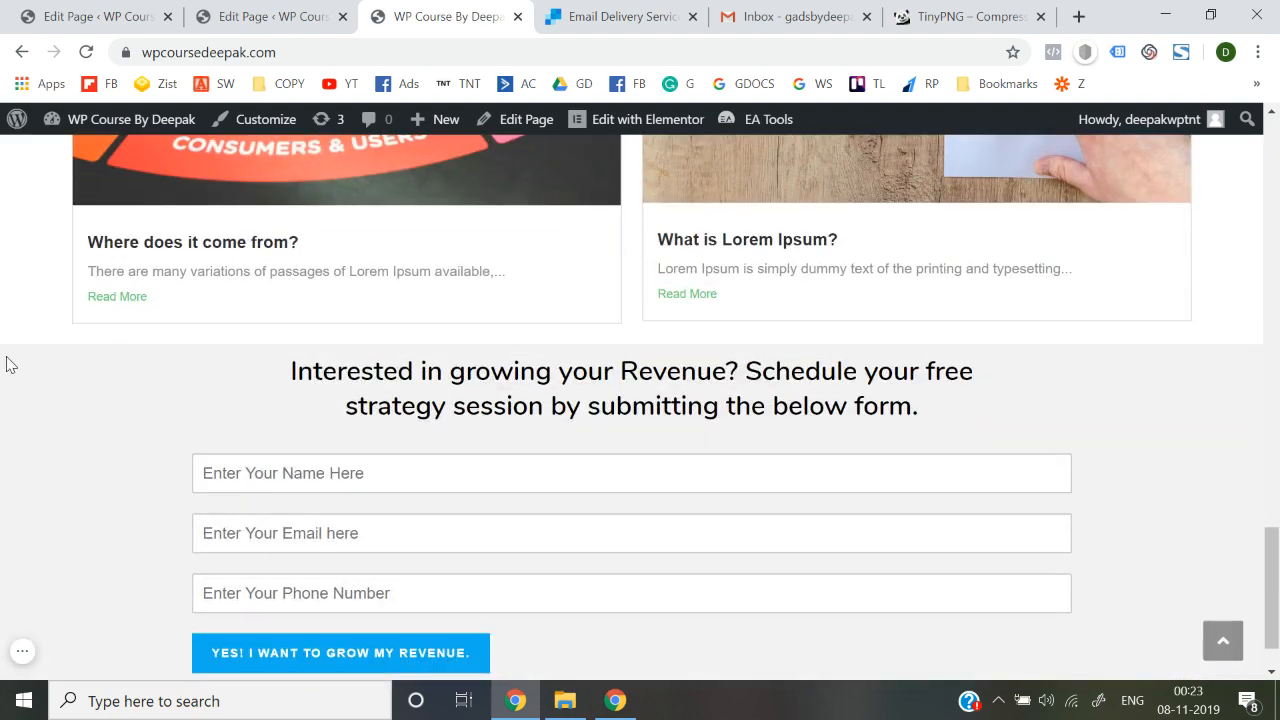
{"action": "scroll", "coordinate": [6, 365], "scroll_direction": "up", "scroll_amount": 20}
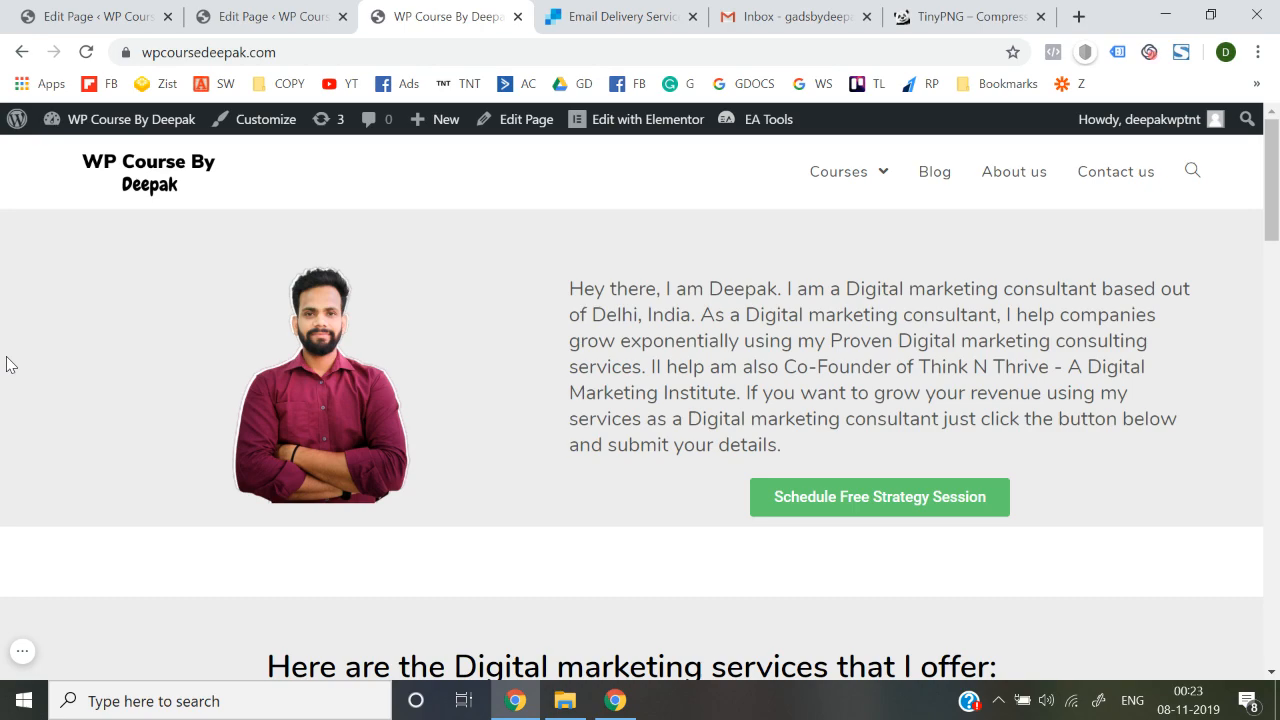
{"action": "scroll", "coordinate": [6, 364], "scroll_direction": "down", "scroll_amount": 15}
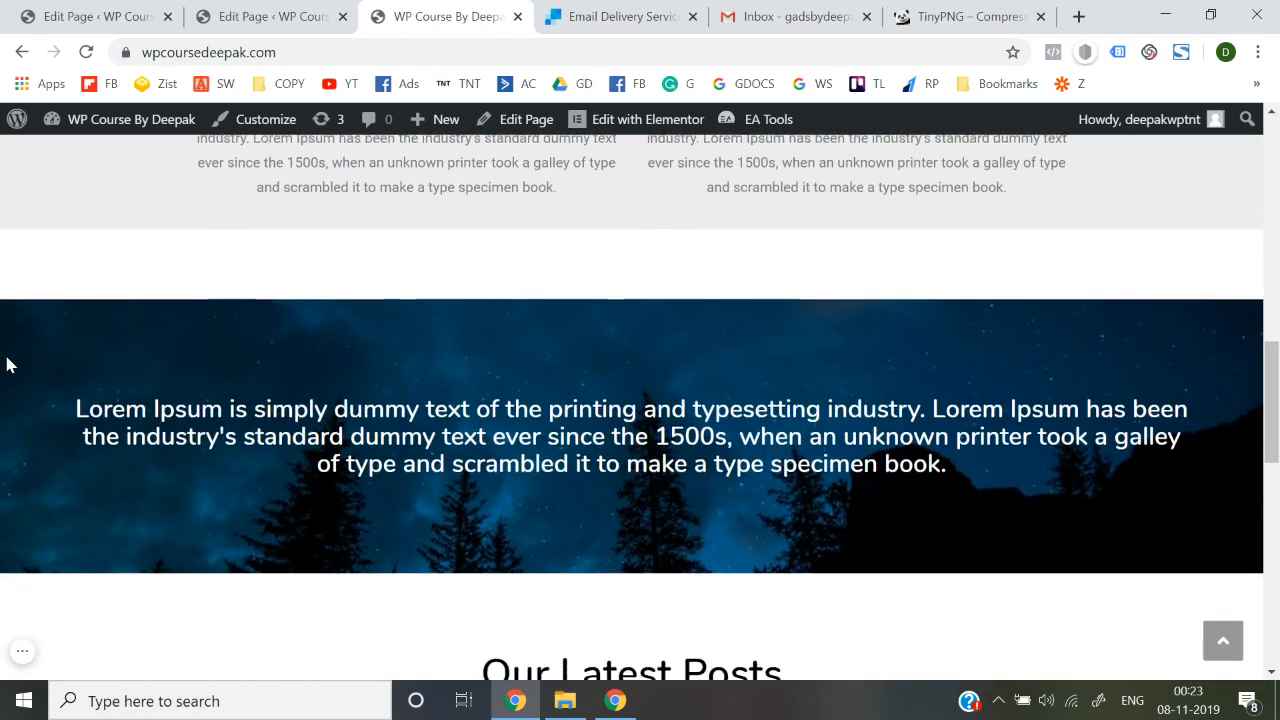
{"action": "scroll", "coordinate": [6, 364], "scroll_direction": "up", "scroll_amount": 15}
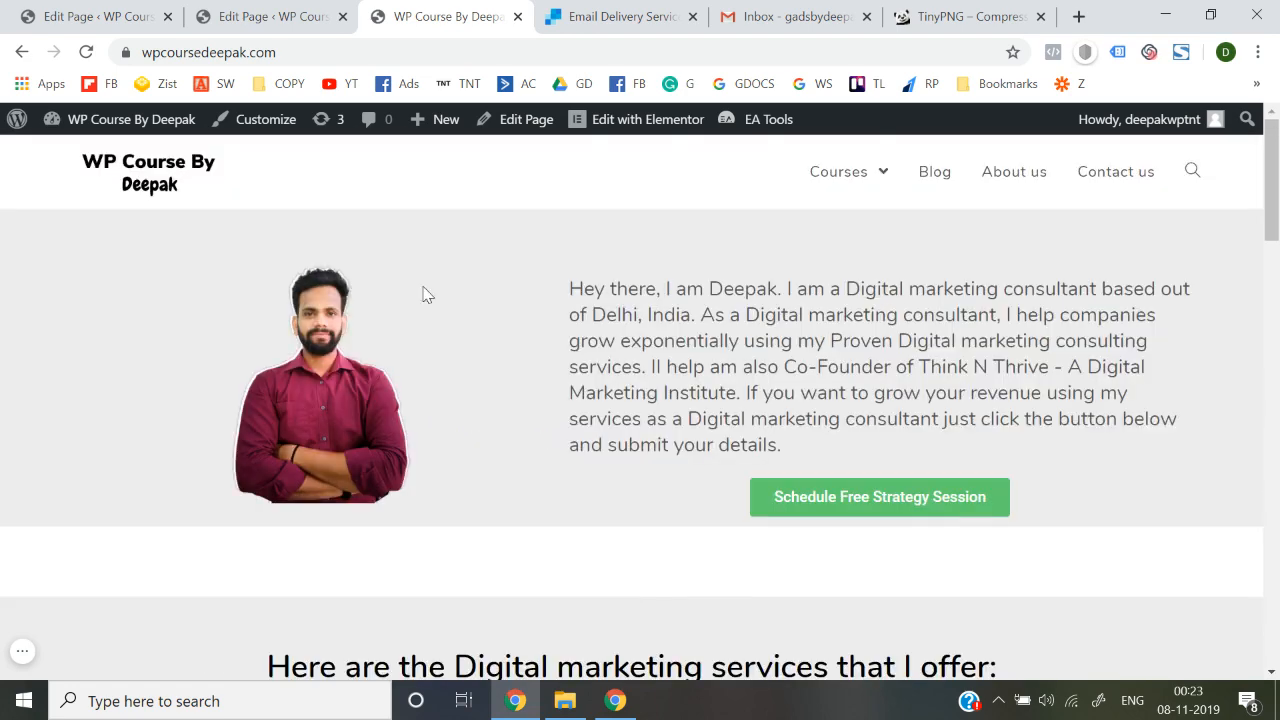
{"action": "mouse_move", "coordinate": [851, 165]}
{"action": "scroll", "coordinate": [830, 402], "scroll_direction": "down", "scroll_amount": 12}
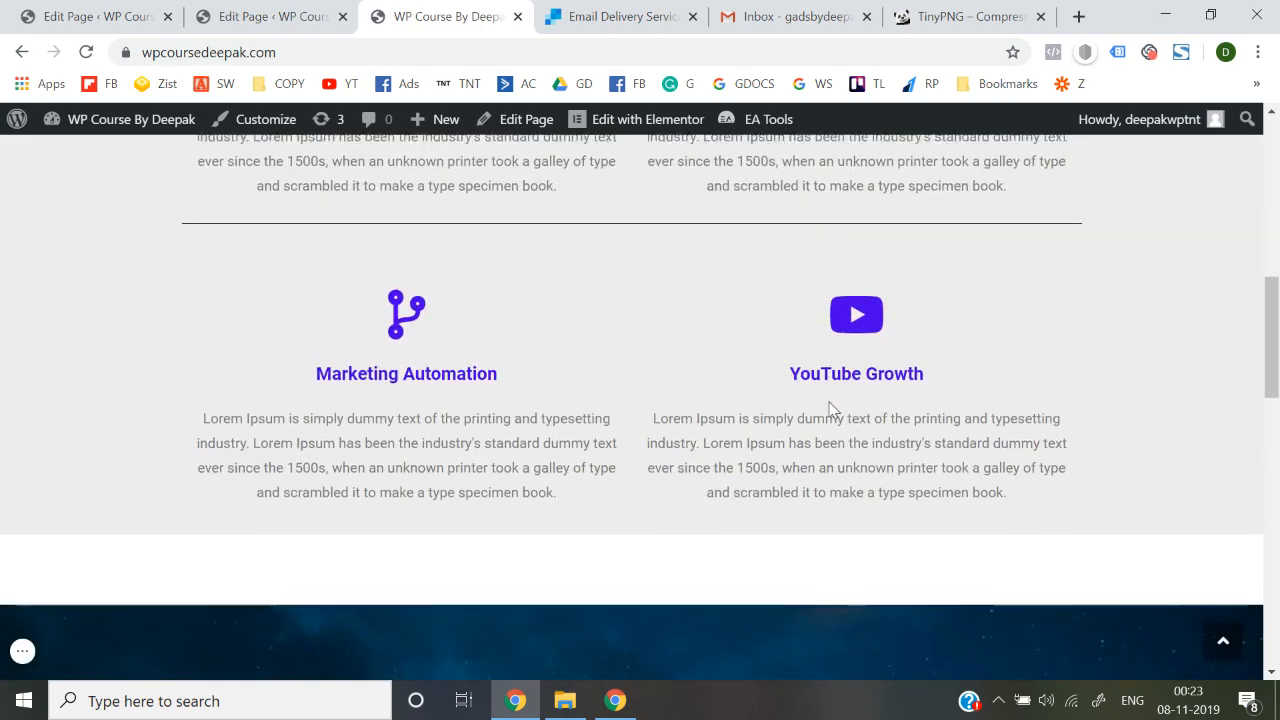
{"action": "scroll", "coordinate": [829, 405], "scroll_direction": "down", "scroll_amount": 4}
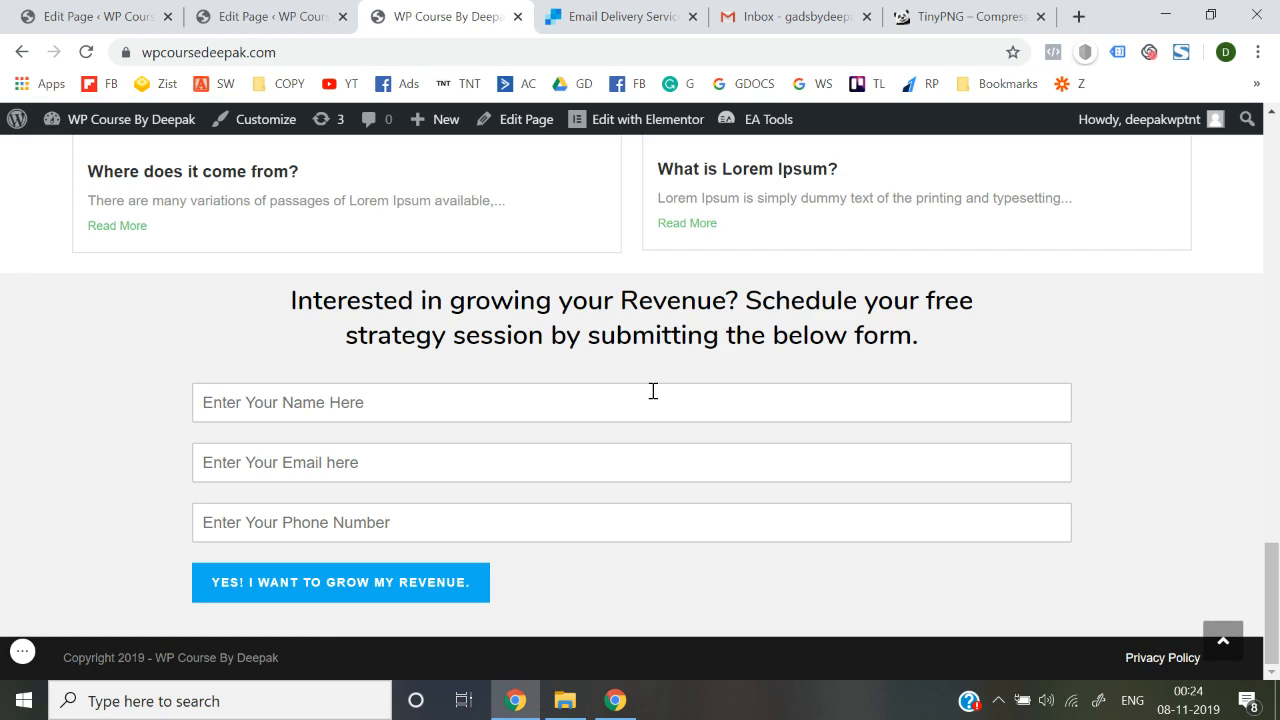
{"action": "scroll", "coordinate": [653, 391], "scroll_direction": "up", "scroll_amount": 4}
{"action": "mouse_move", "coordinate": [108, 654]}
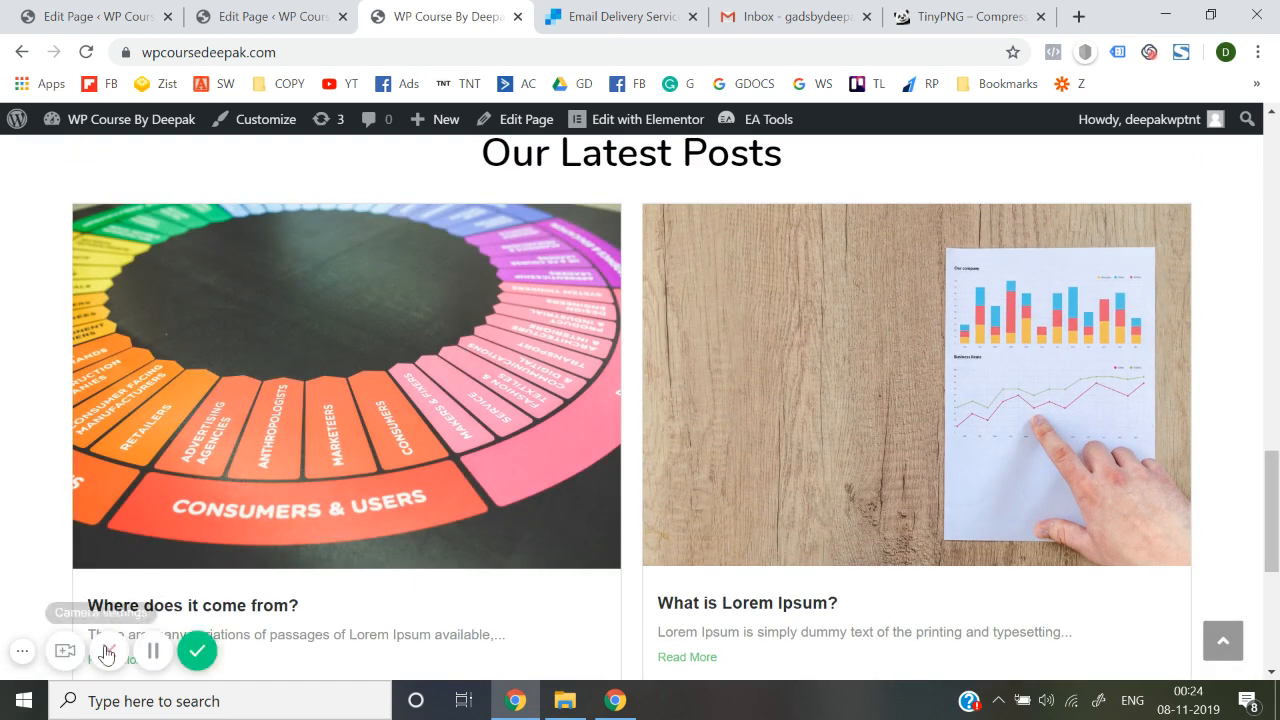